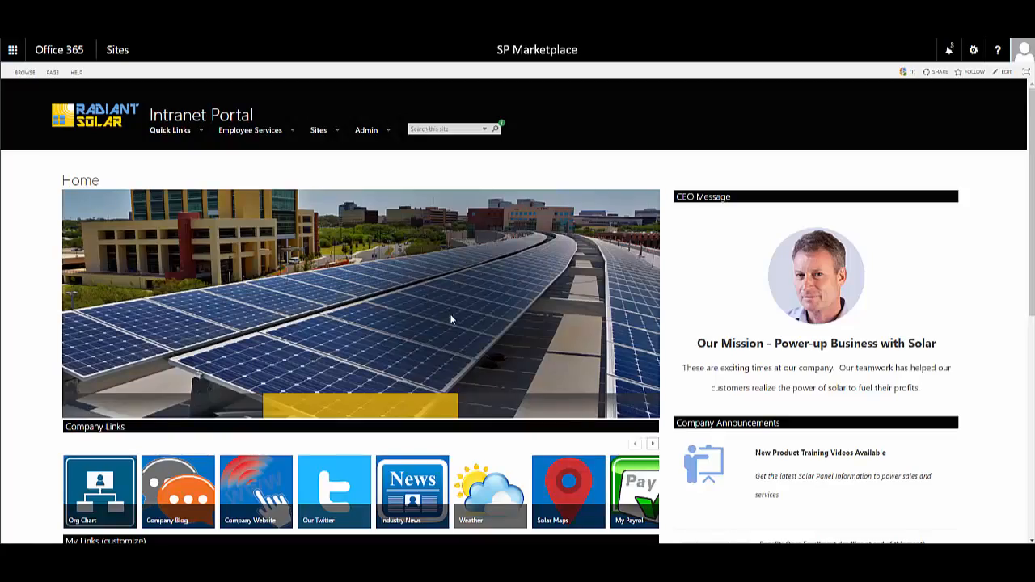
# Step: Go to the IT Support site and display its IT Assets list
pyautogui.moveTo(330, 135)
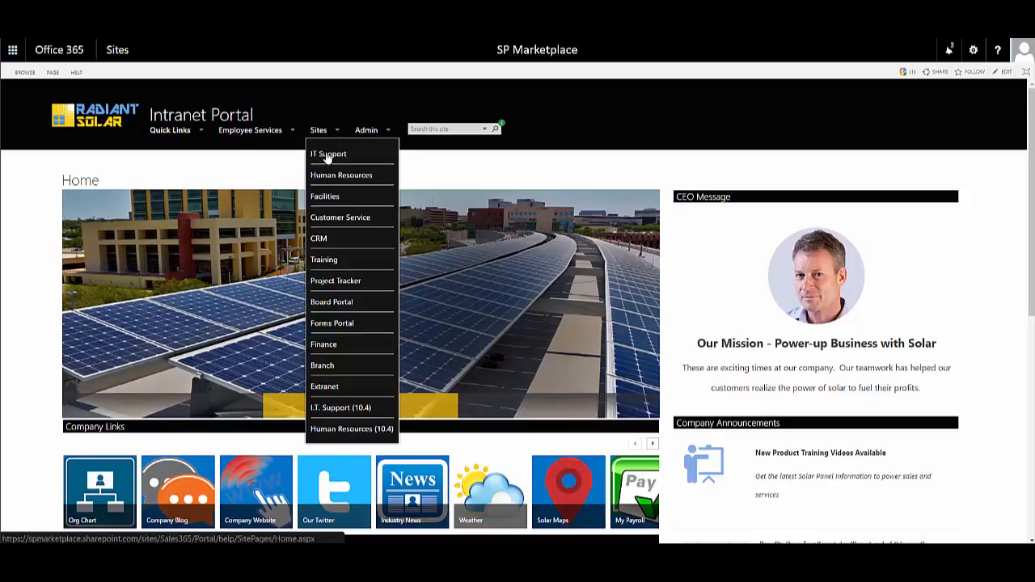
pyautogui.click(329, 157)
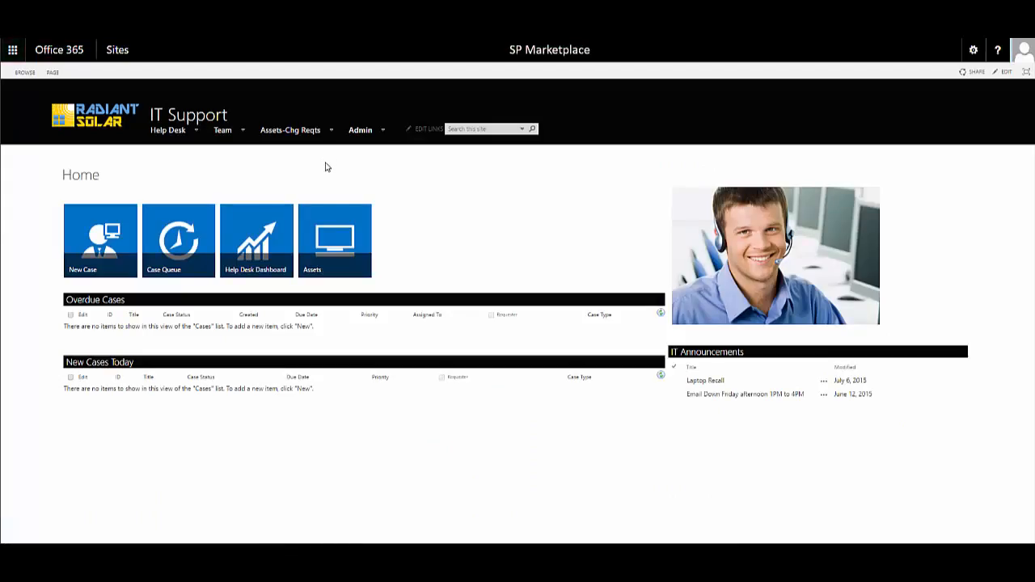
pyautogui.click(335, 244)
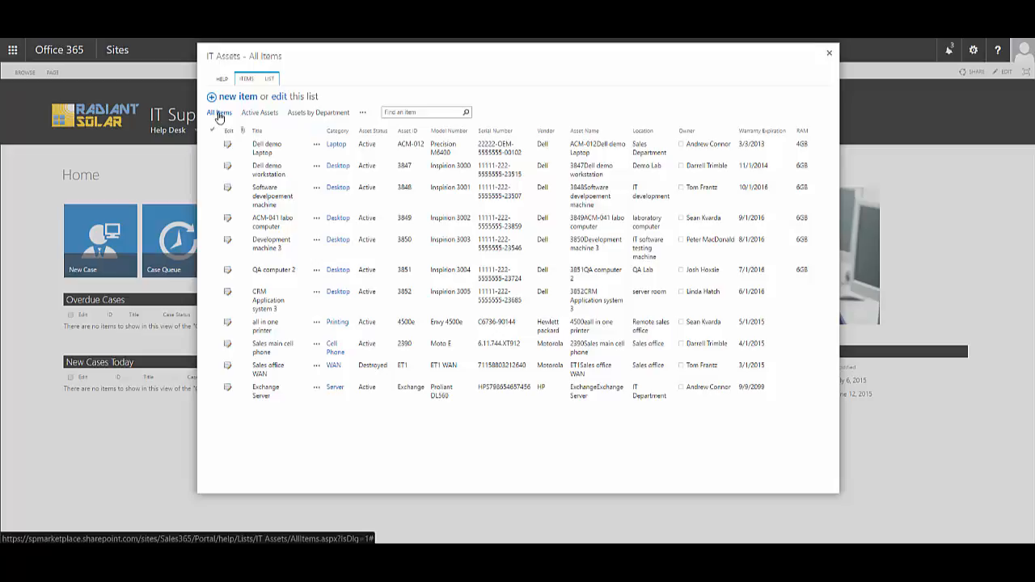
# Step: Examine the Active Assets and Assets by Department views, expanding and collapsing the Demo Lab location group
pyautogui.click(260, 114)
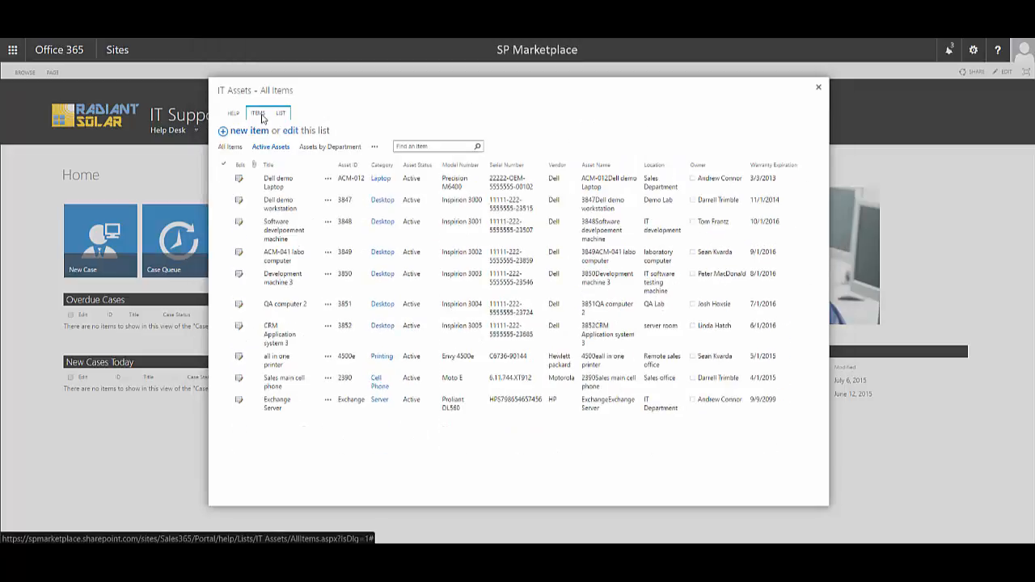
pyautogui.click(323, 151)
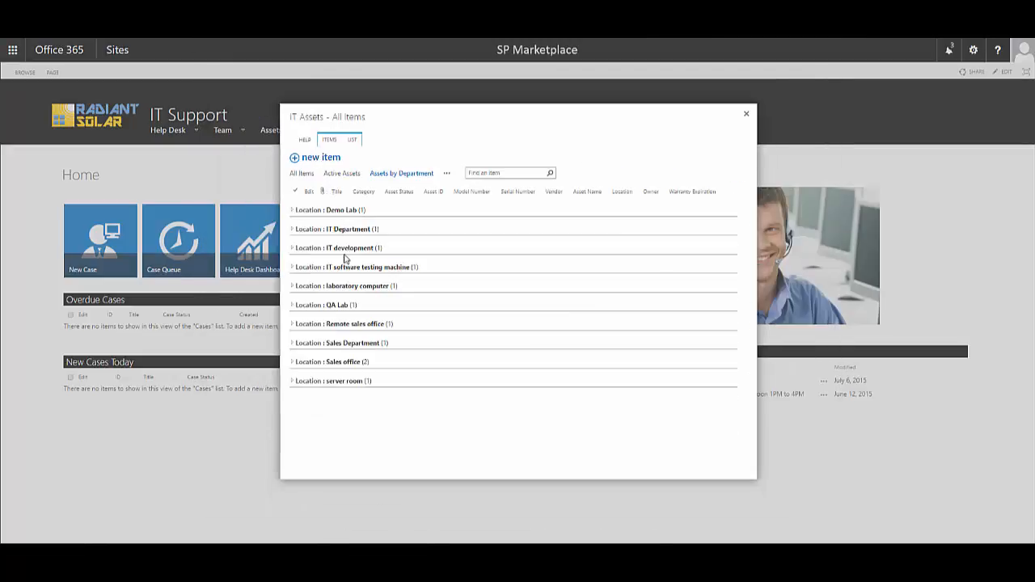
pyautogui.click(291, 211)
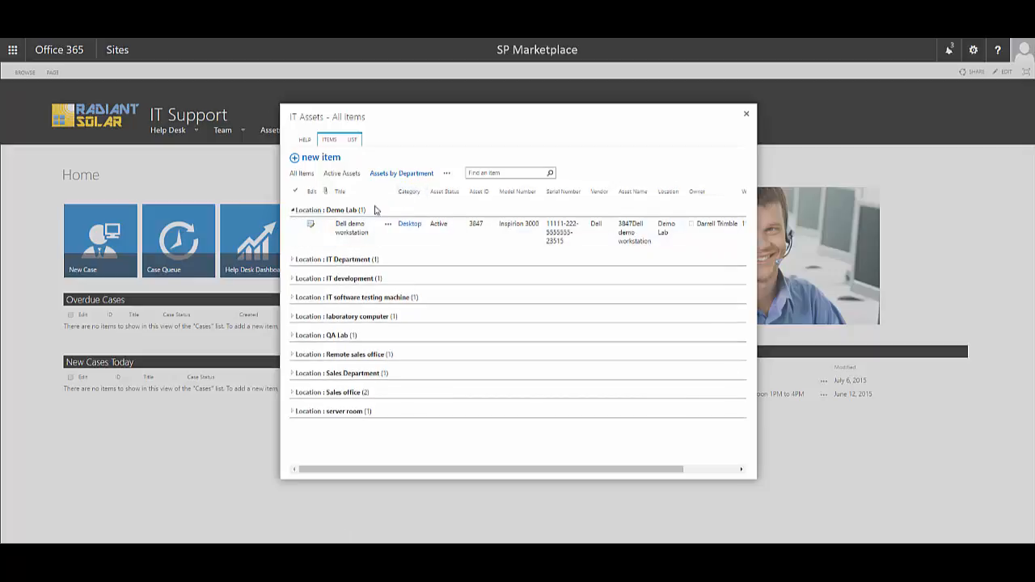
pyautogui.click(294, 212)
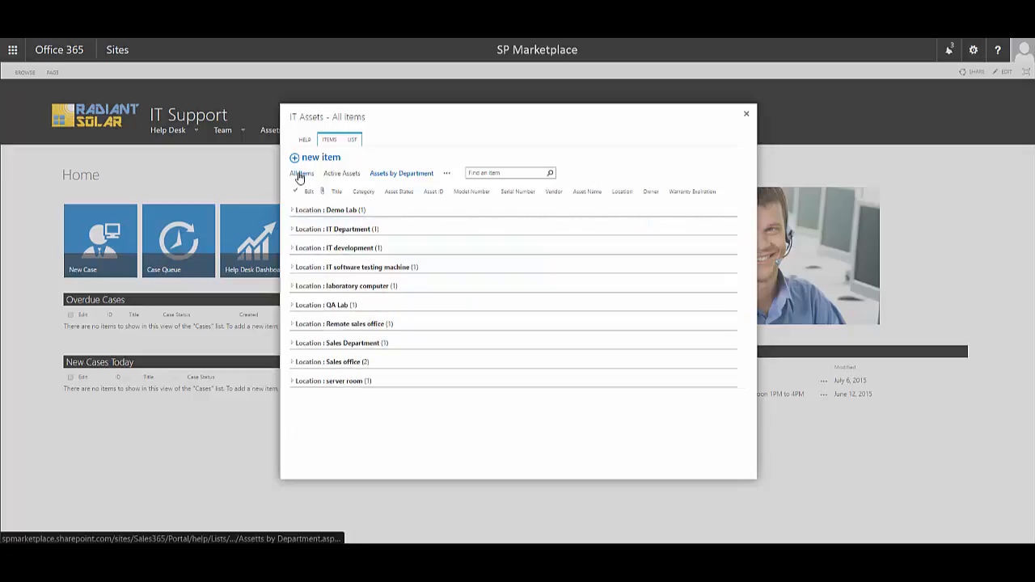
# Step: Compare the All Items view of the IT assets with the Active Assets view, ending on All Items
pyautogui.click(301, 175)
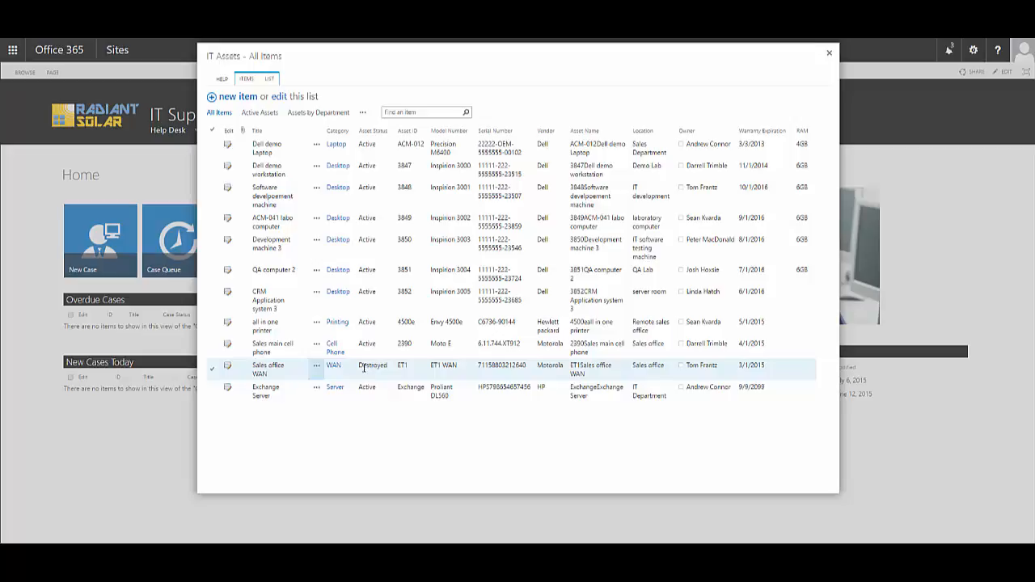
pyautogui.click(259, 113)
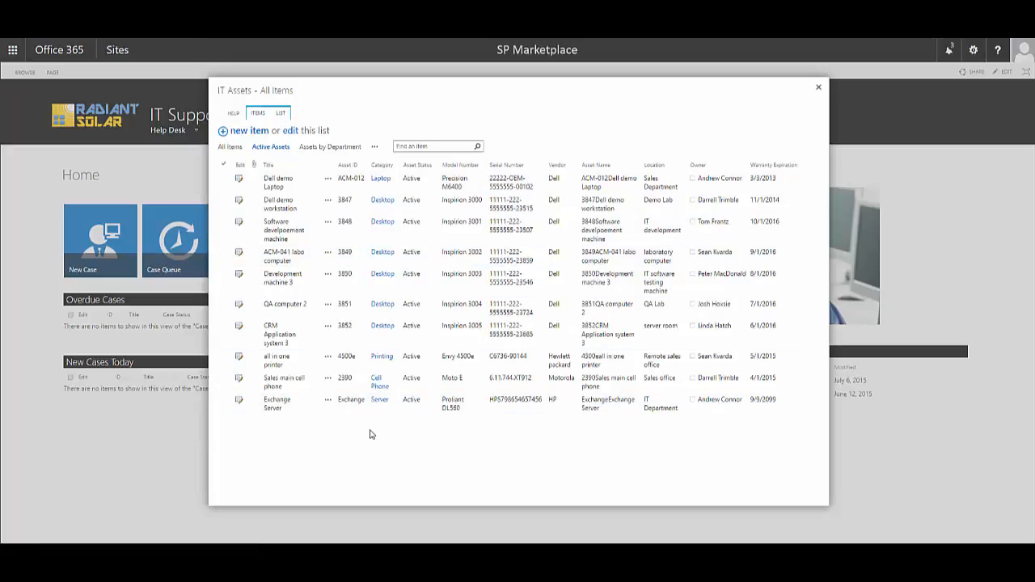
pyautogui.click(229, 147)
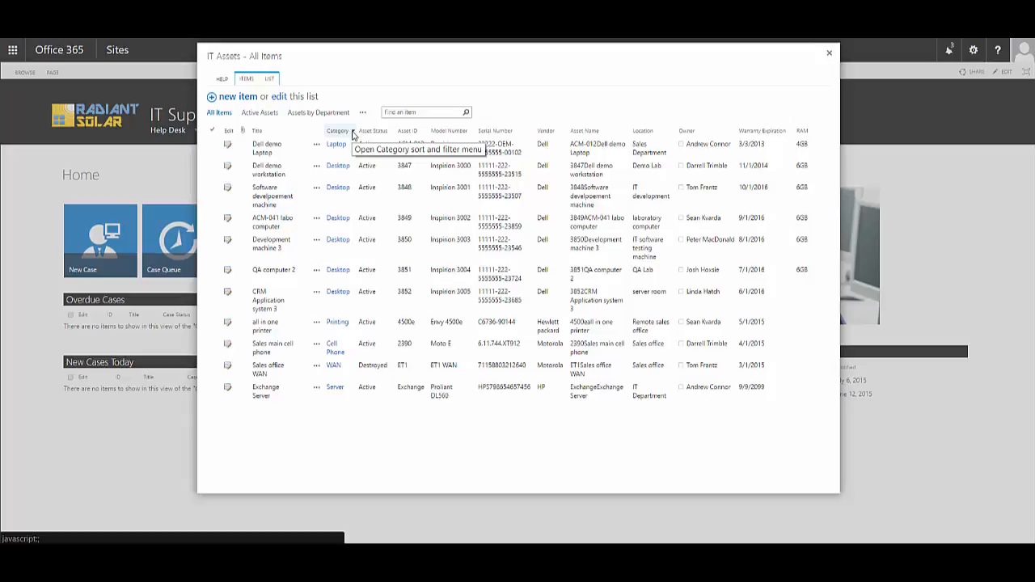
# Step: Try filtering the Category column by Cell Phone, Laptop and Desktop, clear the filter and check which other views are offered
pyautogui.click(352, 132)
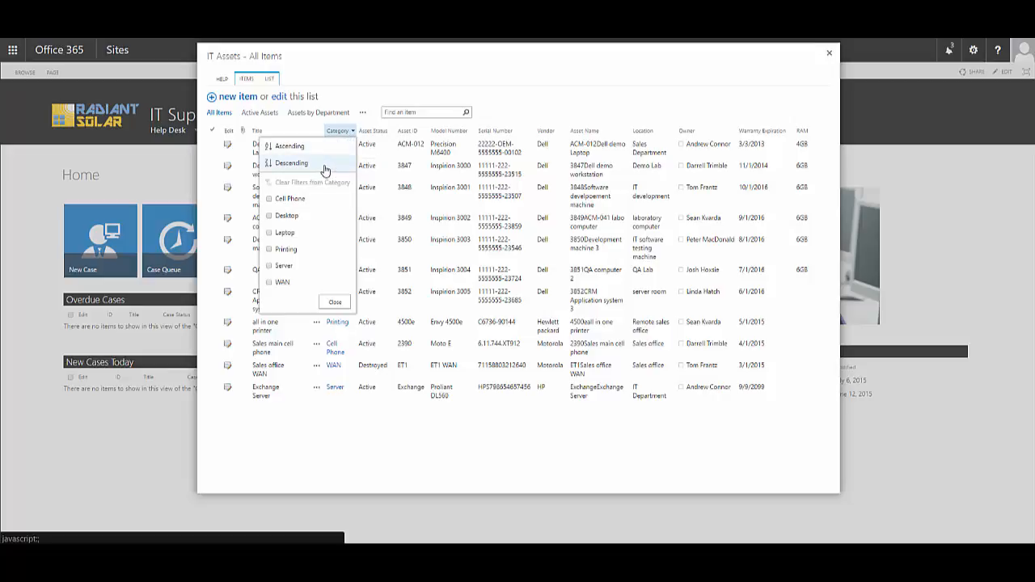
pyautogui.click(269, 200)
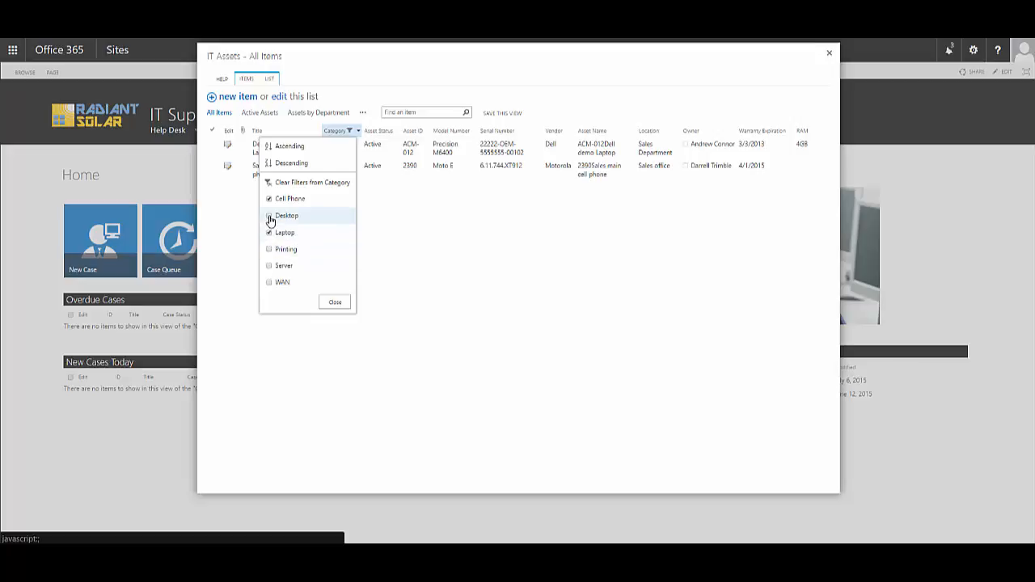
pyautogui.click(271, 220)
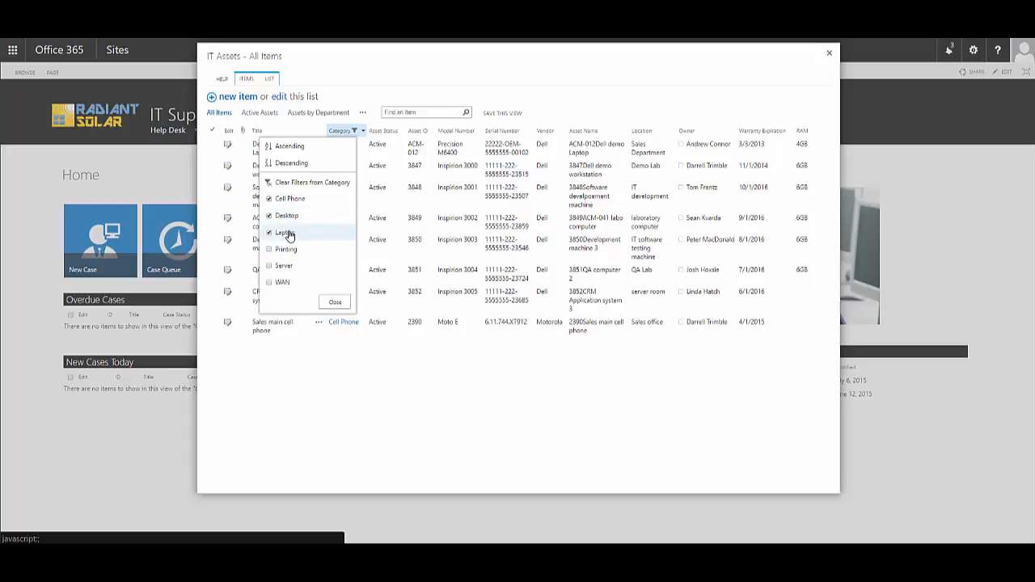
pyautogui.click(284, 186)
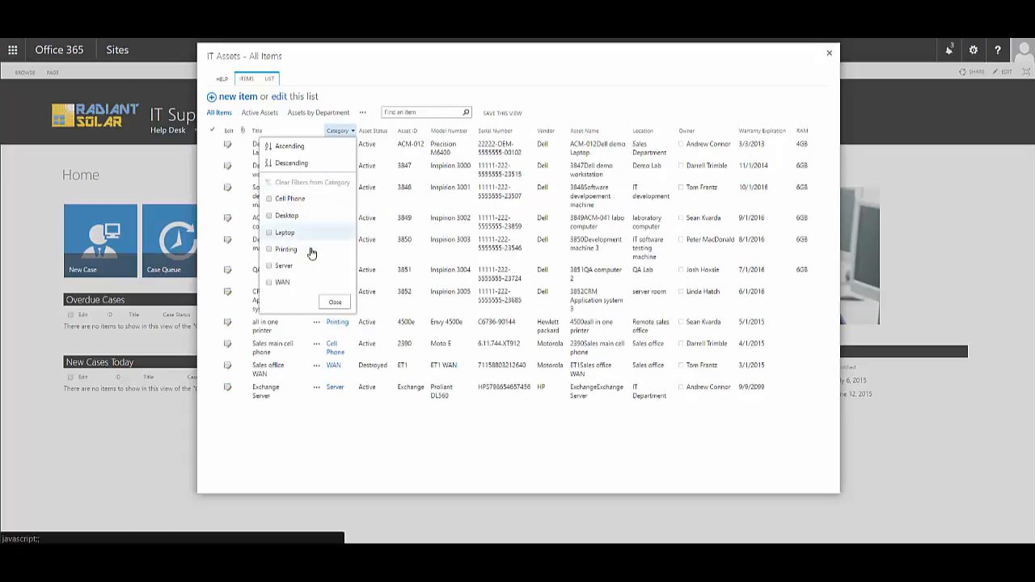
pyautogui.click(334, 304)
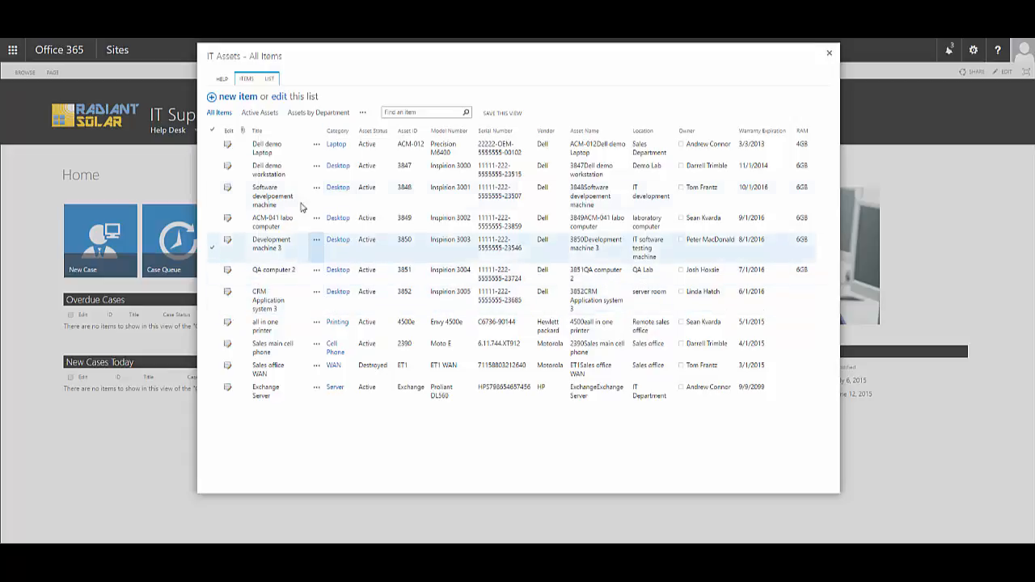
pyautogui.click(362, 114)
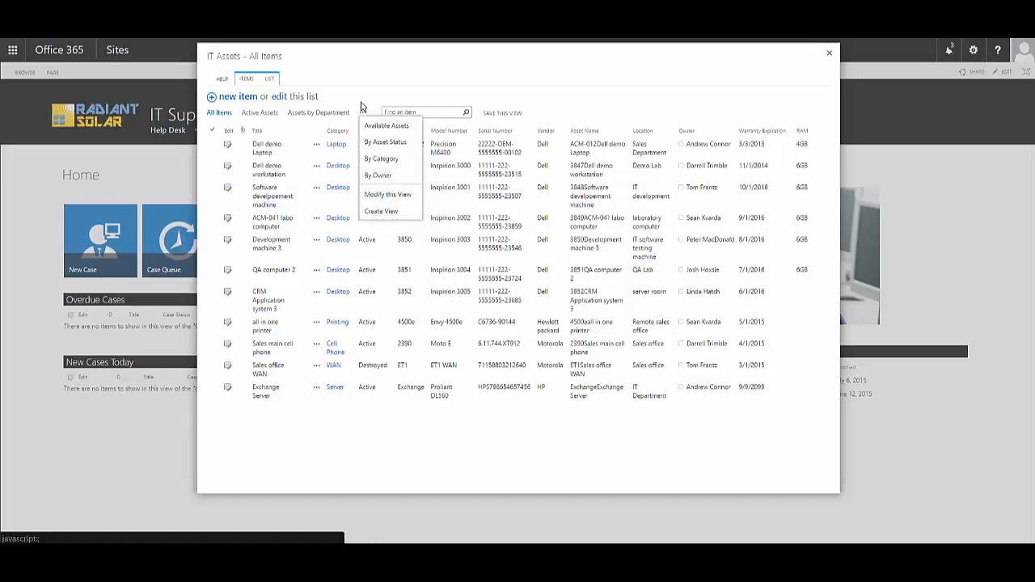
pyautogui.click(496, 111)
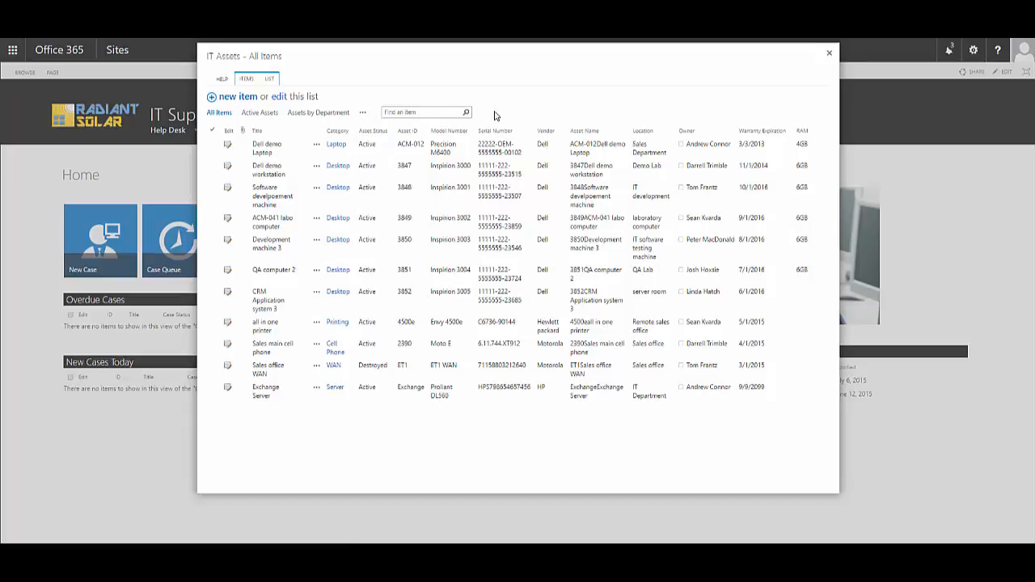
# Step: Filter the asset list's Category column to Laptop and Desktop
pyautogui.click(352, 134)
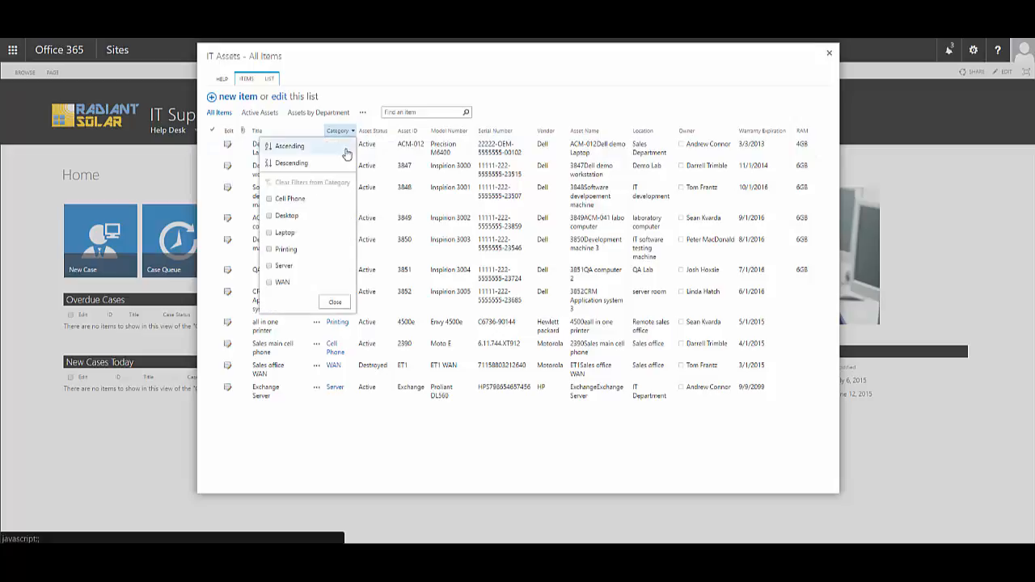
pyautogui.click(270, 233)
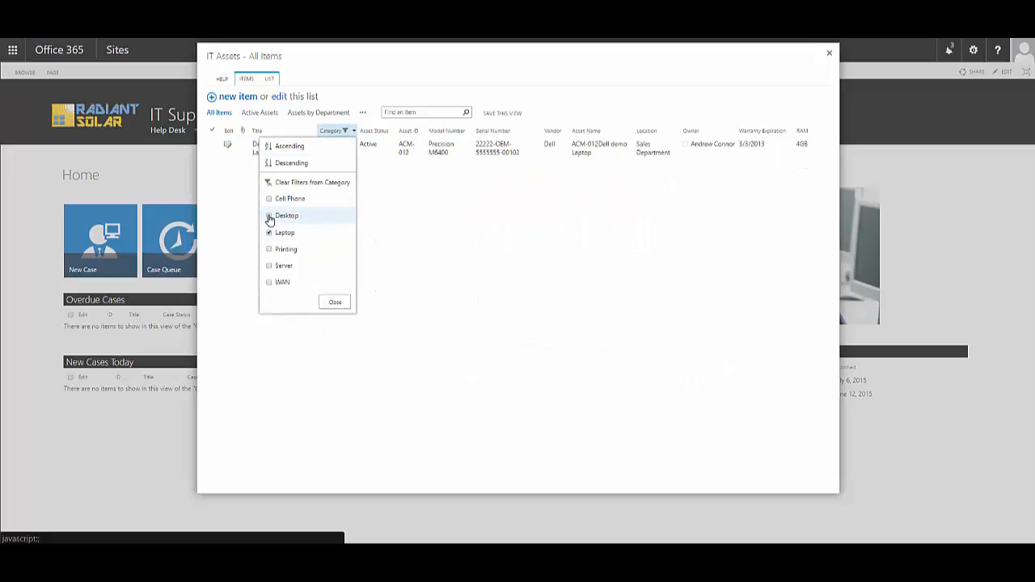
pyautogui.click(269, 216)
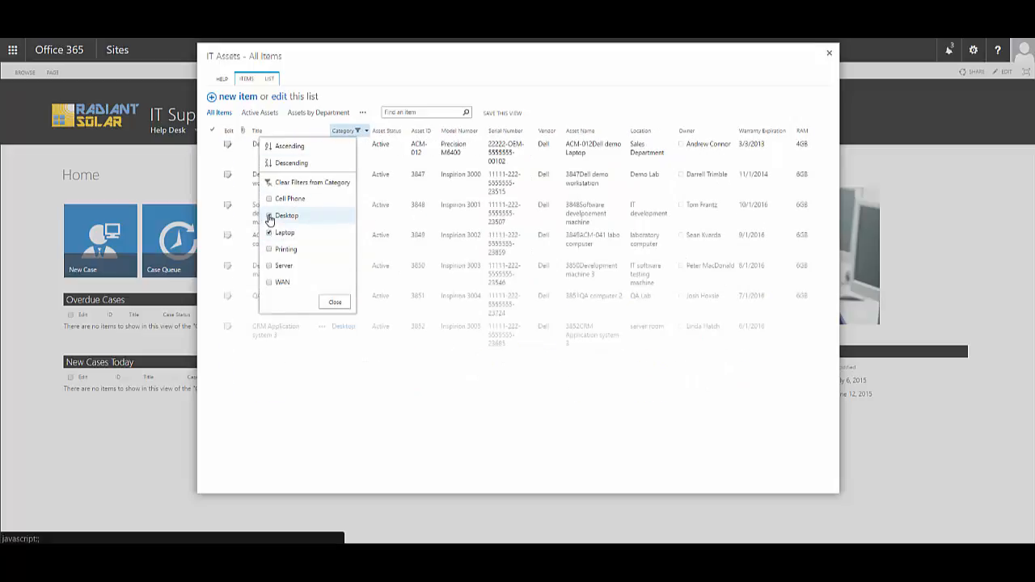
pyautogui.click(329, 306)
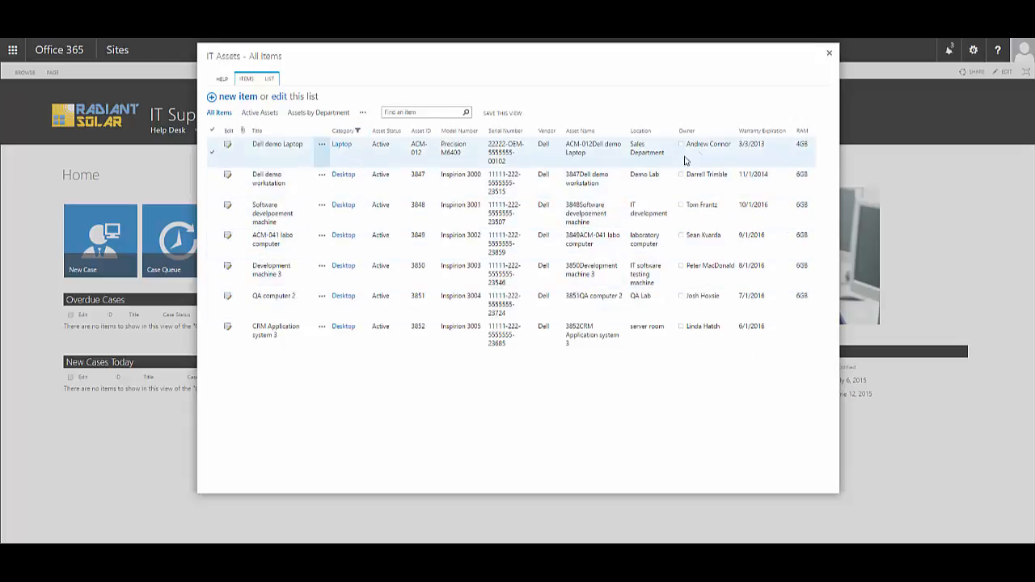
# Step: Filter the Owner column of the asset list to three selected owners
pyautogui.click(733, 133)
pyautogui.click(659, 200)
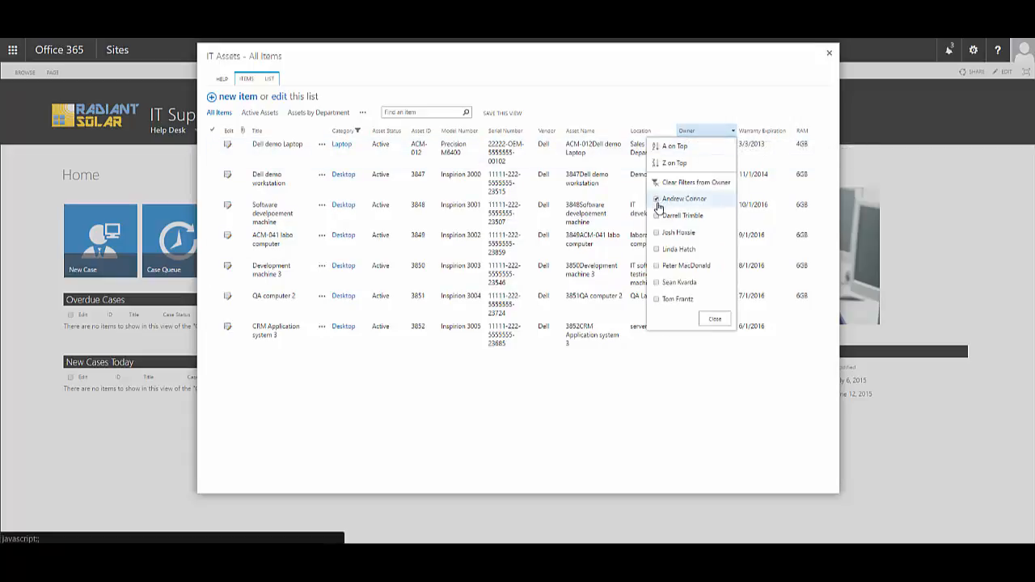
pyautogui.click(656, 234)
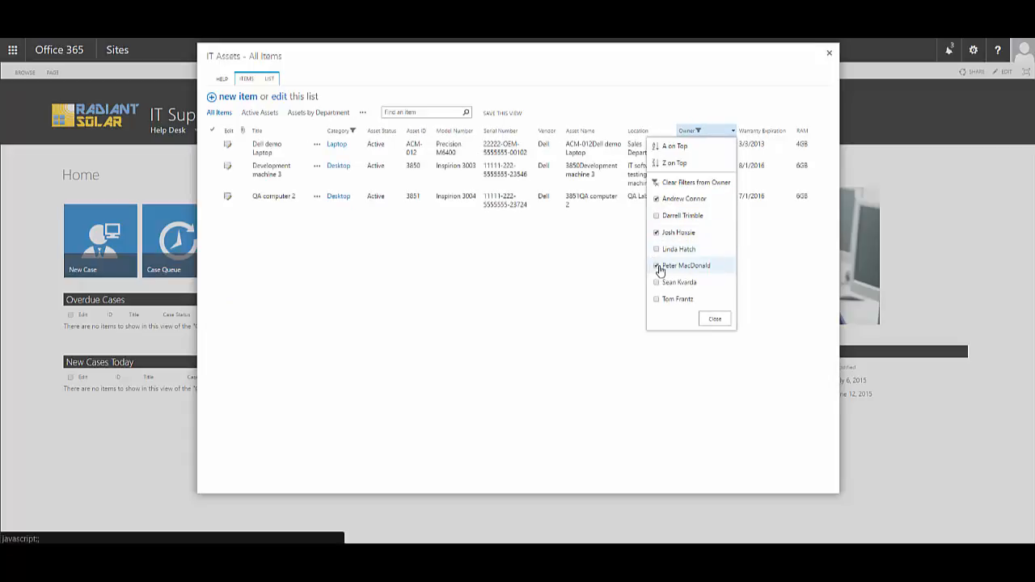
pyautogui.click(715, 319)
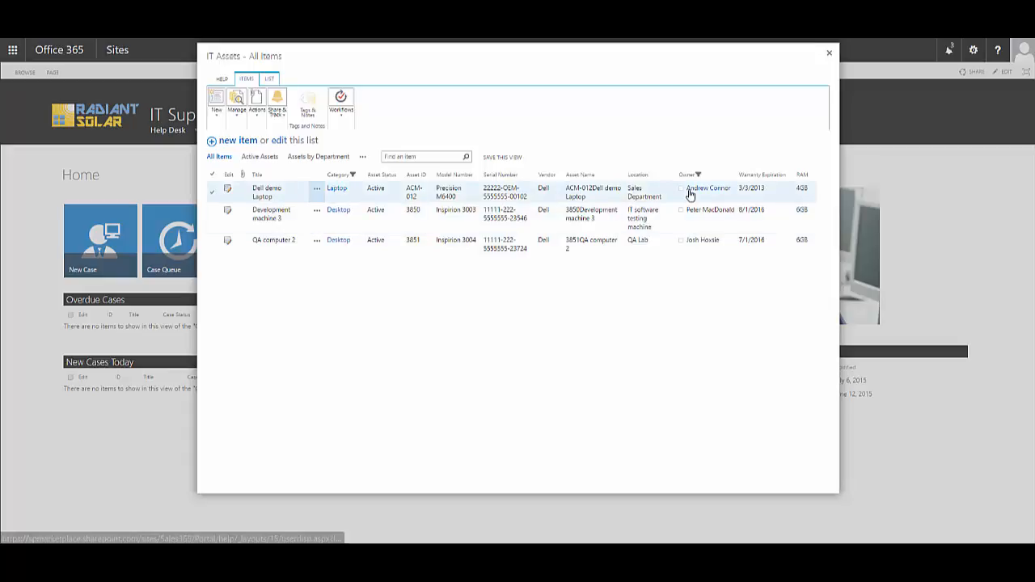
# Step: Look at the options for saving the filtered list as a view, cancel without saving, and reset the list to All Items
pyautogui.click(511, 161)
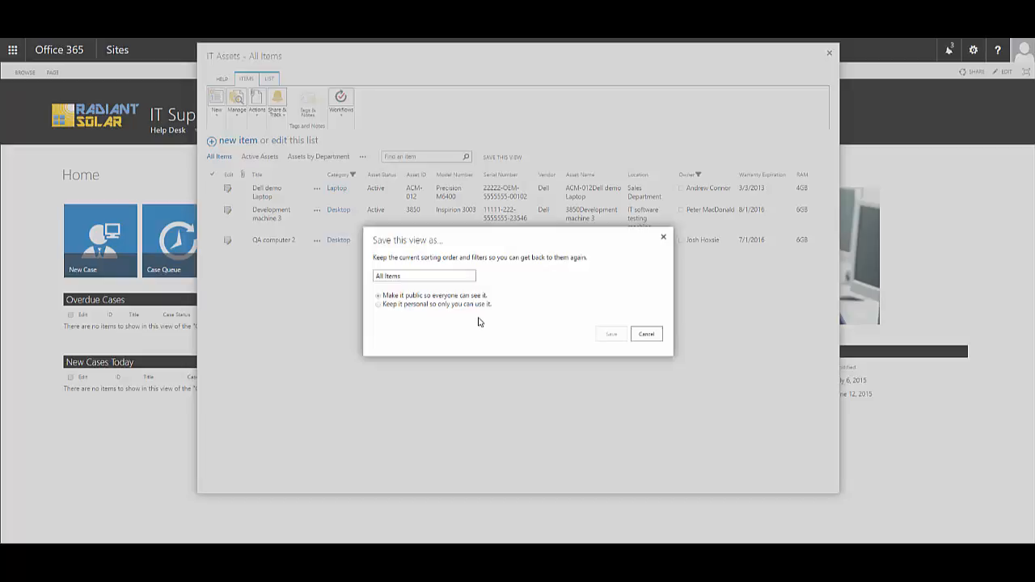
pyautogui.click(646, 335)
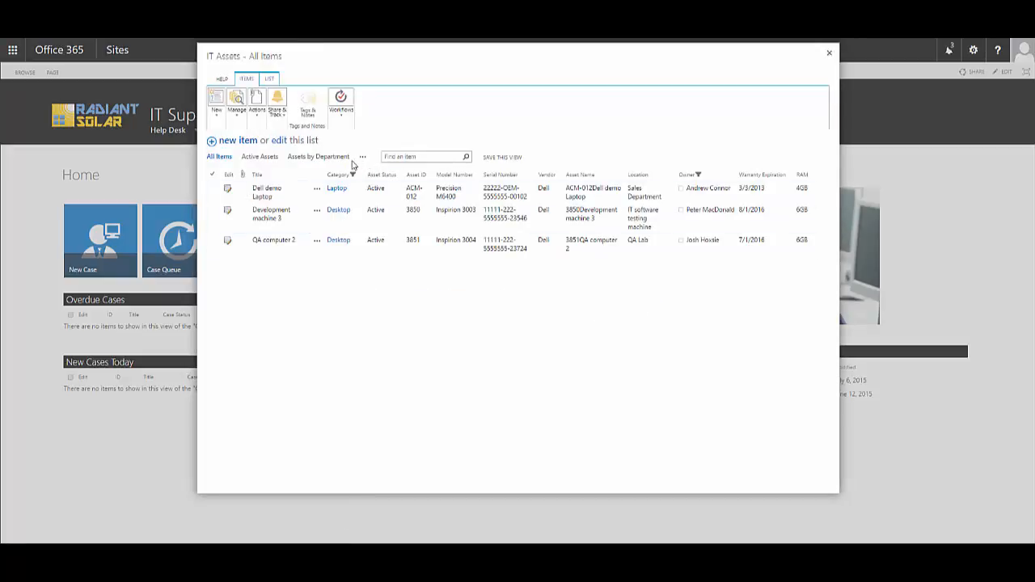
pyautogui.click(218, 158)
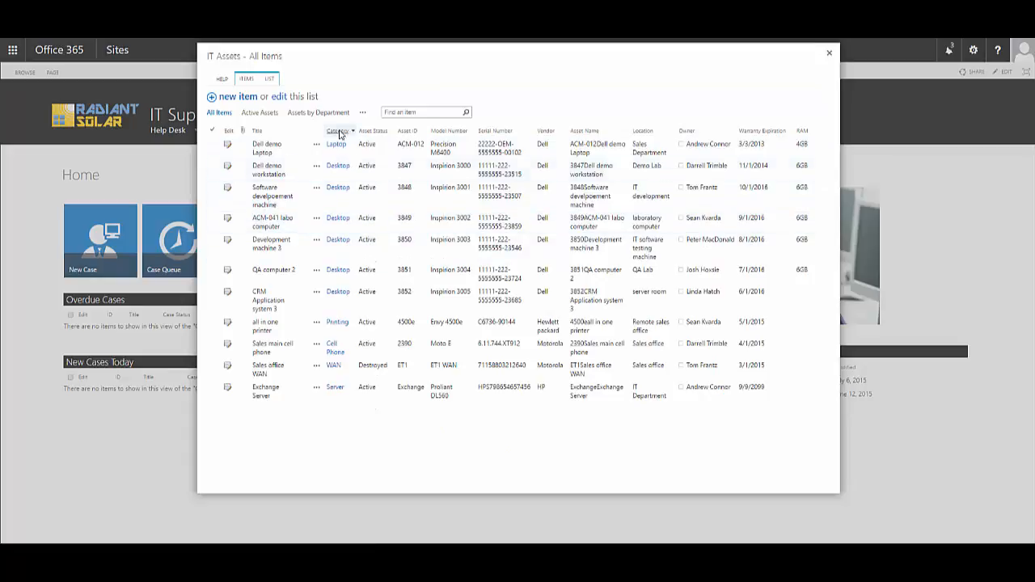
# Step: Start creating a new IT Assets view based on the existing All Items view and name it Test View
pyautogui.click(363, 114)
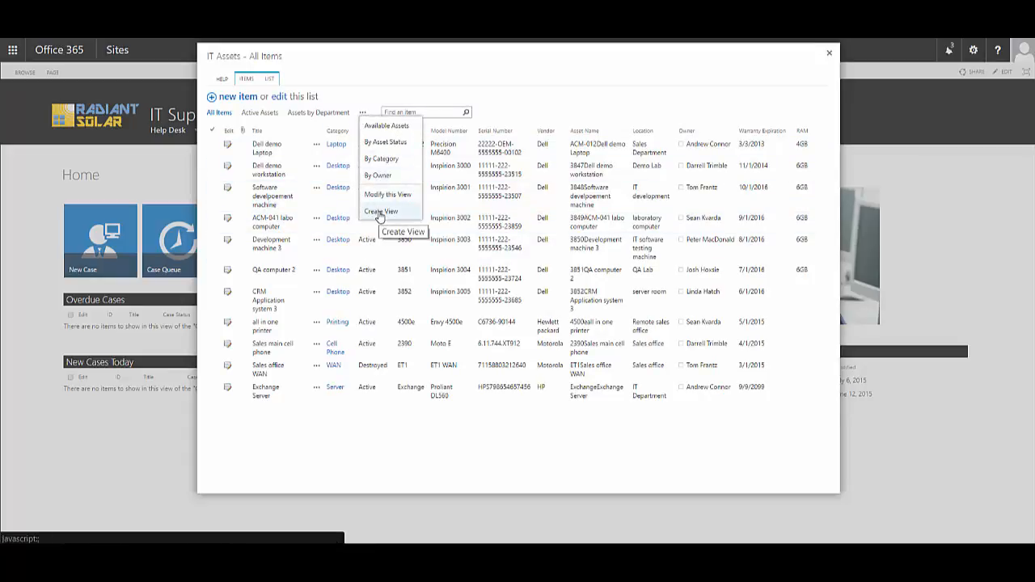
pyautogui.click(379, 213)
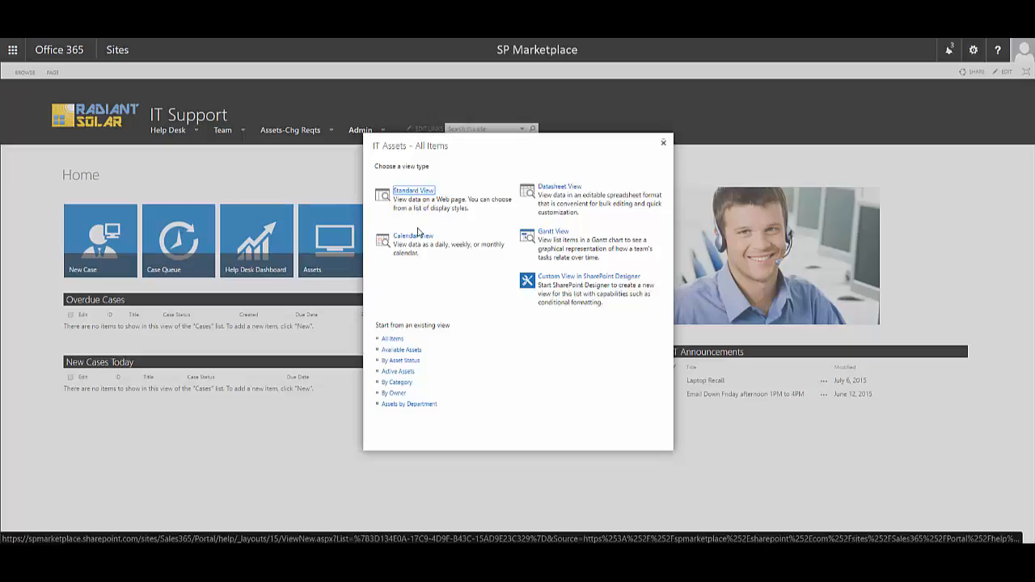
pyautogui.click(391, 339)
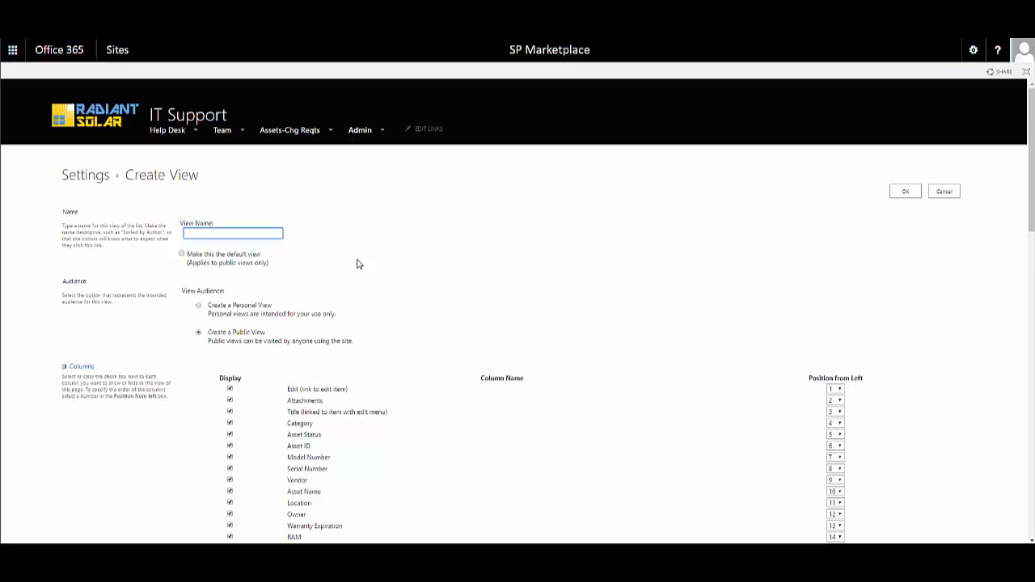
pyautogui.write('T')
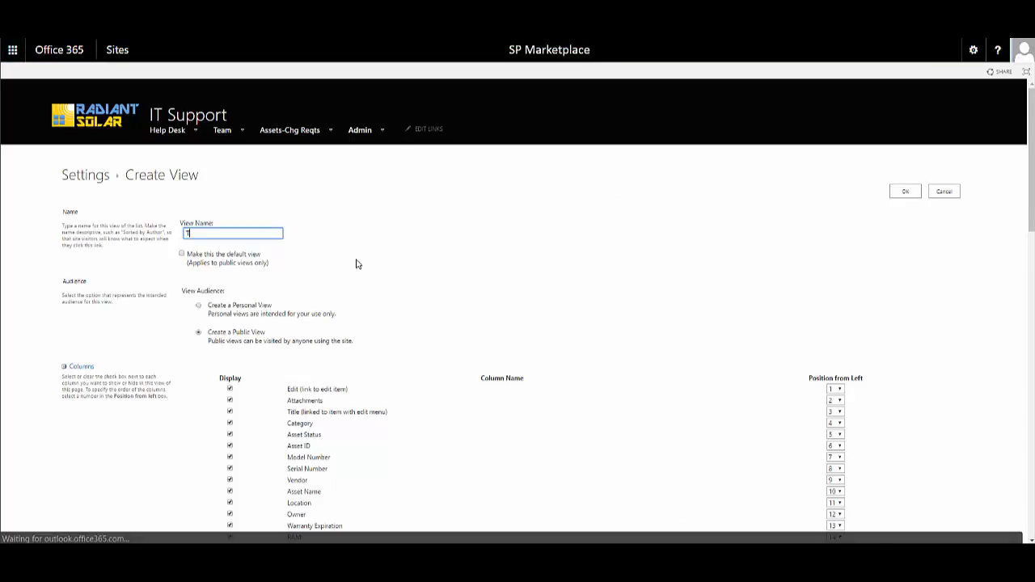
pyautogui.write('est View')
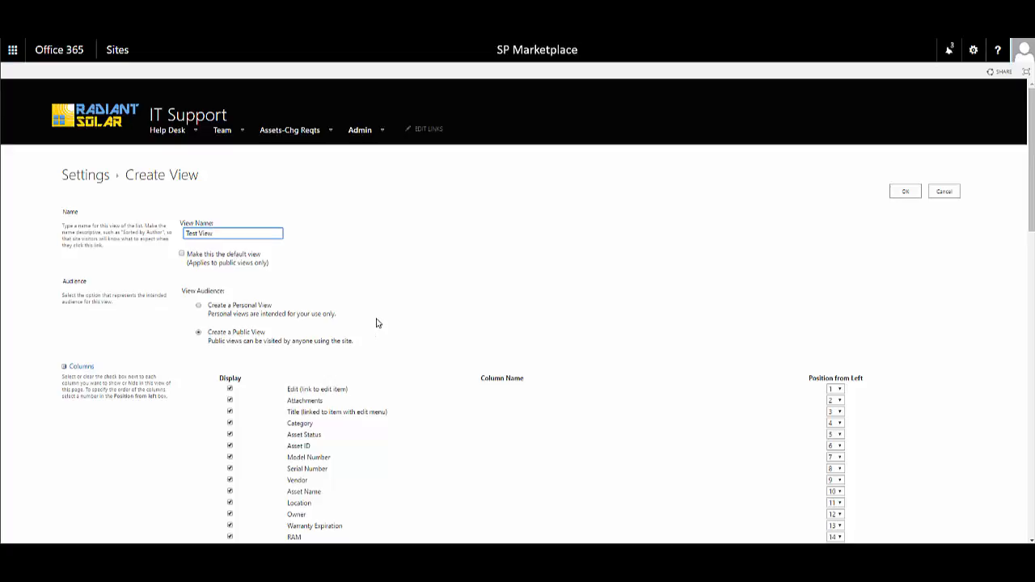
# Step: Examine the columns available for the new view, their display settings and position order
pyautogui.scroll(-3, 376, 323)
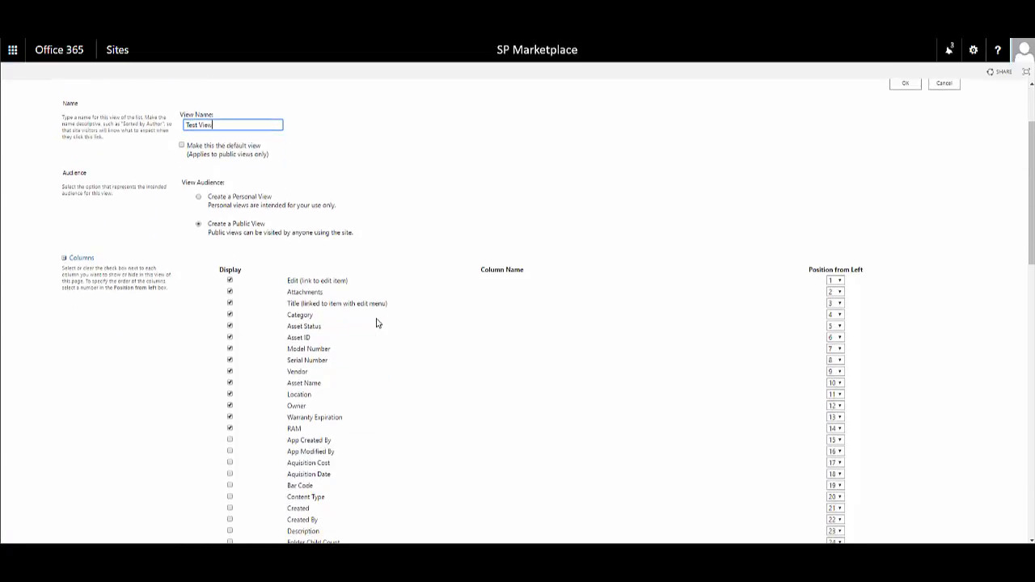
pyautogui.scroll(-2, 376, 323)
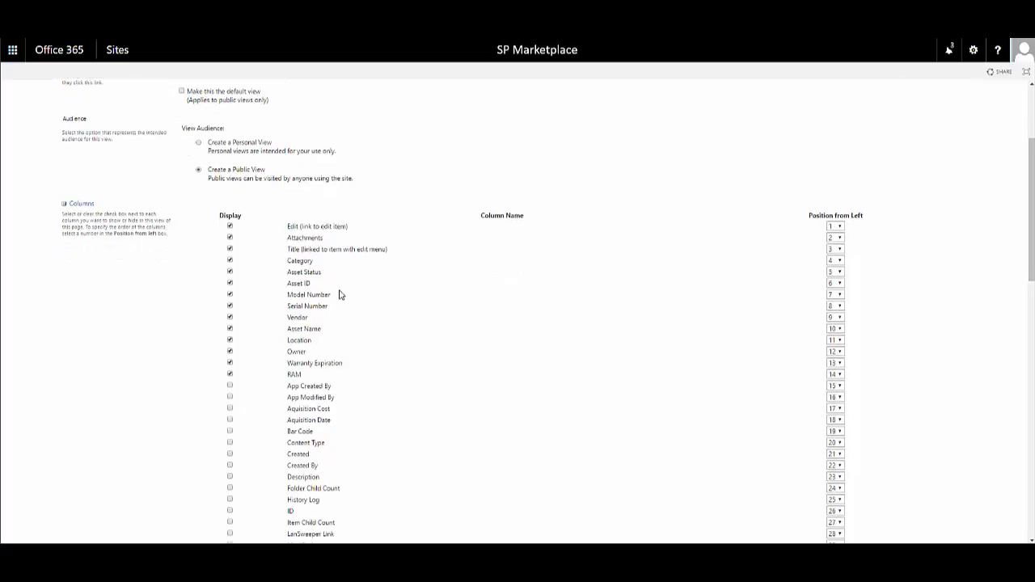
pyautogui.scroll(-2, 367, 408)
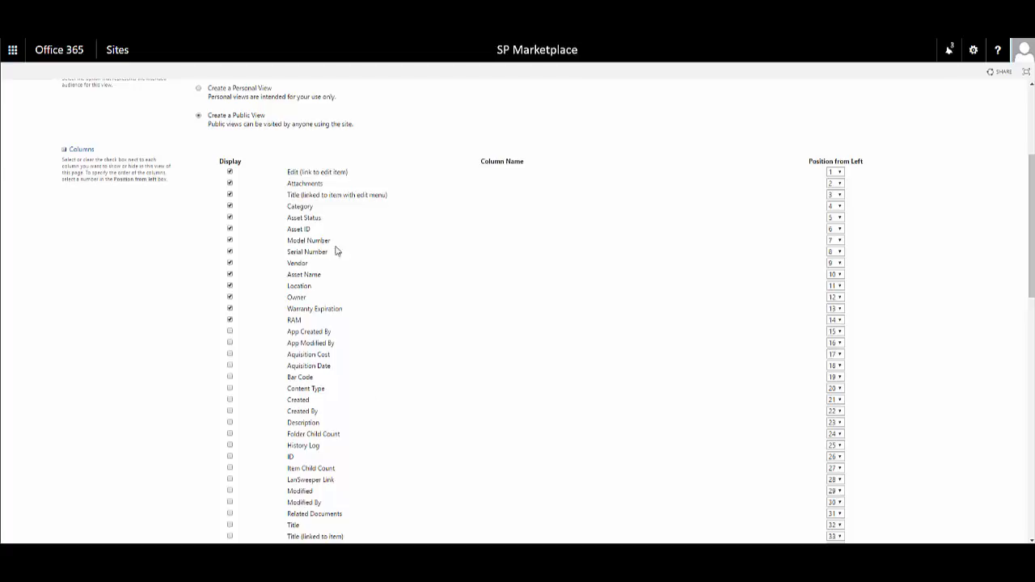
pyautogui.scroll(-1, 361, 362)
pyautogui.scroll(-3, 363, 361)
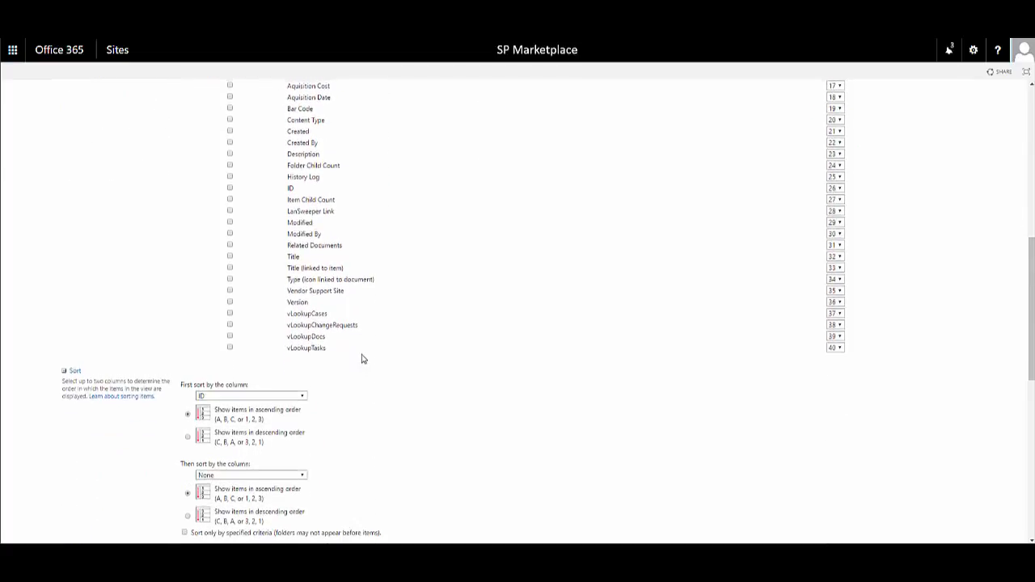
pyautogui.scroll(2, 362, 360)
pyautogui.scroll(3, 360, 357)
pyautogui.scroll(-1, 358, 353)
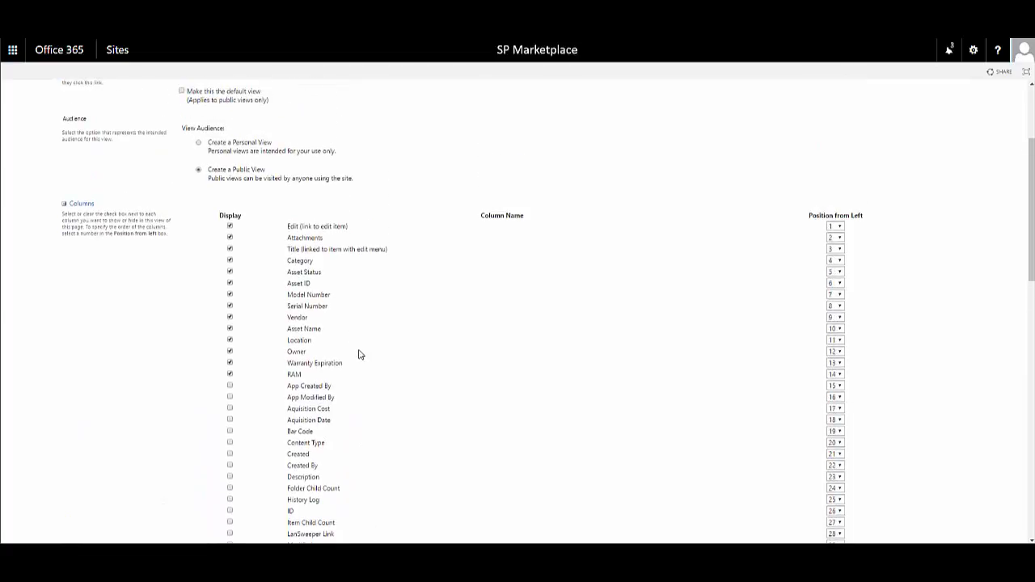
# Step: Exclude the Warranty Expiration, RAM, Attachments, Model Number and Serial Number columns from the view
pyautogui.click(230, 375)
pyautogui.click(841, 227)
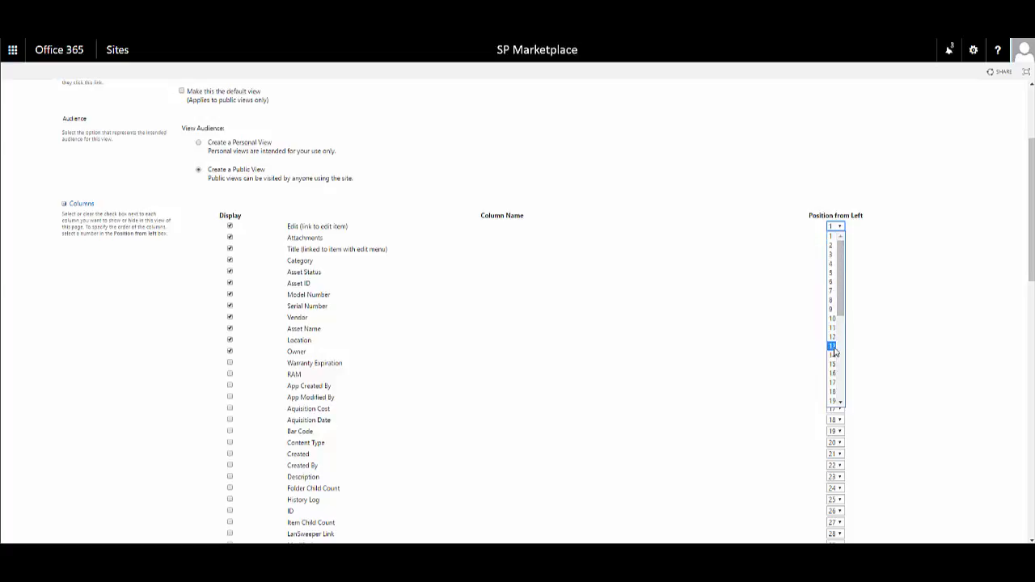
pyautogui.click(788, 254)
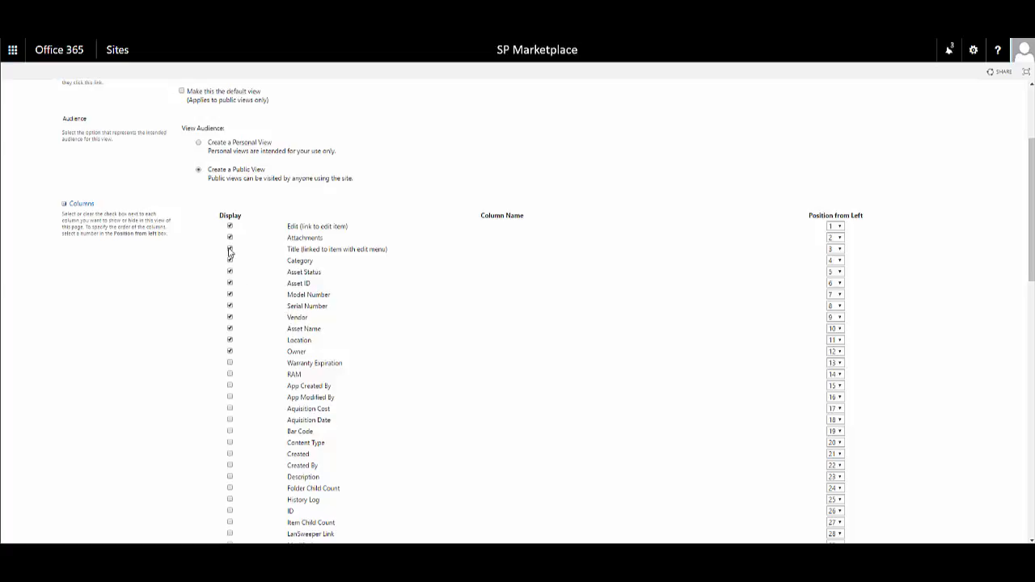
pyautogui.click(230, 238)
pyautogui.click(231, 307)
pyautogui.click(231, 353)
# Step: Include the Description column in the view and set its column position to 4
pyautogui.scroll(-1, 257, 359)
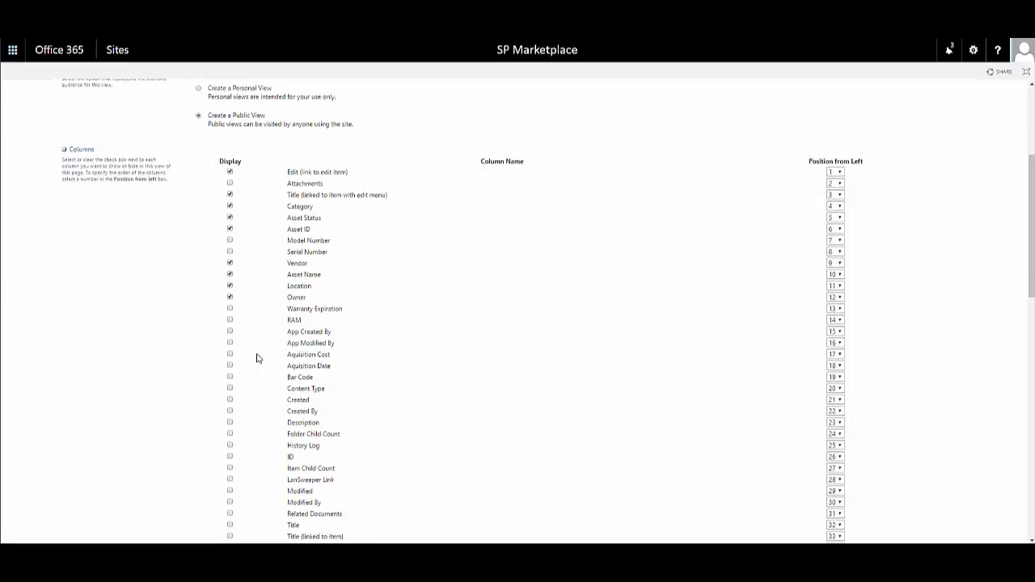
pyautogui.scroll(-2, 257, 358)
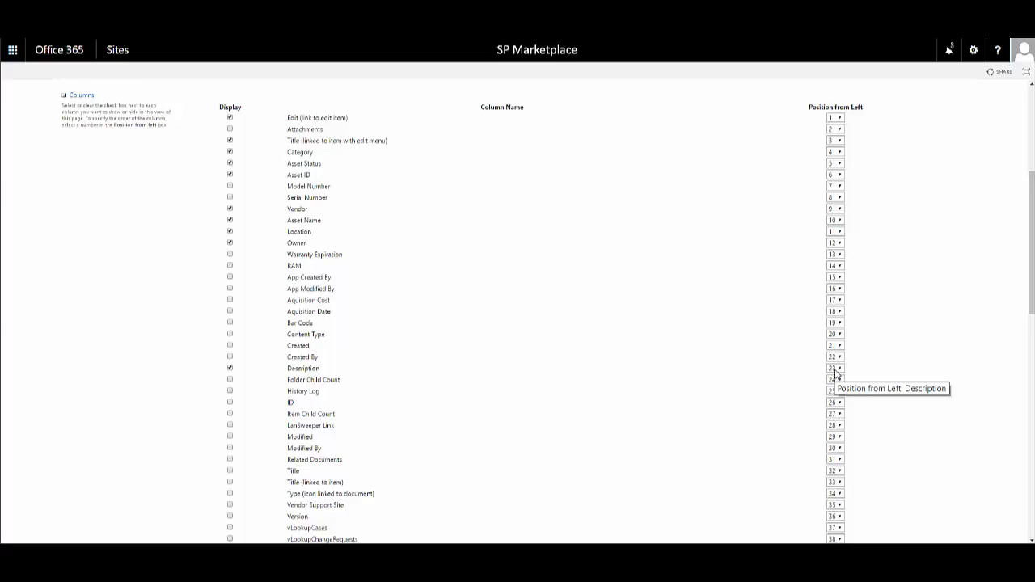
pyautogui.click(835, 369)
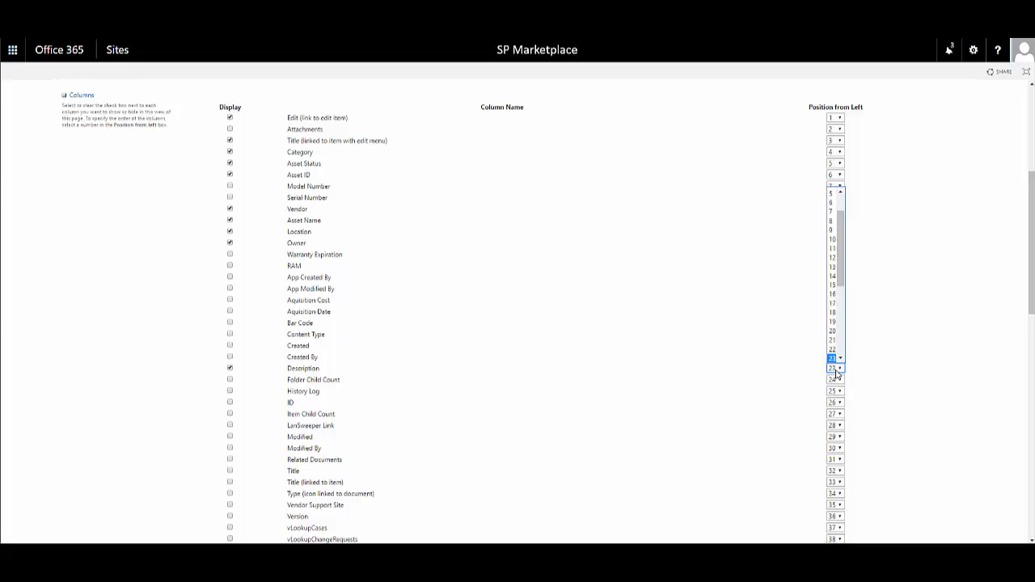
pyautogui.scroll(2, 833, 228)
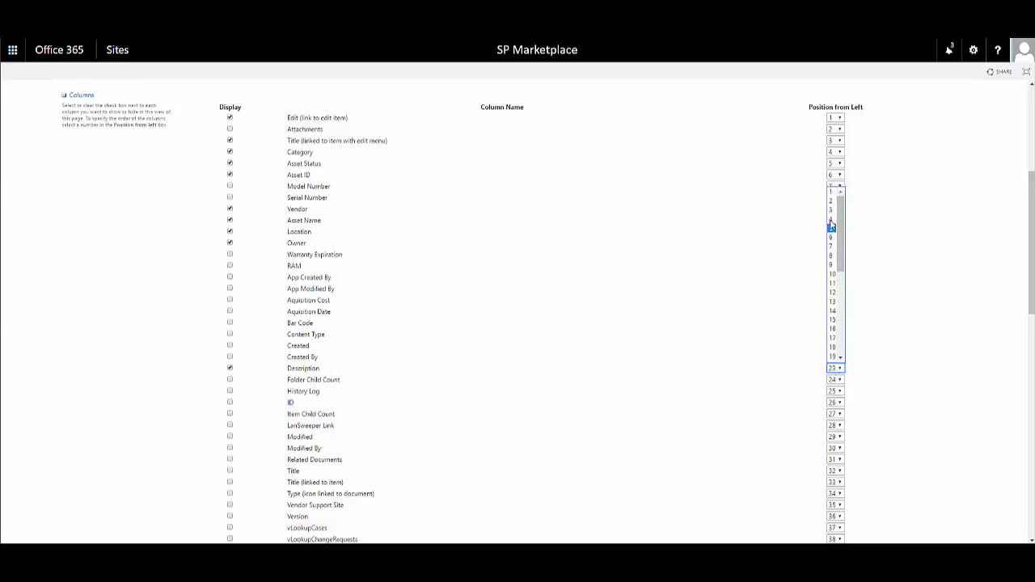
pyautogui.click(830, 221)
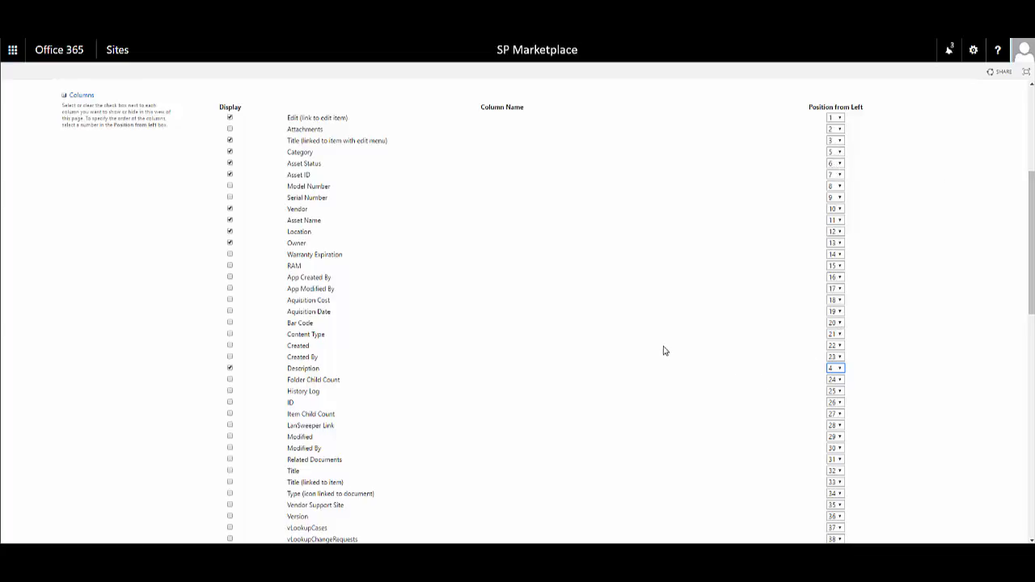
# Step: Include the Modified and Modified By columns in the view
pyautogui.scroll(-1, 663, 350)
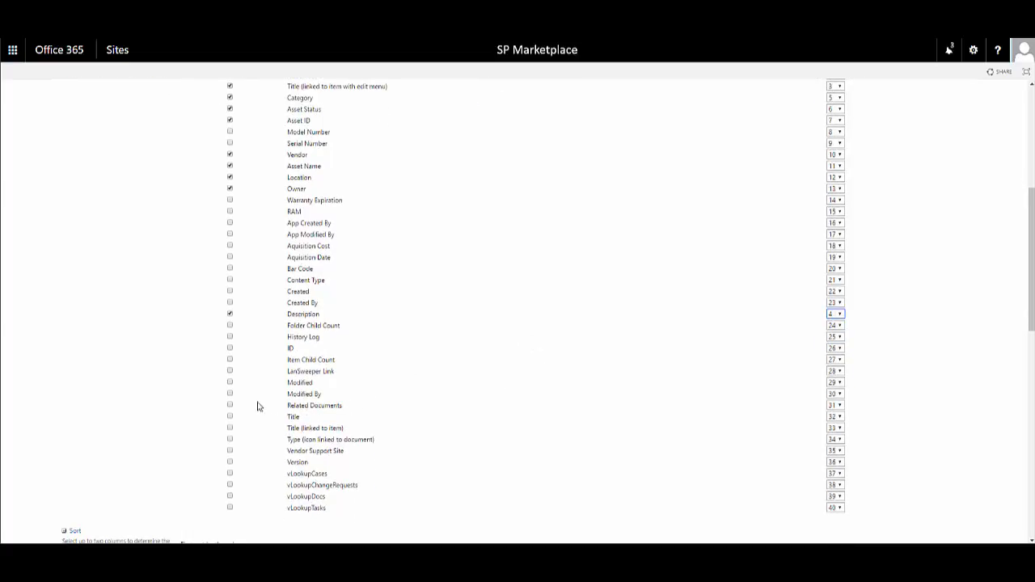
pyautogui.click(230, 395)
pyautogui.scroll(-2, 463, 405)
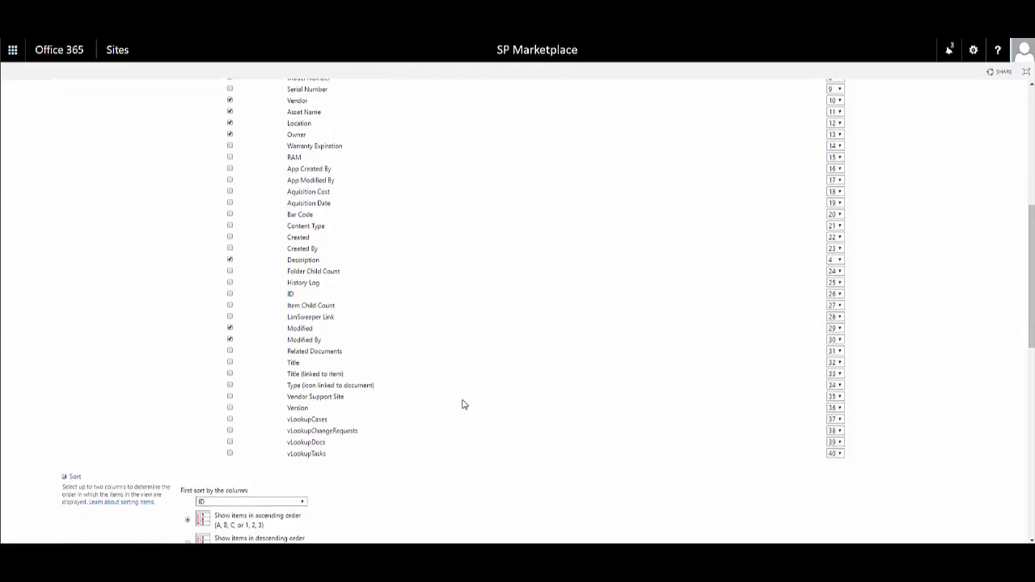
# Step: Set the view's first sort column to Asset Name
pyautogui.scroll(-2, 463, 404)
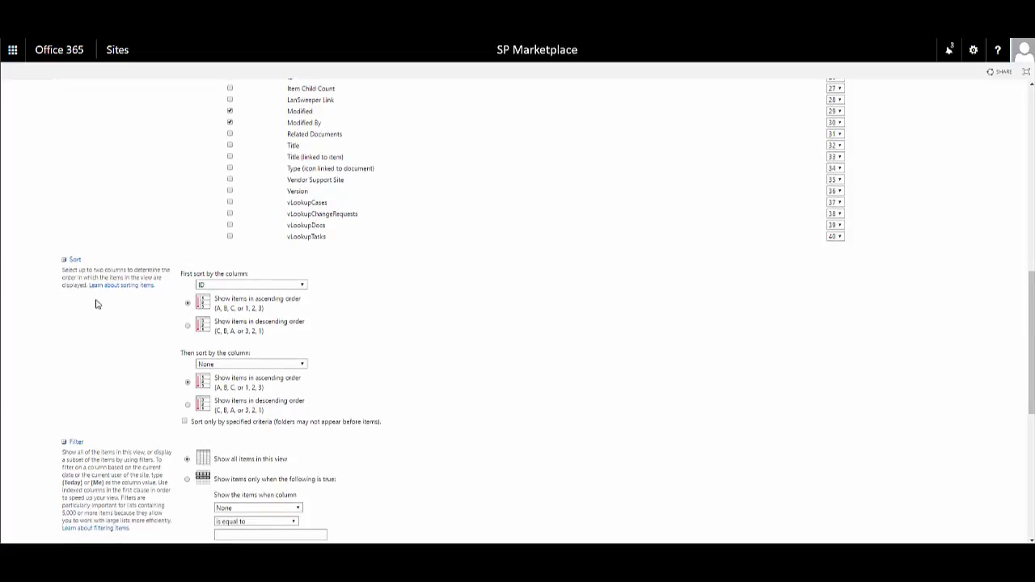
pyautogui.click(226, 286)
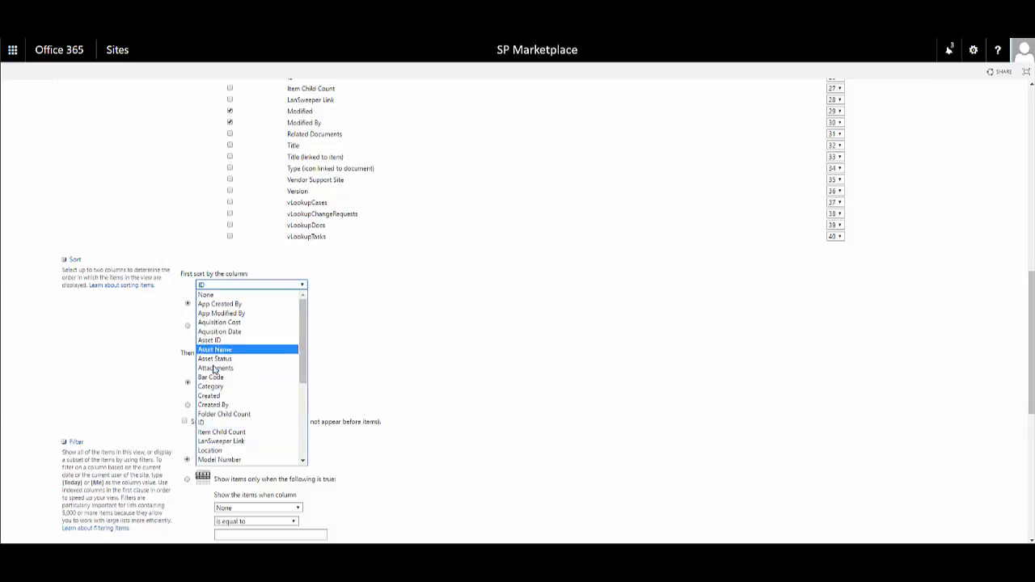
pyautogui.scroll(-1, 212, 443)
pyautogui.scroll(-4, 212, 445)
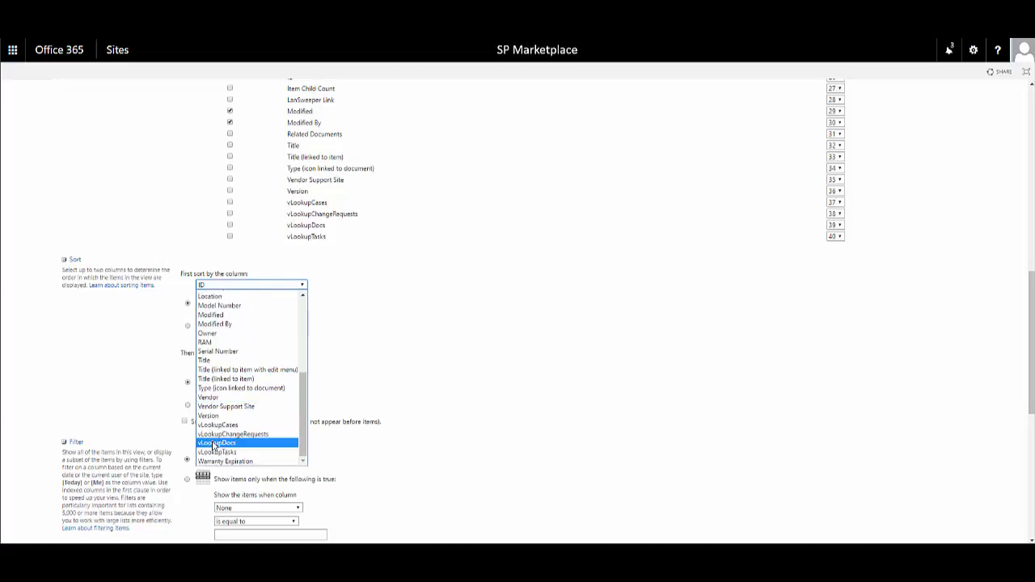
pyautogui.scroll(5, 214, 443)
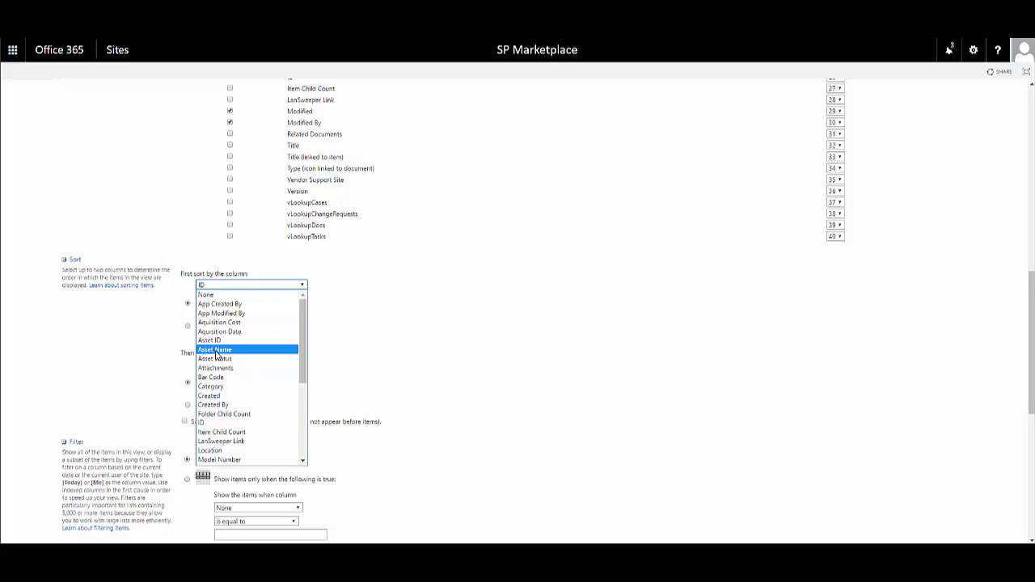
pyautogui.click(217, 349)
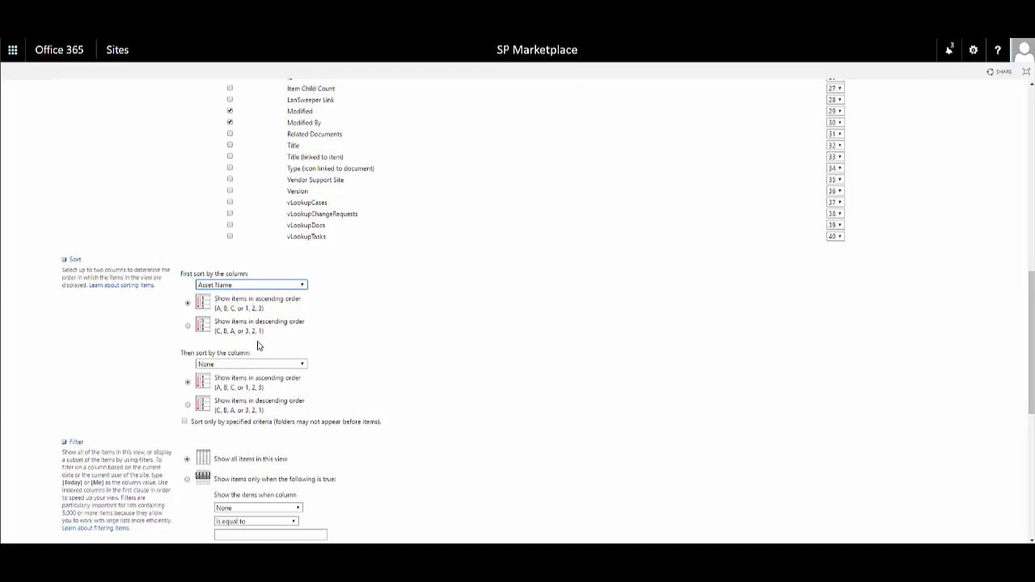
# Step: Filter the view to items whose Modified date is less than or equal to [Today]-365
pyautogui.scroll(-1, 259, 346)
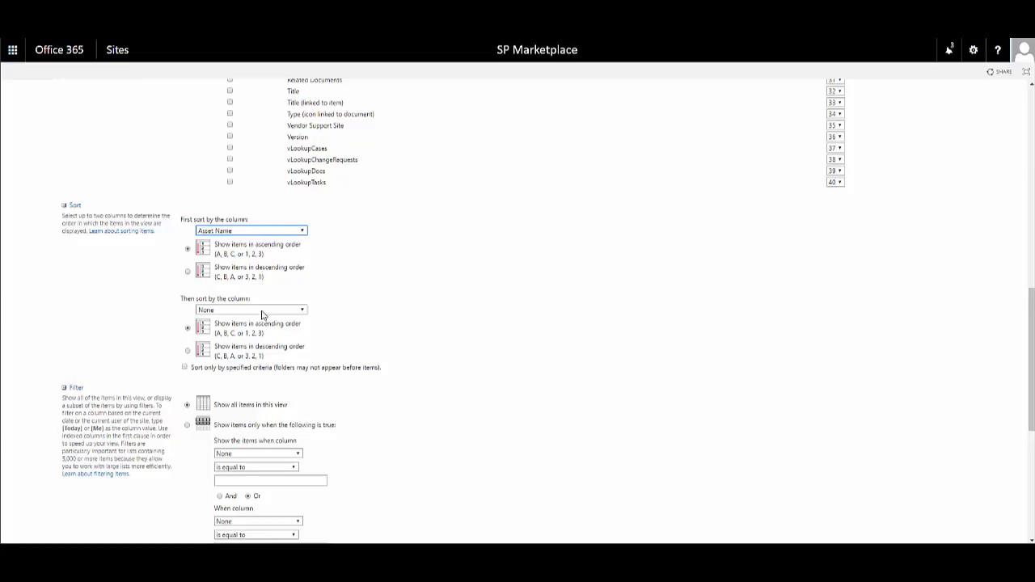
pyautogui.scroll(-1, 255, 355)
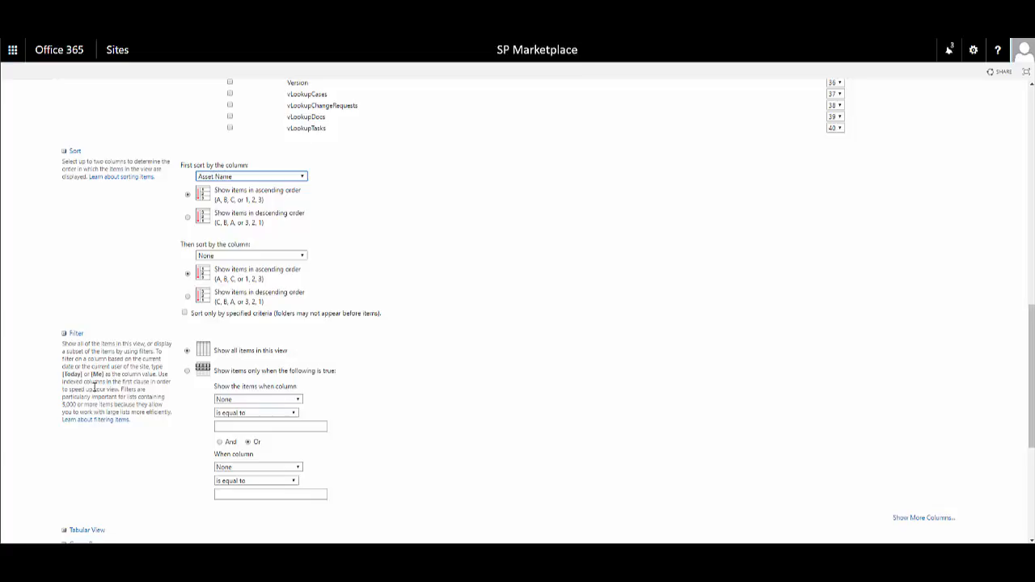
pyautogui.click(237, 401)
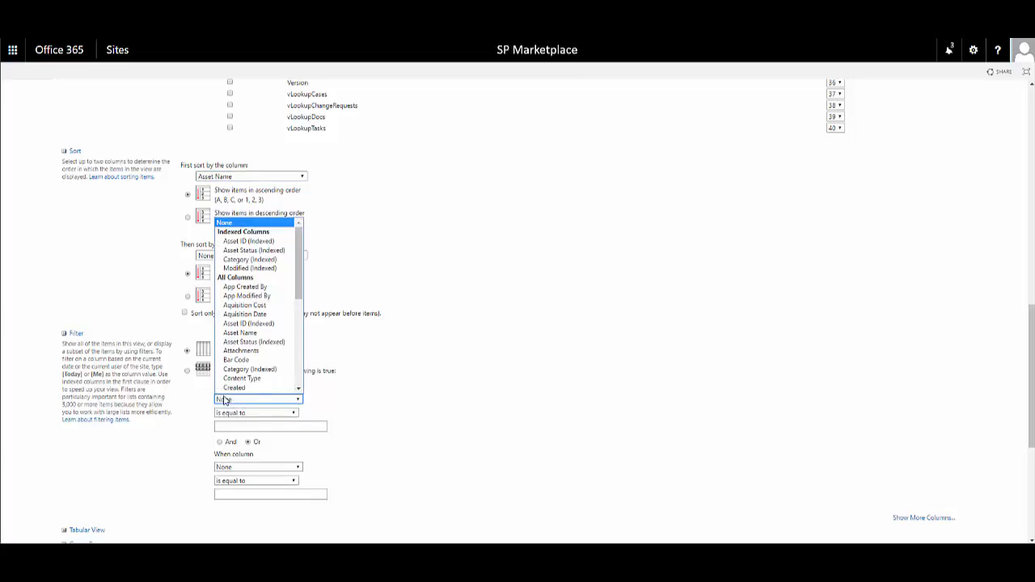
pyautogui.scroll(-8, 242, 368)
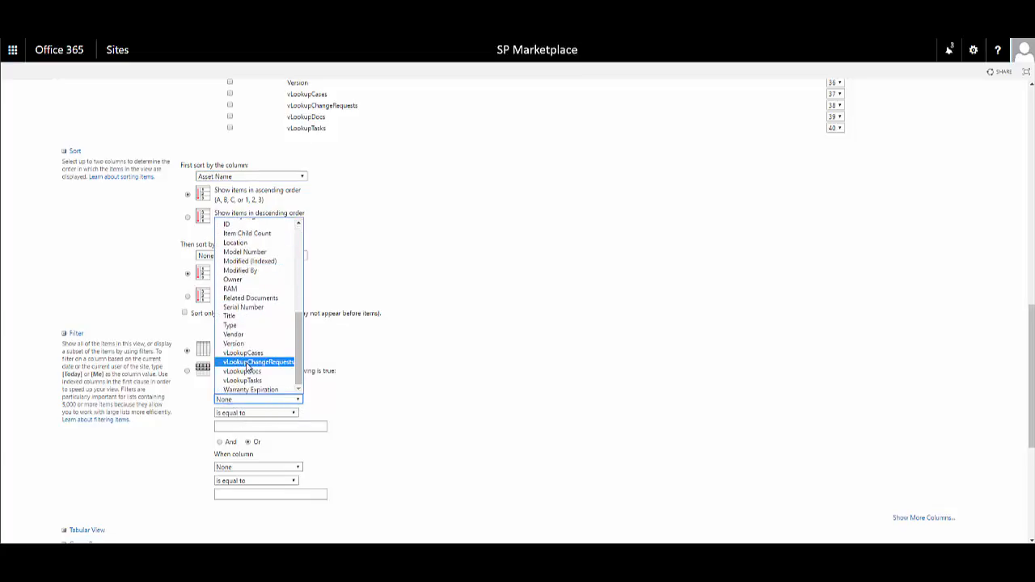
pyautogui.click(234, 261)
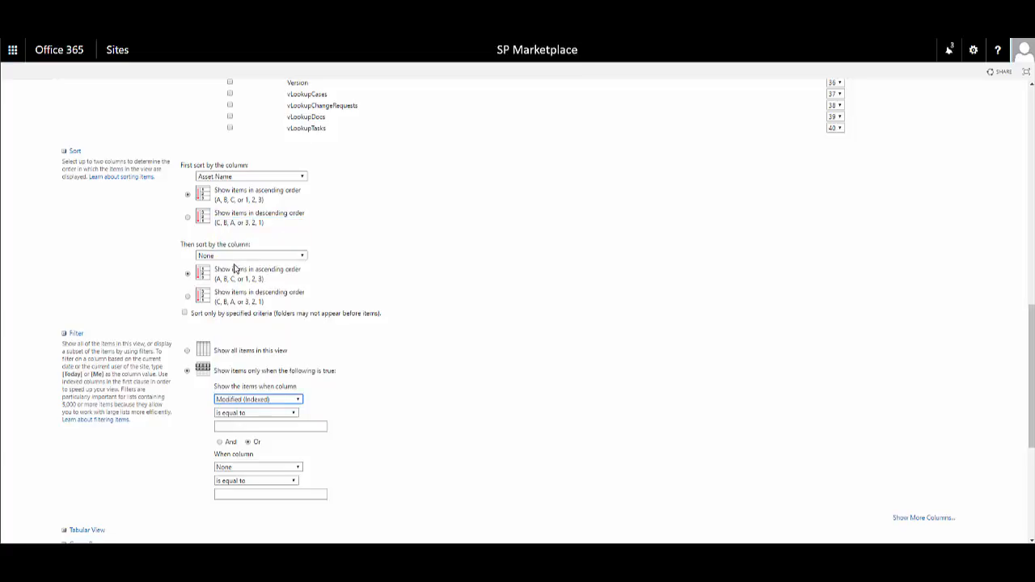
pyautogui.click(254, 413)
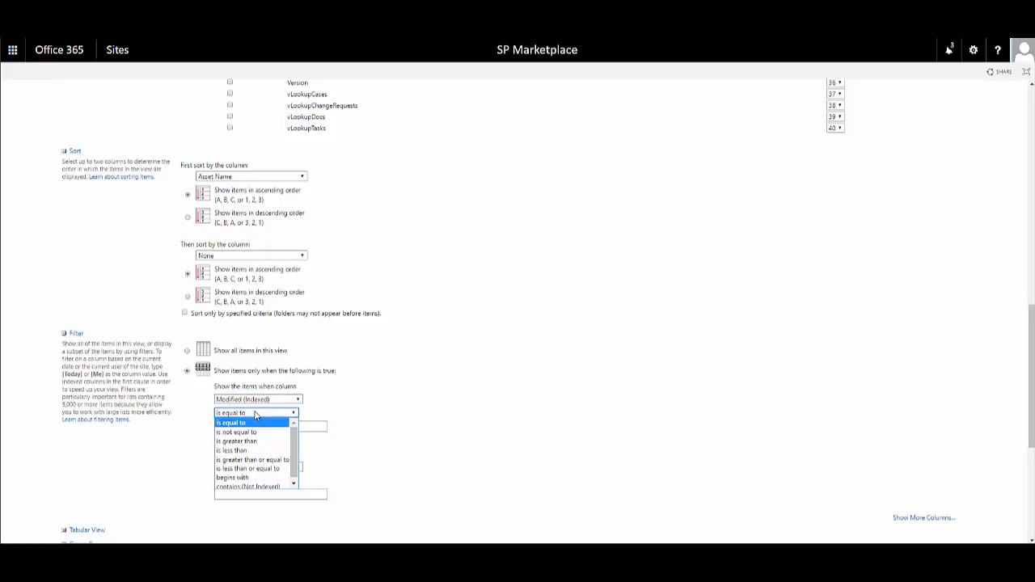
pyautogui.click(260, 470)
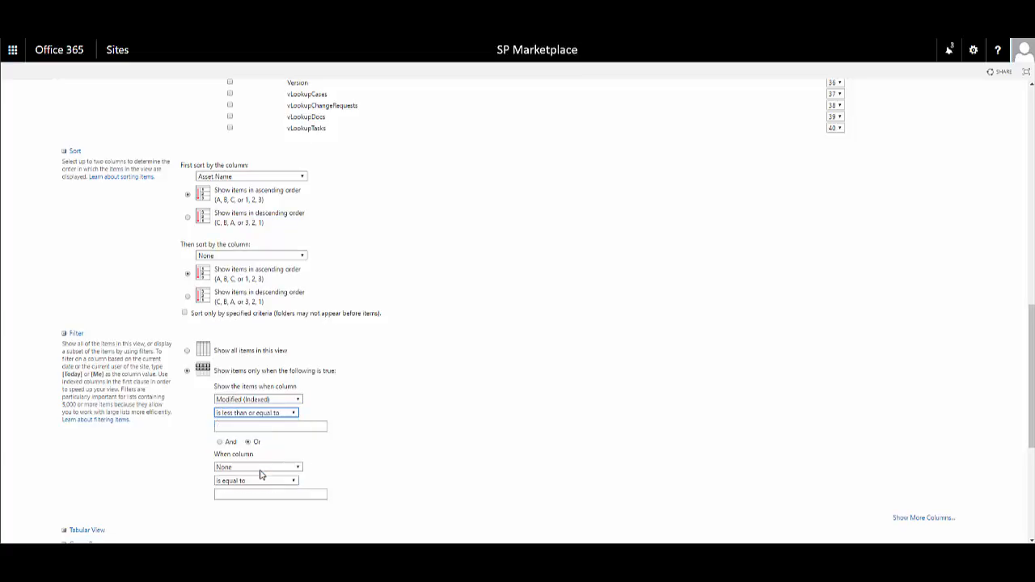
pyautogui.click(235, 427)
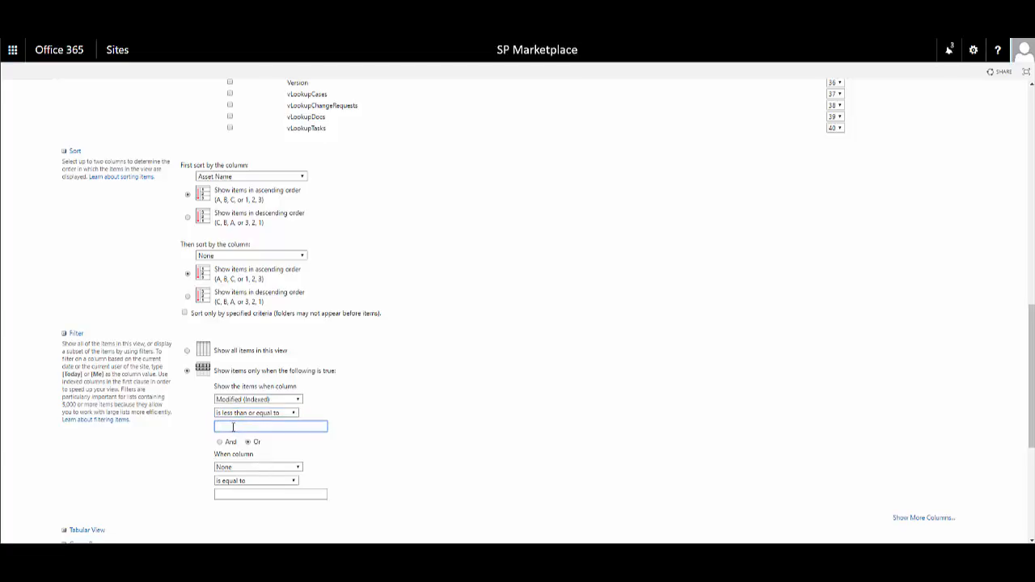
pyautogui.write('[Today]-365')
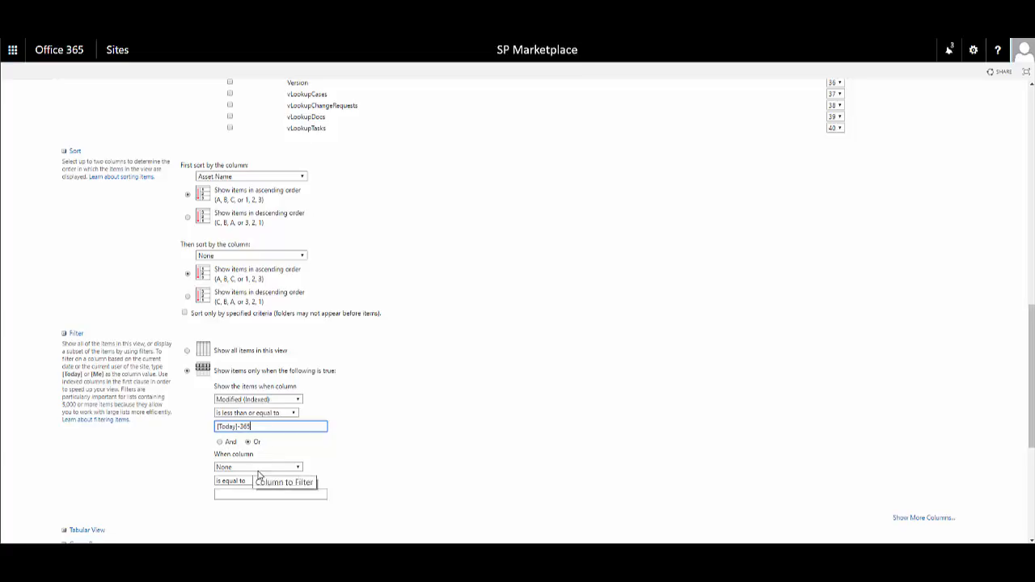
# Step: Add a second filter condition where Aquisition Date is equal to [Today], and show an additional condition row
pyautogui.scroll(-1, 347, 437)
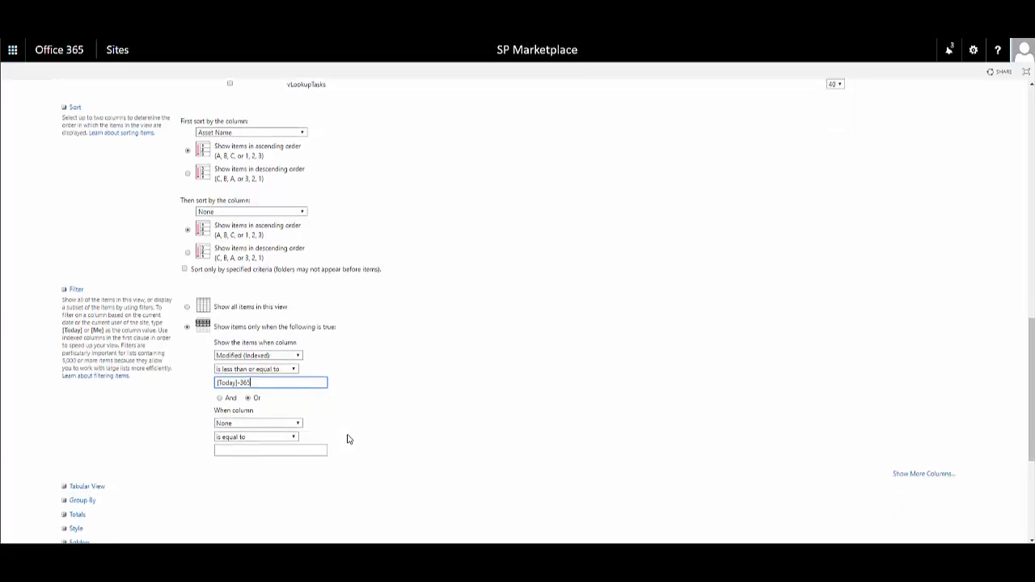
pyautogui.click(267, 413)
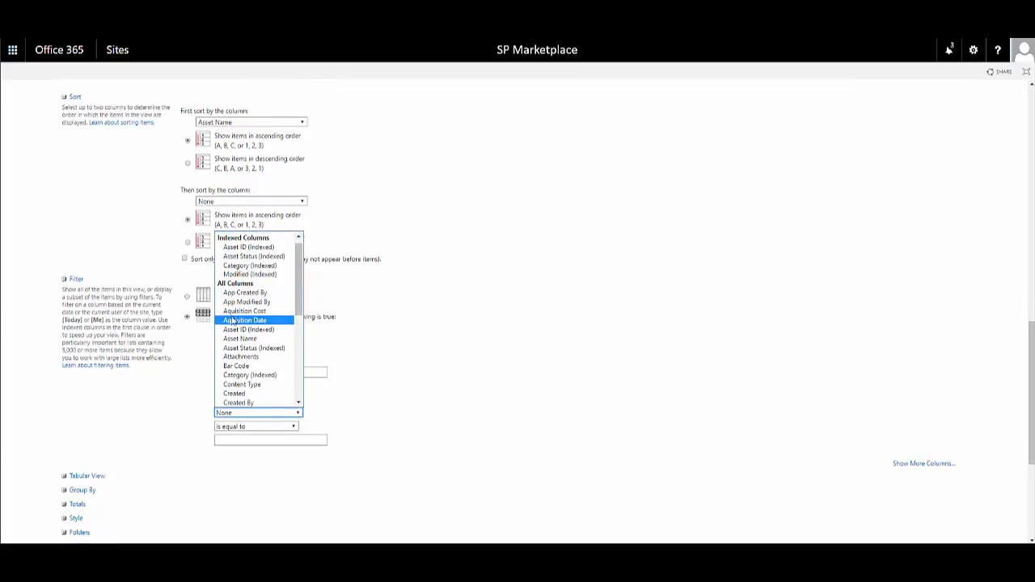
pyautogui.click(235, 330)
pyautogui.click(238, 440)
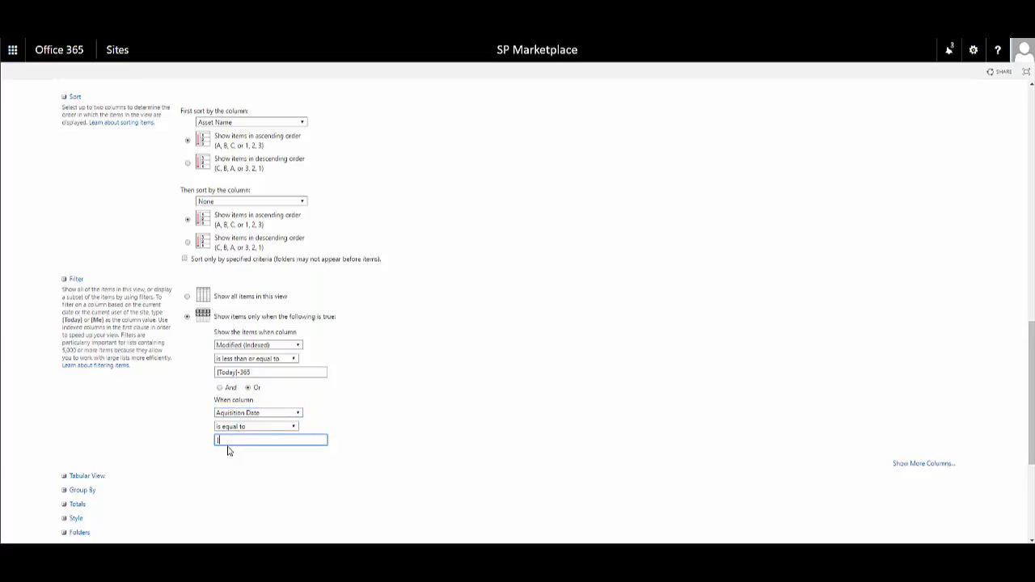
pyautogui.write('[Today')
pyautogui.click(924, 465)
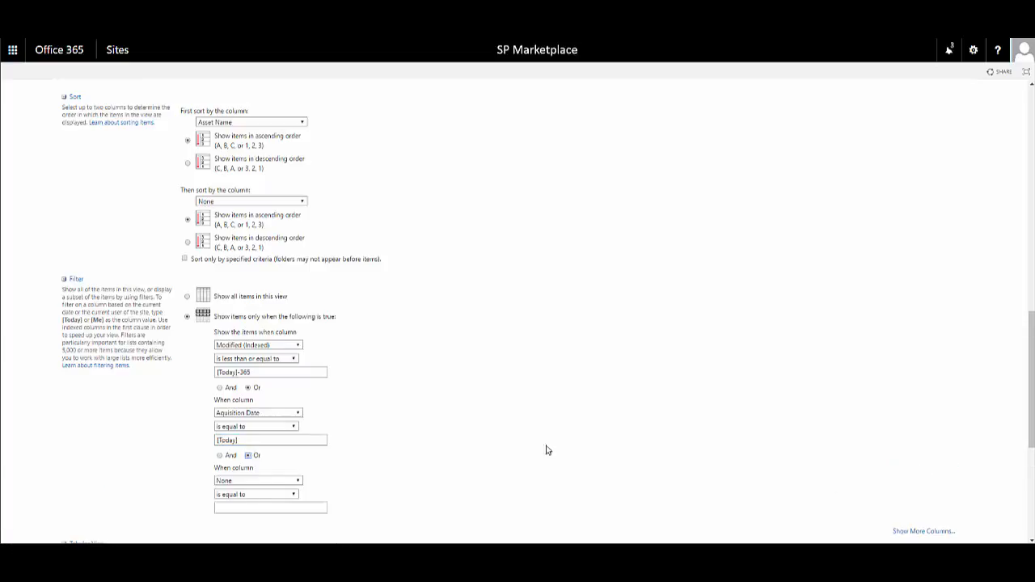
# Step: Remove the second filter condition by clearing its [Today] value and setting its column to None
pyautogui.scroll(-1, 881, 517)
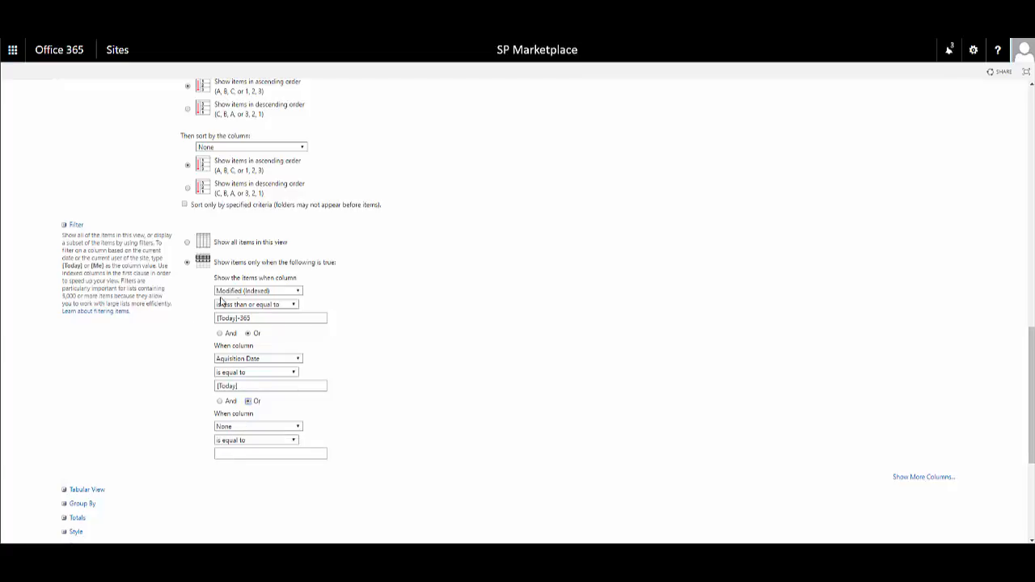
pyautogui.moveTo(257, 385); pyautogui.dragTo(195, 388)
pyautogui.press('BackSpace')
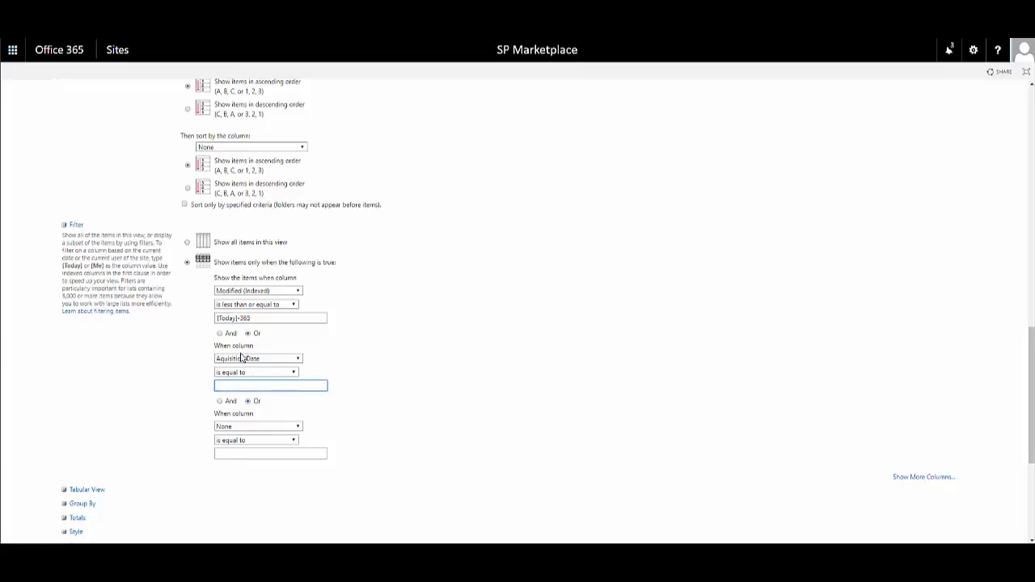
pyautogui.click(241, 363)
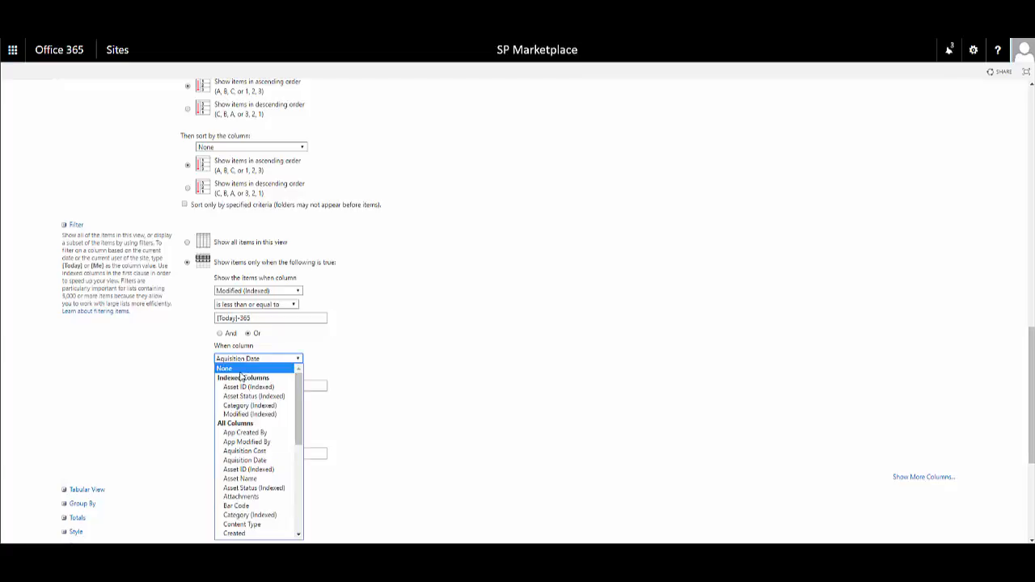
pyautogui.click(240, 371)
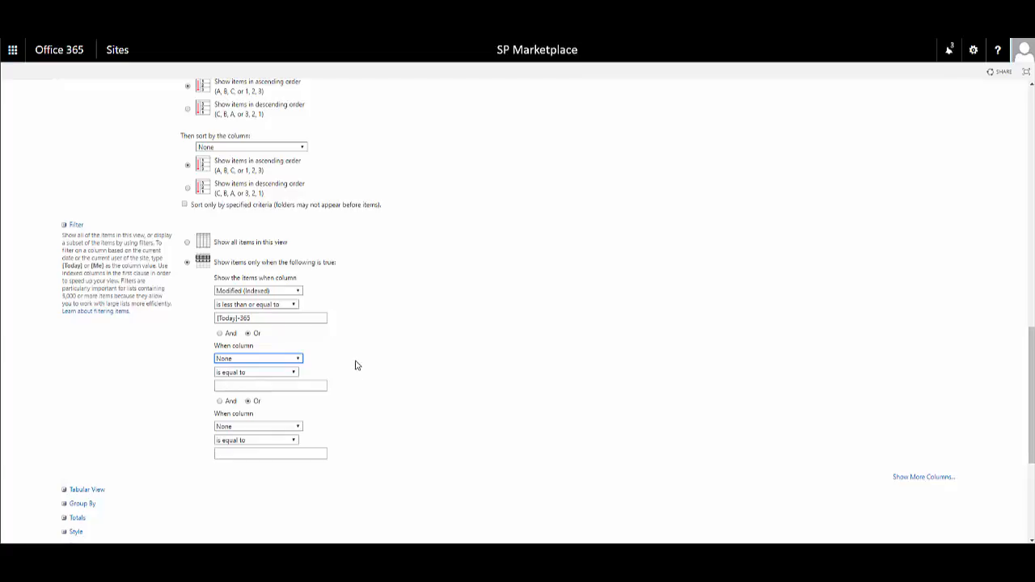
# Step: Examine the Tabular View and Group By settings, including the columns available for first-level grouping, and collapse both sections
pyautogui.scroll(-3, 356, 366)
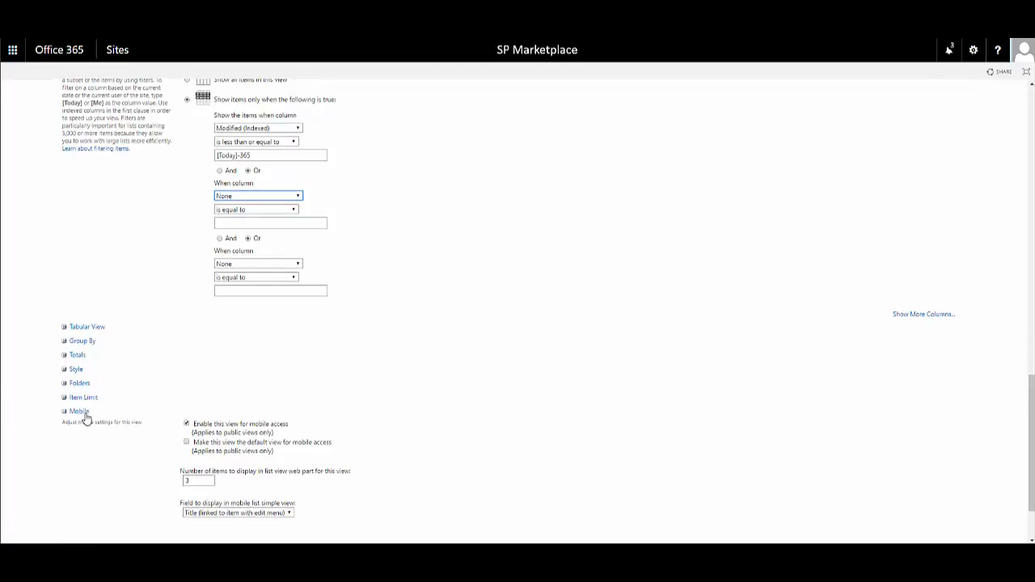
pyautogui.click(66, 330)
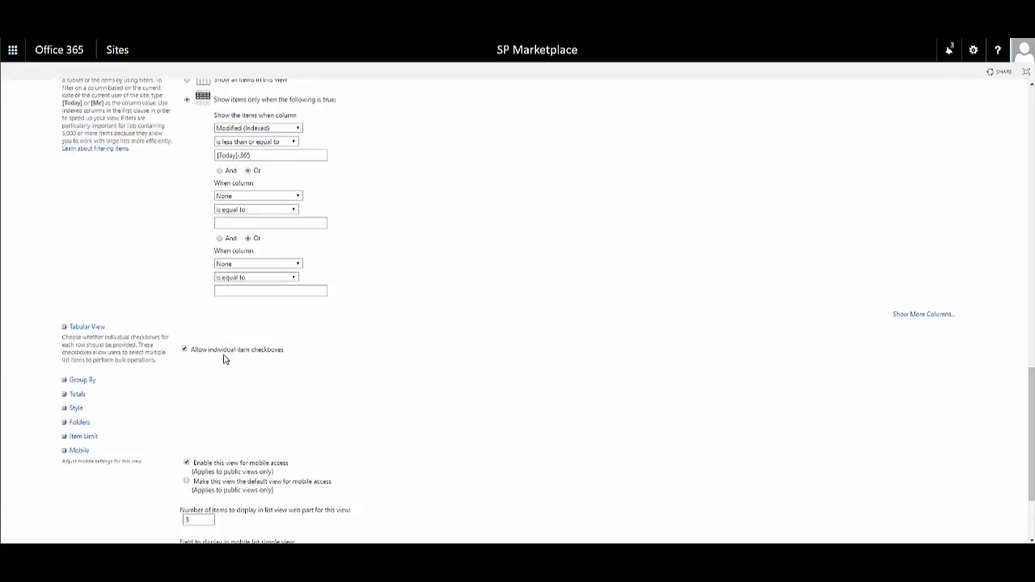
pyautogui.click(65, 329)
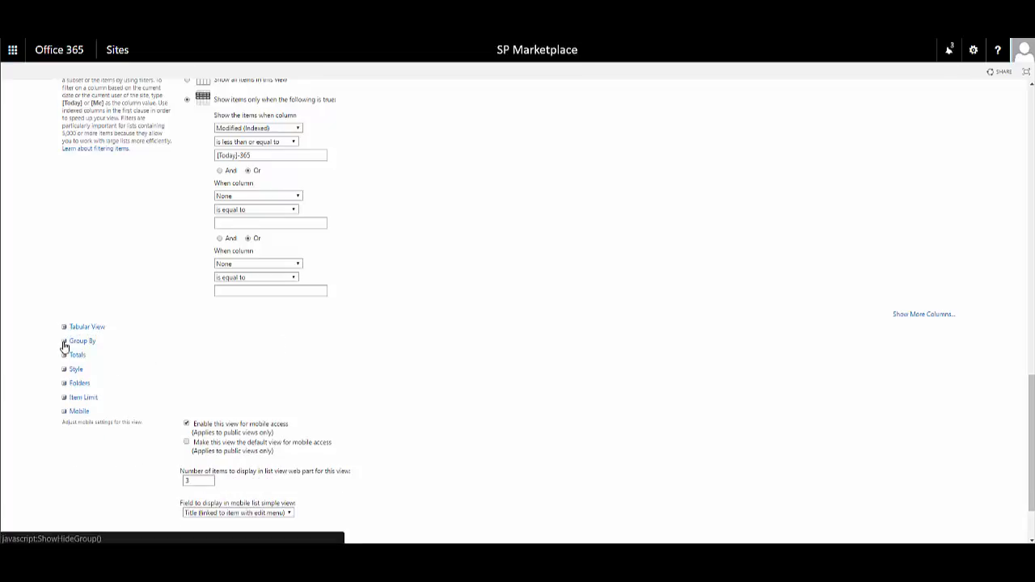
pyautogui.click(65, 343)
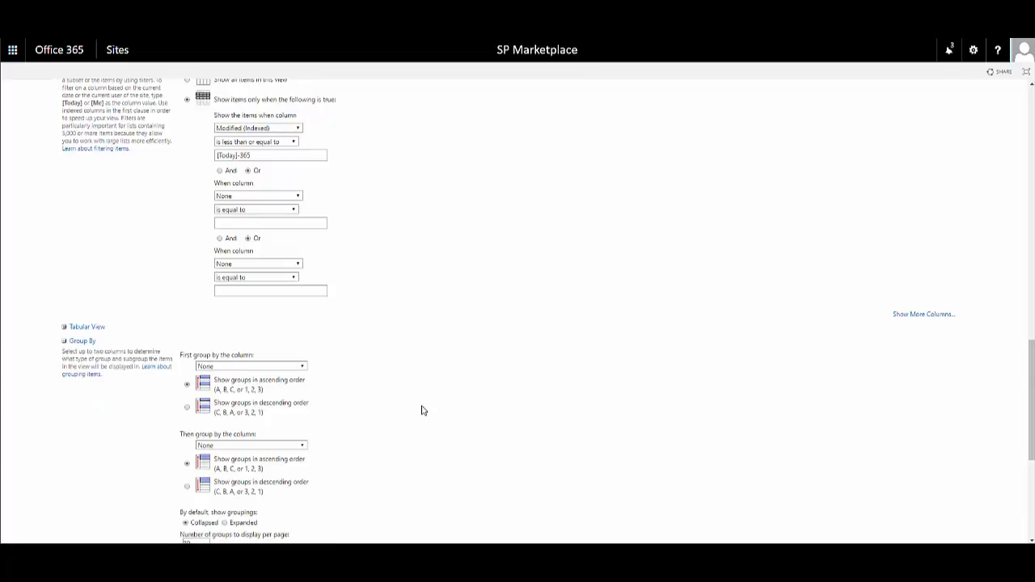
pyautogui.click(301, 368)
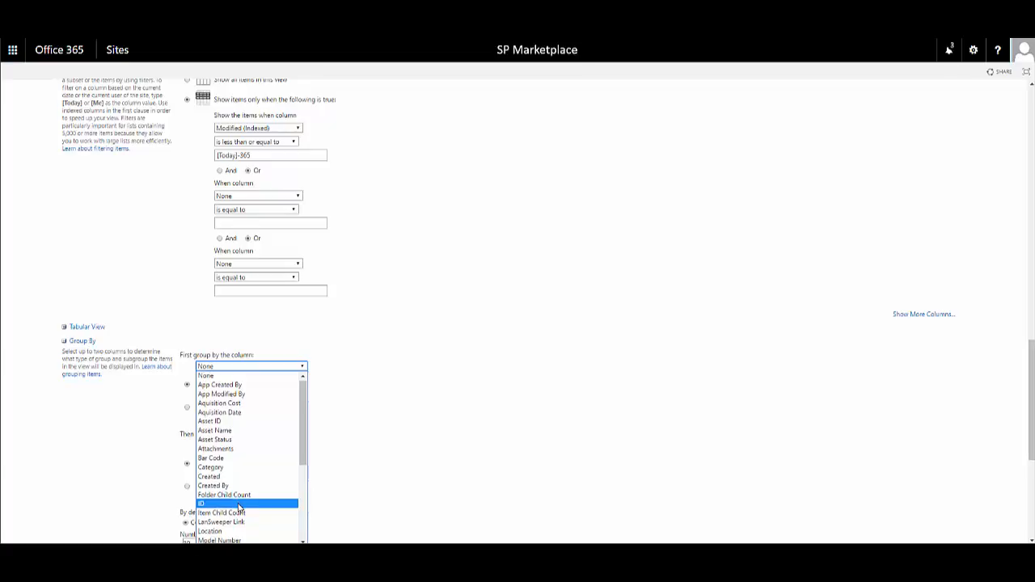
pyautogui.scroll(-4, 239, 505)
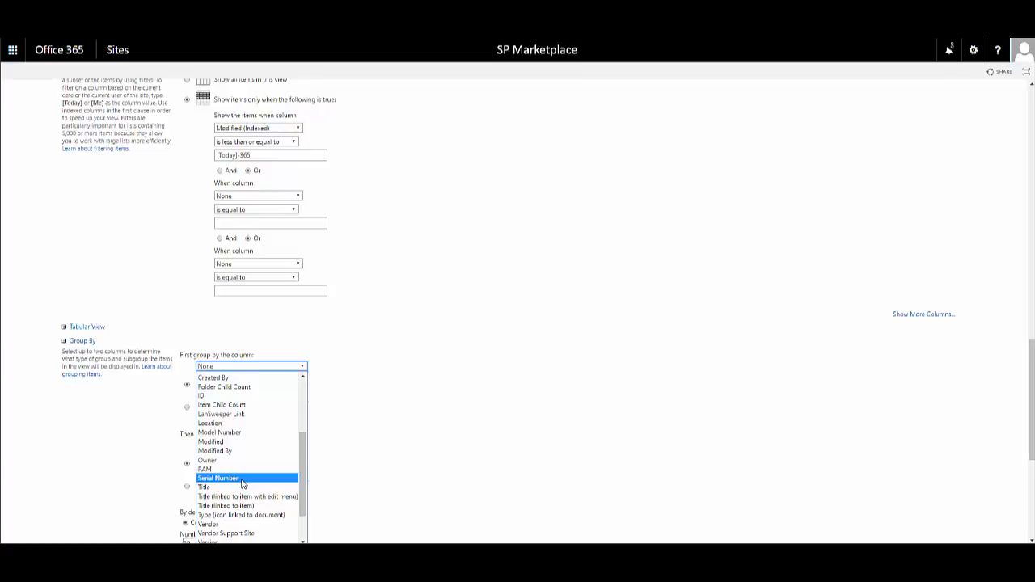
pyautogui.click(369, 430)
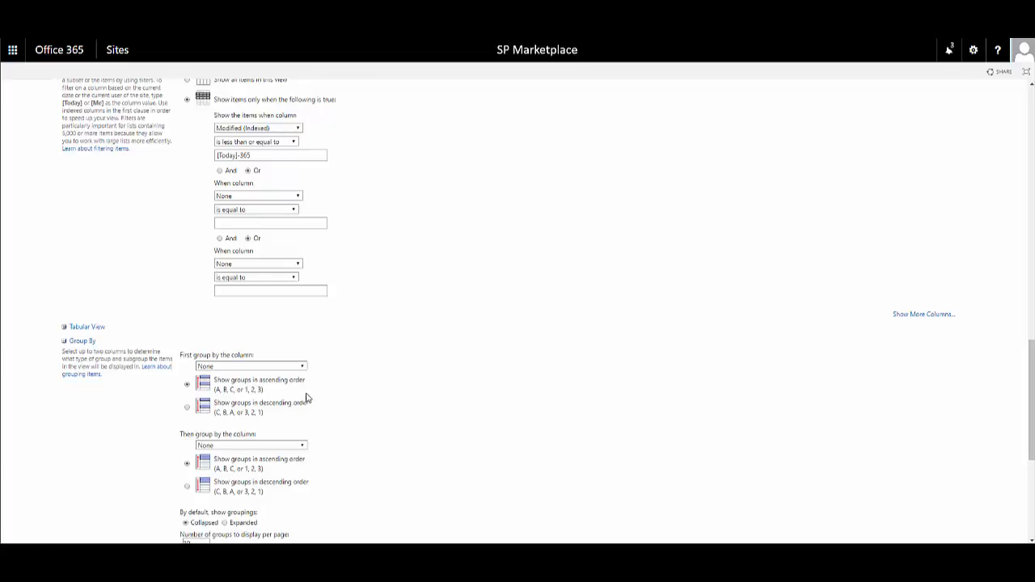
pyautogui.scroll(-1, 323, 403)
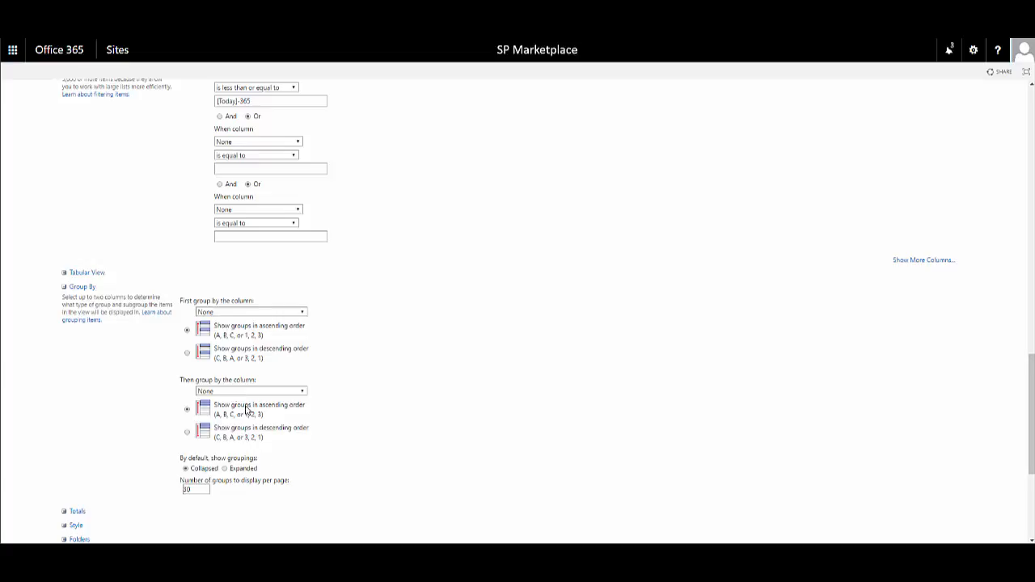
pyautogui.scroll(-2, 299, 459)
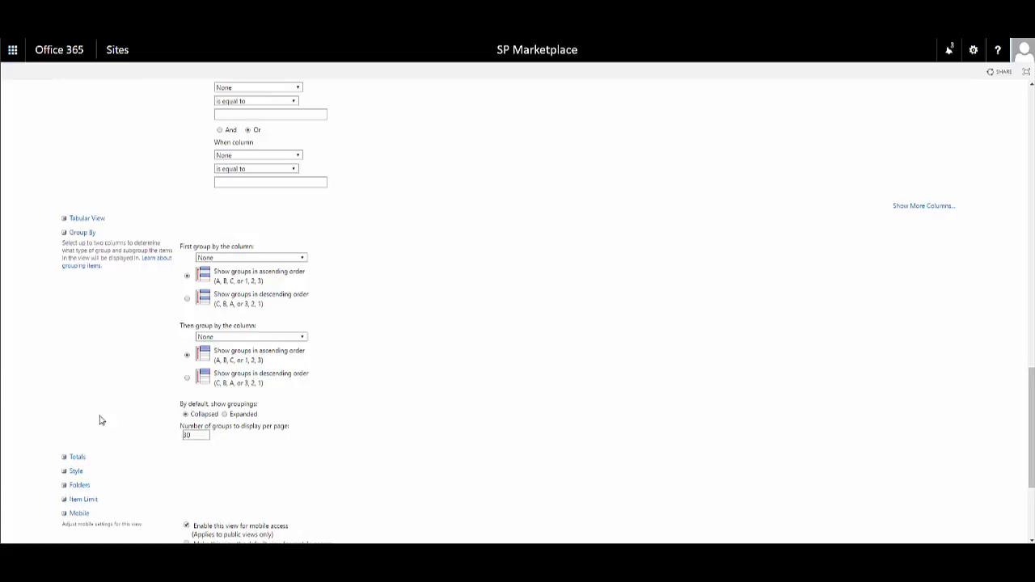
pyautogui.click(65, 236)
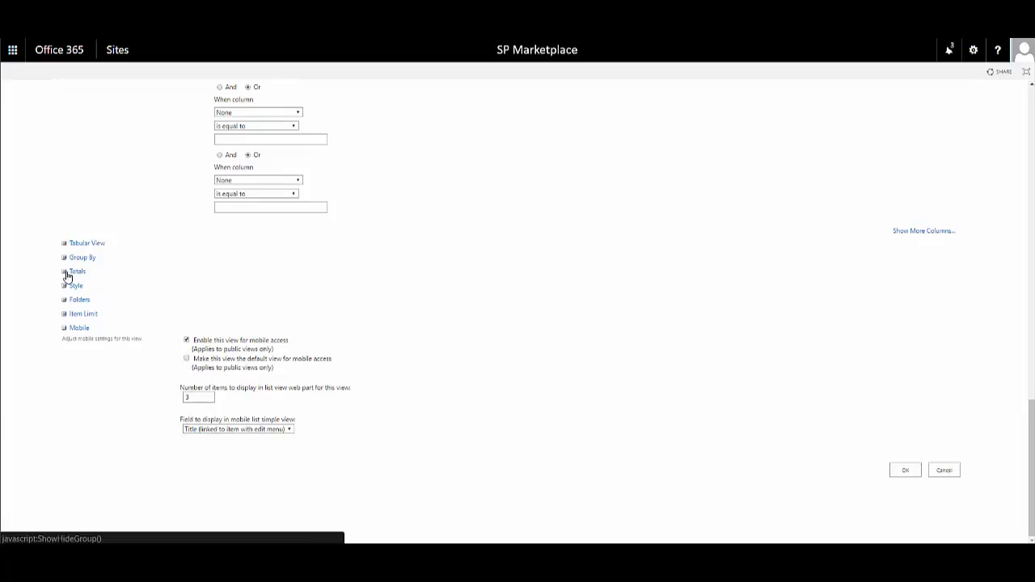
# Step: Set the total for the Asset ID column to Count and collapse the Totals section
pyautogui.click(65, 275)
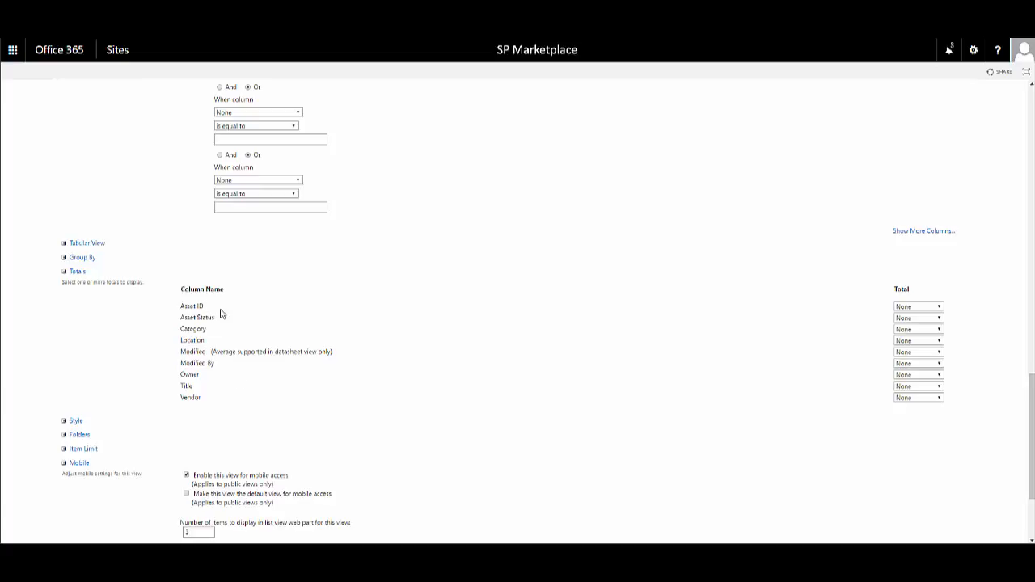
pyautogui.click(939, 307)
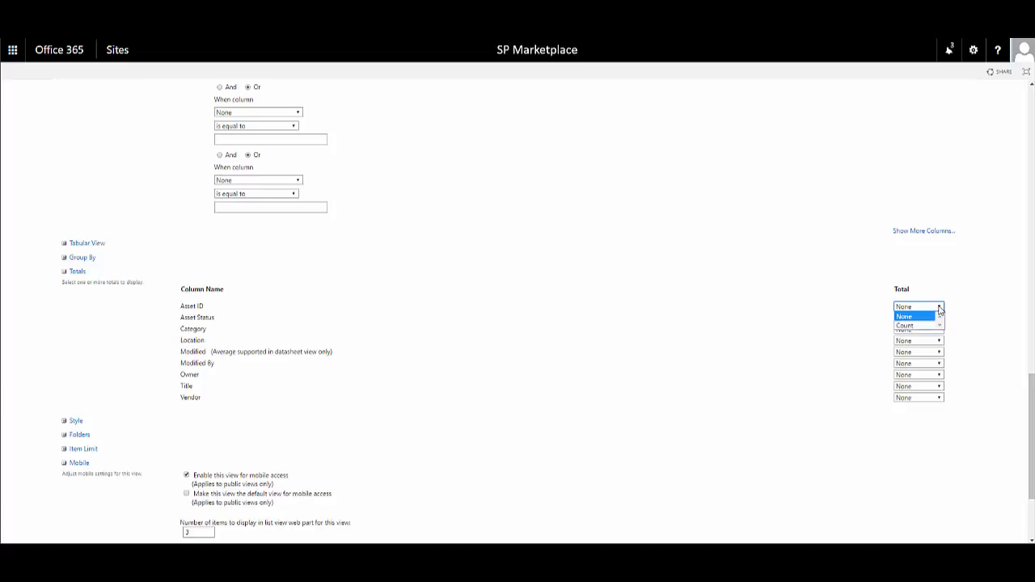
pyautogui.click(917, 326)
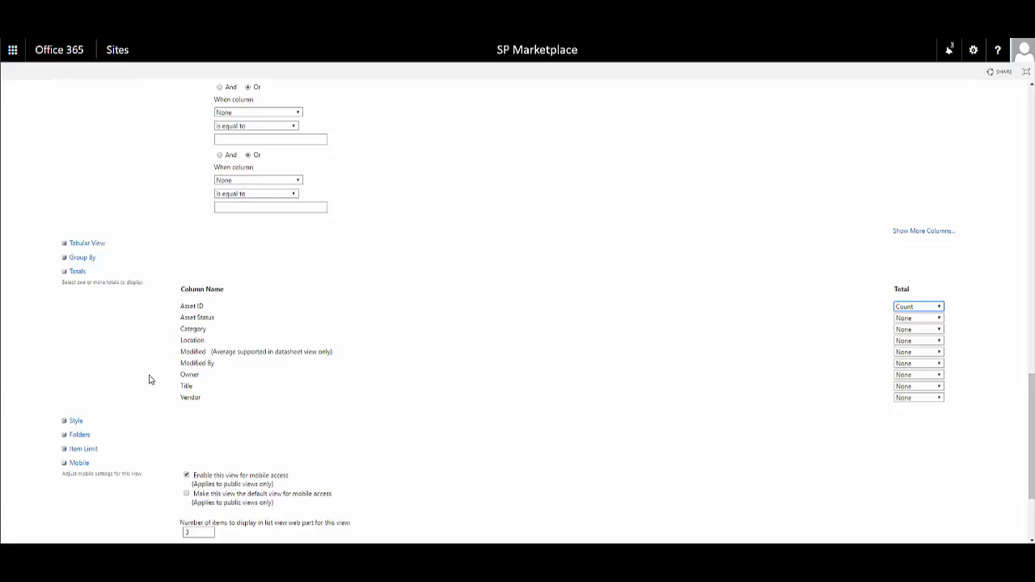
pyautogui.click(63, 275)
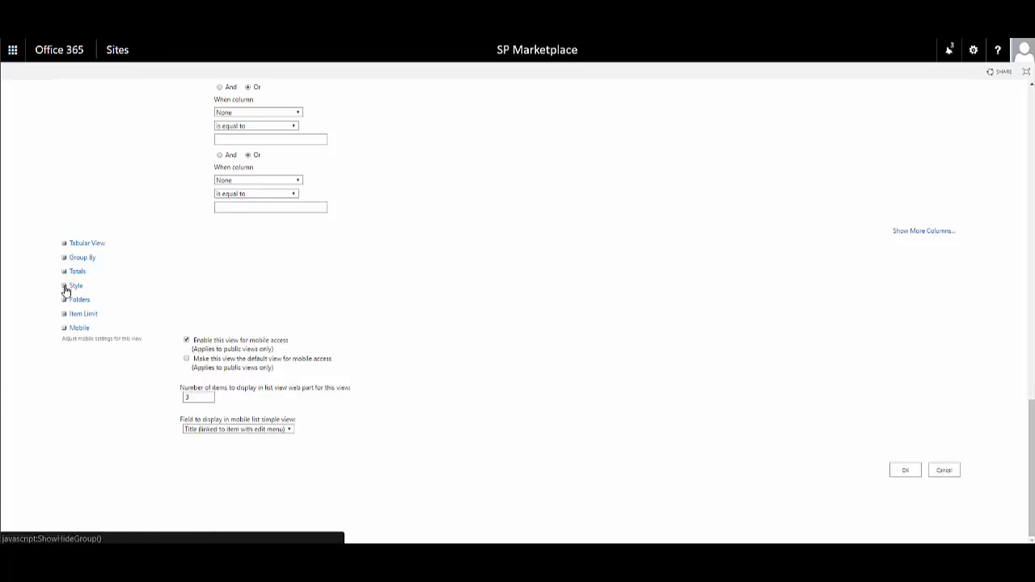
# Step: Examine the available view styles and the folder display options, collapsing each section after review
pyautogui.click(64, 287)
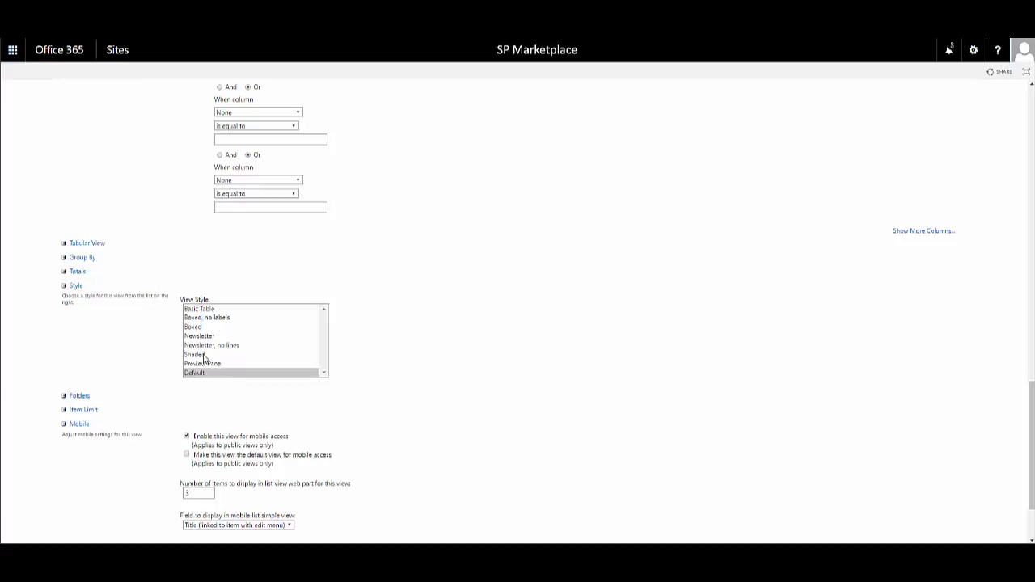
pyautogui.scroll(1, 202, 362)
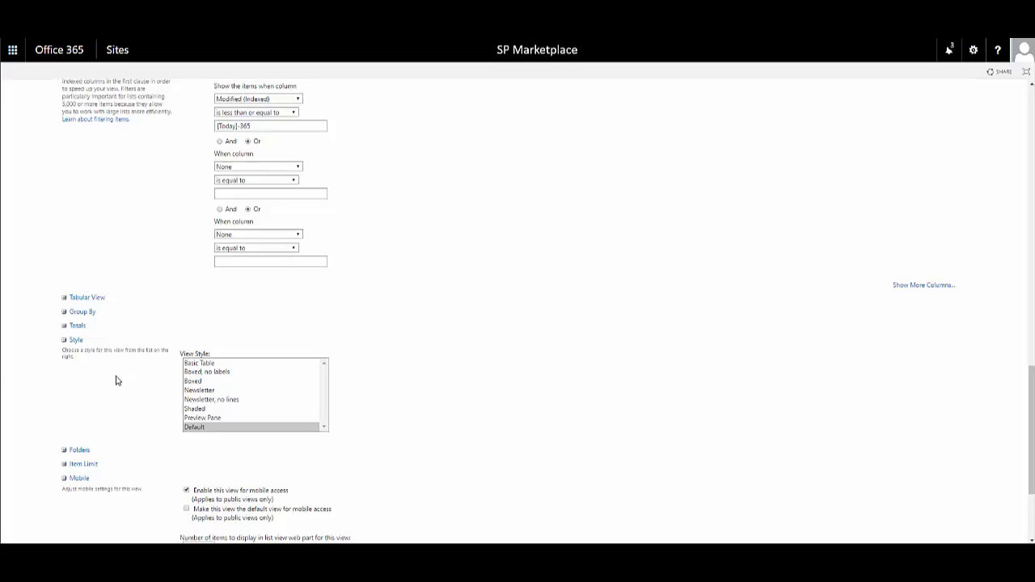
pyautogui.click(64, 342)
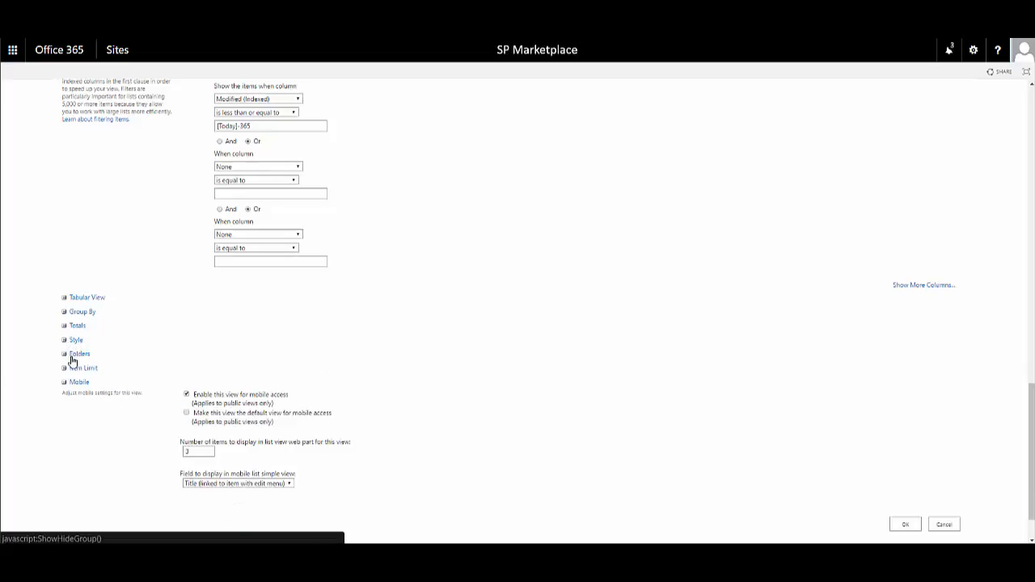
pyautogui.click(65, 356)
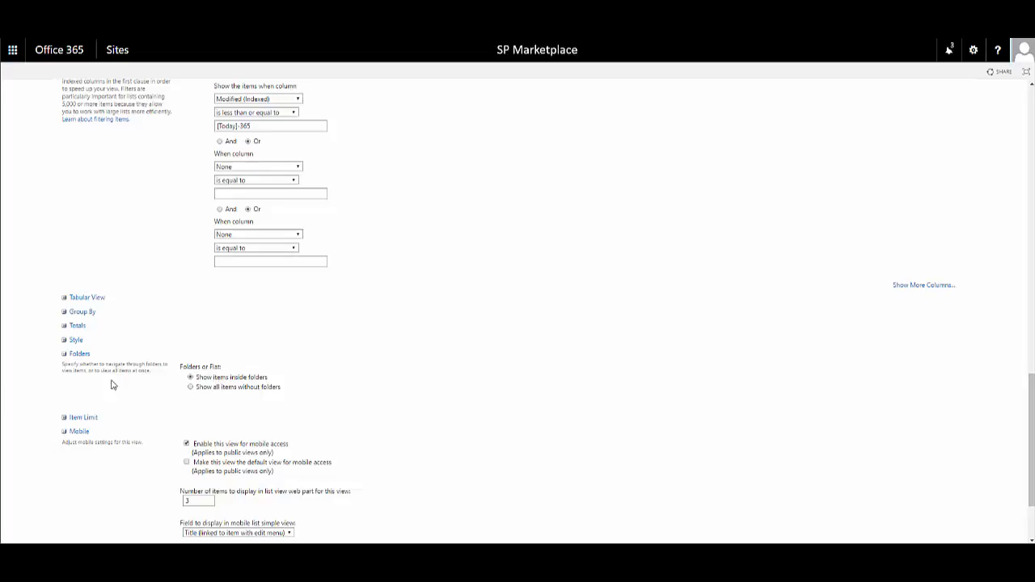
pyautogui.click(71, 356)
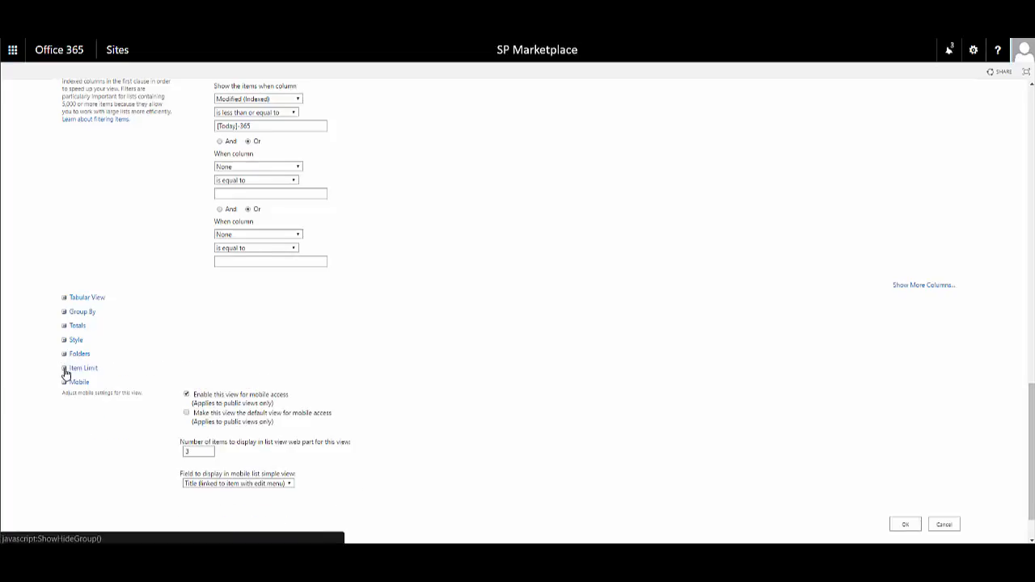
# Step: Try limiting the total number of items returned to the specified amount, and check the view's sort and filter settings
pyautogui.click(64, 369)
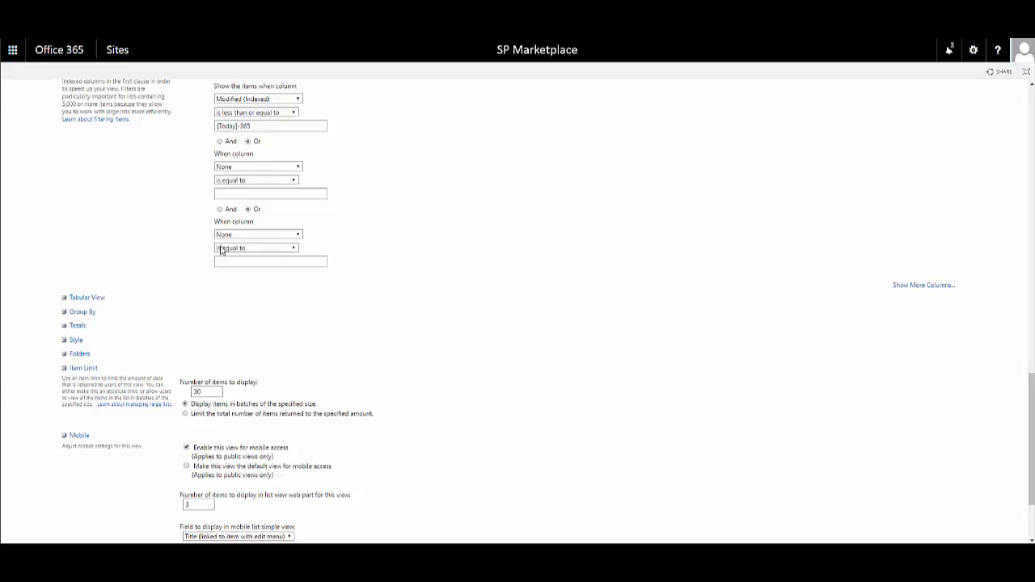
pyautogui.click(185, 414)
pyautogui.scroll(5, 338, 335)
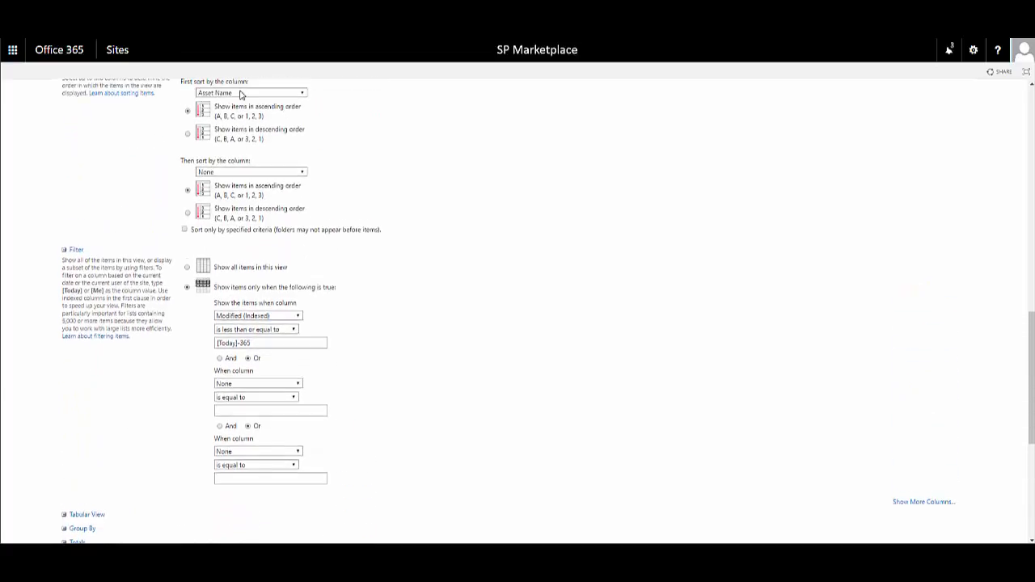
pyautogui.scroll(1, 267, 127)
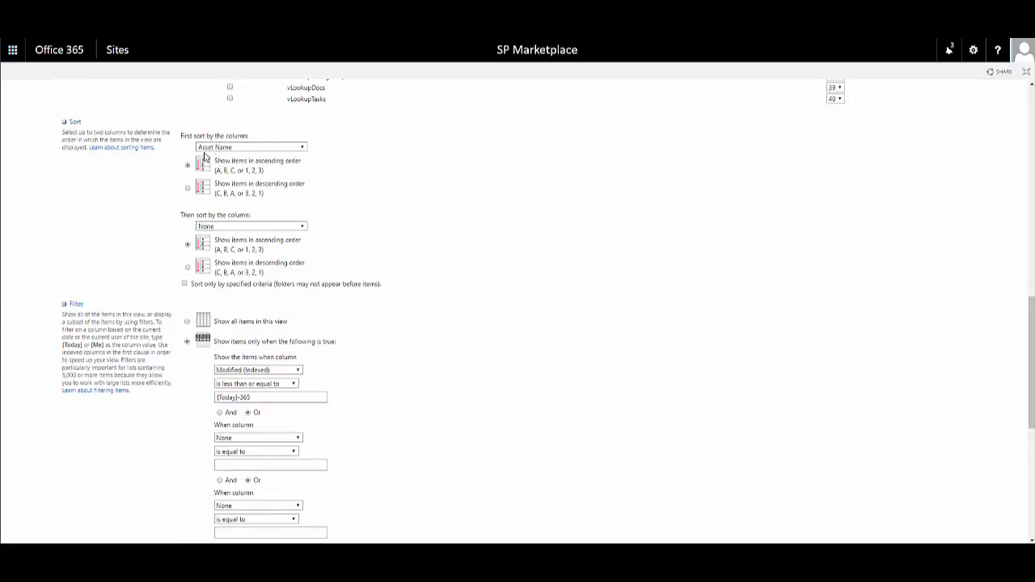
pyautogui.scroll(-1, 375, 199)
pyautogui.scroll(-4, 374, 199)
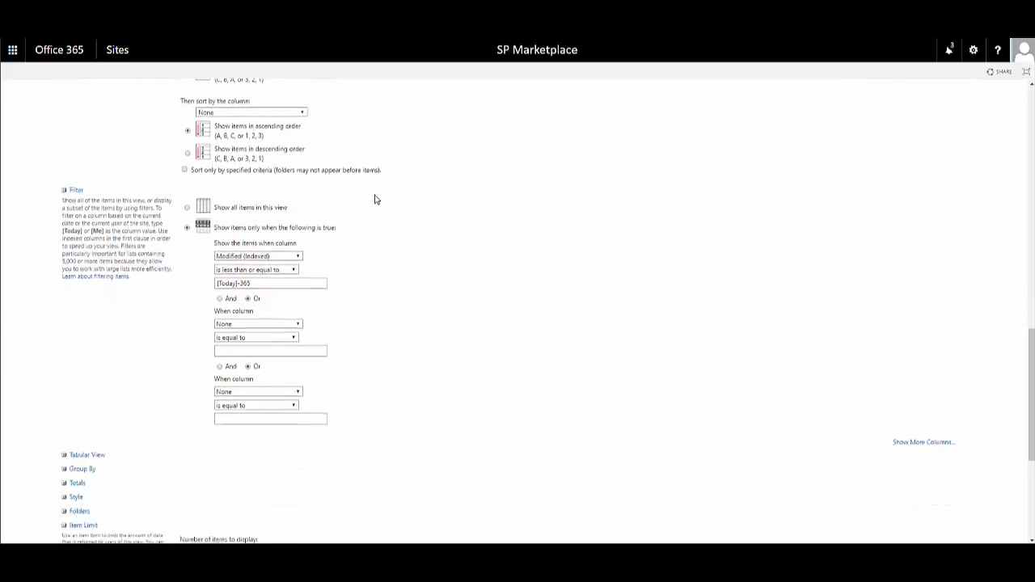
pyautogui.scroll(-3, 389, 223)
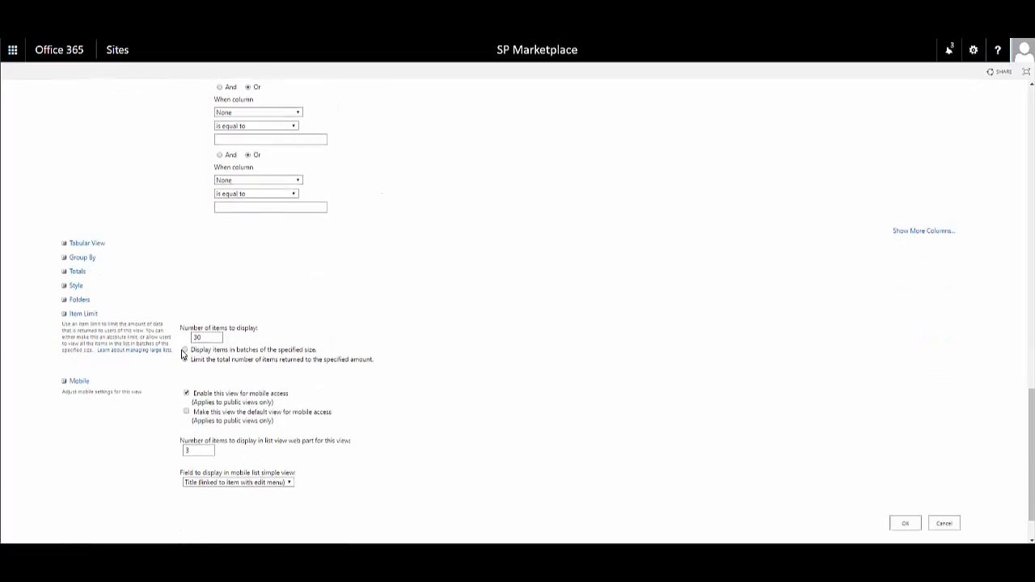
# Step: Switch the item limit back to displaying items in batches of the specified size and collapse its section
pyautogui.click(185, 359)
pyautogui.click(186, 351)
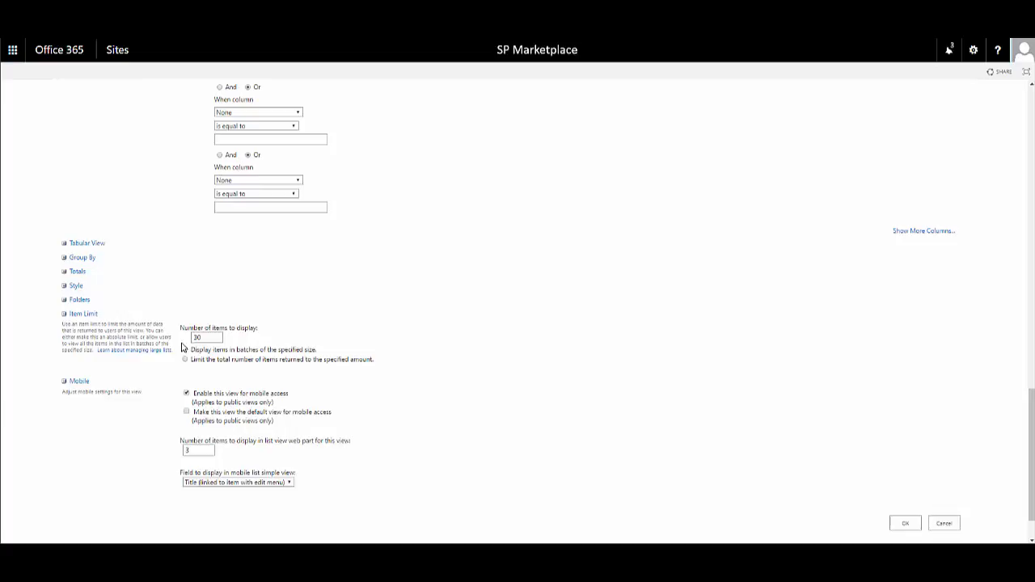
pyautogui.click(65, 318)
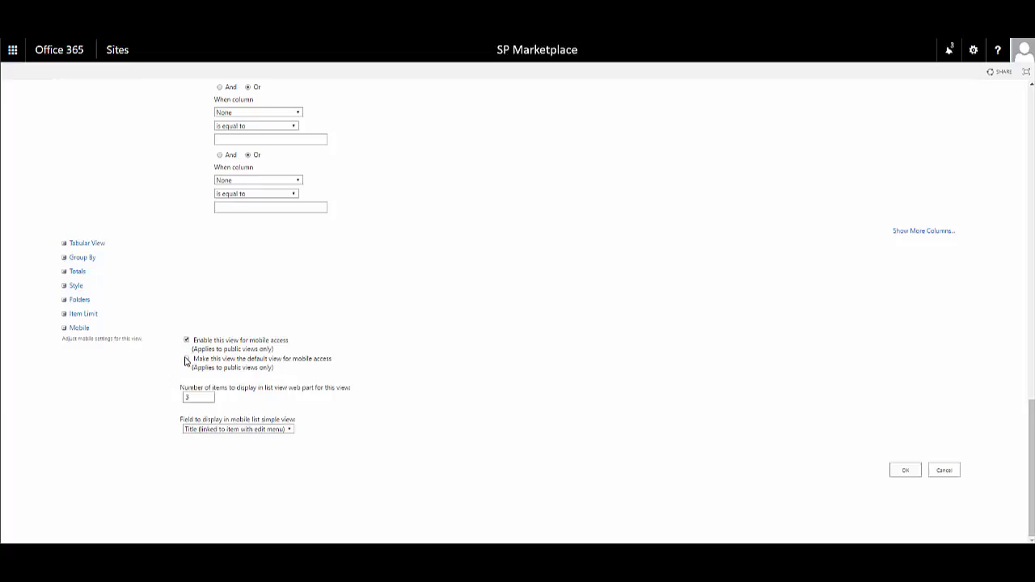
# Step: Examine the Mobile settings and the fields available for the mobile simple view, collapse the section and return to the view's name settings
pyautogui.click(187, 340)
pyautogui.click(289, 433)
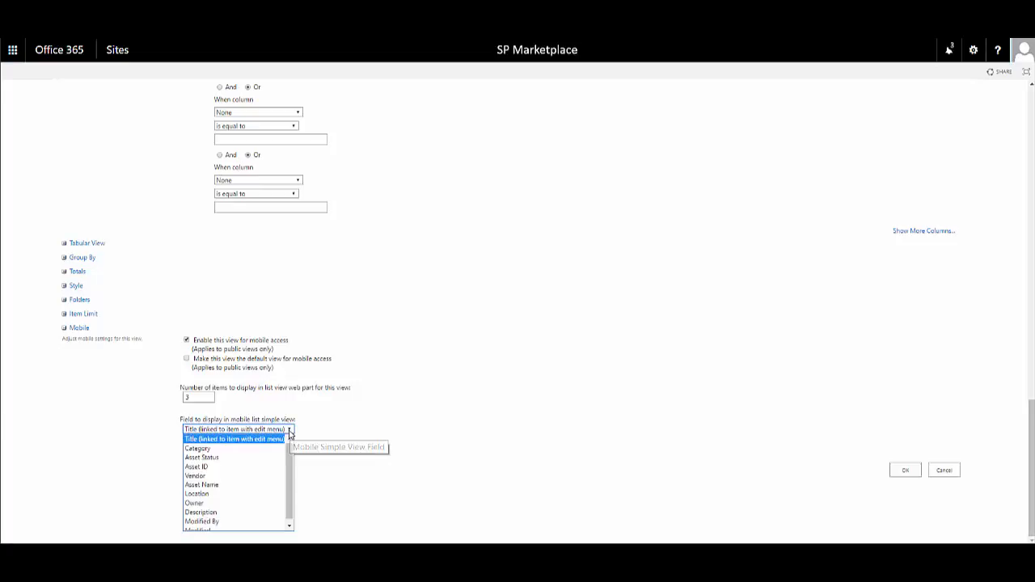
pyautogui.click(170, 445)
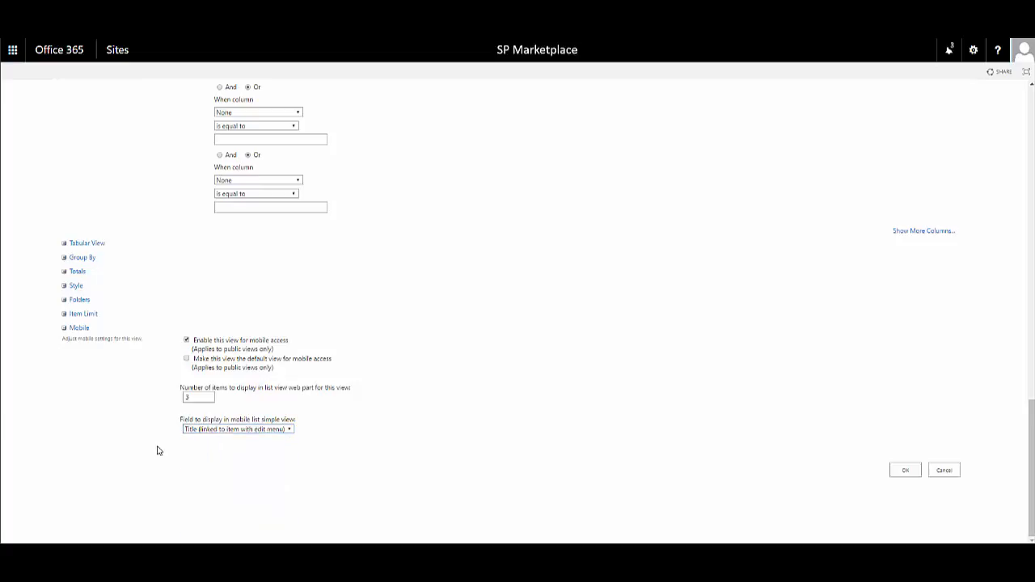
pyautogui.click(65, 332)
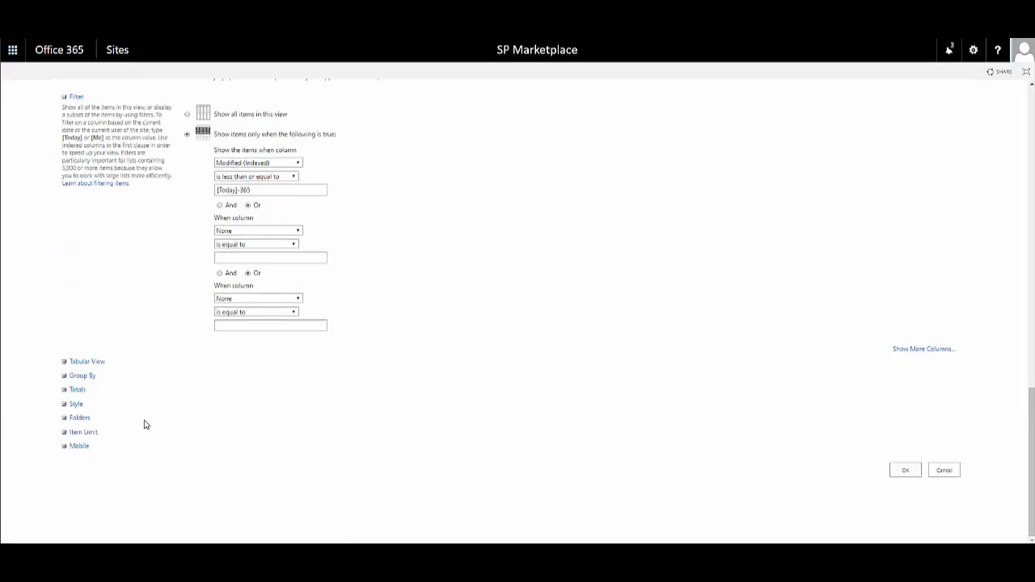
pyautogui.scroll(4, 445, 368)
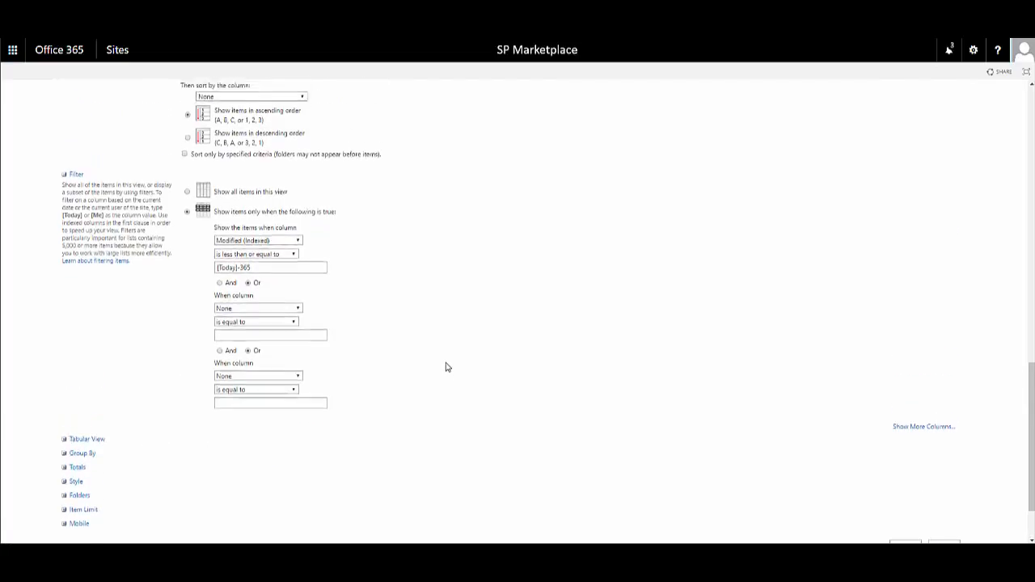
pyautogui.scroll(10, 451, 359)
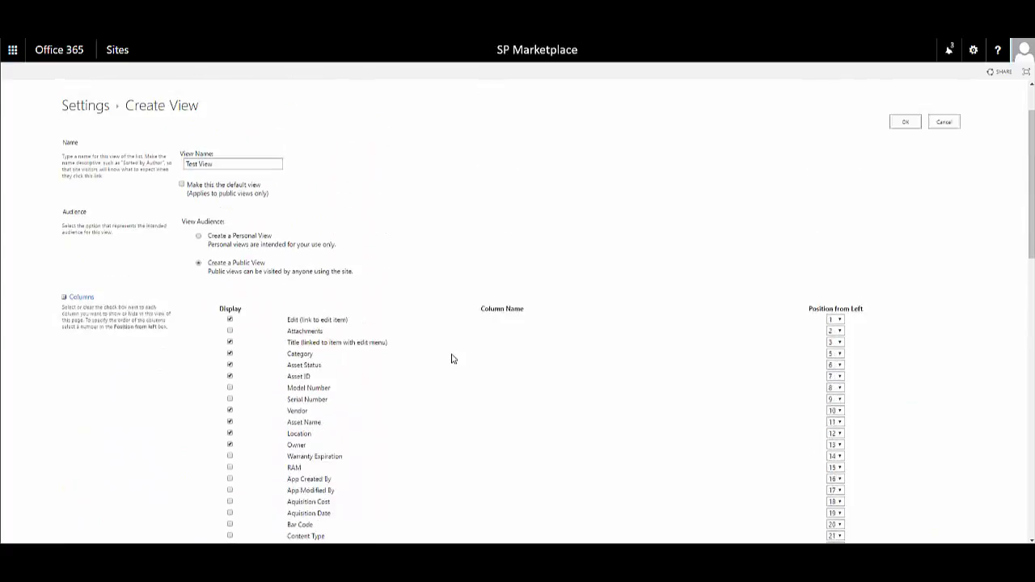
# Step: Save the new Test View with its configured settings
pyautogui.scroll(-12, 451, 359)
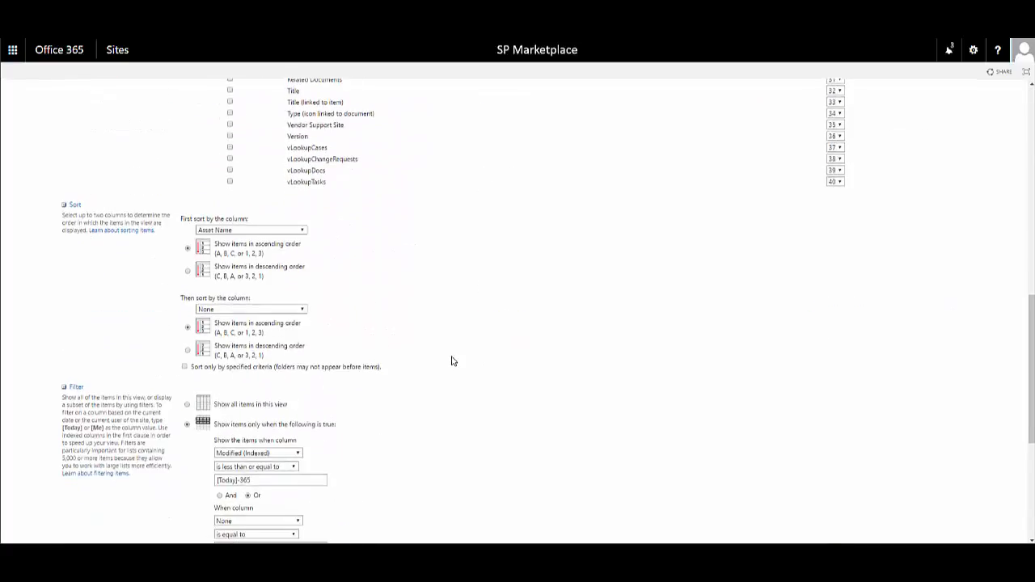
pyautogui.scroll(-1, 658, 446)
pyautogui.click(905, 472)
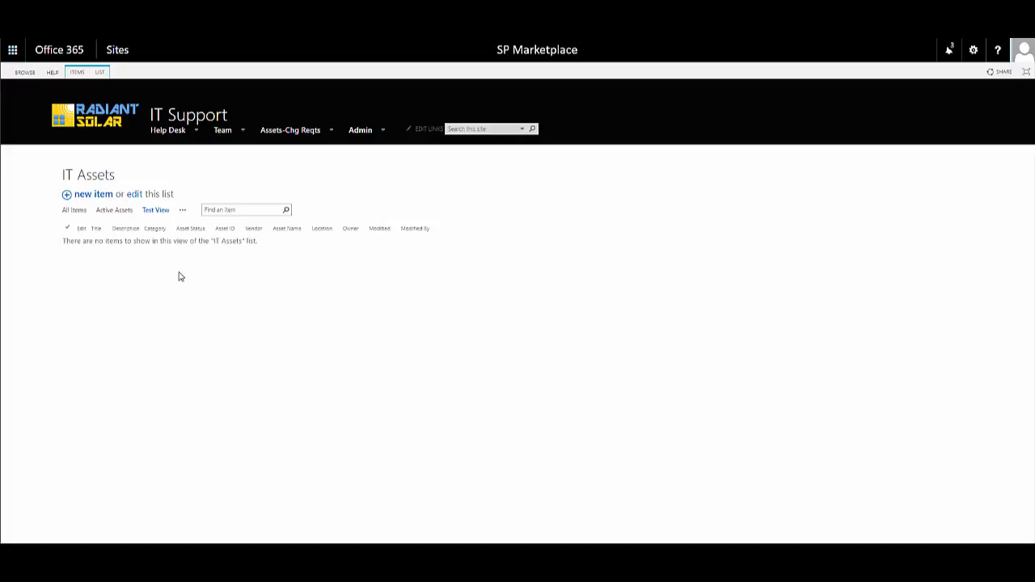
# Step: Open the Test View for modification and review its column, sort and filter settings
pyautogui.click(184, 213)
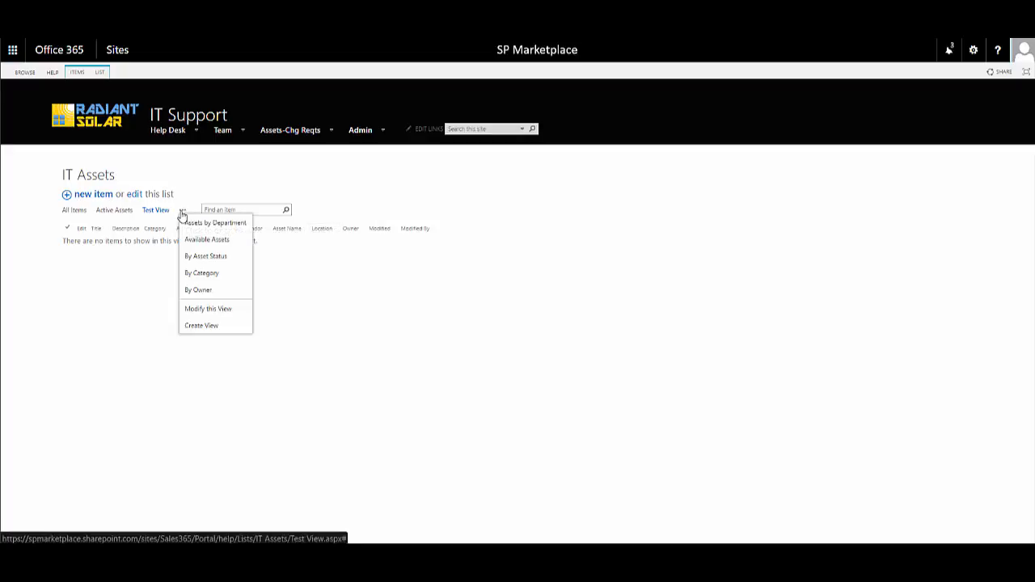
pyautogui.click(204, 311)
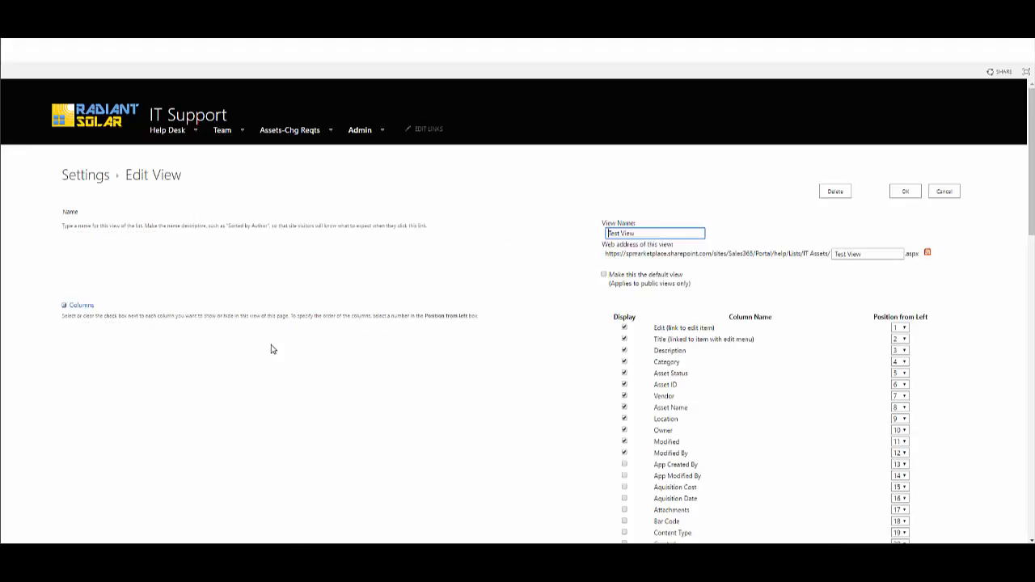
pyautogui.scroll(-5, 525, 365)
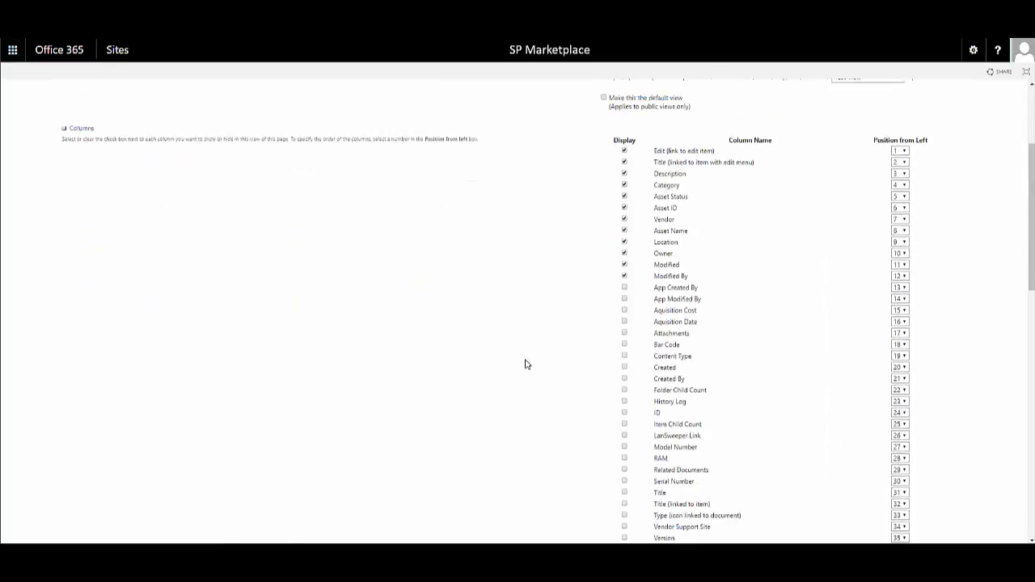
pyautogui.scroll(-3, 525, 365)
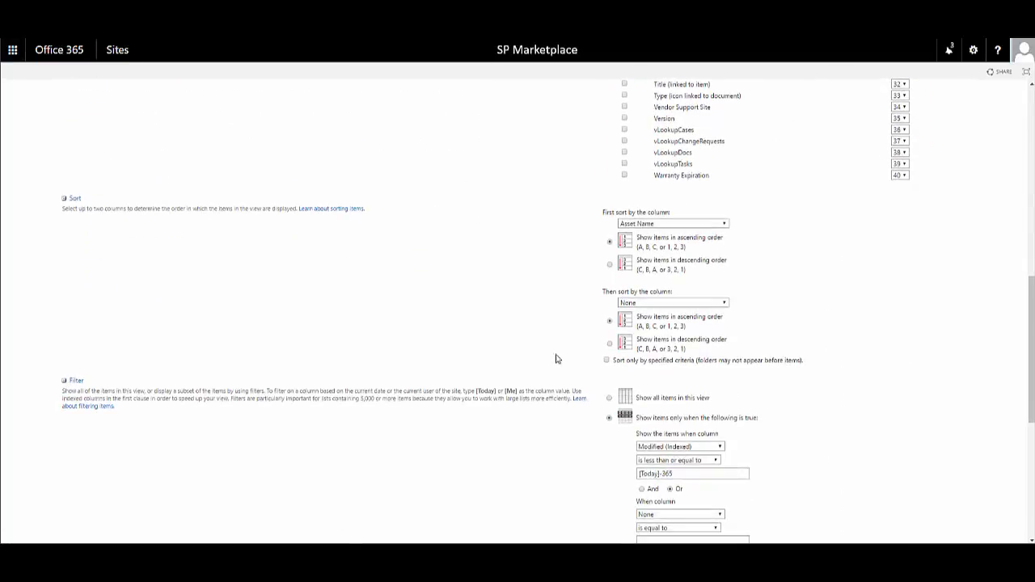
pyautogui.scroll(9, 561, 348)
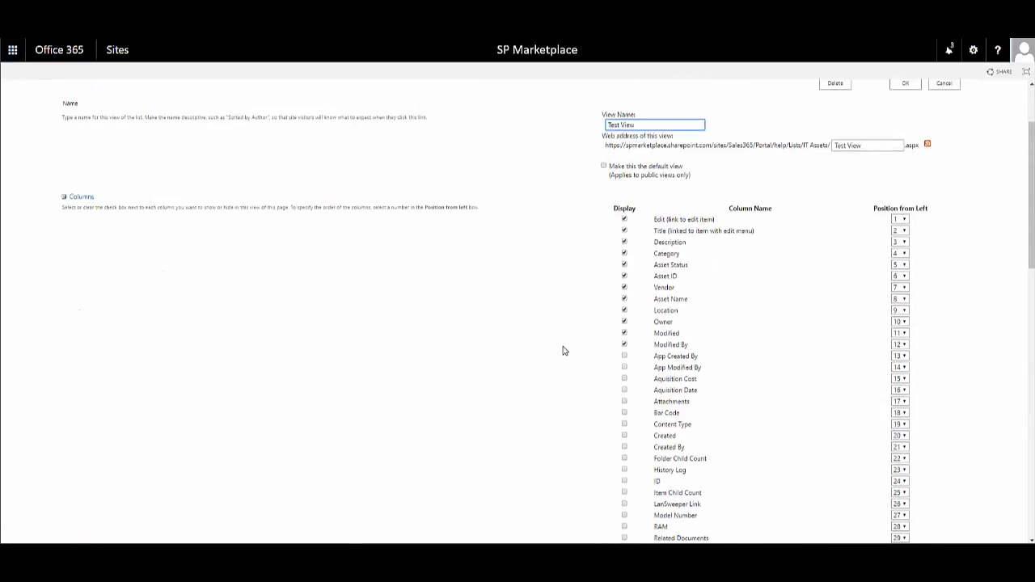
pyautogui.scroll(-5, 543, 356)
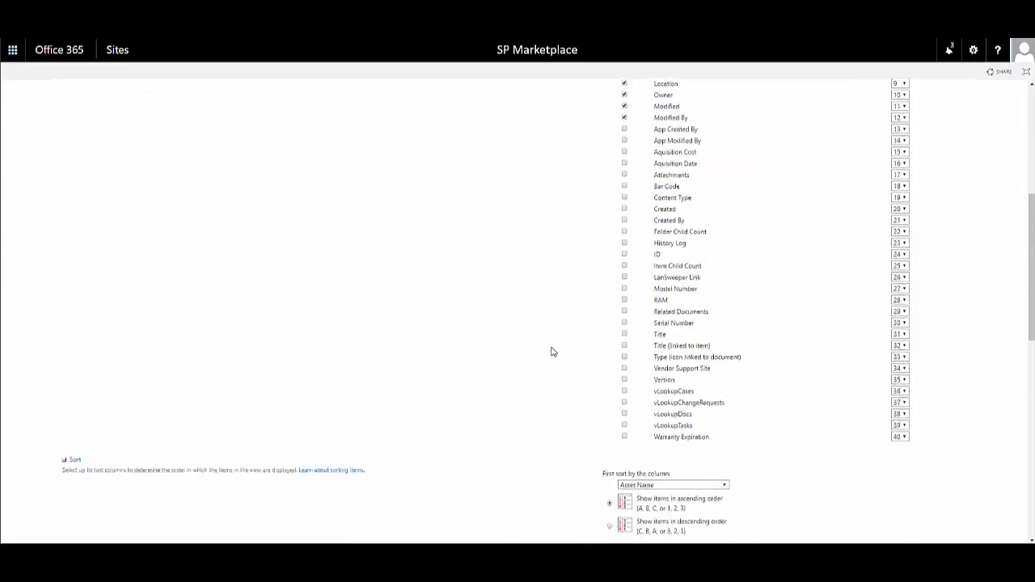
pyautogui.scroll(-1, 553, 352)
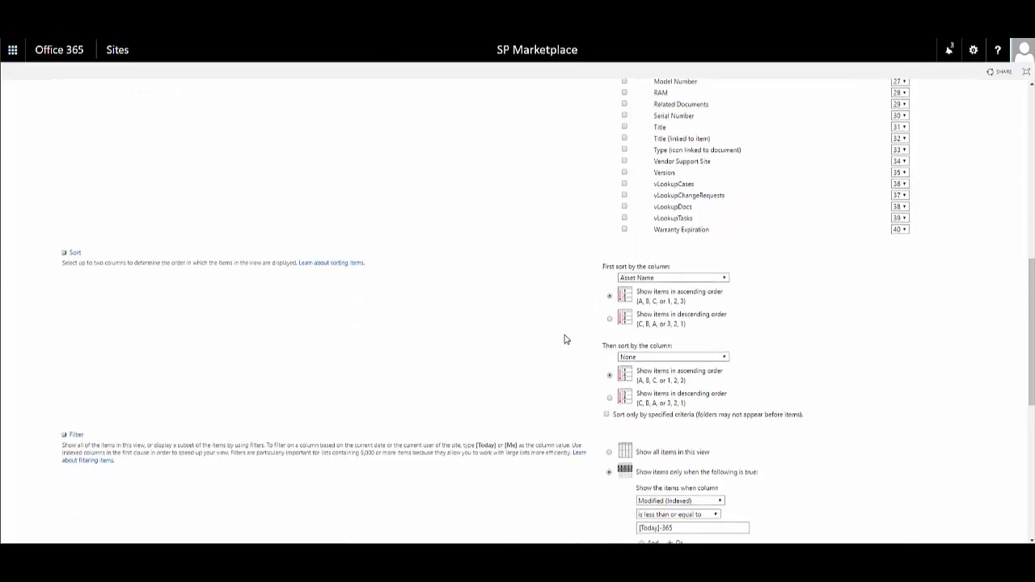
pyautogui.scroll(-1, 557, 337)
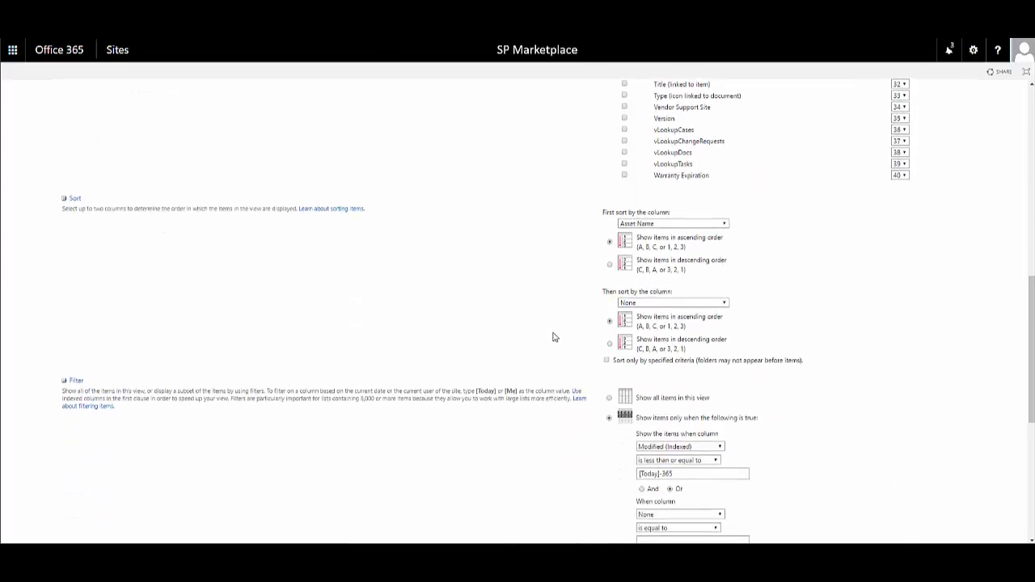
pyautogui.scroll(-1, 554, 337)
pyautogui.scroll(-2, 554, 335)
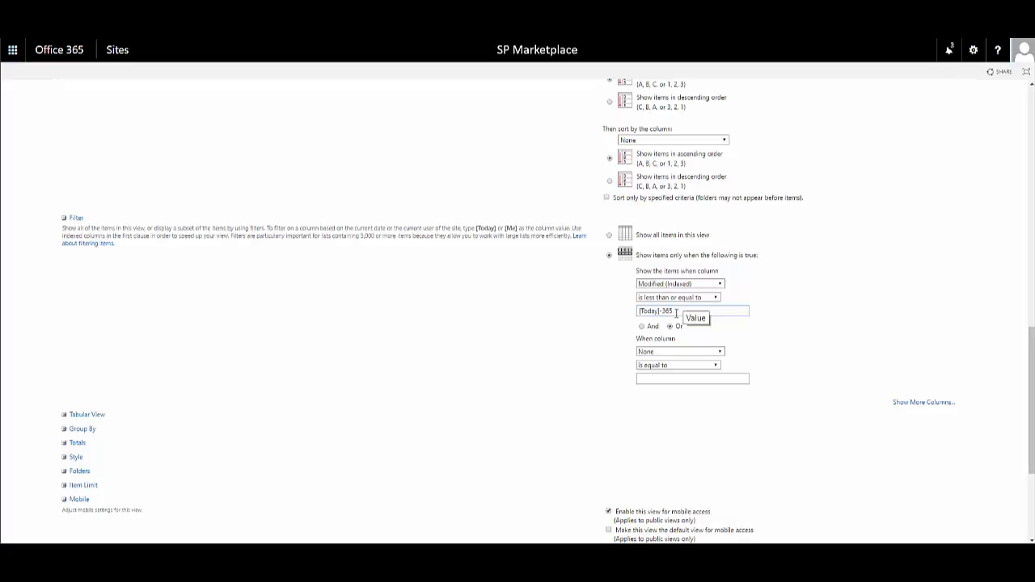
# Step: Set the Modified filter's operator to "is greater than or equal to", save the view and check the listed assets' modification details
pyautogui.click(678, 298)
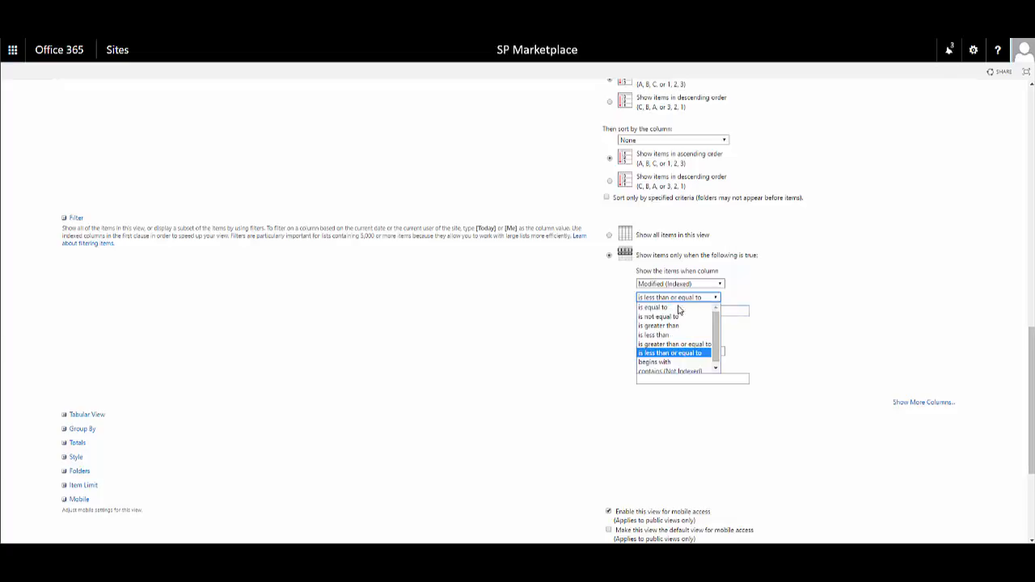
pyautogui.click(681, 344)
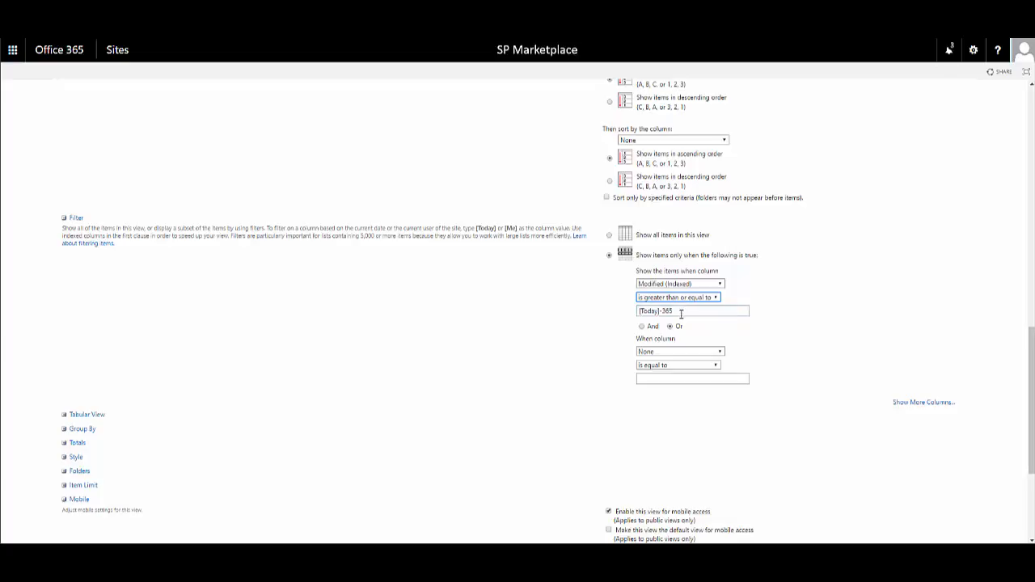
pyautogui.scroll(-1, 794, 365)
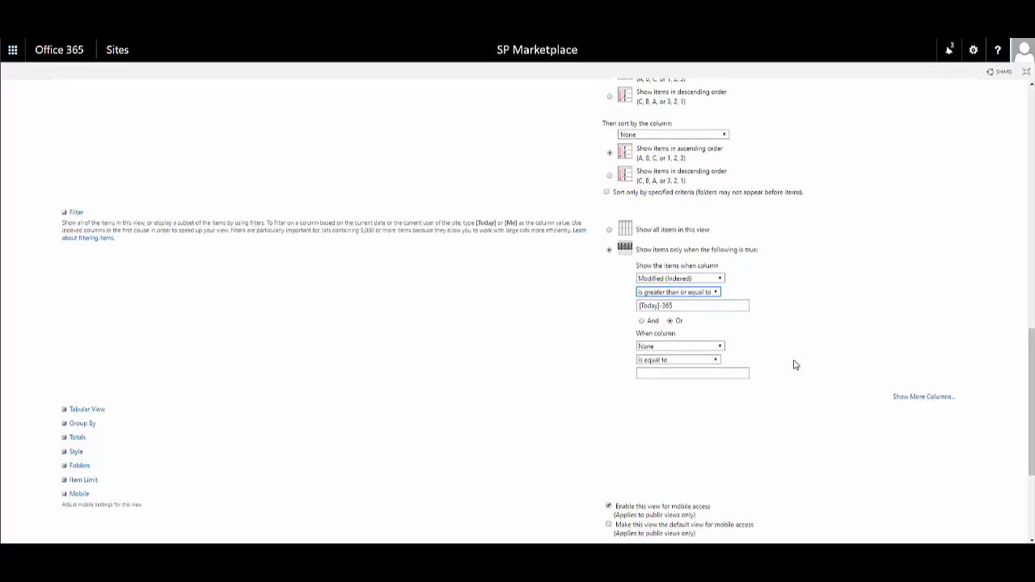
pyautogui.scroll(-1, 792, 366)
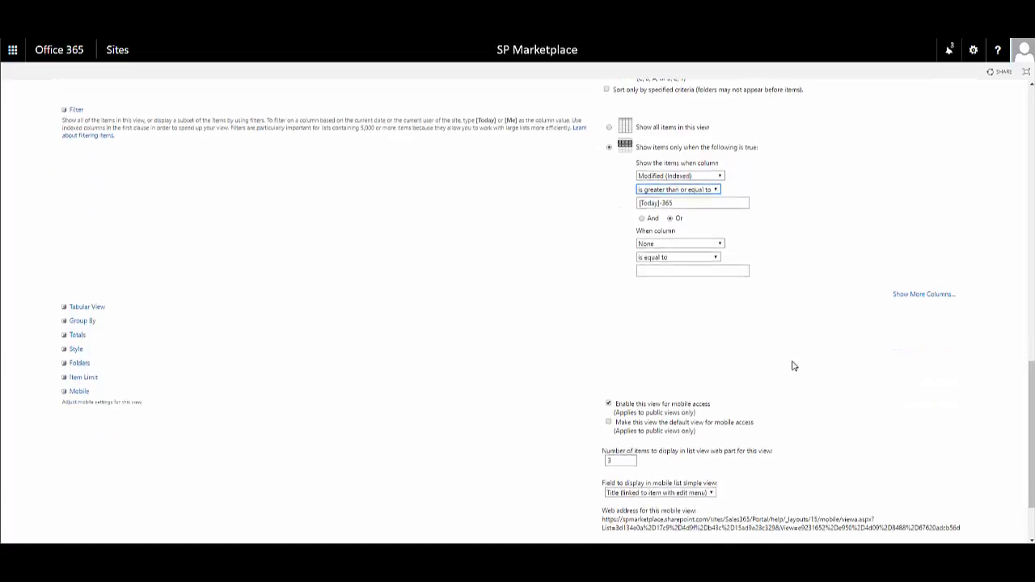
pyautogui.scroll(-2, 800, 361)
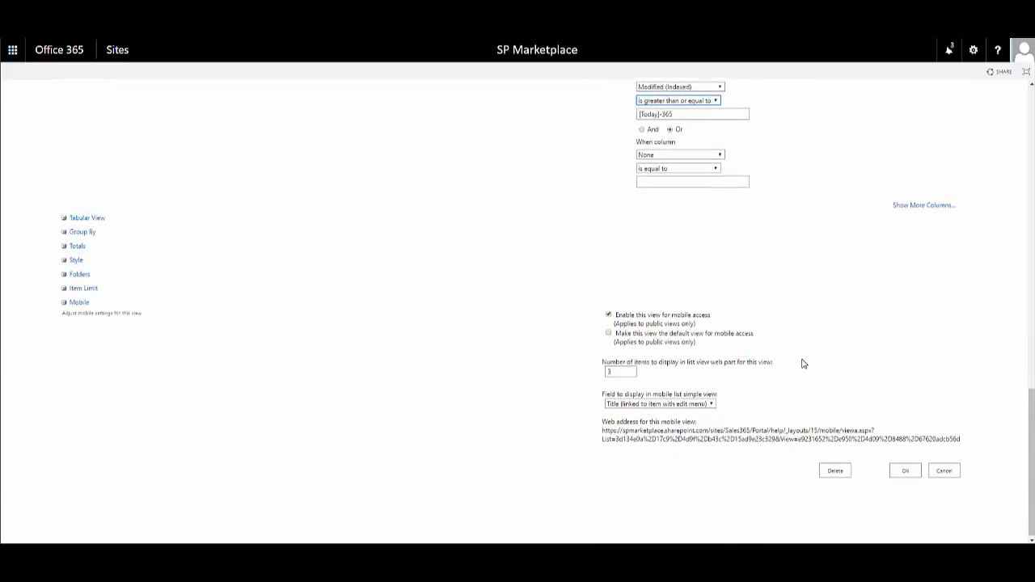
pyautogui.click(906, 473)
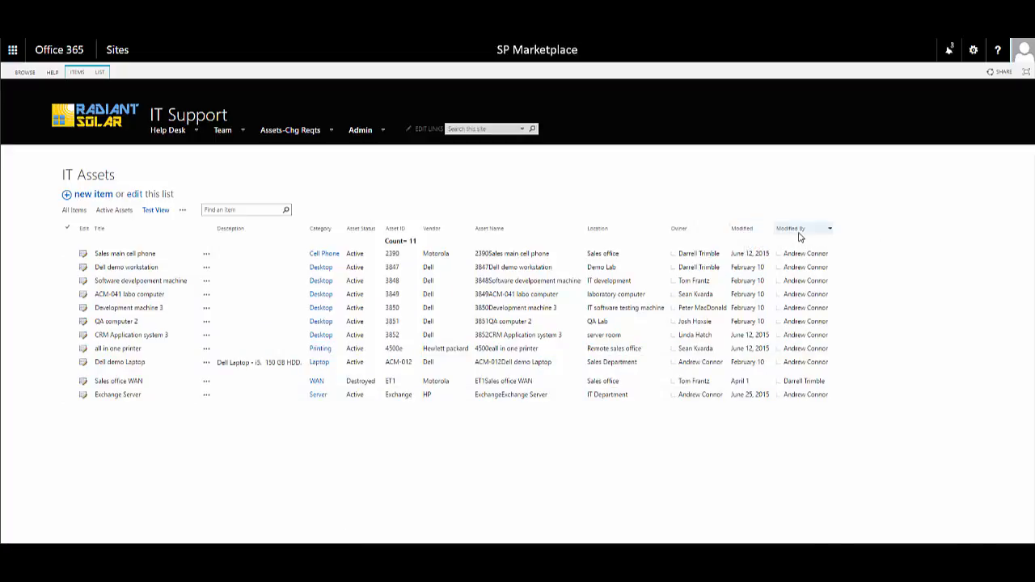
pyautogui.click(756, 394)
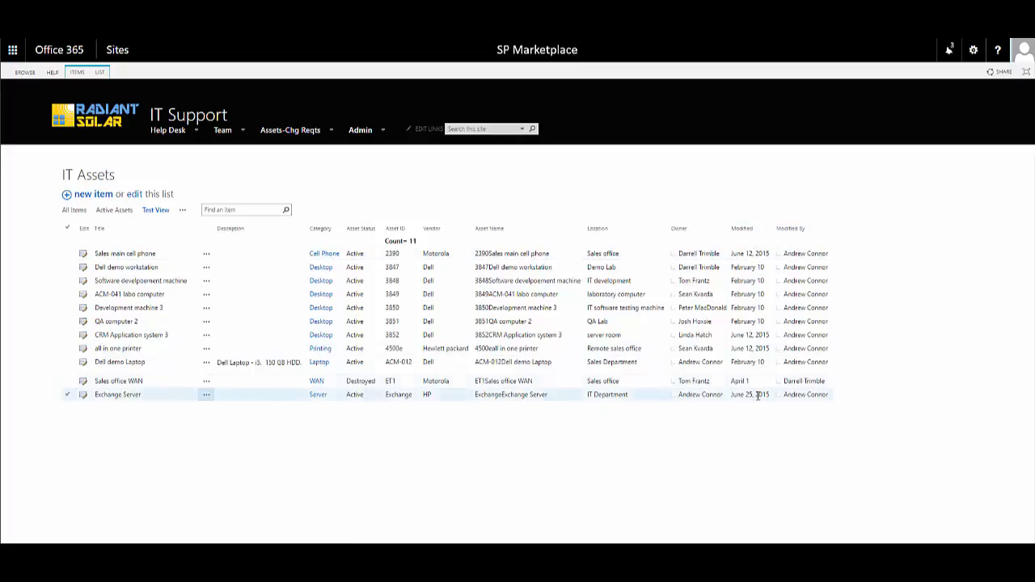
pyautogui.click(802, 256)
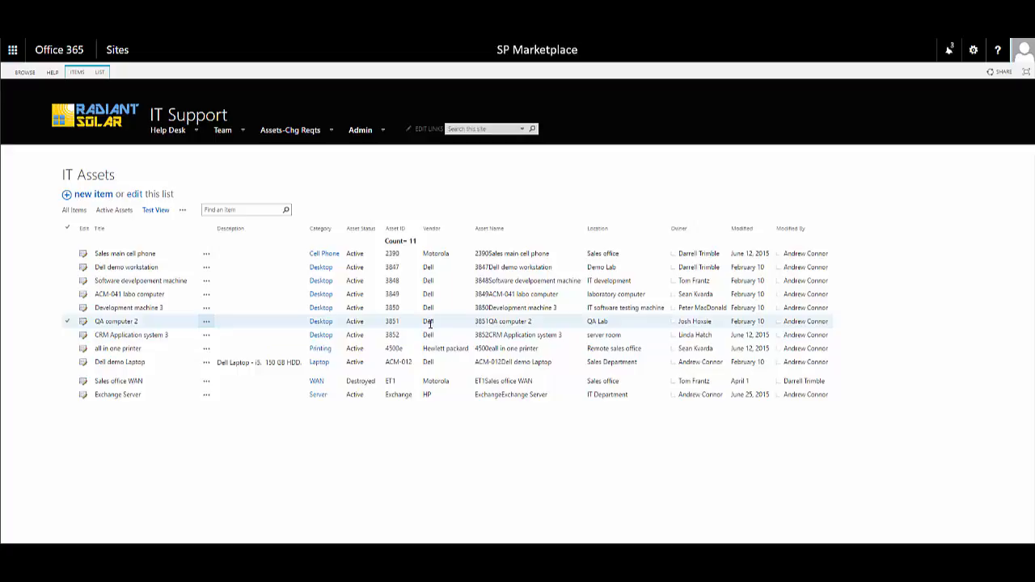
# Step: Reopen the Test View for modification and rename it "Active Dell Assets"
pyautogui.click(182, 211)
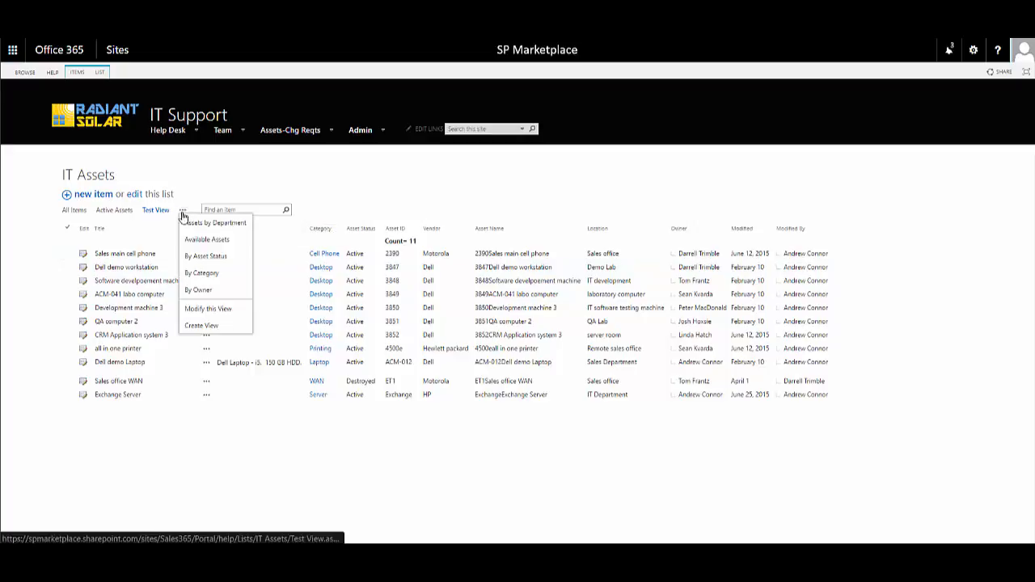
pyautogui.click(199, 314)
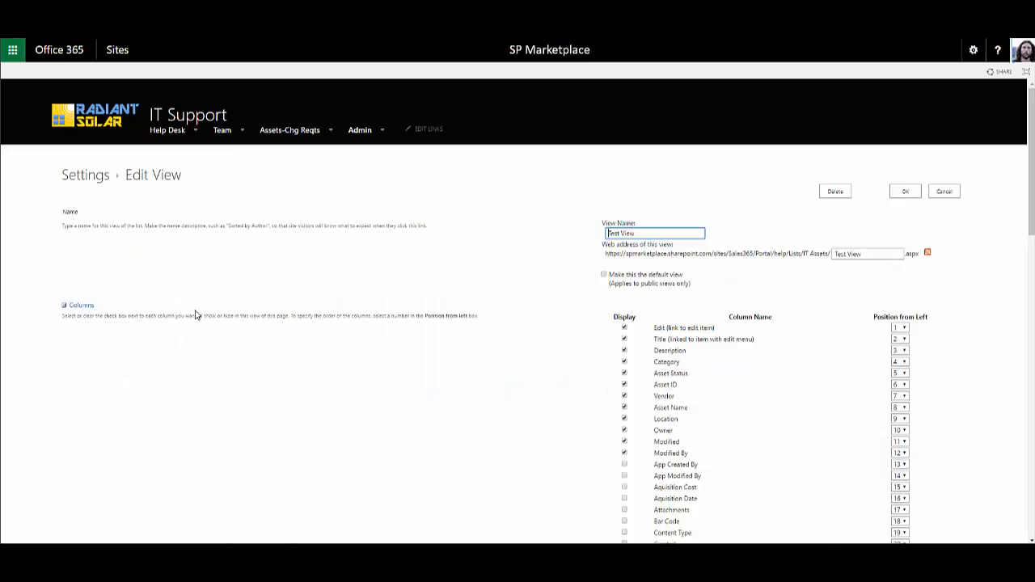
pyautogui.moveTo(646, 229); pyautogui.dragTo(587, 232)
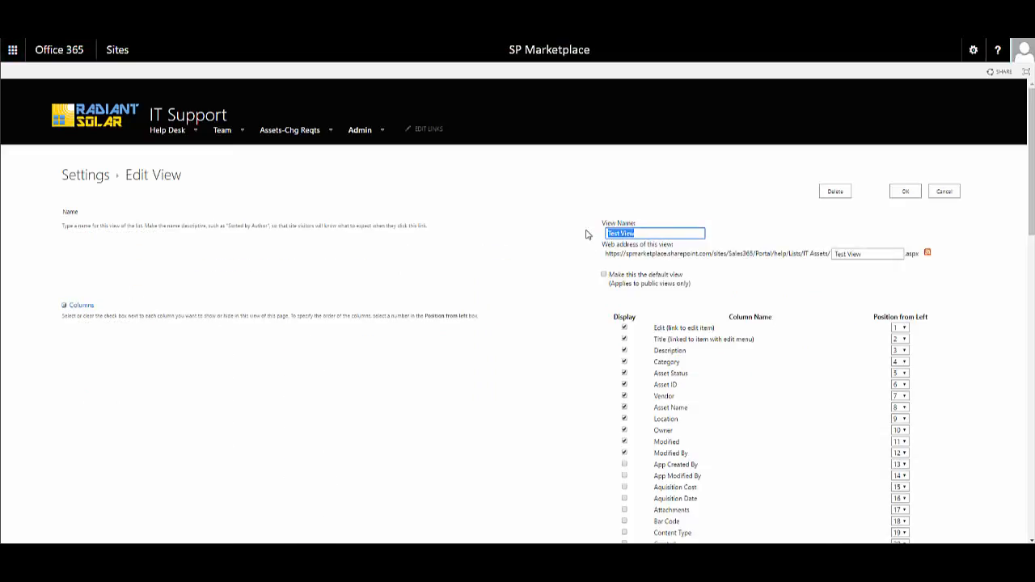
pyautogui.write('Ac')
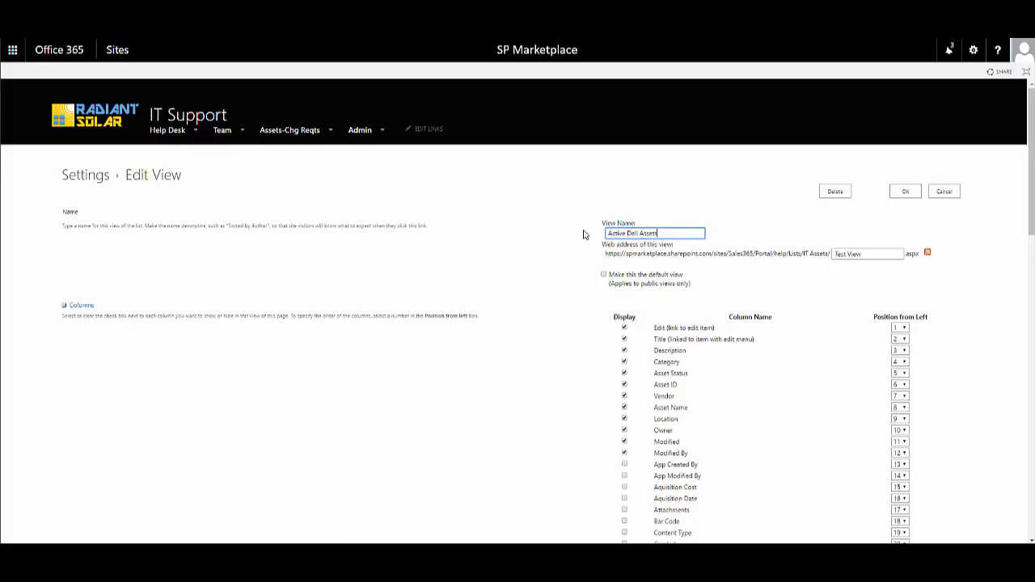
pyautogui.write('tive Dell Assets')
# Step: Change the view's first filter condition to show items whose Vendor is equal to "Dell"
pyautogui.scroll(-5, 575, 245)
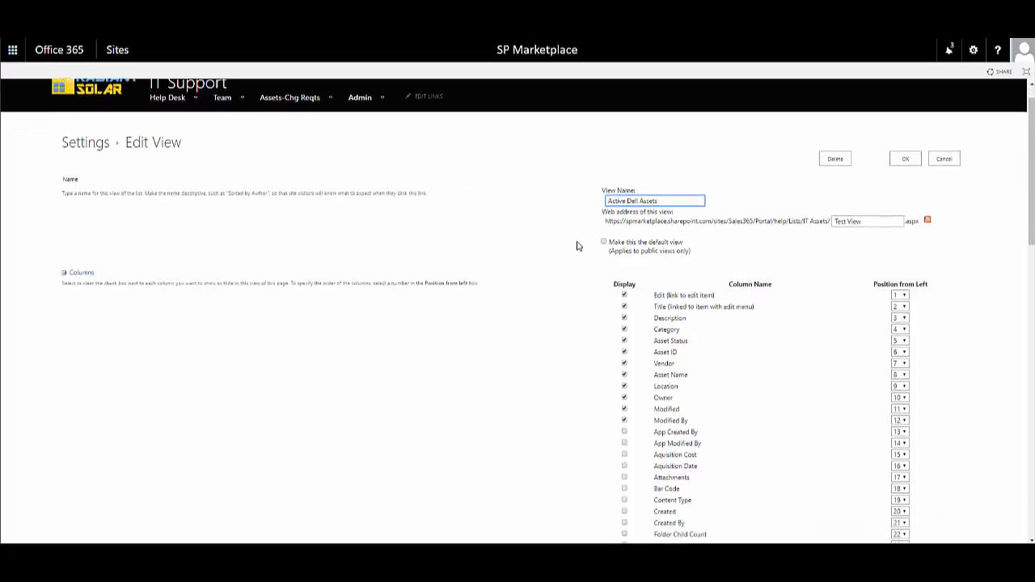
pyautogui.scroll(-4, 579, 250)
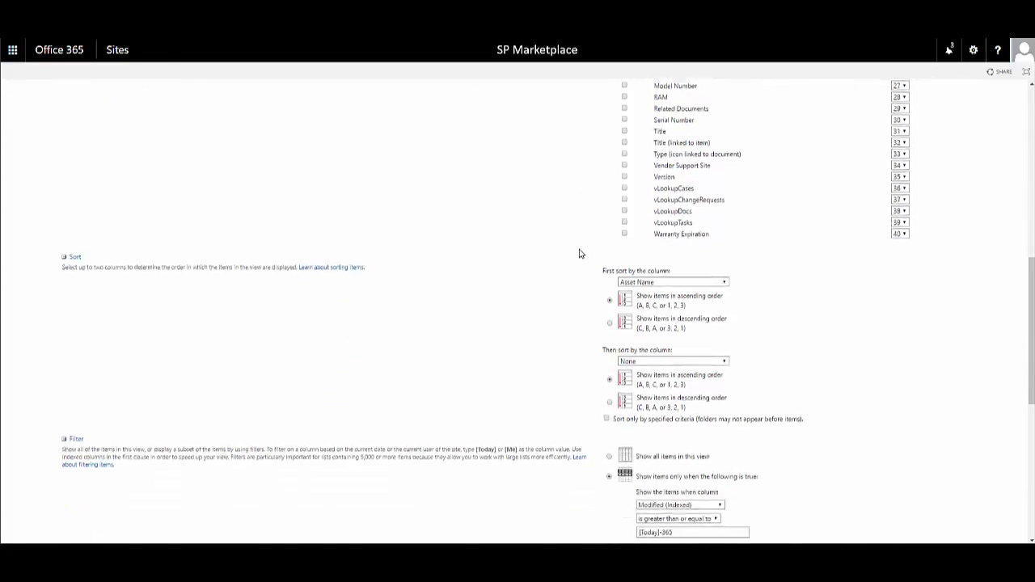
pyautogui.scroll(-2, 574, 275)
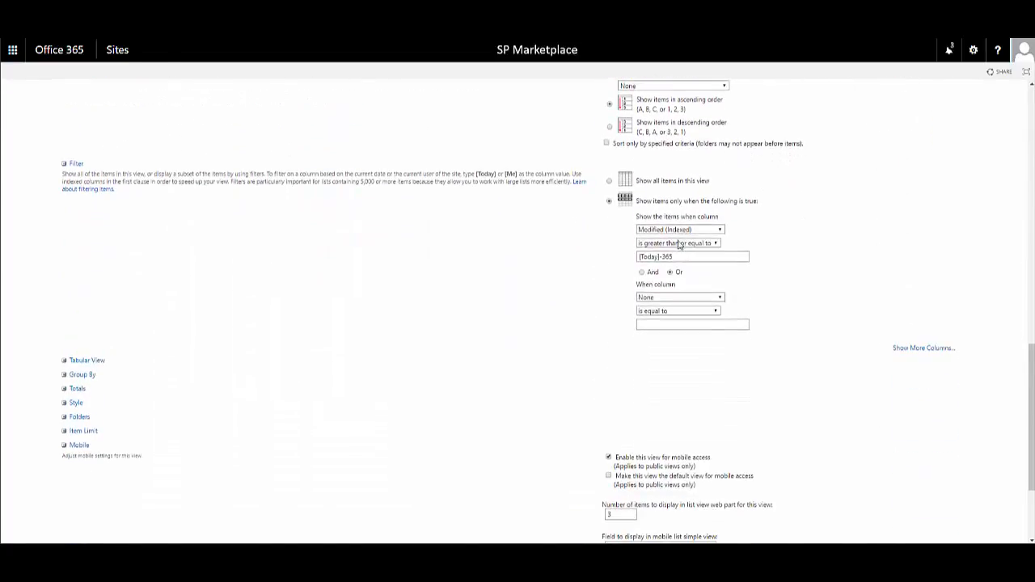
pyautogui.click(721, 233)
pyautogui.scroll(-6, 674, 318)
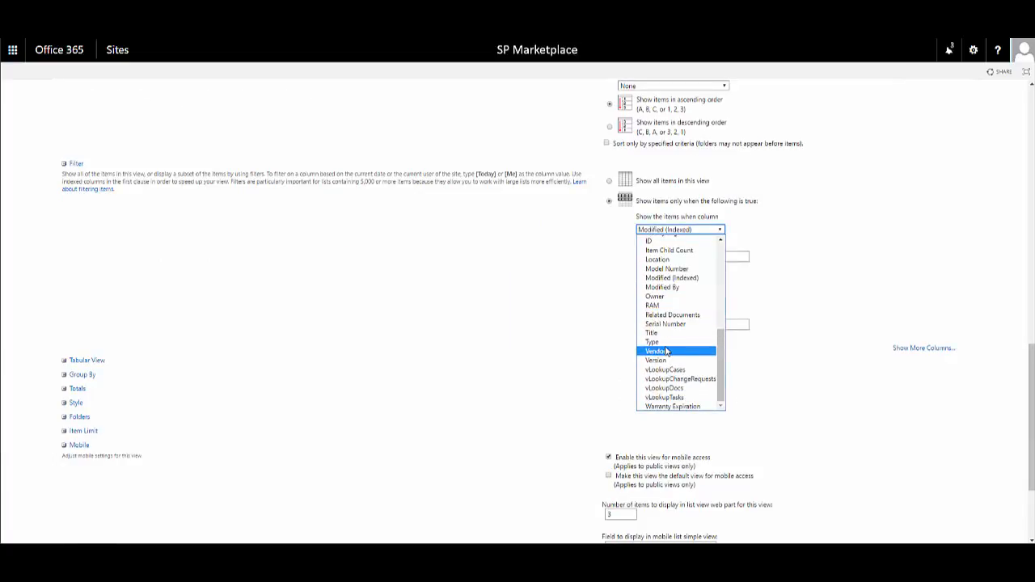
pyautogui.click(668, 353)
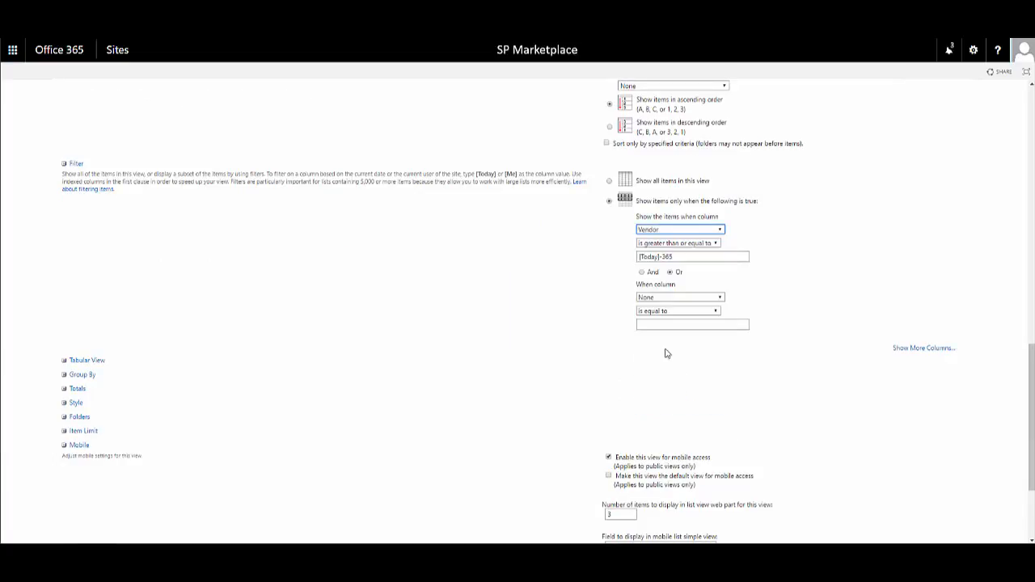
pyautogui.click(681, 244)
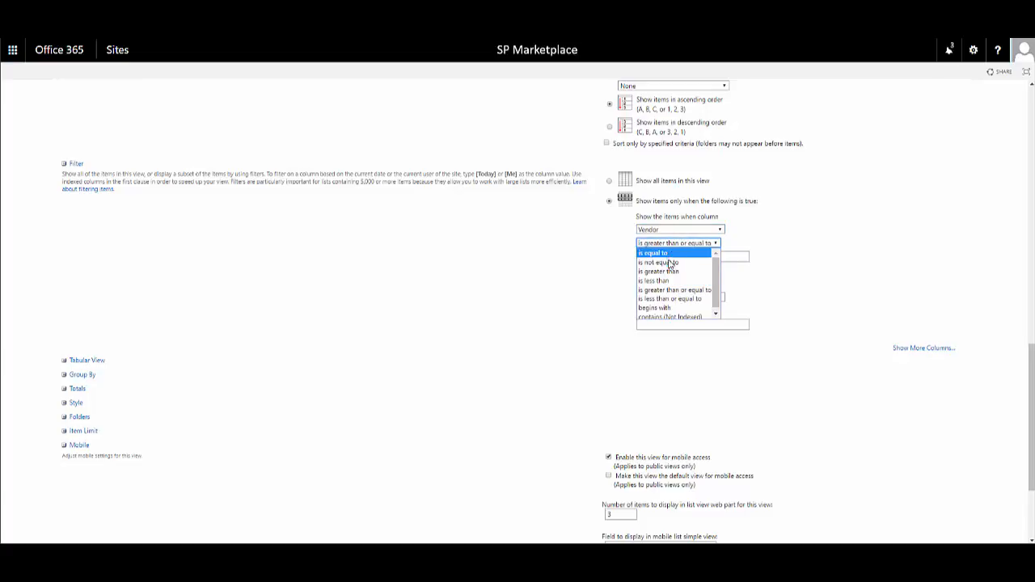
pyautogui.click(670, 254)
pyautogui.moveTo(682, 257); pyautogui.dragTo(615, 260)
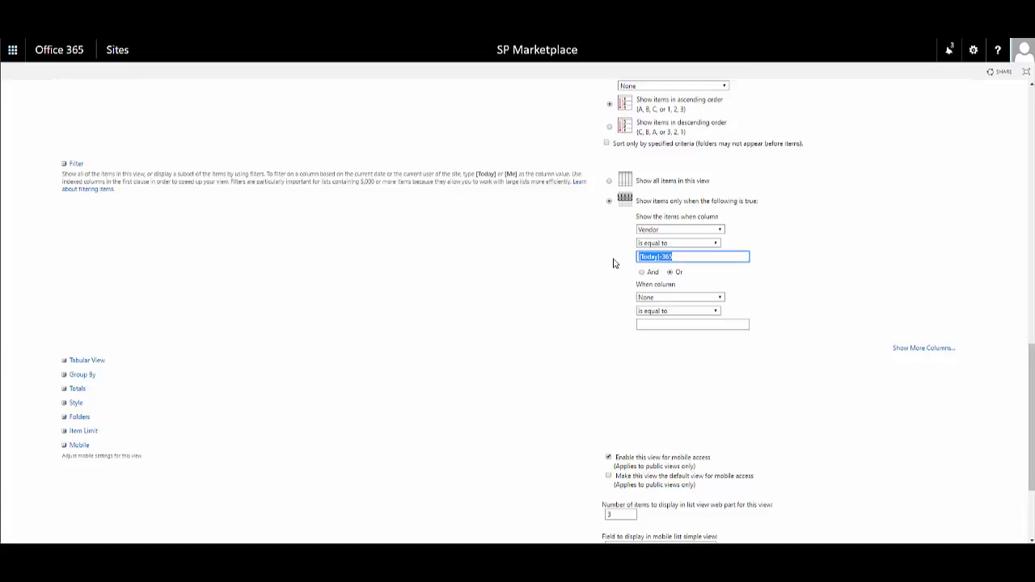
pyautogui.write('Dell')
# Step: Expand the view's Totals settings to check the column totals, and save the view
pyautogui.scroll(-3, 596, 334)
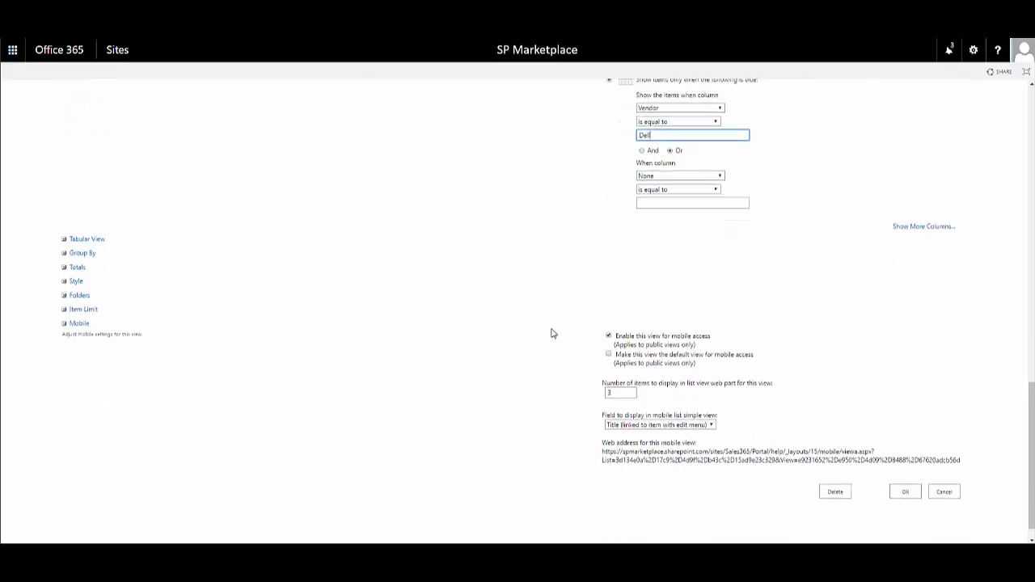
pyautogui.scroll(1, 552, 334)
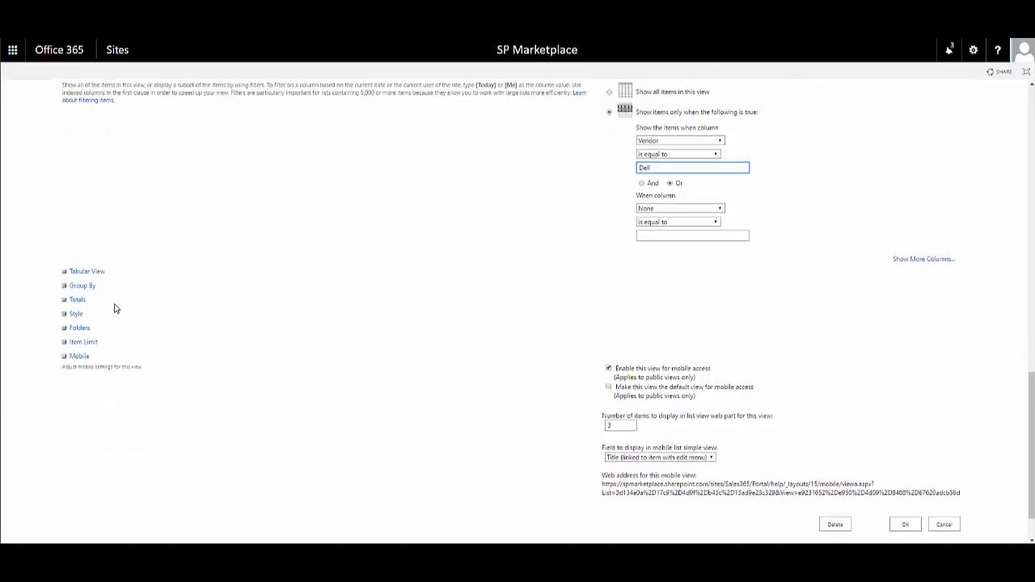
pyautogui.click(65, 301)
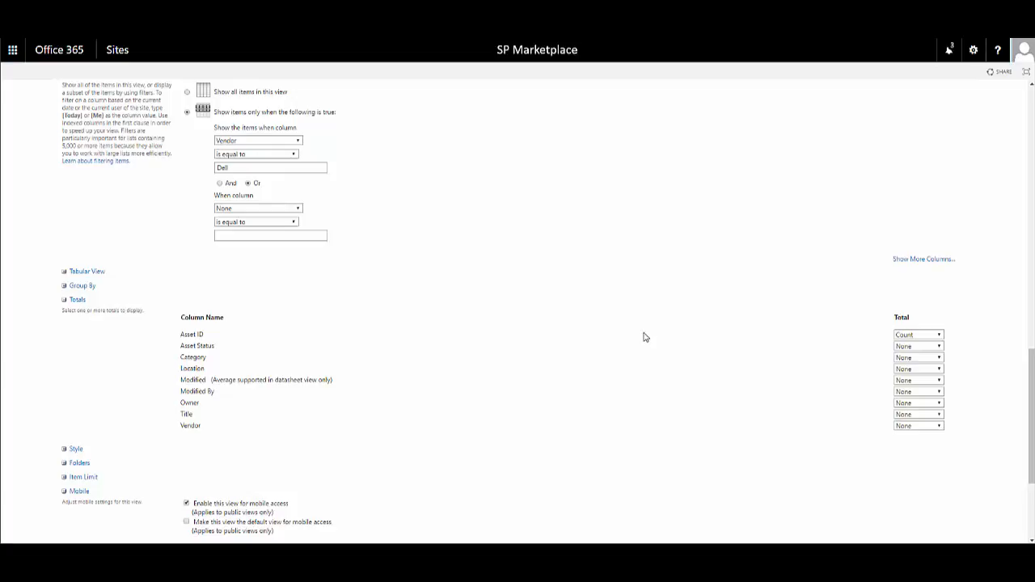
pyautogui.scroll(-1, 644, 336)
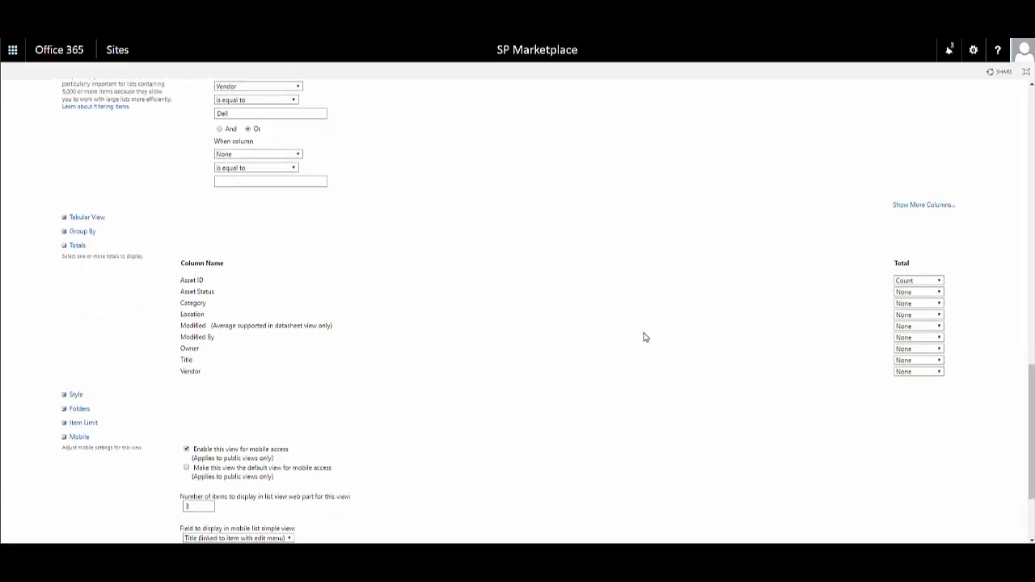
pyautogui.scroll(-3, 644, 336)
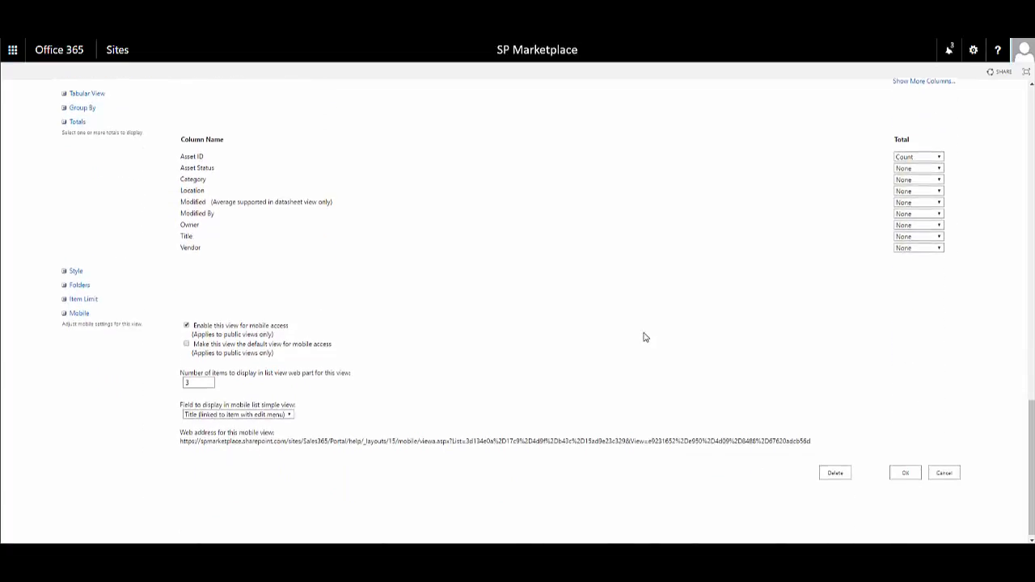
pyautogui.click(905, 471)
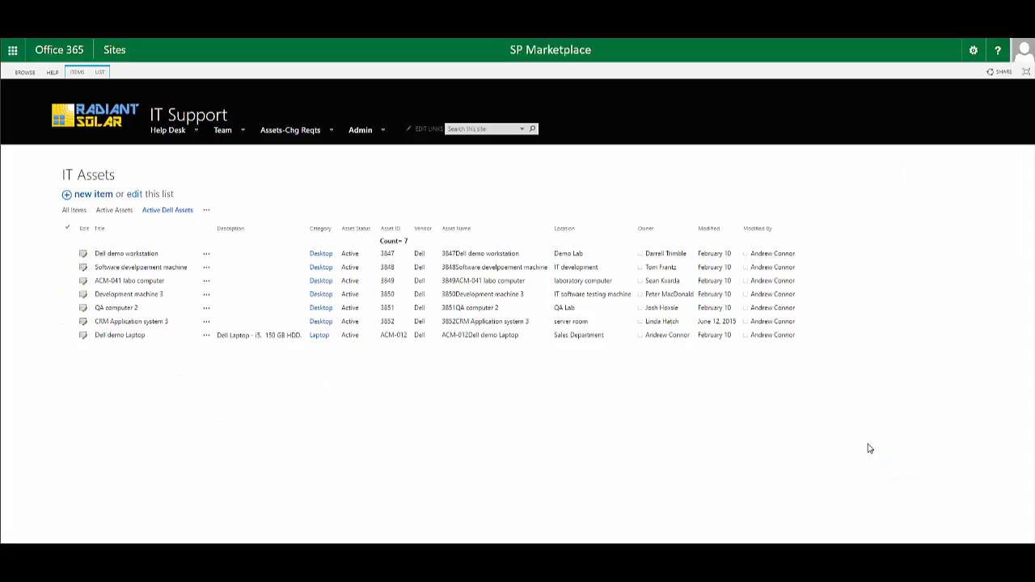
# Step: Reopen the Active Dell Assets view for modification and join its filter conditions with And
pyautogui.click(207, 211)
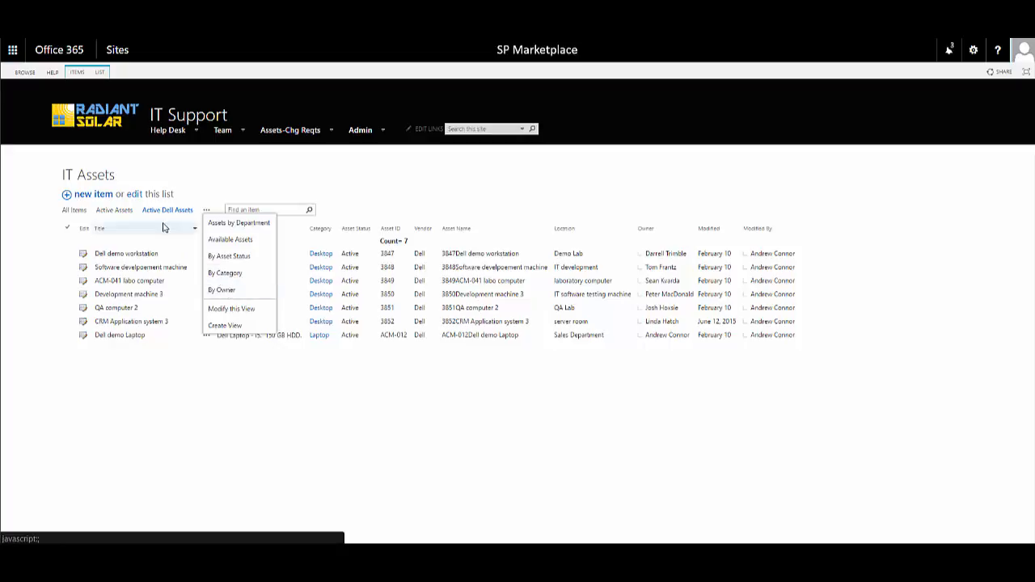
pyautogui.click(207, 191)
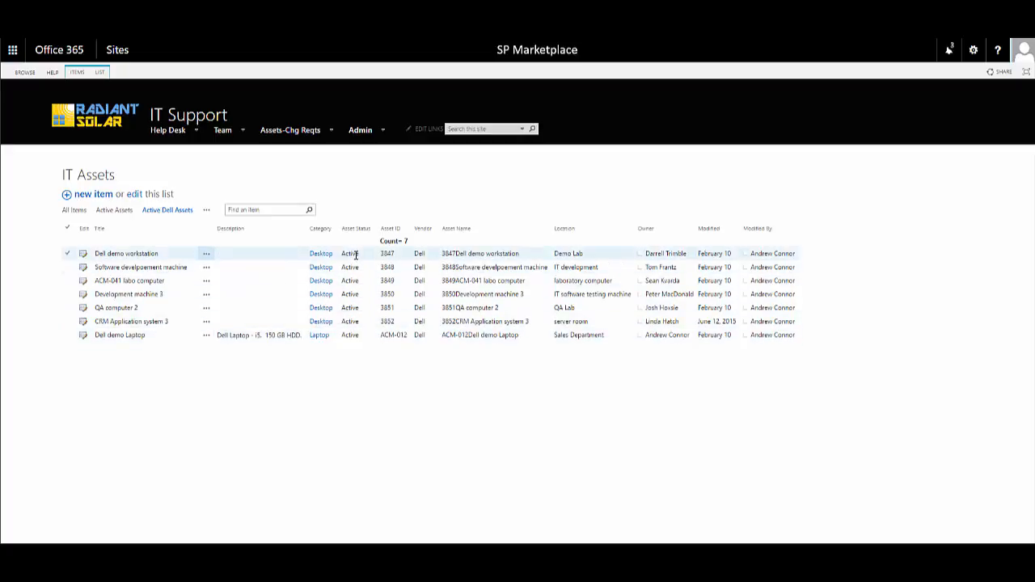
pyautogui.click(206, 211)
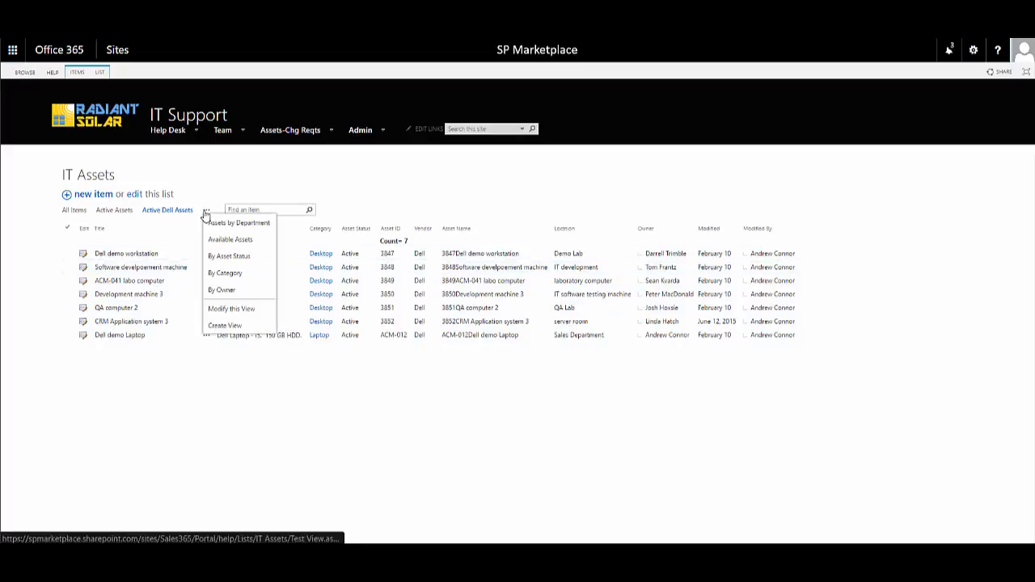
pyautogui.click(221, 312)
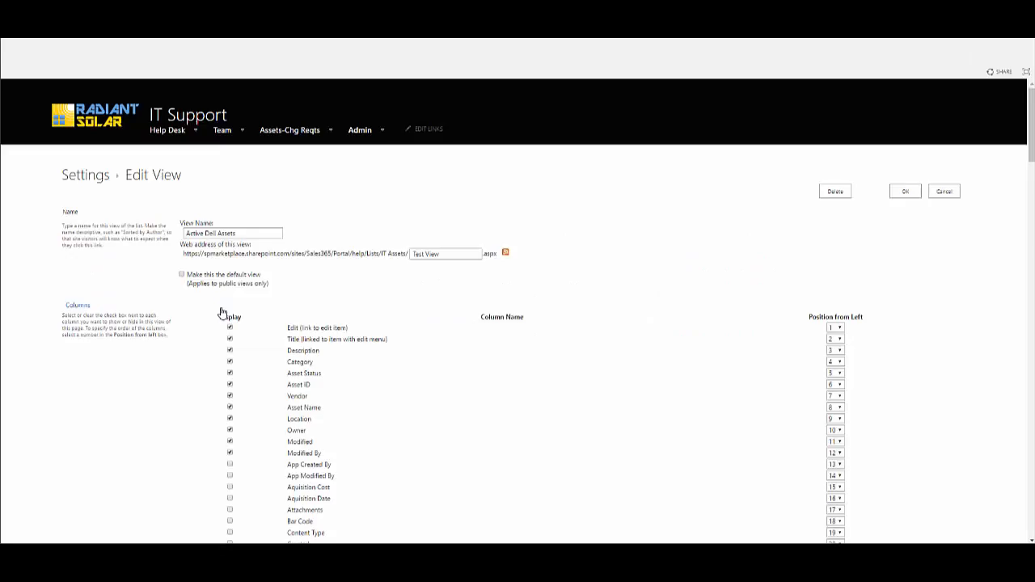
pyautogui.scroll(-8, 564, 316)
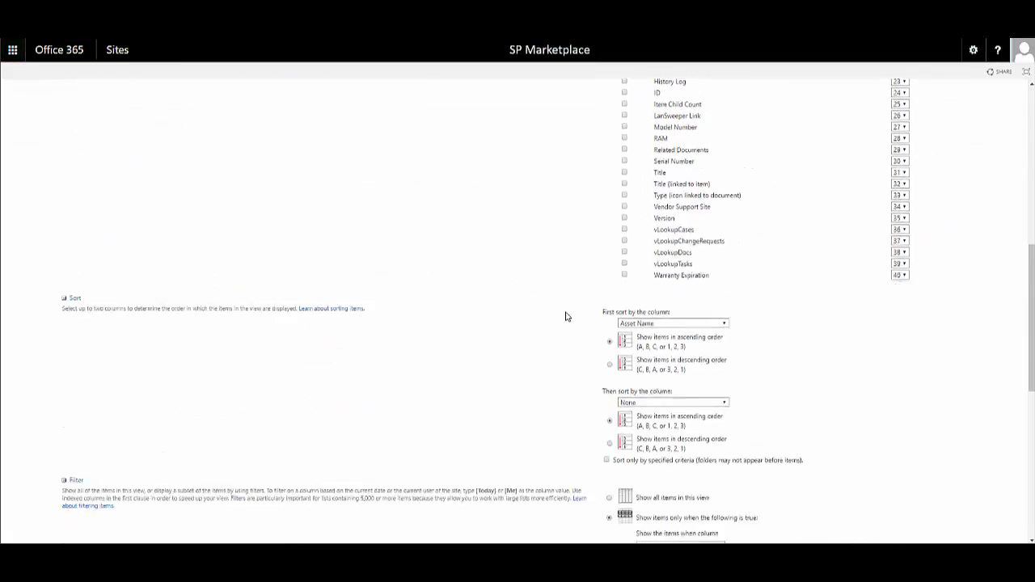
pyautogui.scroll(-3, 566, 314)
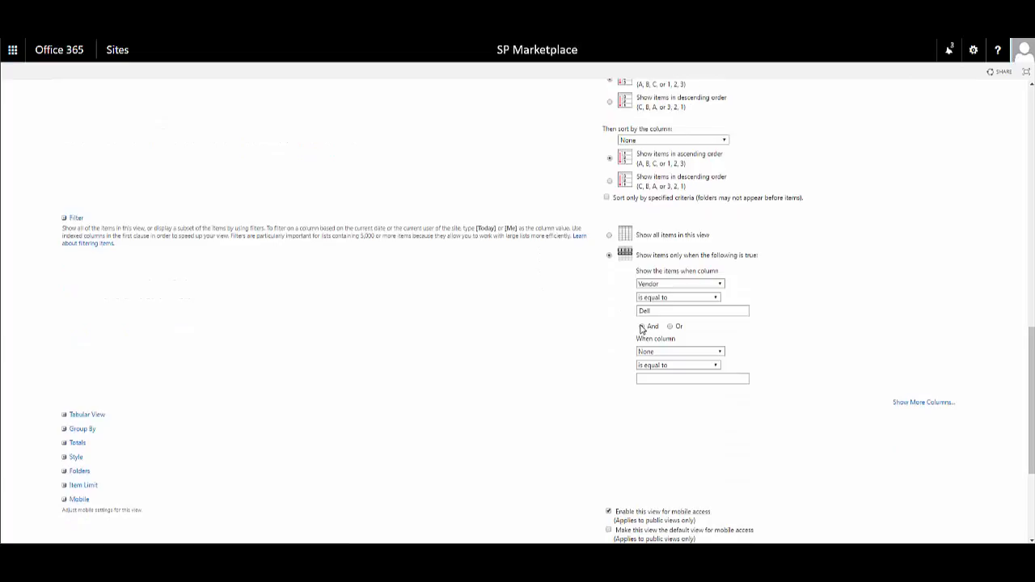
# Step: Set the view's second filter condition to Asset Status is equal to "Active" and save the view
pyautogui.click(661, 353)
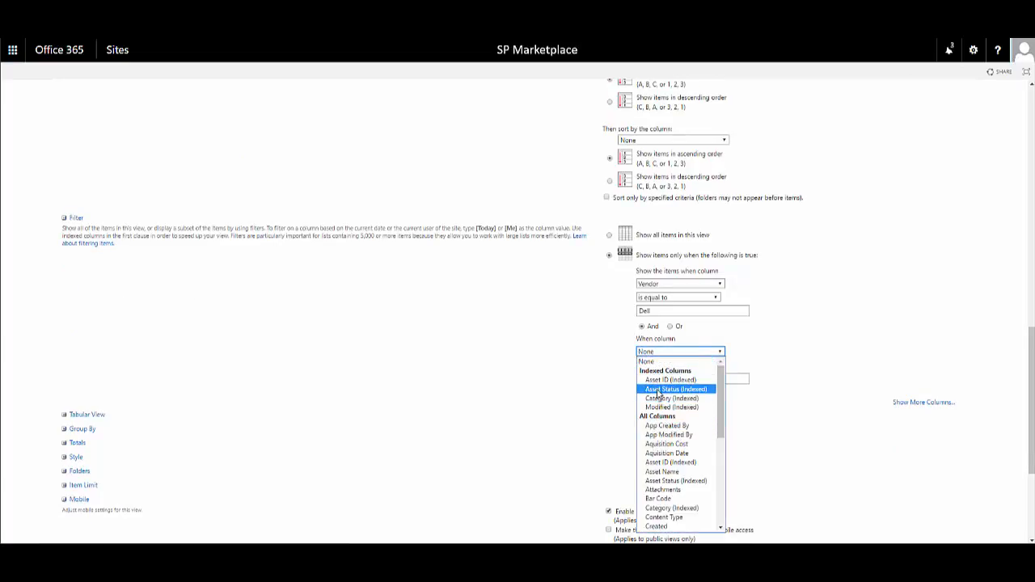
pyautogui.click(658, 390)
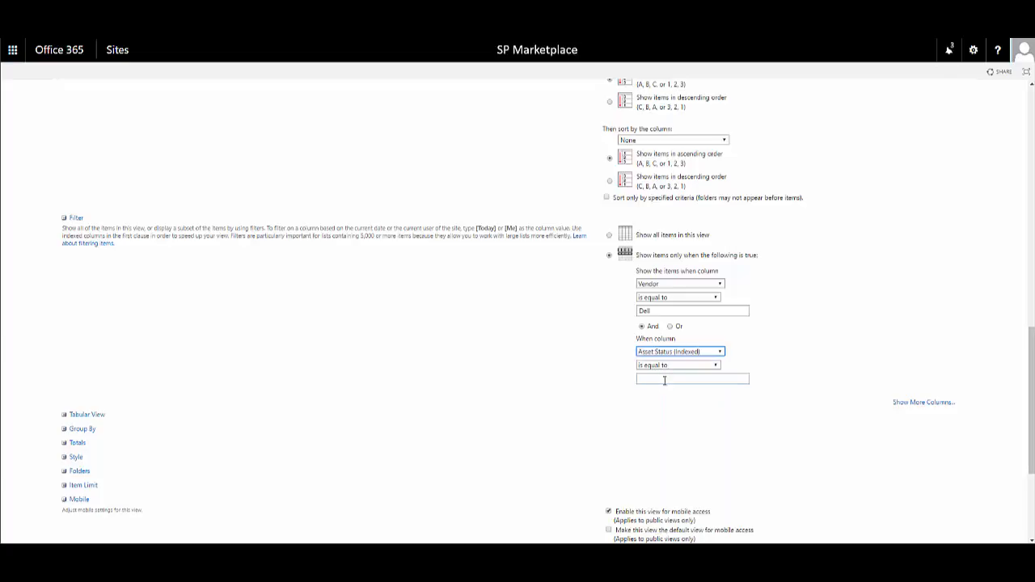
pyautogui.click(664, 380)
pyautogui.write('Act')
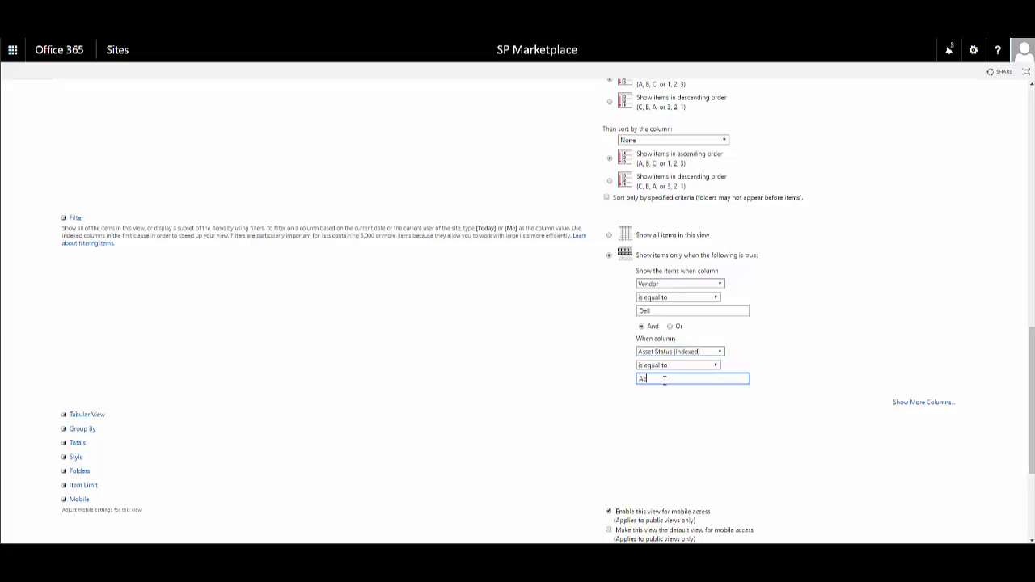
pyautogui.write('ive')
pyautogui.scroll(-3, 668, 396)
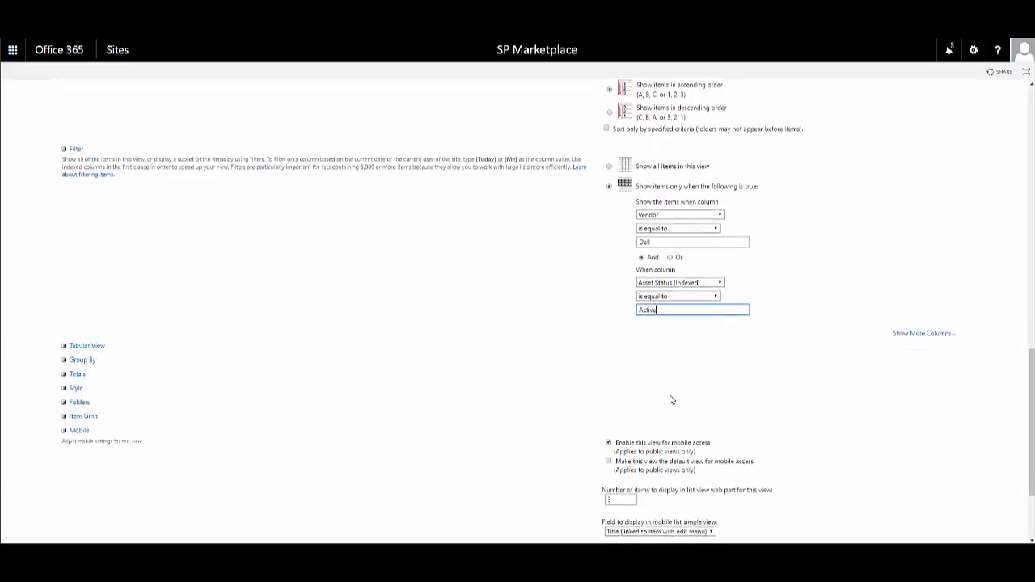
pyautogui.click(905, 471)
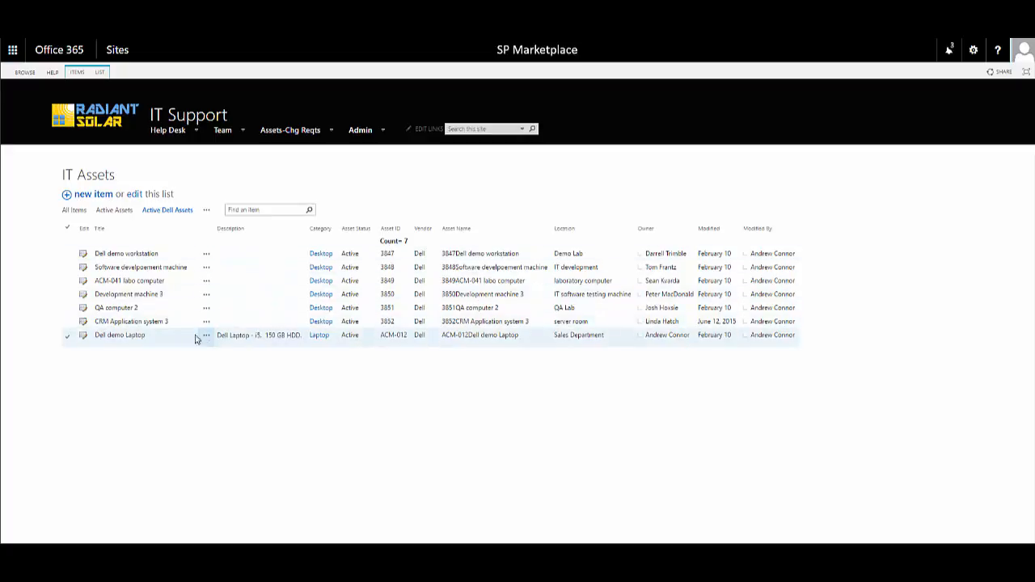
# Step: Edit the Dell demo Laptop item, set its Asset Status to Inactive and save it
pyautogui.click(83, 336)
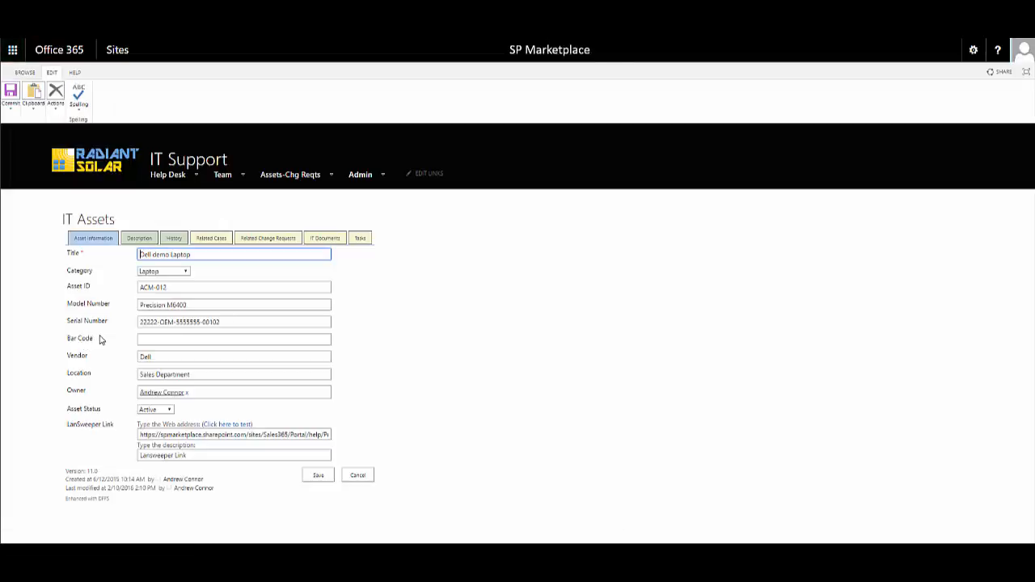
pyautogui.click(168, 410)
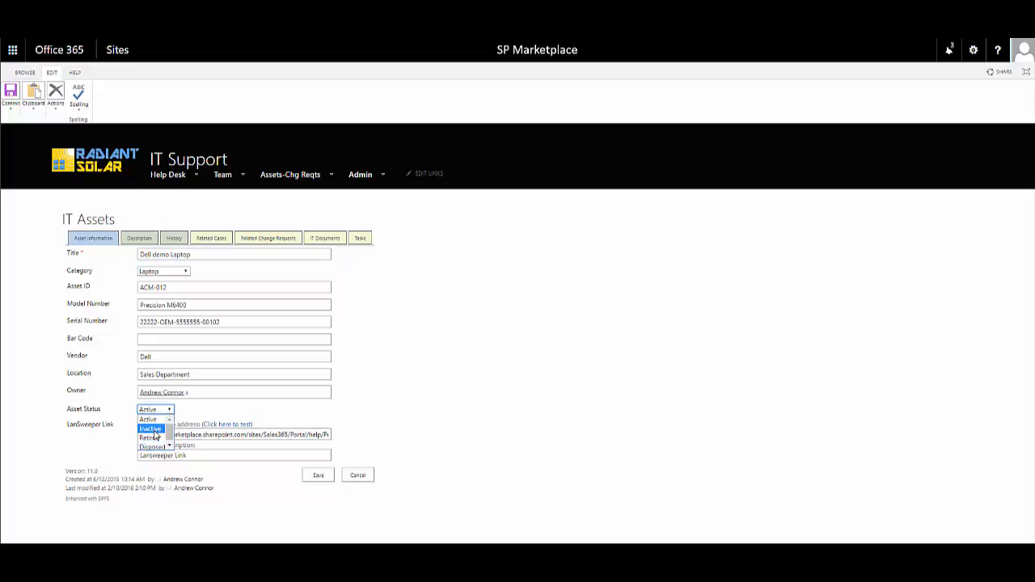
pyautogui.click(152, 430)
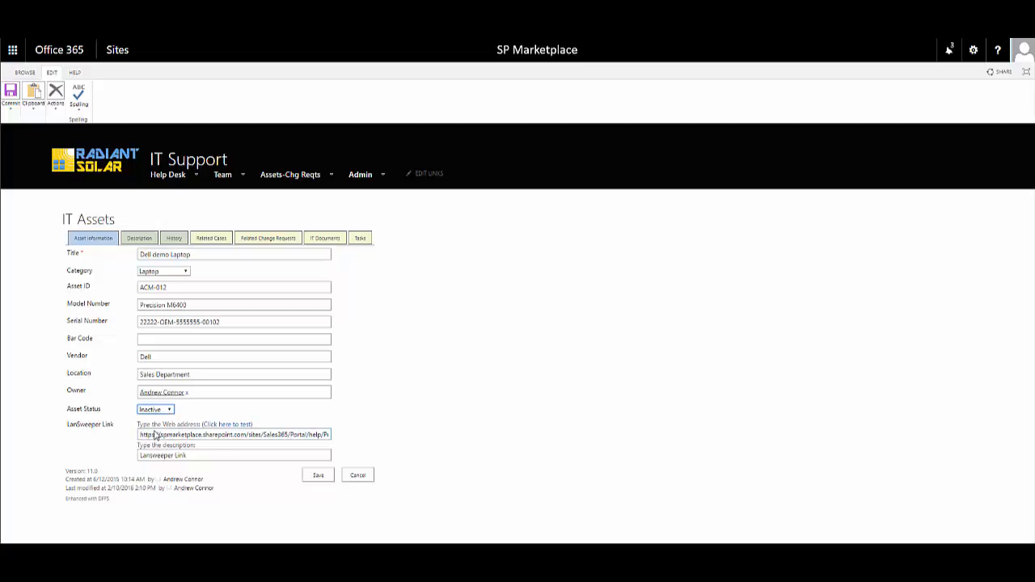
pyautogui.click(317, 476)
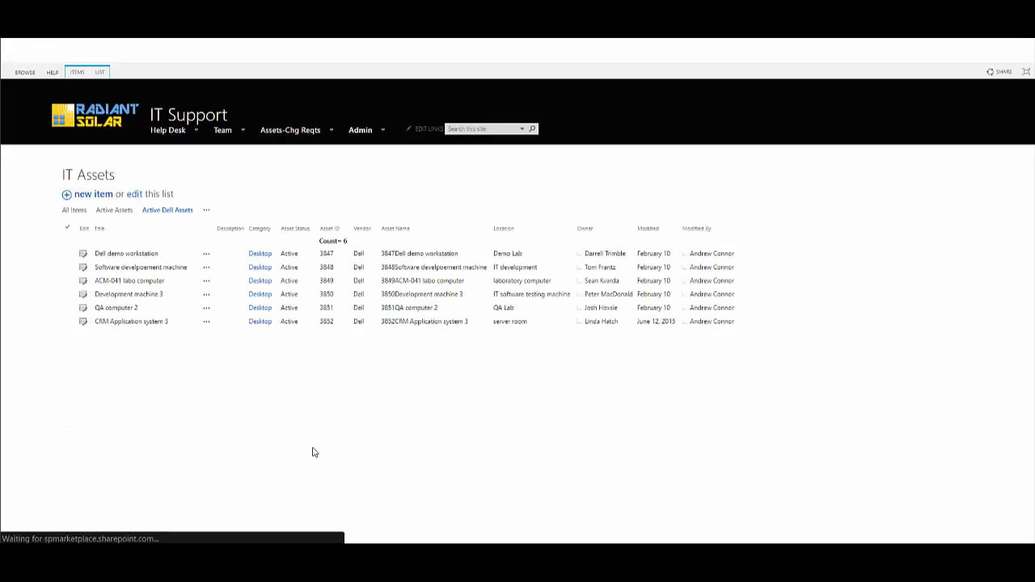
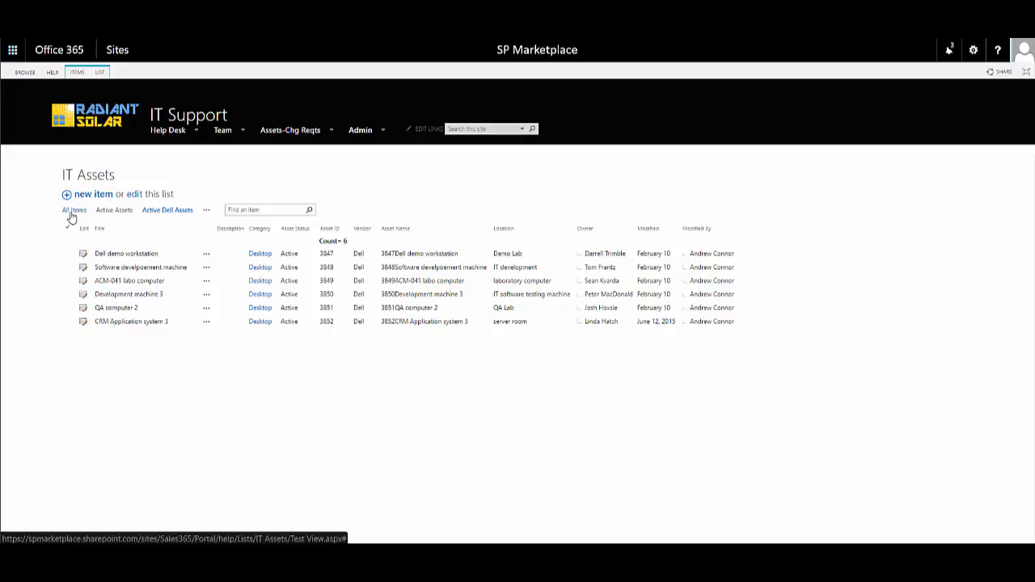
# Step: Set the Dell demo Laptop's Asset Status to Active by editing the All Items list inline, and return to the Active Dell Assets view
pyautogui.click(71, 212)
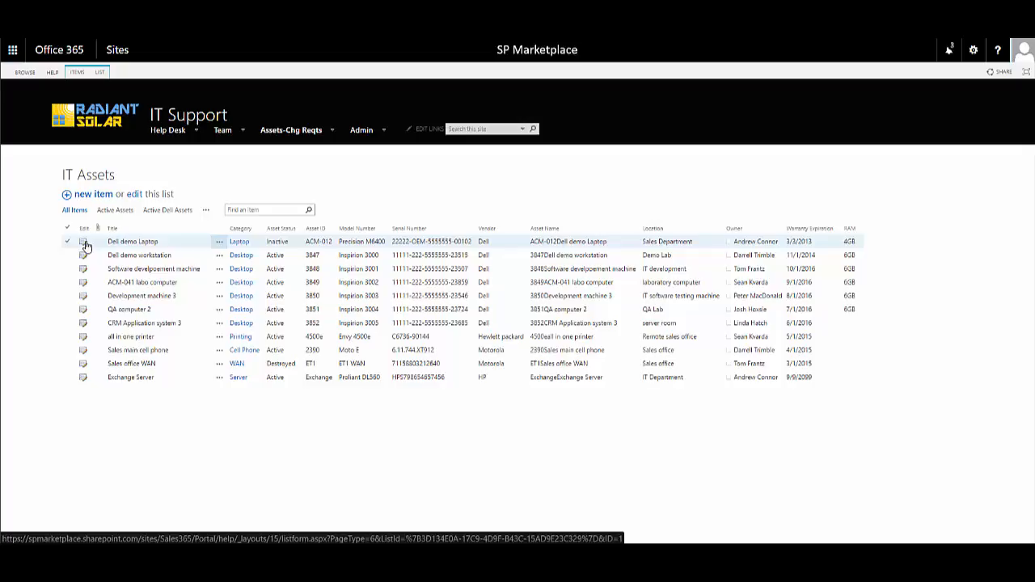
pyautogui.click(133, 198)
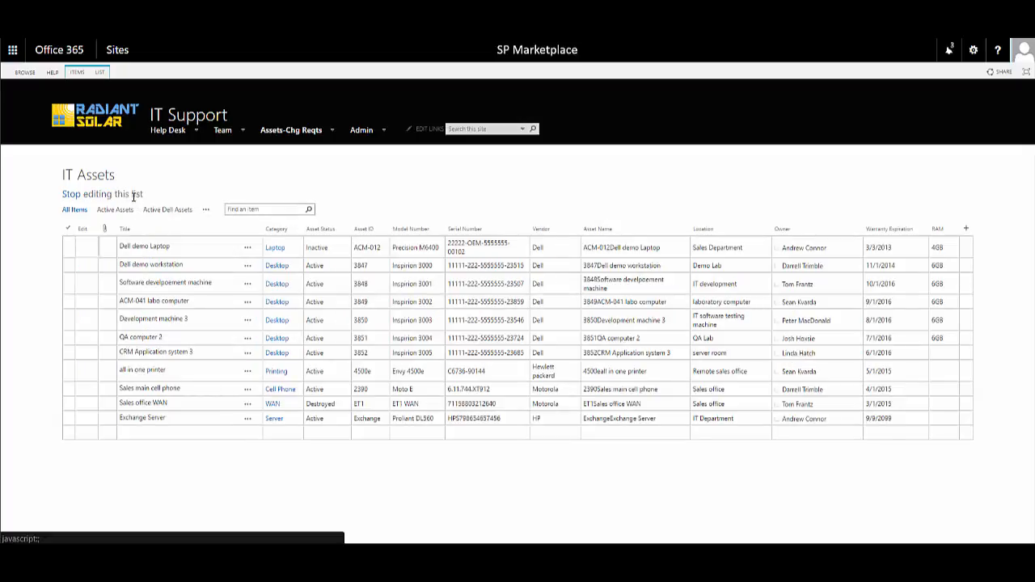
pyautogui.click(332, 253)
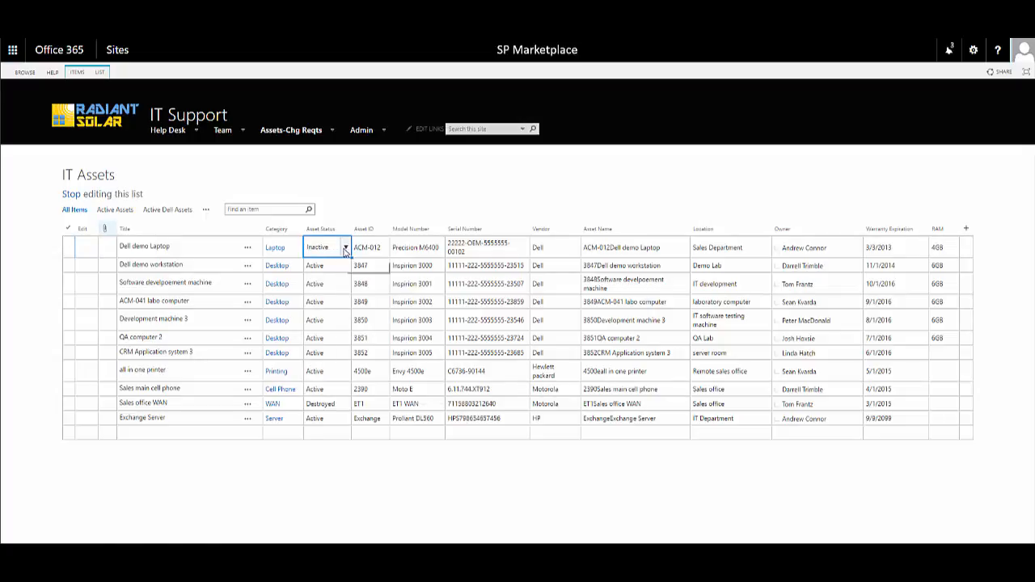
pyautogui.click(345, 249)
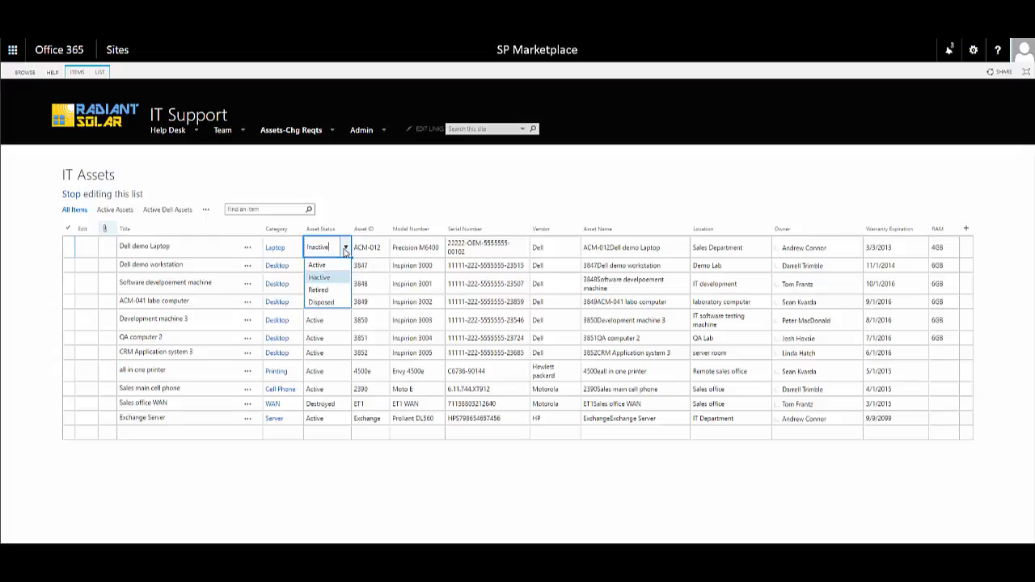
pyautogui.click(328, 266)
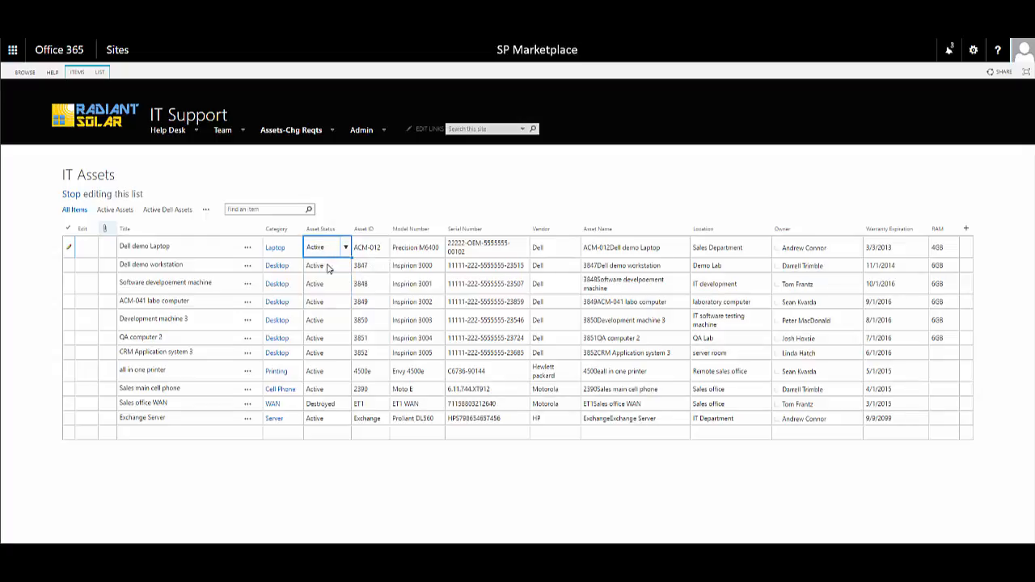
pyautogui.click(69, 197)
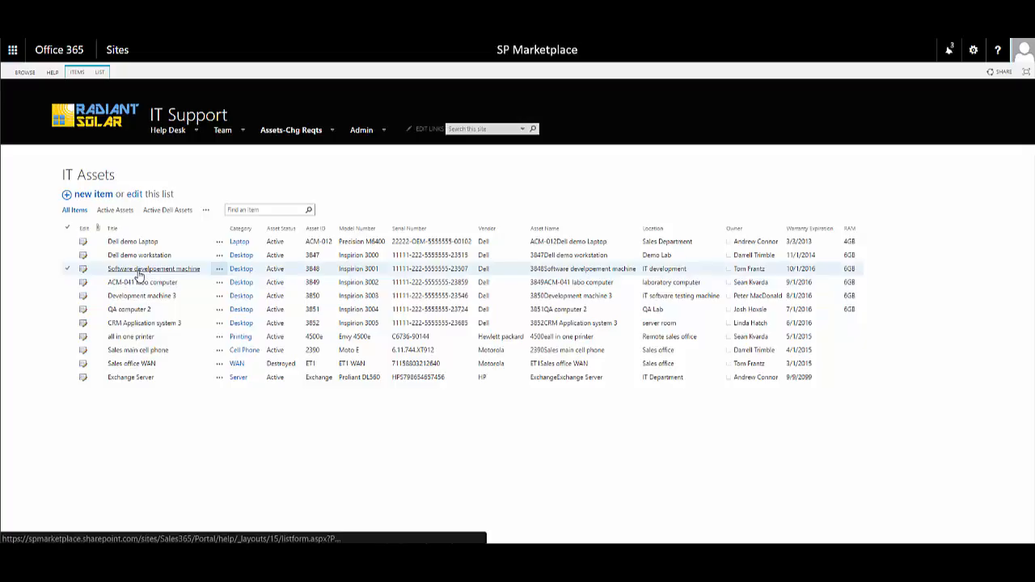
pyautogui.click(167, 211)
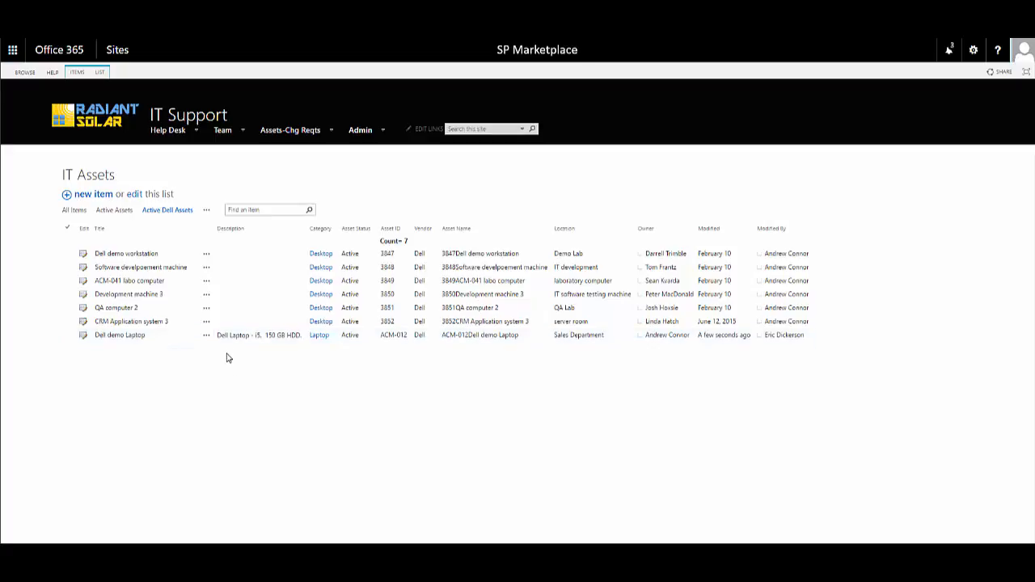
# Step: Open the Active Dell Assets view for modification, delete the view and confirm the deletion
pyautogui.click(207, 212)
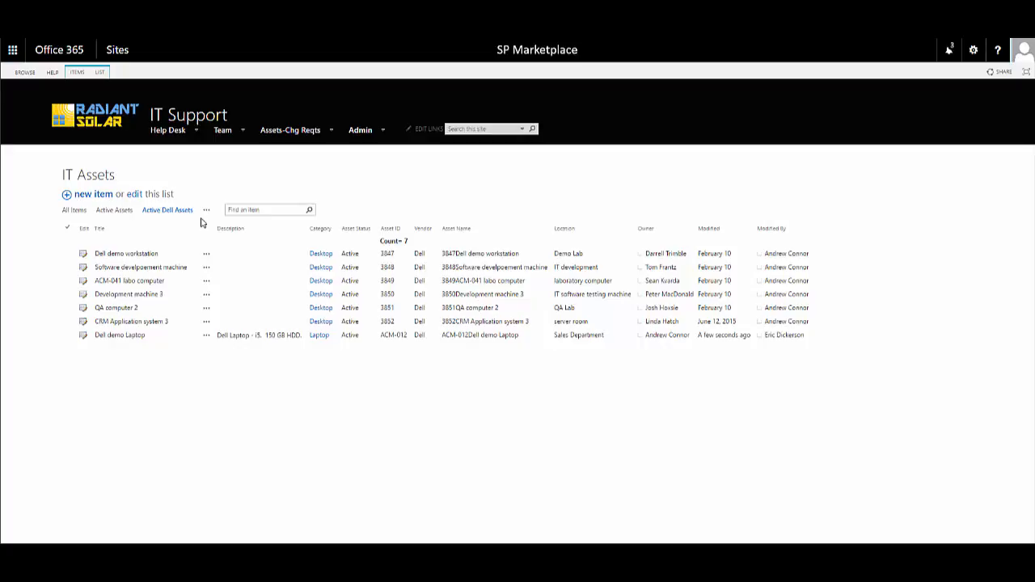
pyautogui.click(206, 211)
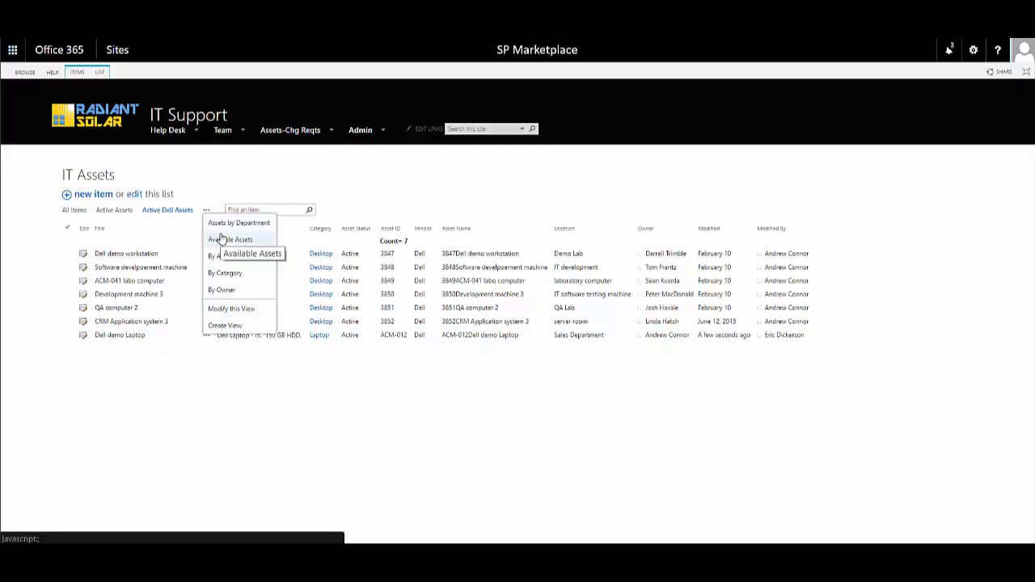
pyautogui.click(228, 311)
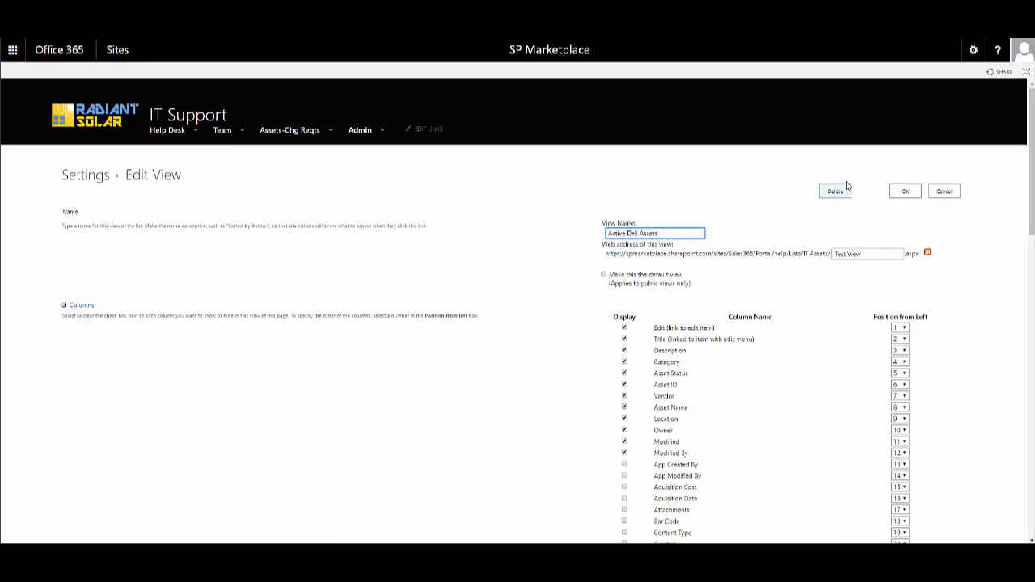
pyautogui.scroll(-7, 837, 210)
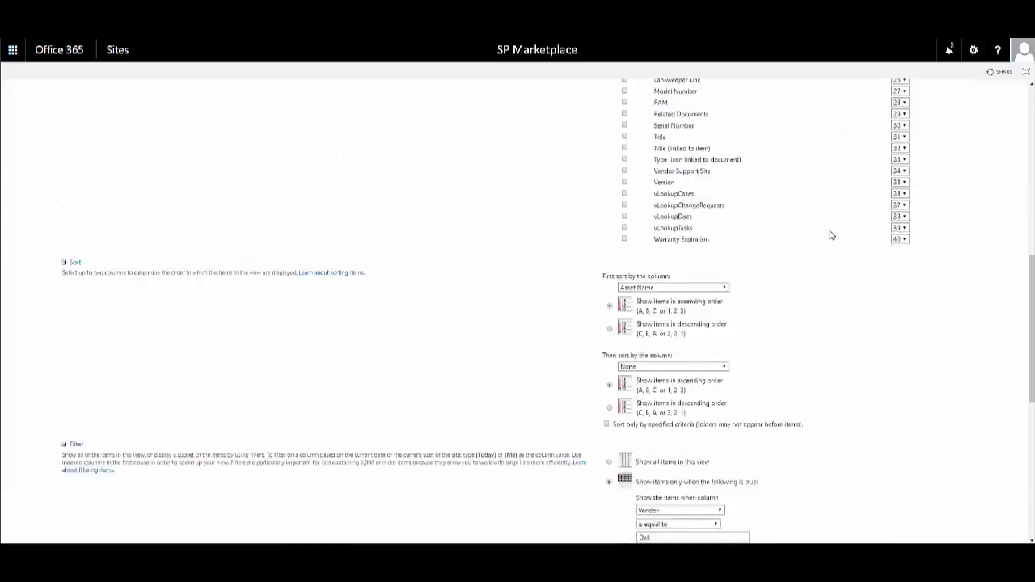
pyautogui.scroll(-5, 831, 235)
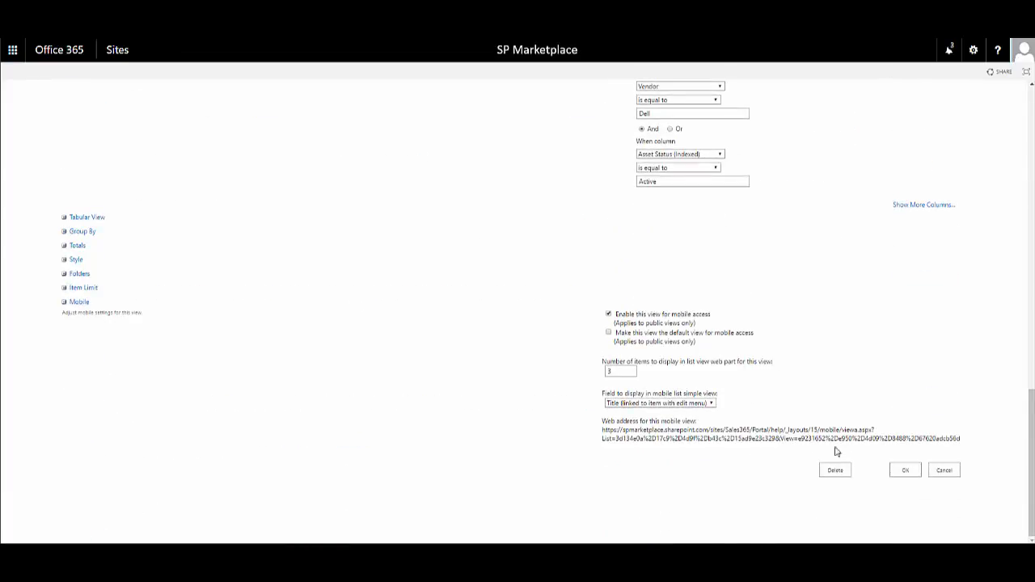
pyautogui.click(836, 472)
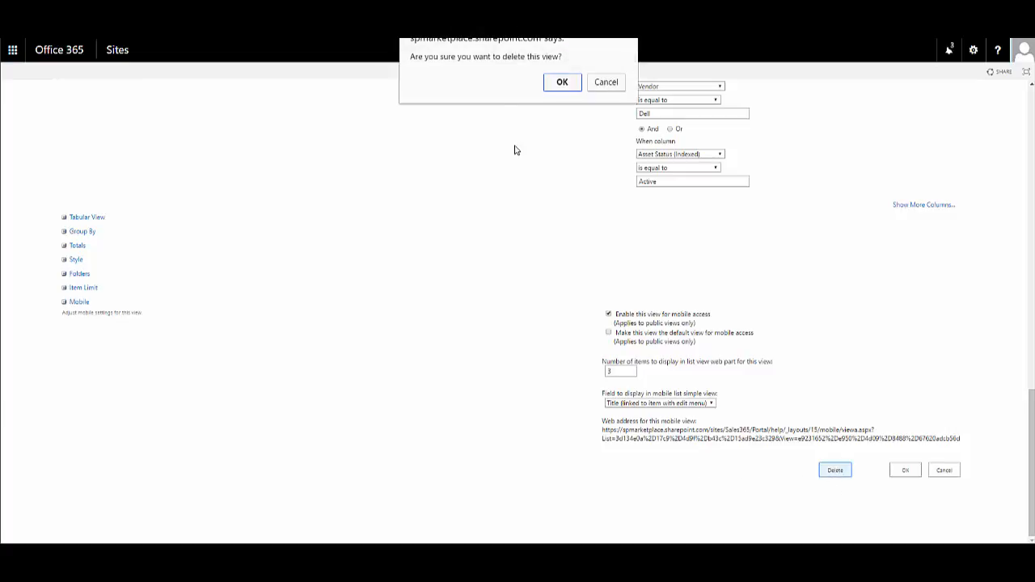
pyautogui.click(562, 84)
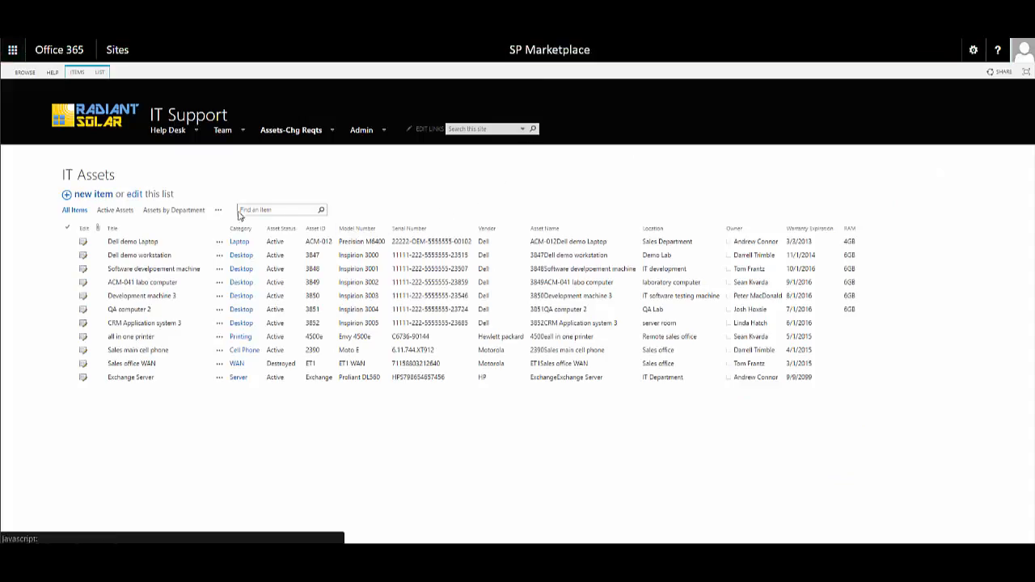
pyautogui.click(218, 212)
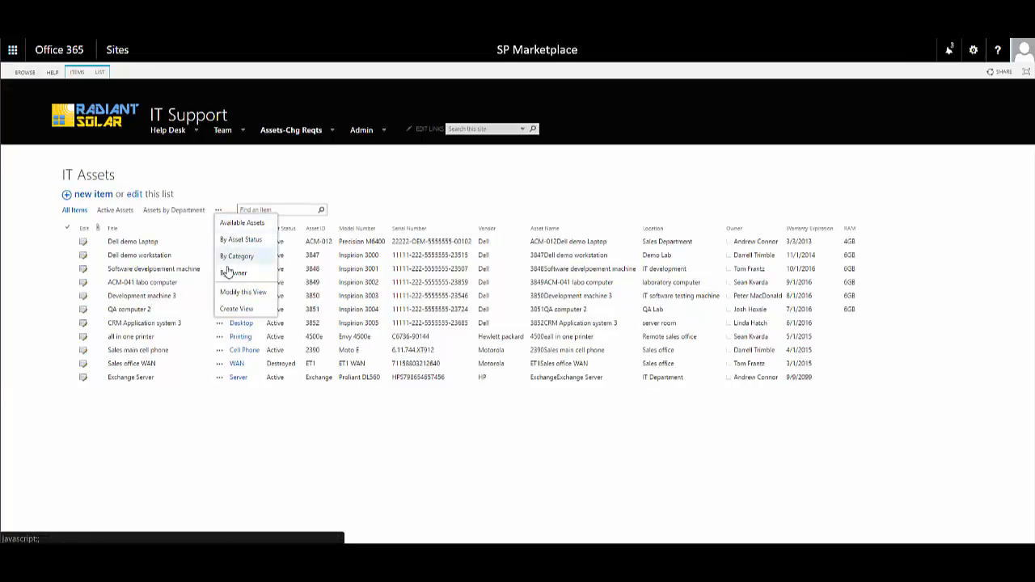
pyautogui.click(227, 187)
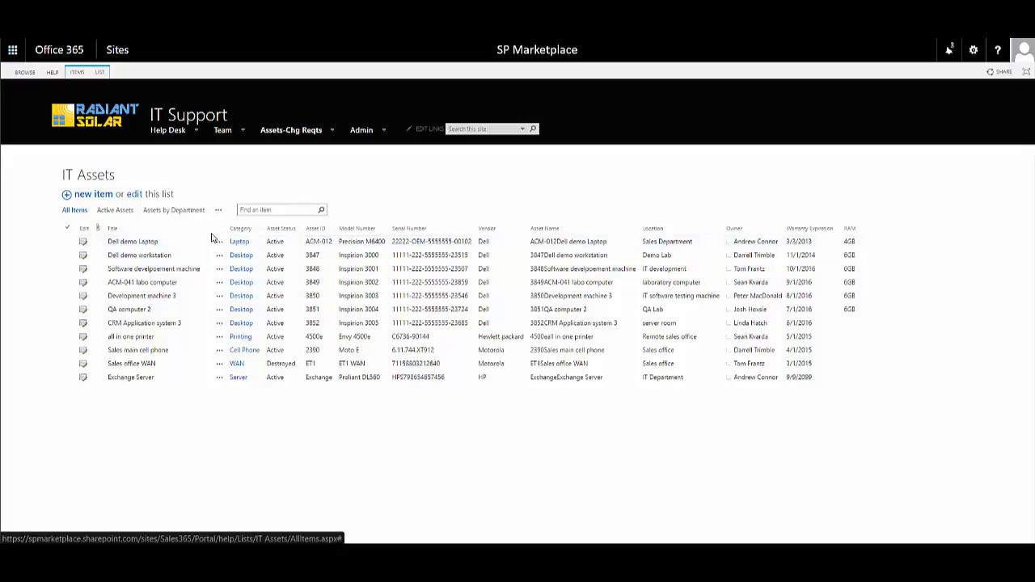
pyautogui.click(134, 195)
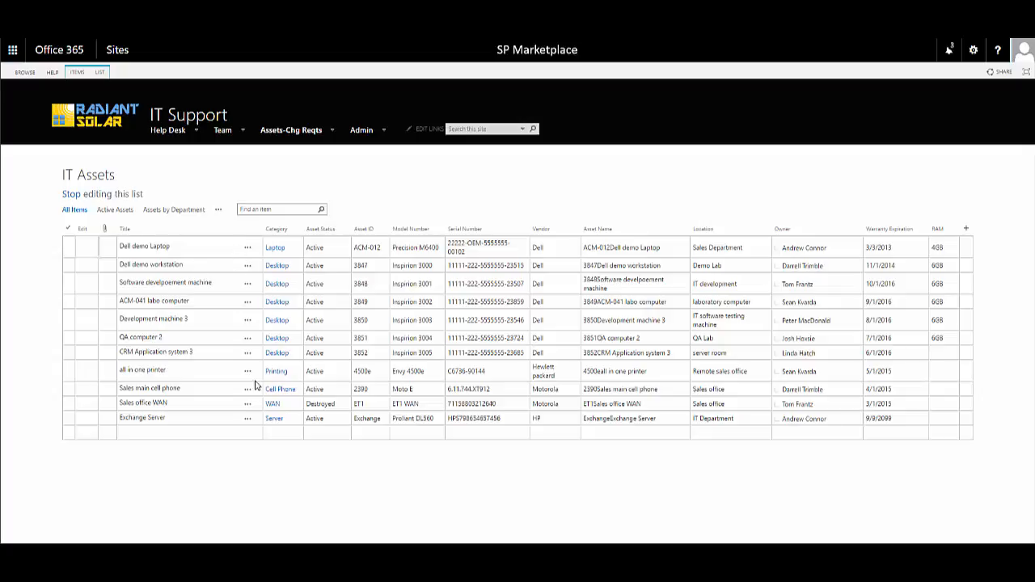
pyautogui.click(70, 195)
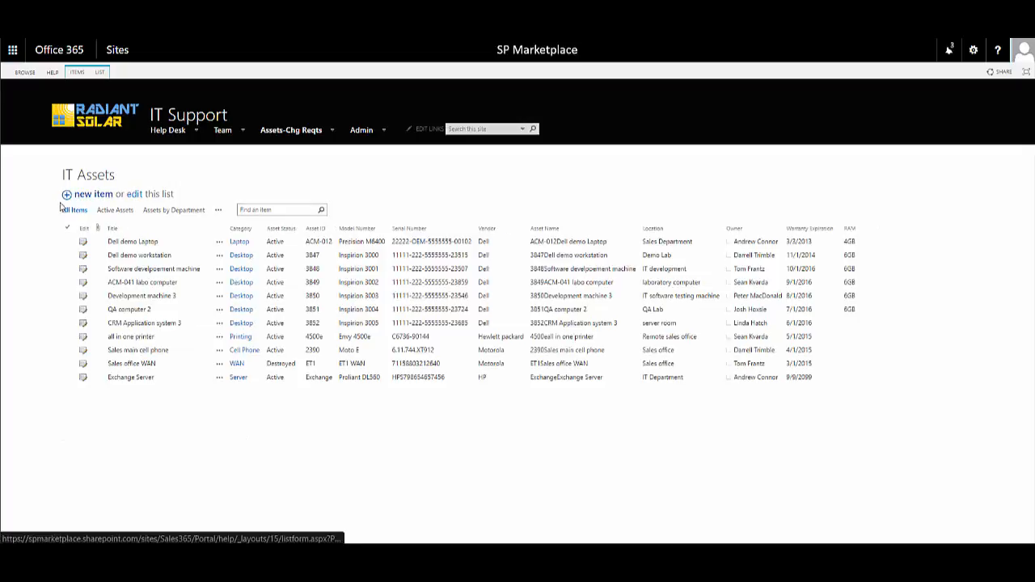
# Step: Start a new Datasheet View of the IT Assets list, name it "Adding Description (Edit View)" and make it a personal view
pyautogui.click(218, 211)
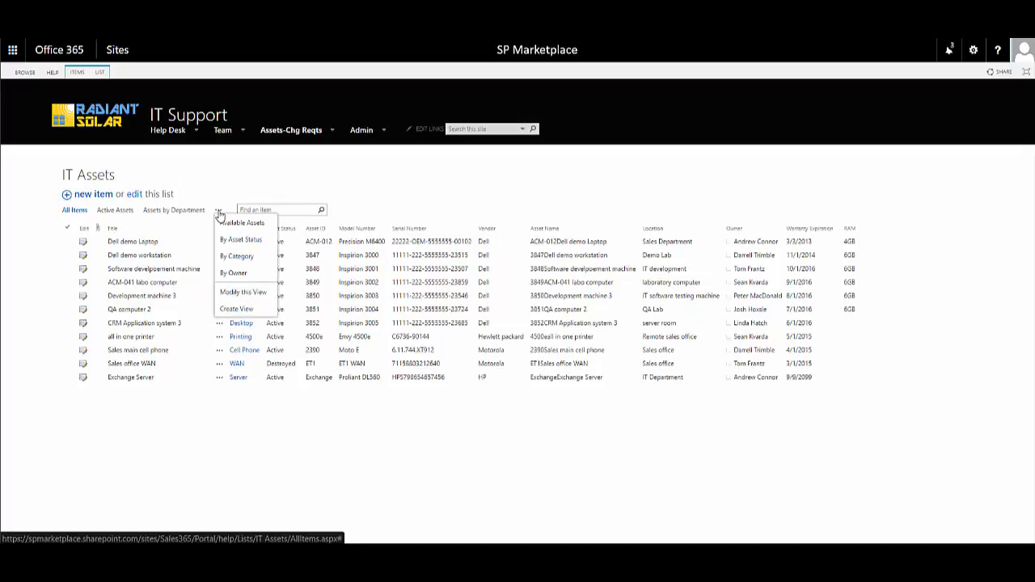
pyautogui.click(234, 310)
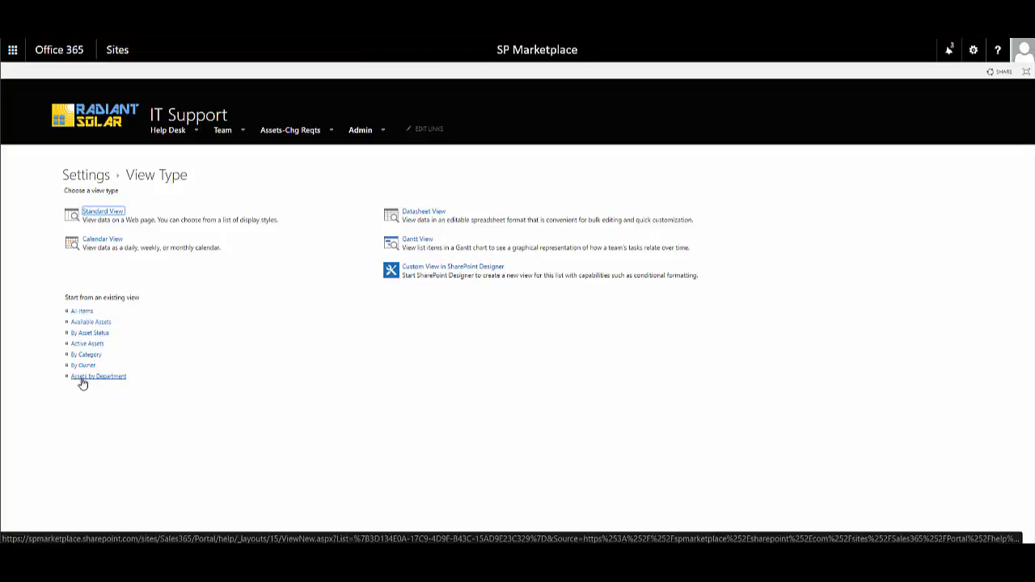
pyautogui.click(424, 212)
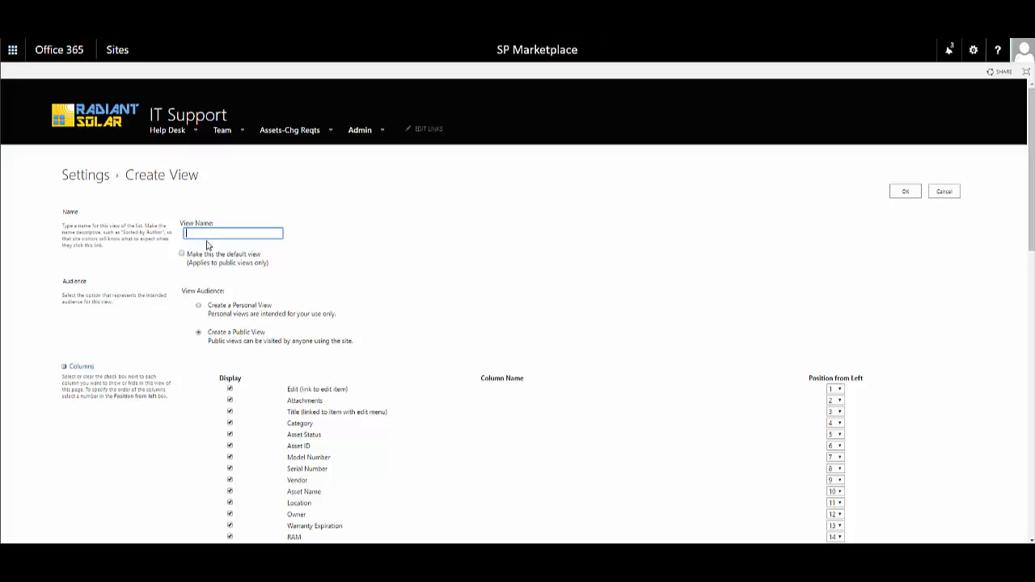
pyautogui.write('Adding Description View')
pyautogui.press('BackSpace')
pyautogui.press('BackSpace')
pyautogui.press('BackSpace')
pyautogui.click(198, 306)
pyautogui.click(245, 234)
pyautogui.write('(Edit View')
# Step: Exclude the Attachments, Model Number, Serial Number, Warranty Expiration and RAM columns from the new view
pyautogui.scroll(-3, 419, 268)
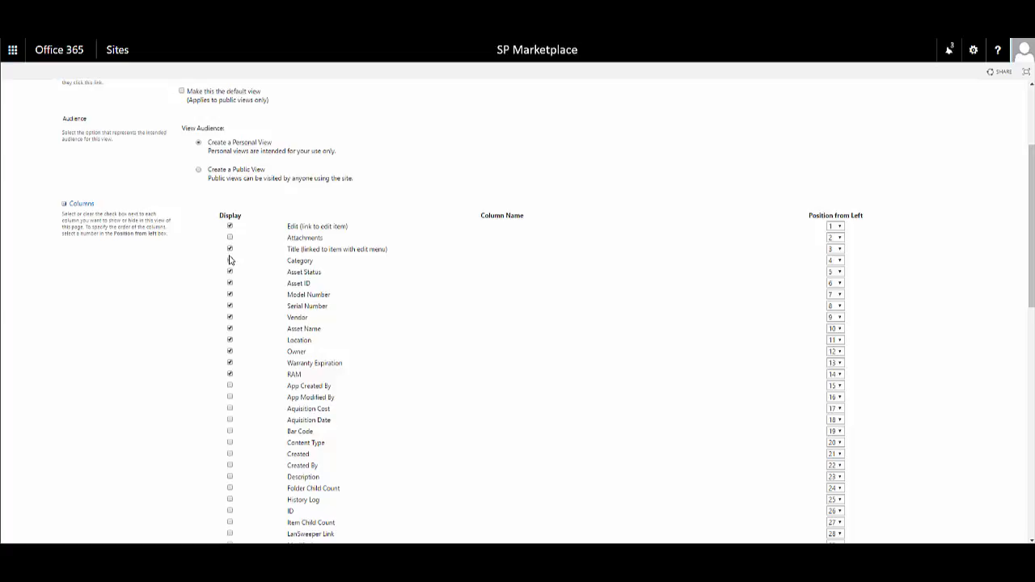
pyautogui.click(229, 261)
pyautogui.scroll(-1, 230, 274)
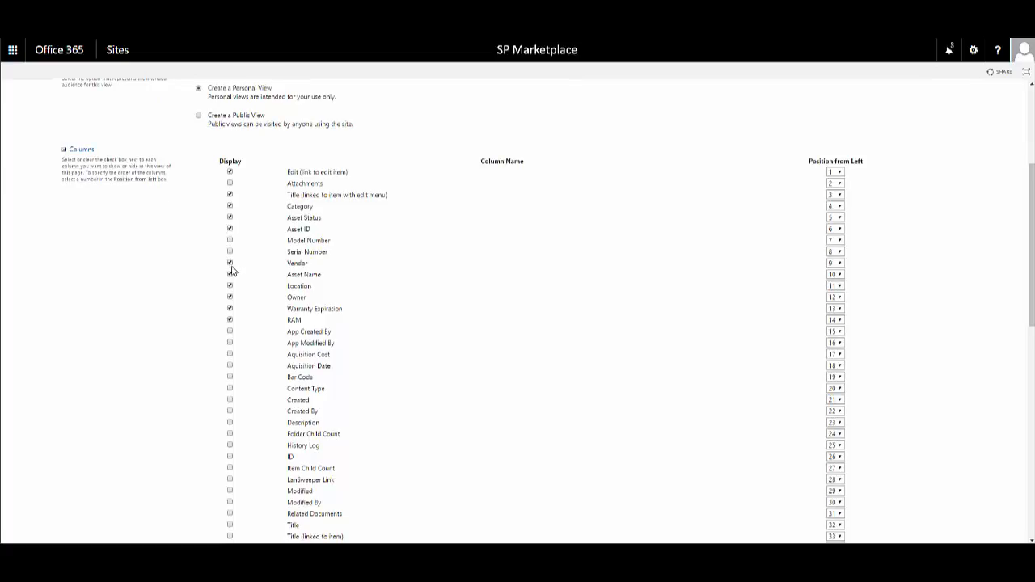
pyautogui.click(230, 263)
pyautogui.scroll(-1, 227, 272)
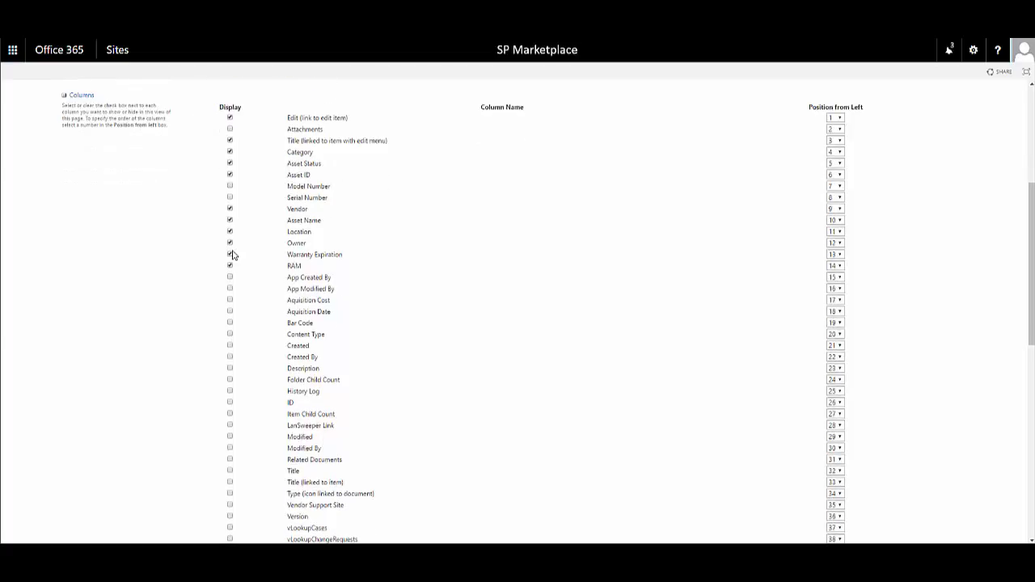
pyautogui.click(229, 221)
pyautogui.click(230, 233)
pyautogui.click(230, 242)
pyautogui.click(229, 265)
pyautogui.click(230, 255)
pyautogui.click(230, 266)
pyautogui.click(231, 267)
pyautogui.scroll(-1, 247, 269)
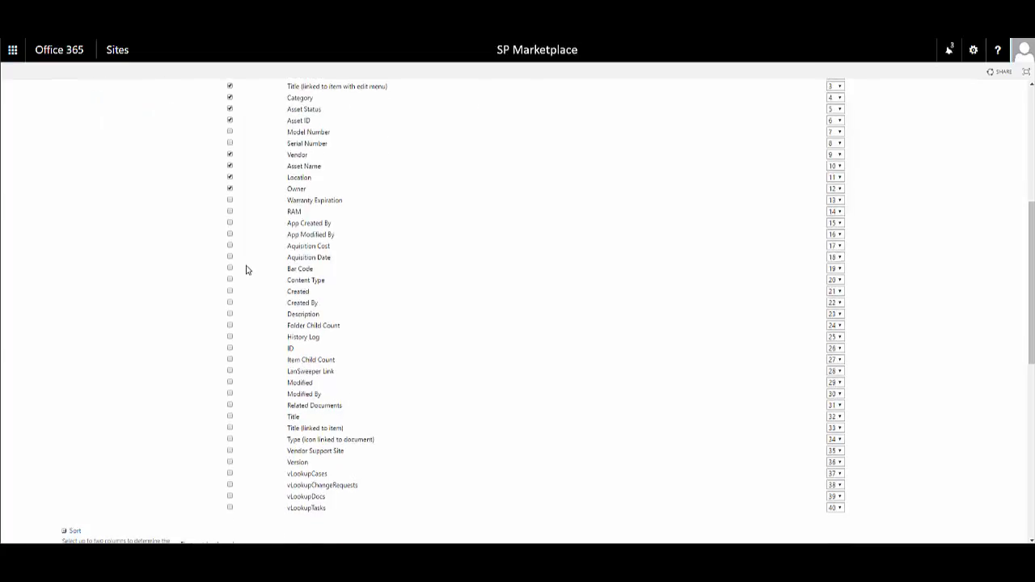
# Step: Include the Description column in the new view and save the view
pyautogui.scroll(-1, 247, 270)
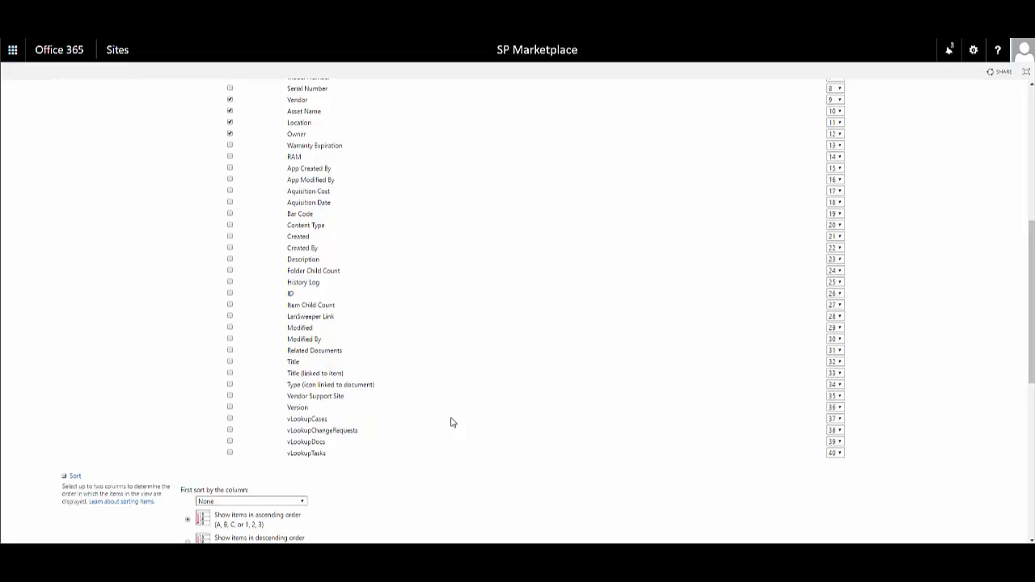
pyautogui.scroll(2, 465, 332)
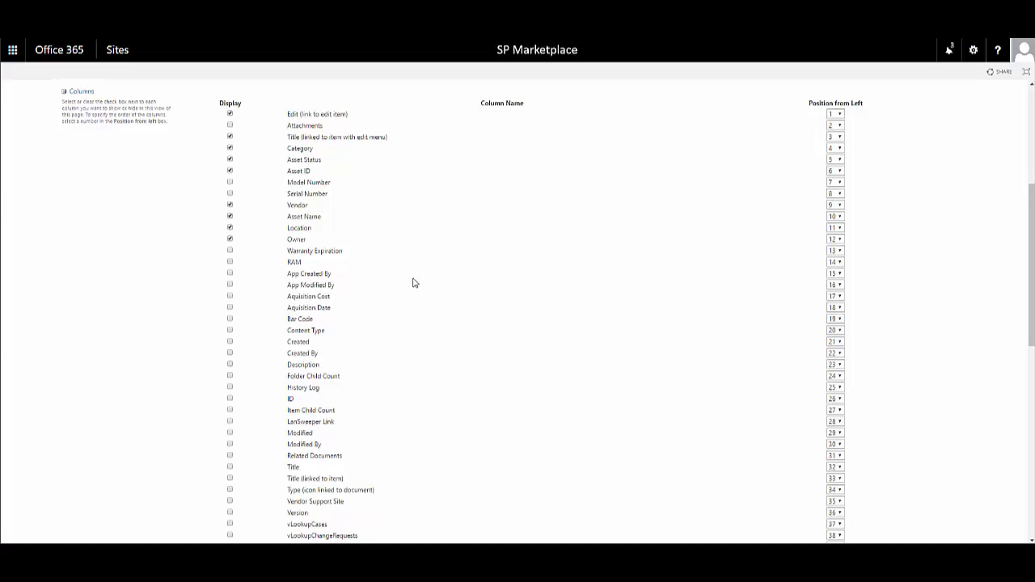
pyautogui.click(230, 368)
pyautogui.scroll(-7, 543, 299)
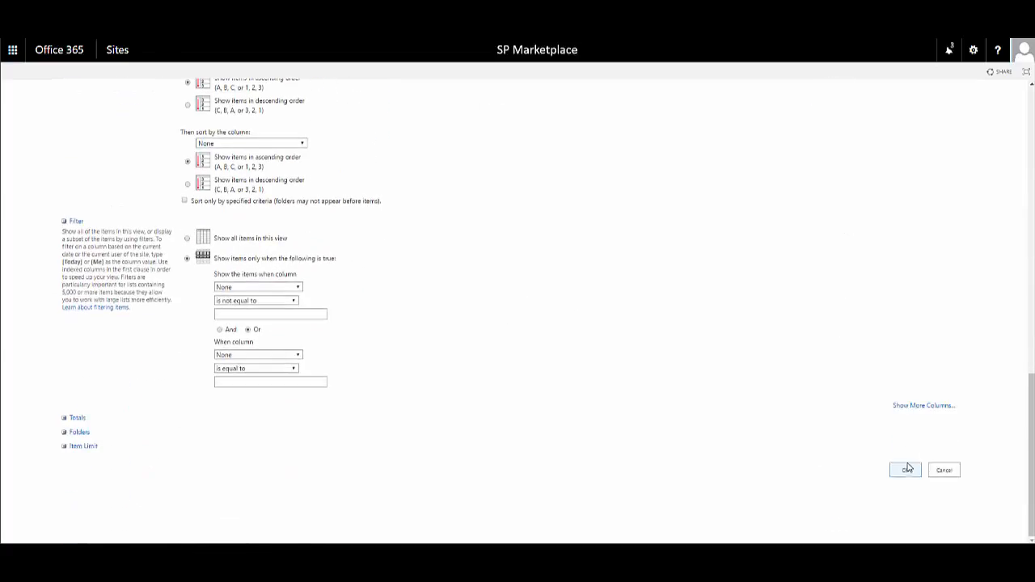
pyautogui.click(907, 469)
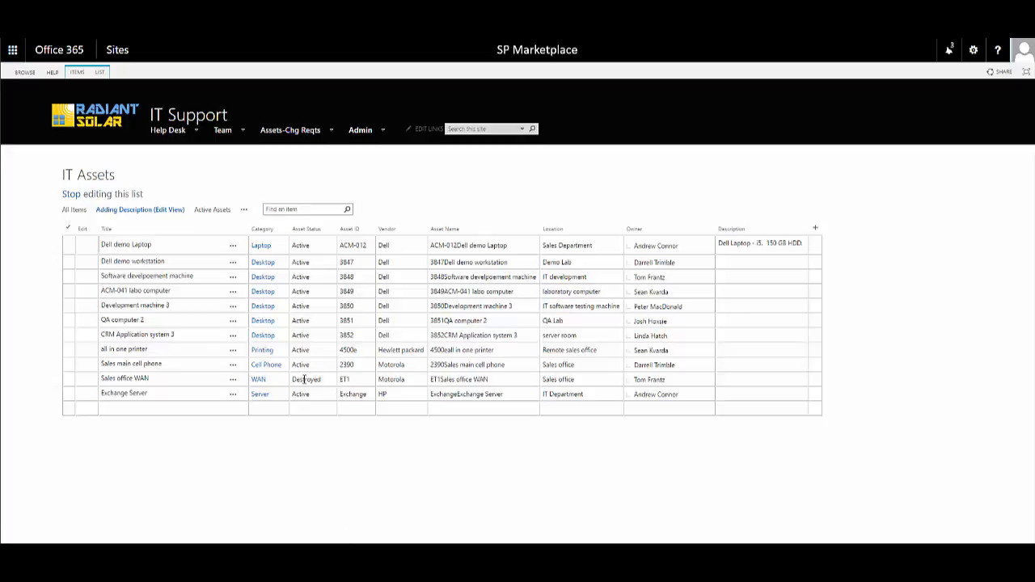
# Step: Fill the Dell demo Laptop's Description down two rows and change its wording to "Dell Desktop" for the Dell demo workstation
pyautogui.click(777, 243)
pyautogui.moveTo(808, 256); pyautogui.dragTo(809, 275)
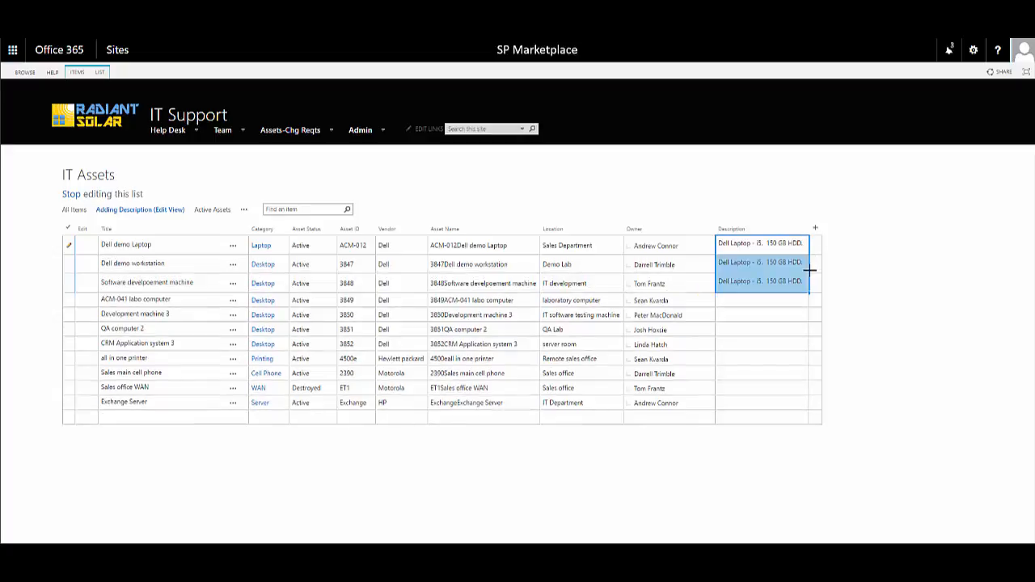
pyautogui.click(755, 264)
pyautogui.click(738, 261)
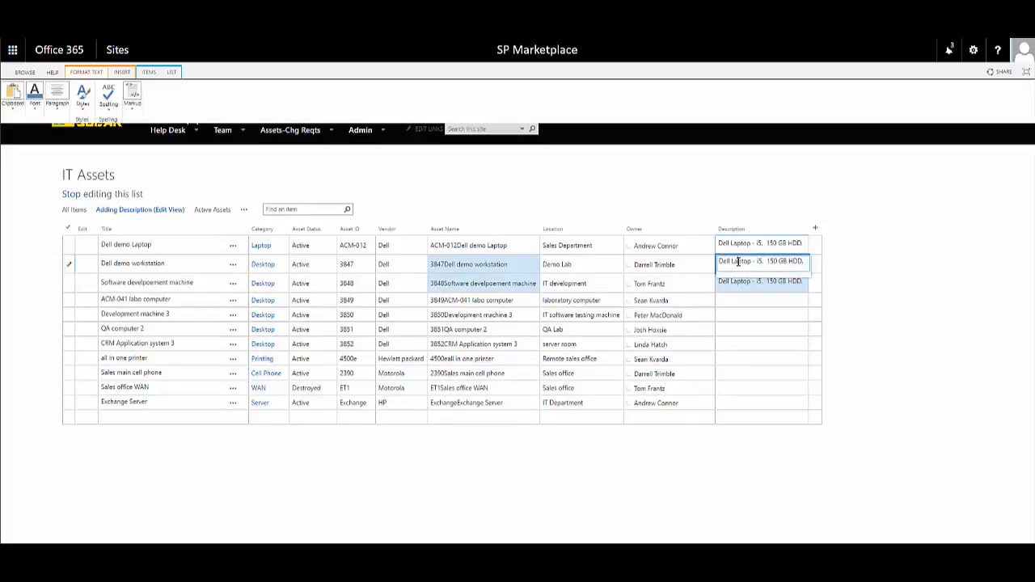
pyautogui.doubleClick(737, 261)
pyautogui.write('Dell Desktop')
pyautogui.click(759, 301)
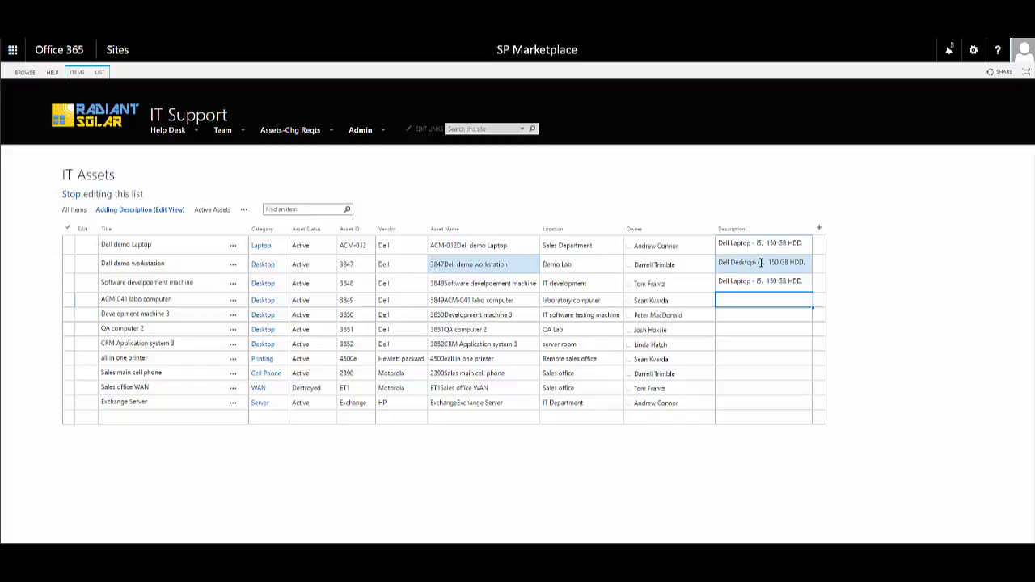
# Step: Change the processor to i3 and the disk size to 200 GB in the Dell demo workstation's Description
pyautogui.click(762, 262)
pyautogui.click(761, 262)
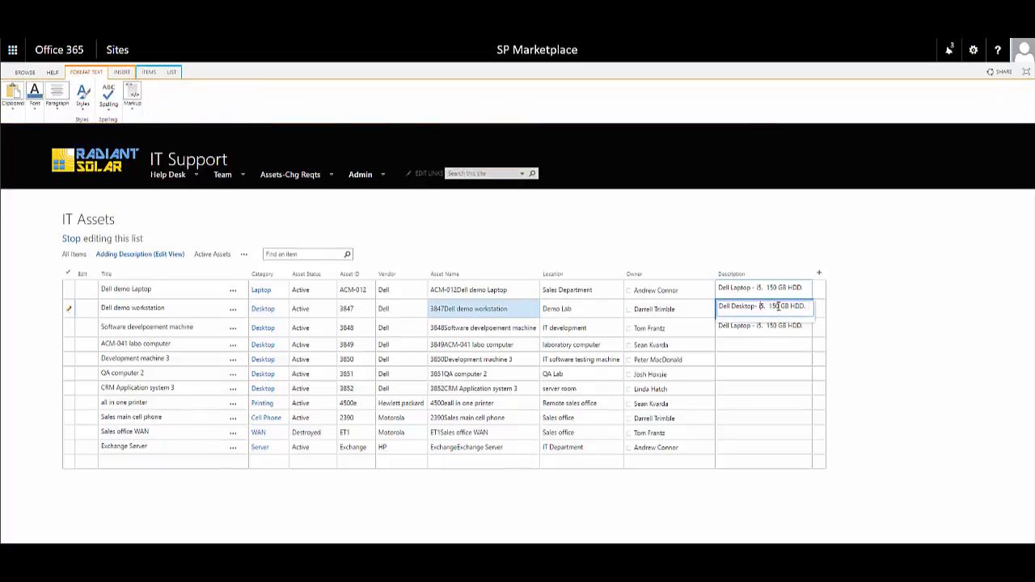
pyautogui.press('BackSpace')
pyautogui.press('BackSpace')
pyautogui.write('i3')
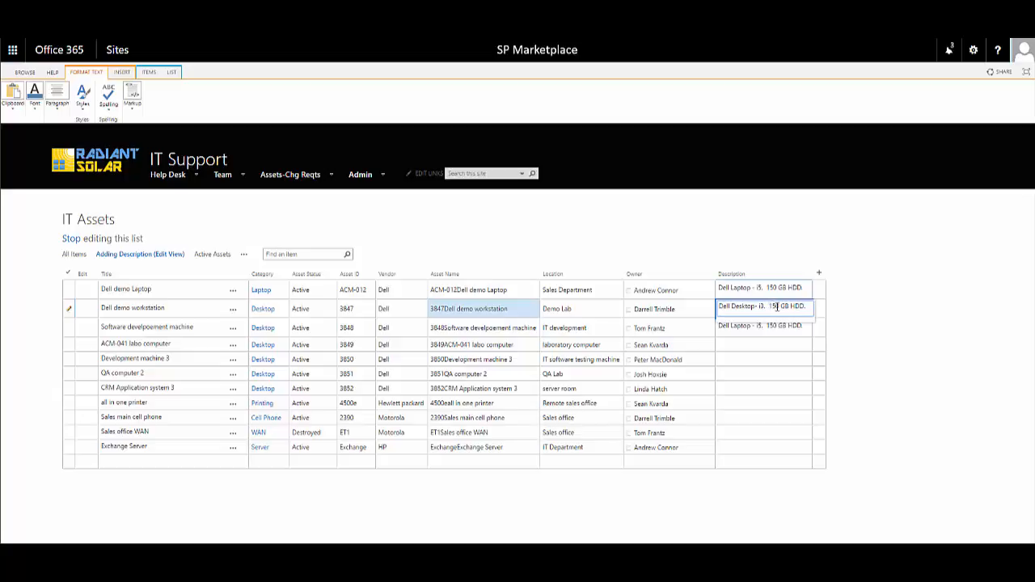
pyautogui.doubleClick(775, 306)
pyautogui.write('200')
pyautogui.write('0')
pyautogui.click(857, 319)
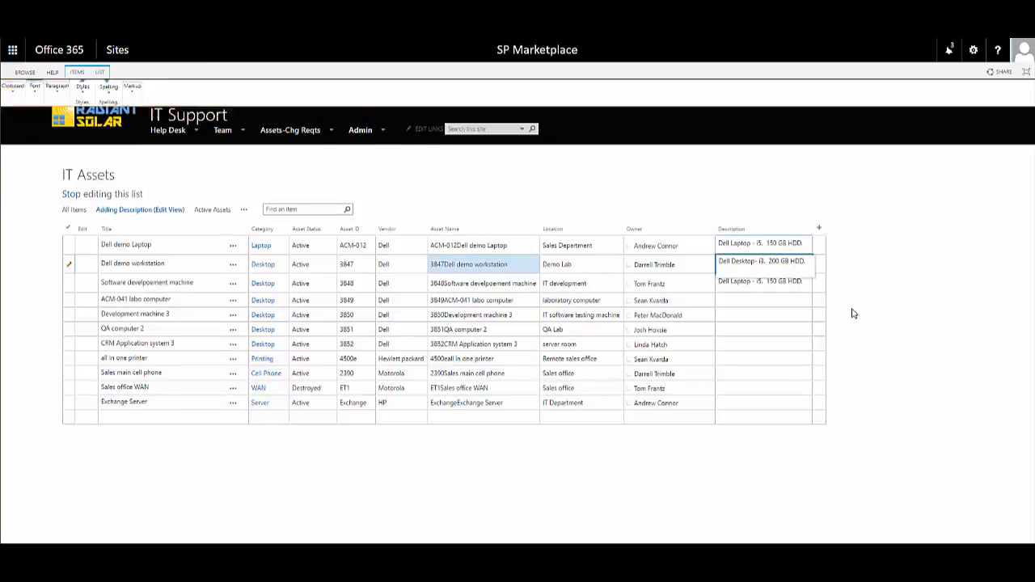
# Step: Fill the Dell demo workstation's Description down through the CRM Application system 3 row
pyautogui.click(795, 301)
pyautogui.click(785, 264)
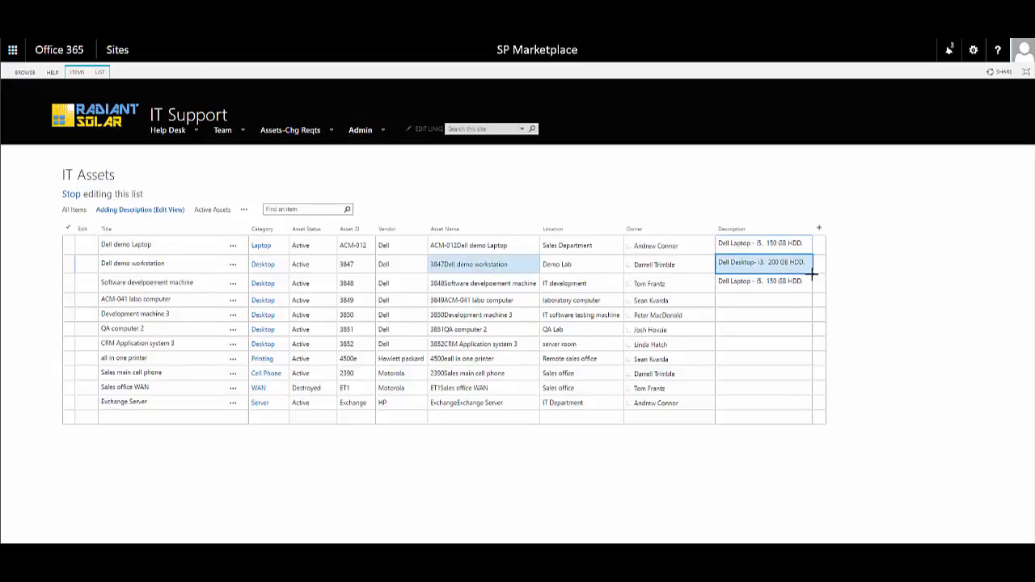
pyautogui.moveTo(811, 274); pyautogui.dragTo(821, 338)
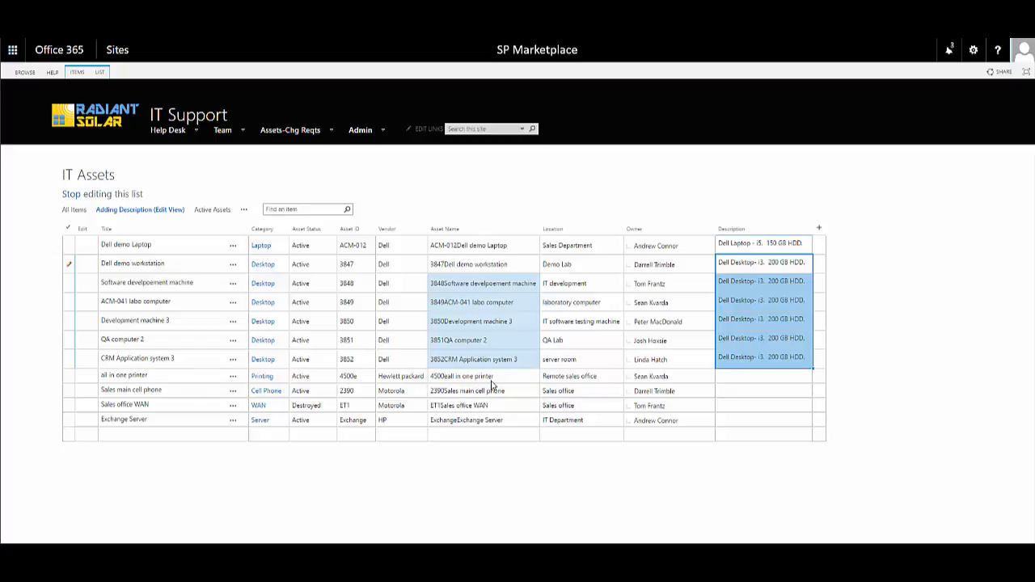
# Step: Enter "4500e All-in-one" as the Description of the all in one printer
pyautogui.click(729, 377)
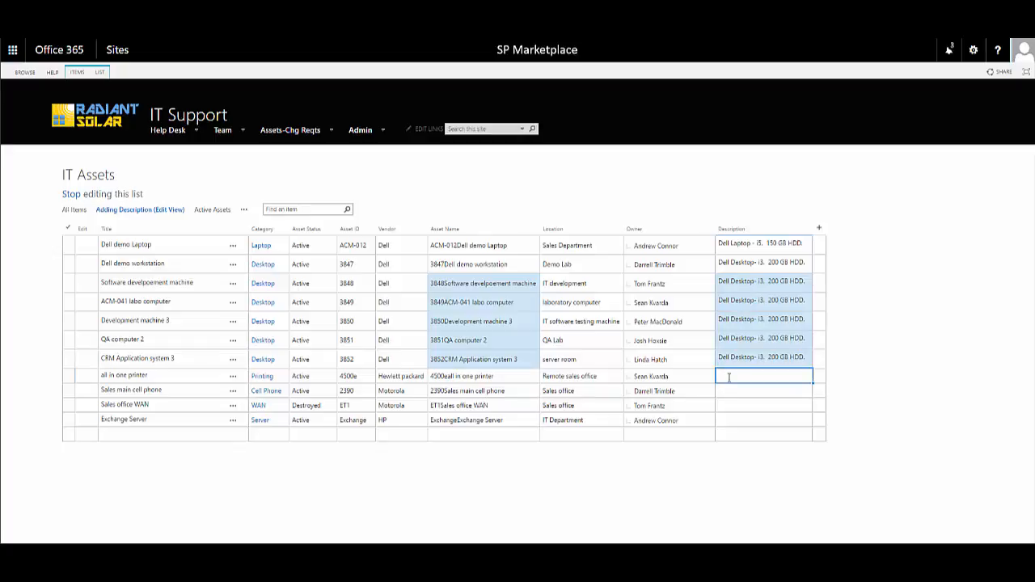
pyautogui.write('4500')
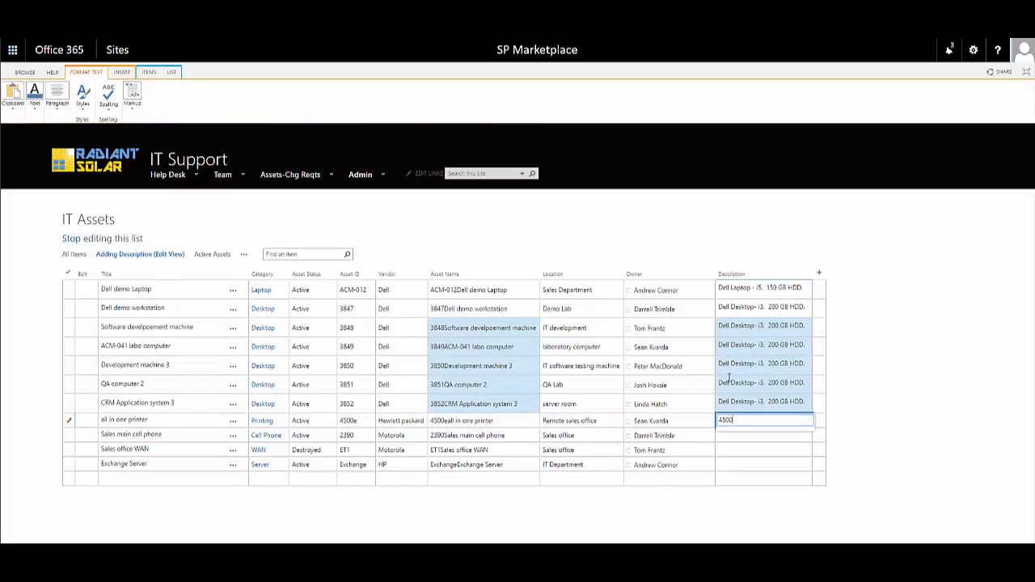
pyautogui.write('e All-')
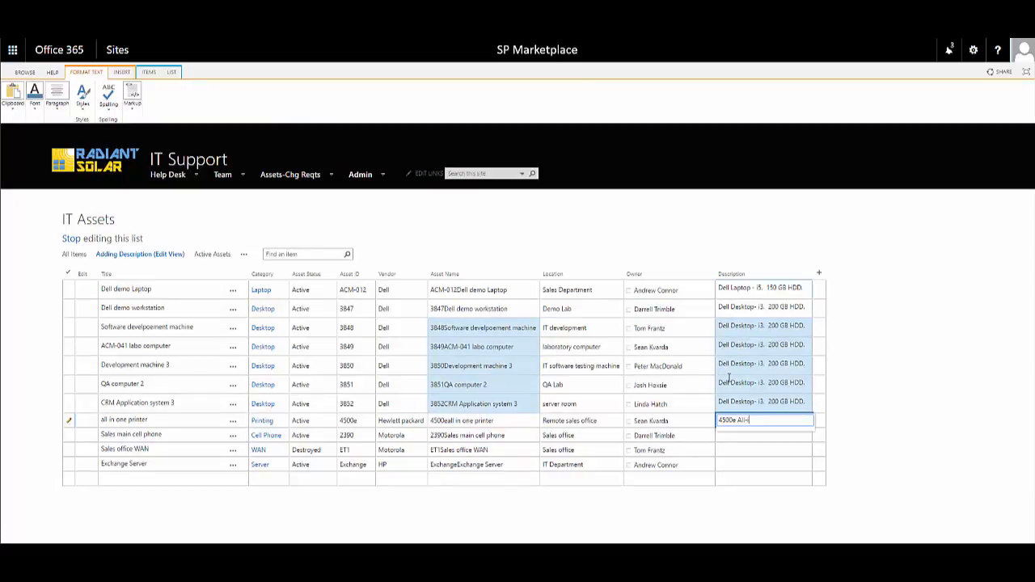
pyautogui.write('in-one')
pyautogui.press('Return')
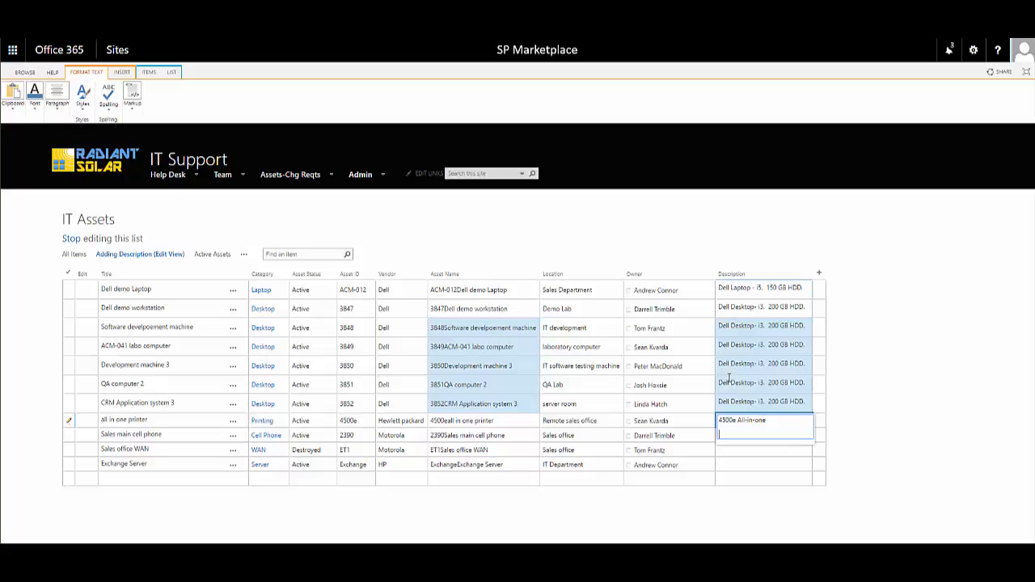
pyautogui.press('BackSpace')
pyautogui.click(734, 452)
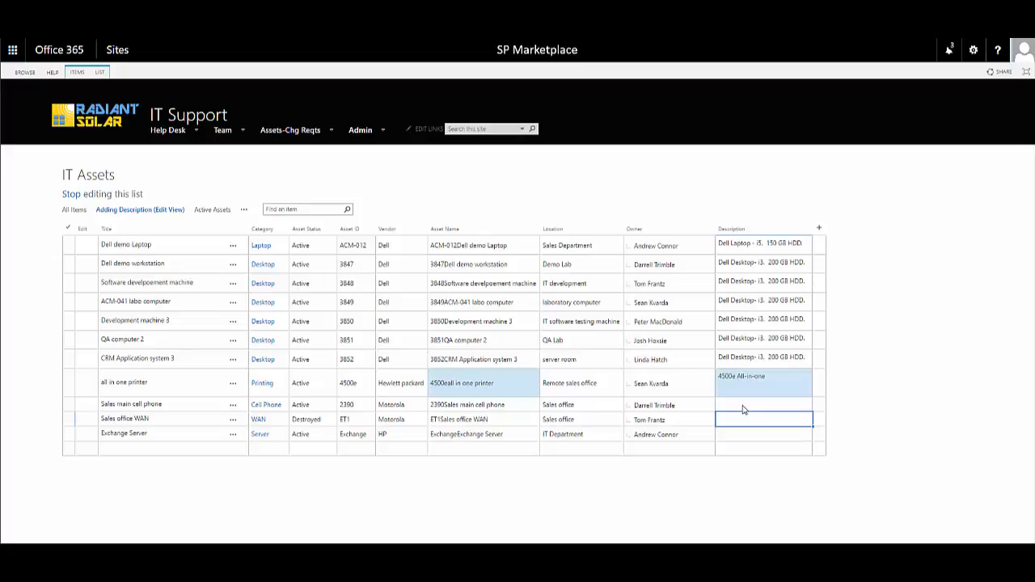
# Step: Enter "Motorola 2390" as the Description of the Sales main cell phone
pyautogui.click(743, 406)
pyautogui.write('Mo')
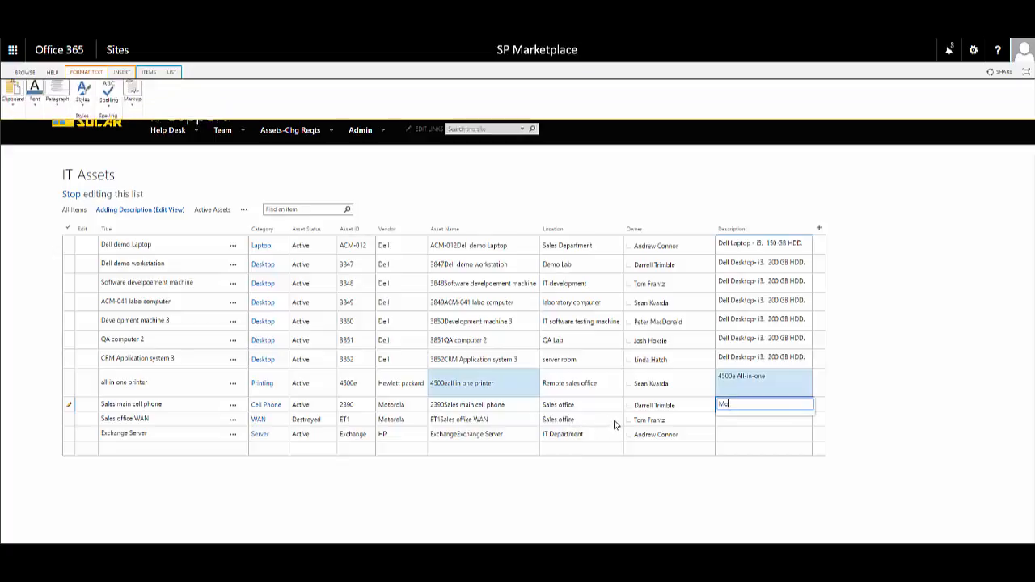
pyautogui.write('torol')
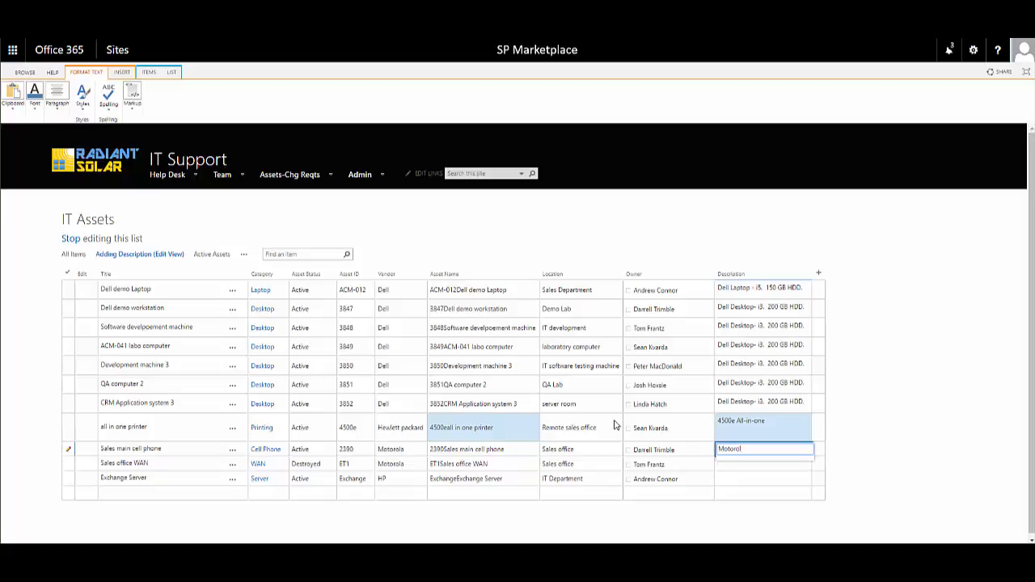
pyautogui.write('a 2390')
pyautogui.click(737, 469)
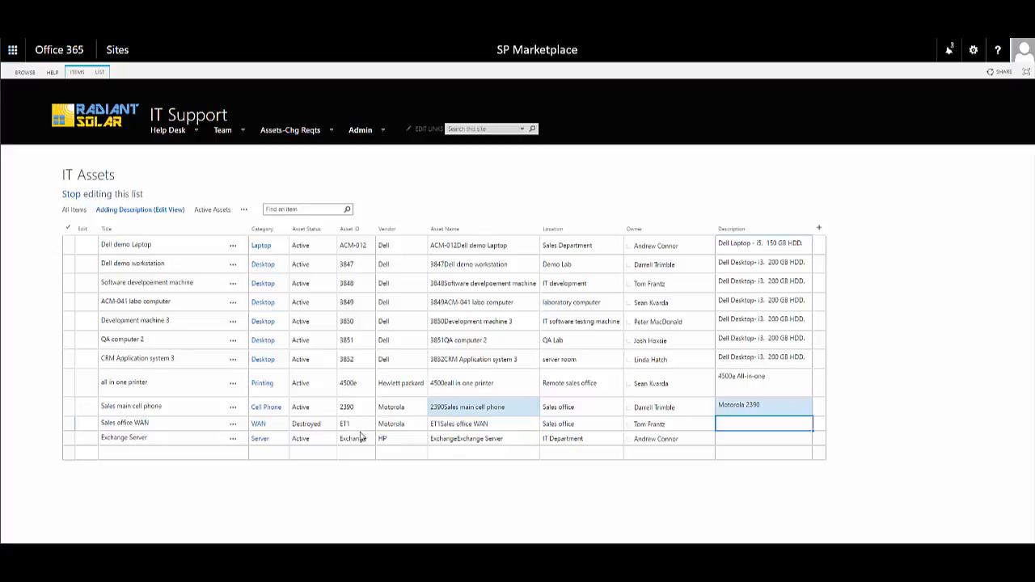
# Step: Enter "Exchange Server i5 1TB HDD" as the Exchange Server's Description and stop editing the list
pyautogui.click(741, 439)
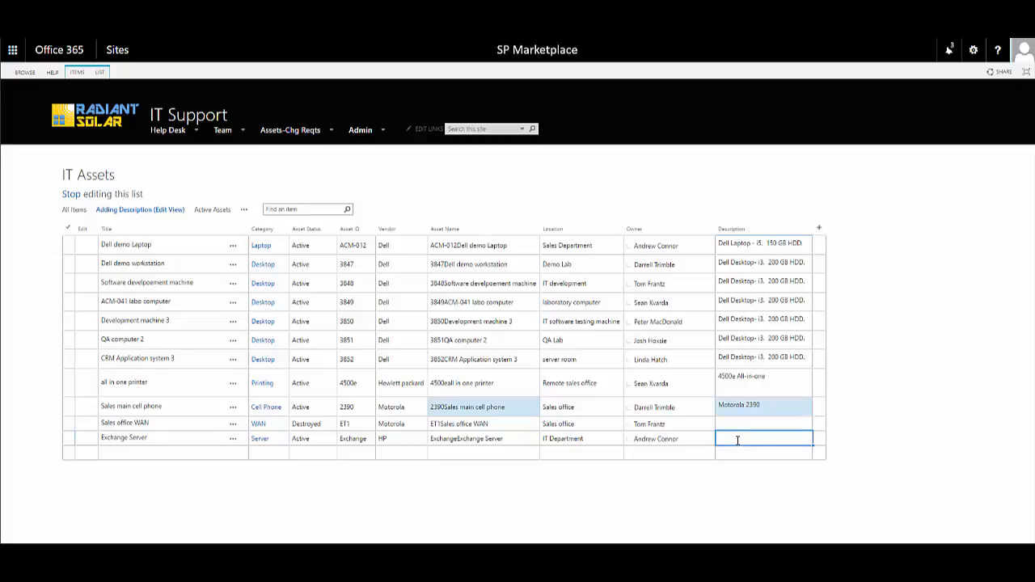
pyautogui.click(738, 440)
pyautogui.write('Exchang')
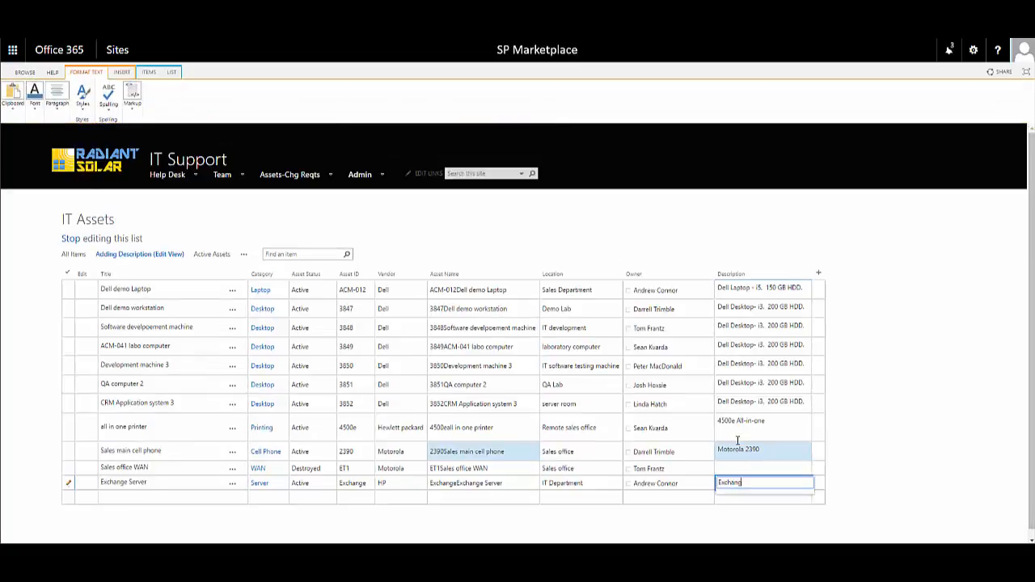
pyautogui.write('e Server i5 1TB HDD')
pyautogui.click(71, 240)
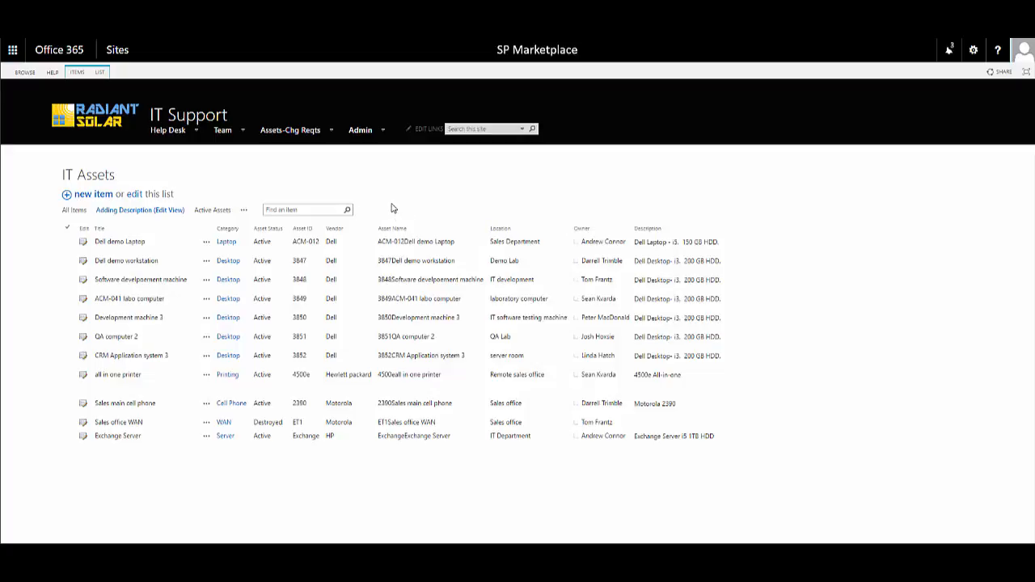
# Step: Check the list's other views and view creation options, then switch IT Assets to the All Items view
pyautogui.click(243, 211)
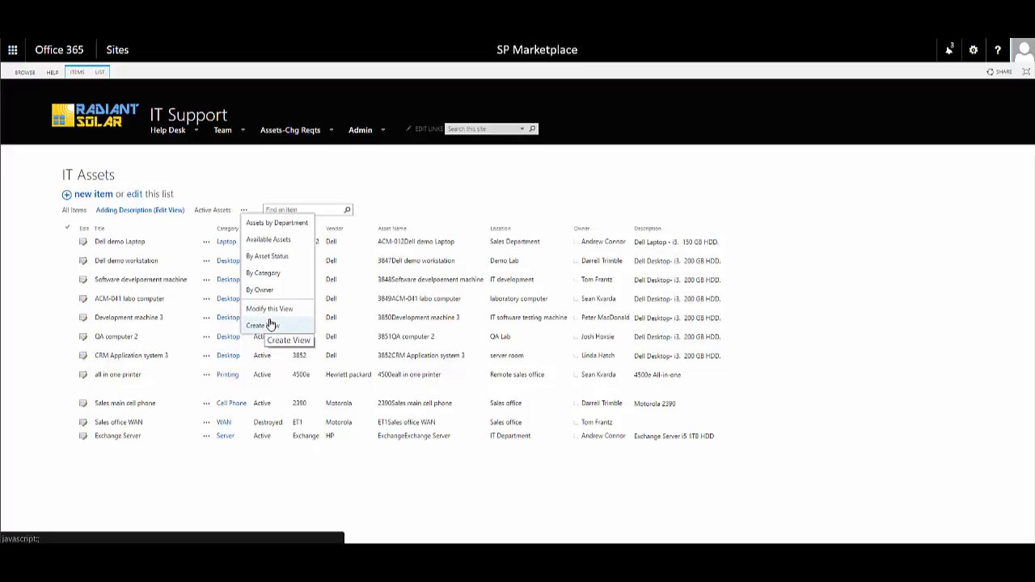
pyautogui.click(192, 477)
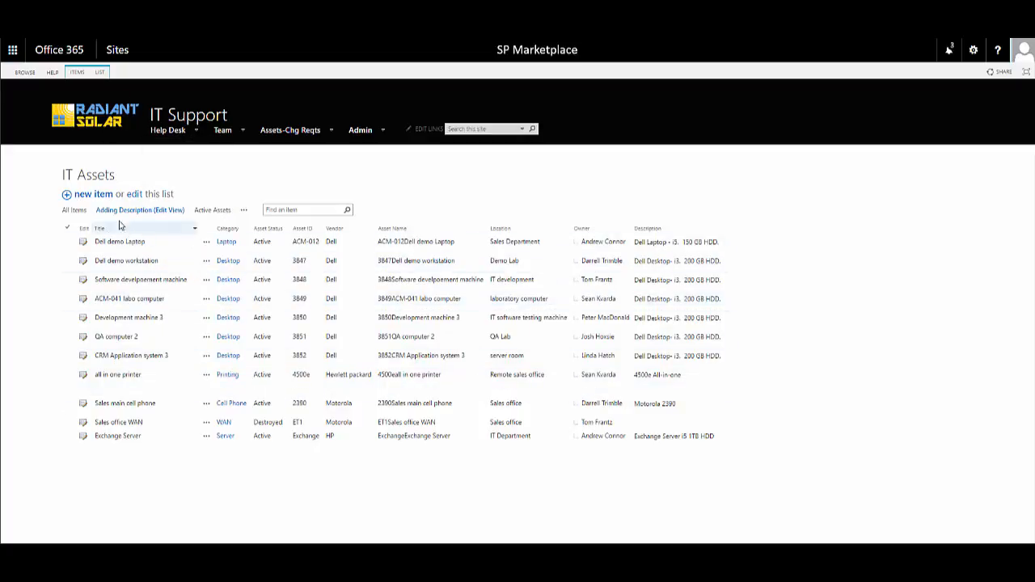
pyautogui.click(73, 212)
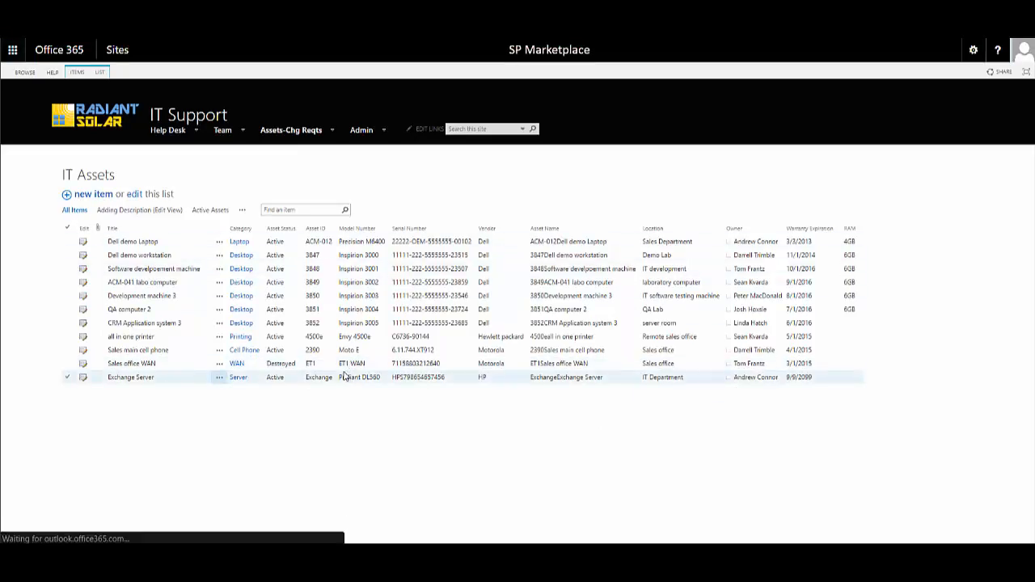
# Step: Examine the IT Assets list's connect and export options, including Export to Excel, without running an export
pyautogui.moveTo(150, 127)
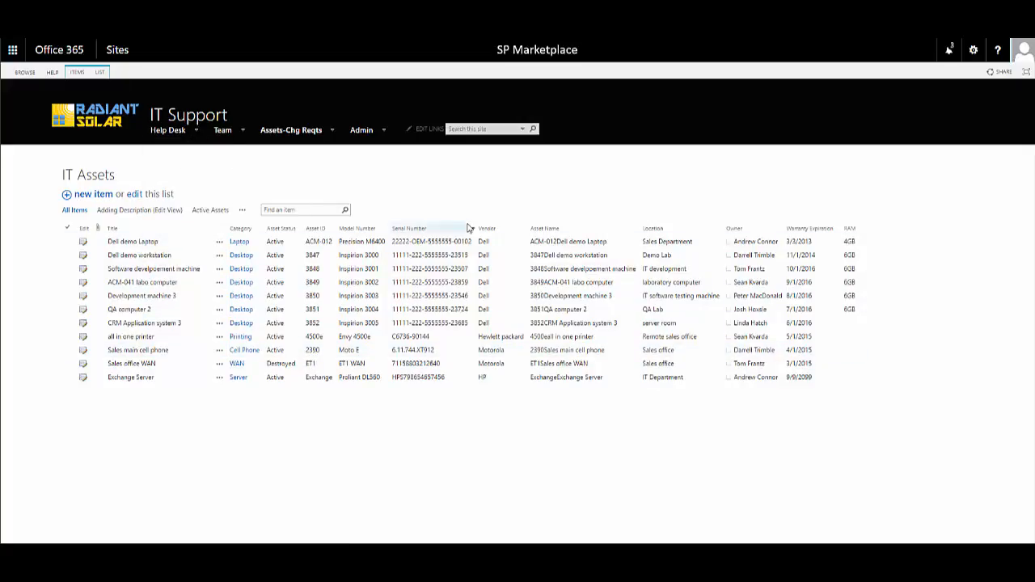
pyautogui.click(100, 73)
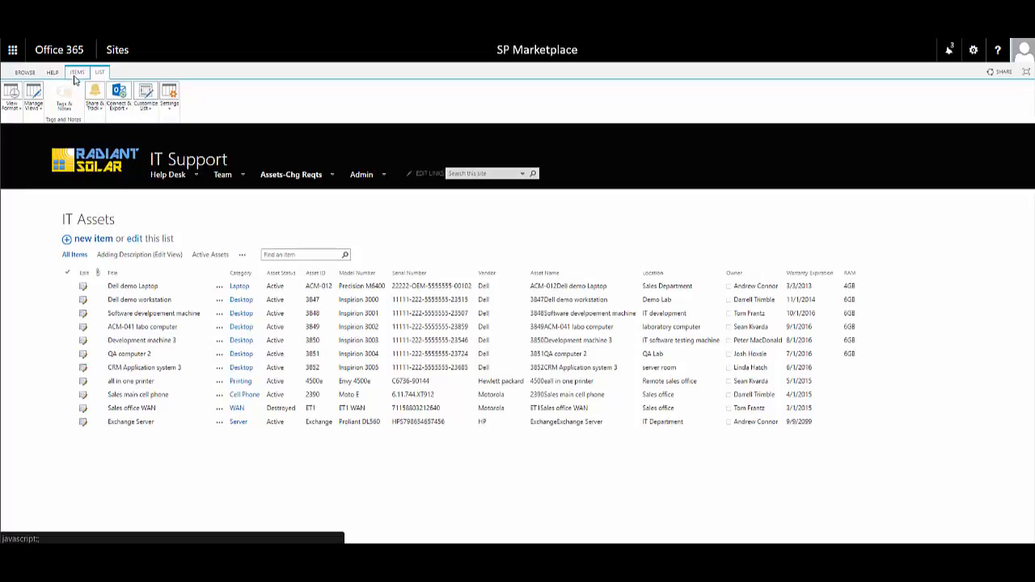
pyautogui.click(121, 109)
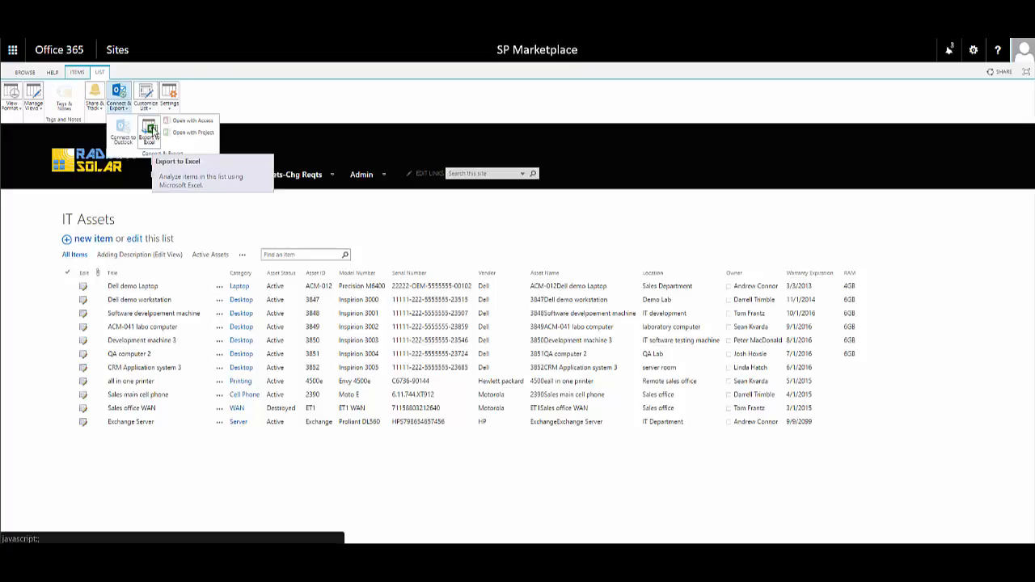
pyautogui.click(222, 98)
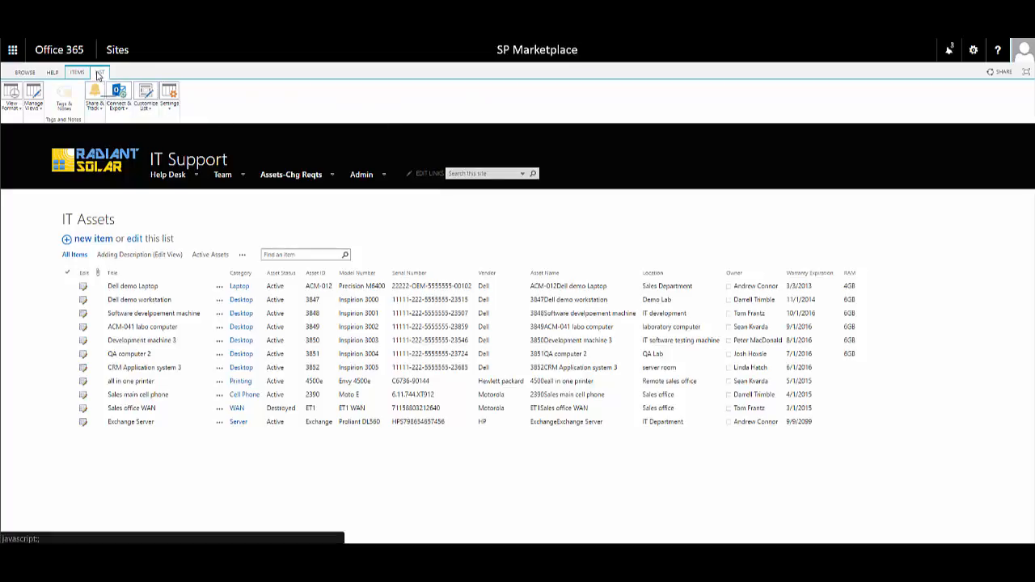
pyautogui.click(117, 95)
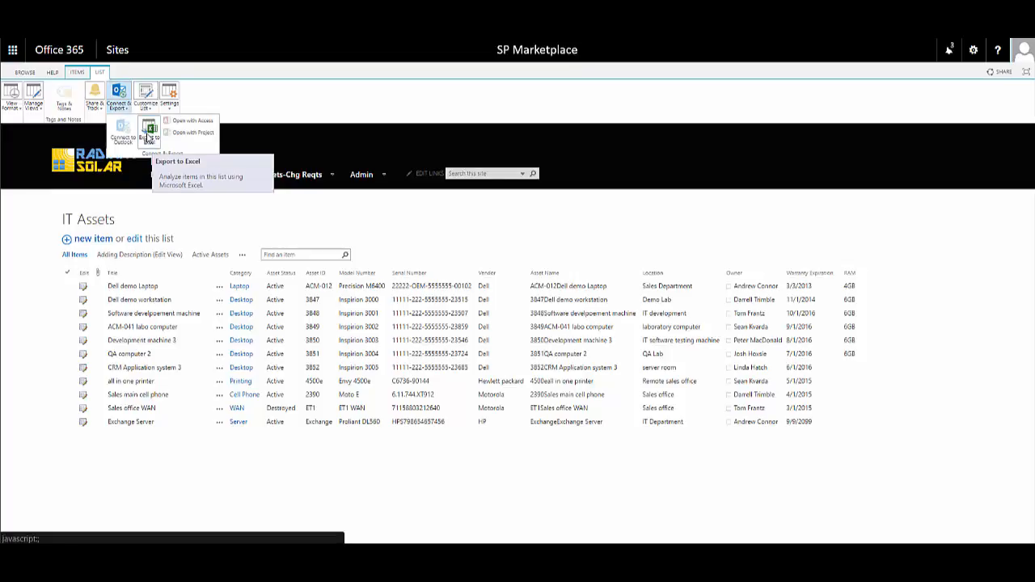
pyautogui.click(244, 104)
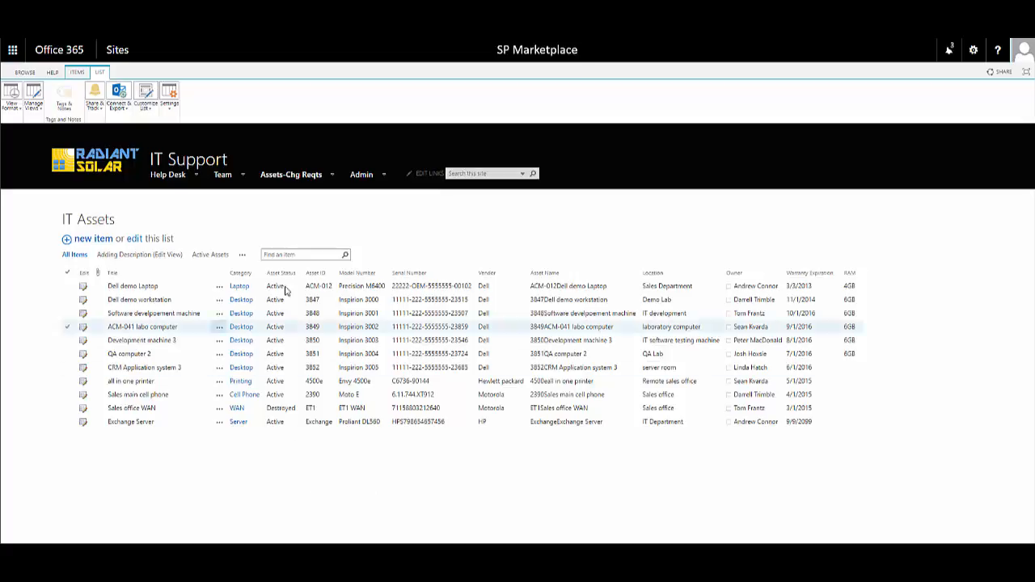
# Step: Search the IT Assets list for "de", for "dell" and for the wildcard term "de*"
pyautogui.click(290, 256)
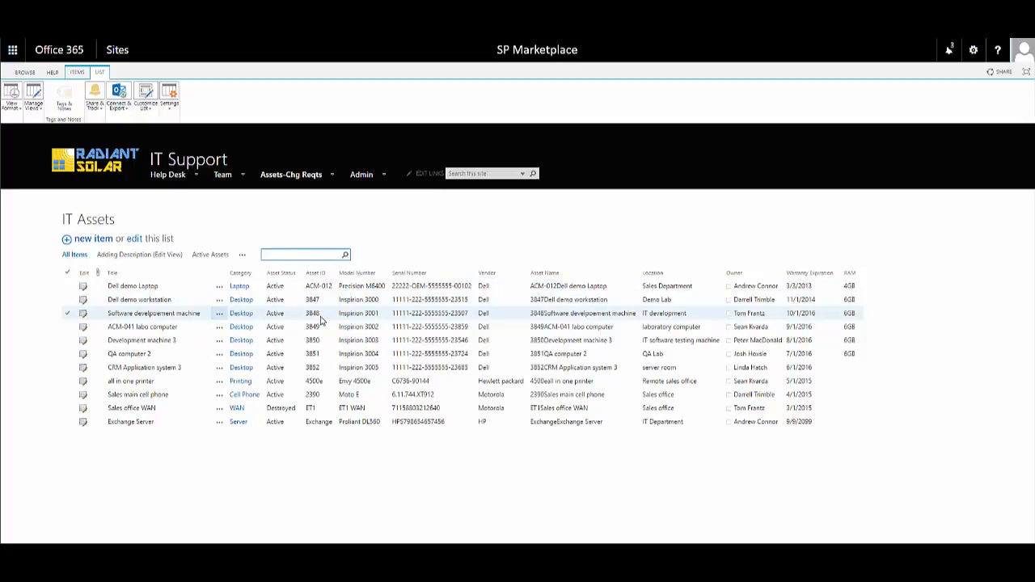
pyautogui.write('de')
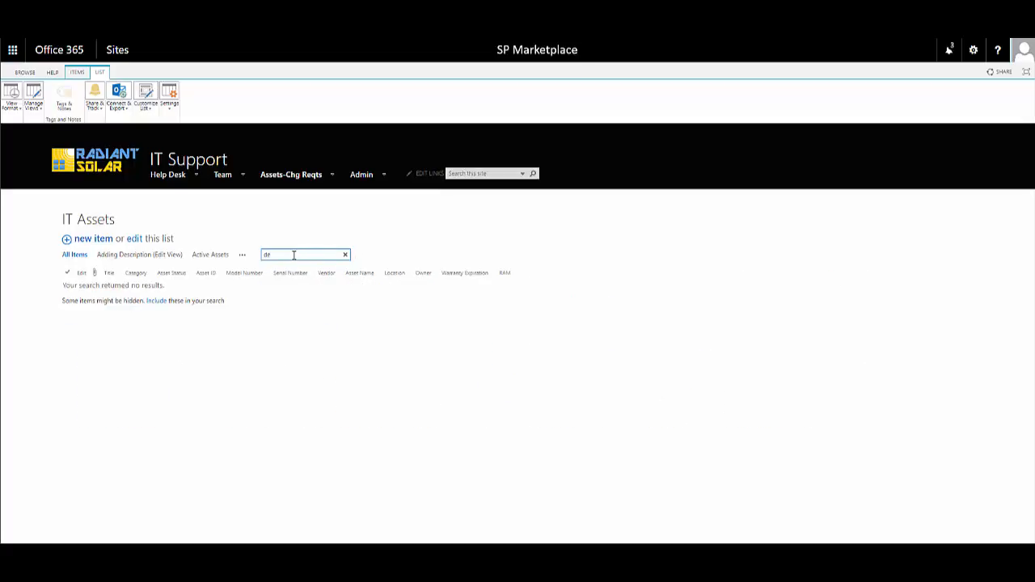
pyautogui.moveTo(294, 254); pyautogui.dragTo(257, 250)
pyautogui.press('BackSpace')
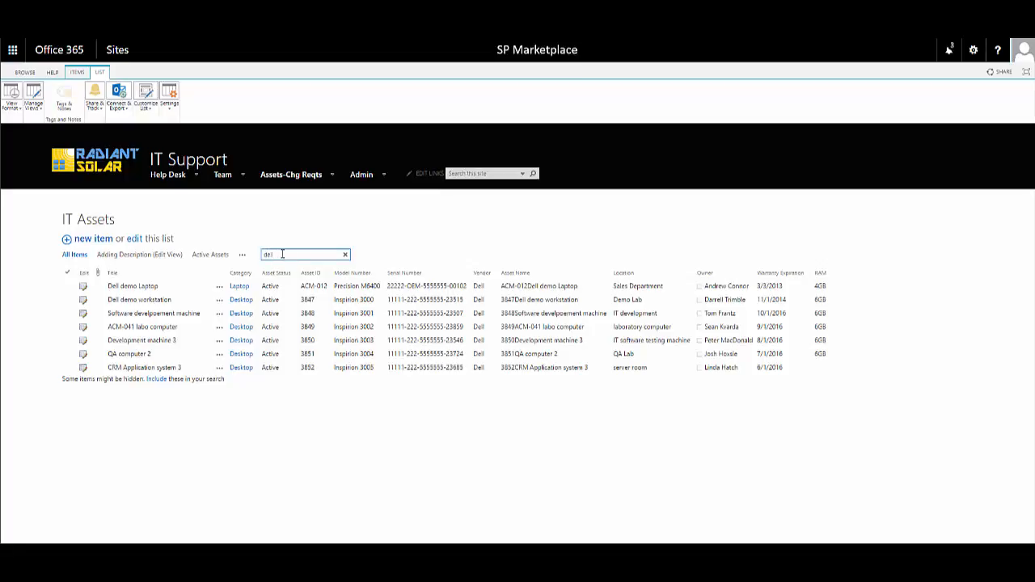
pyautogui.press('BackSpace')
pyautogui.press('Return')
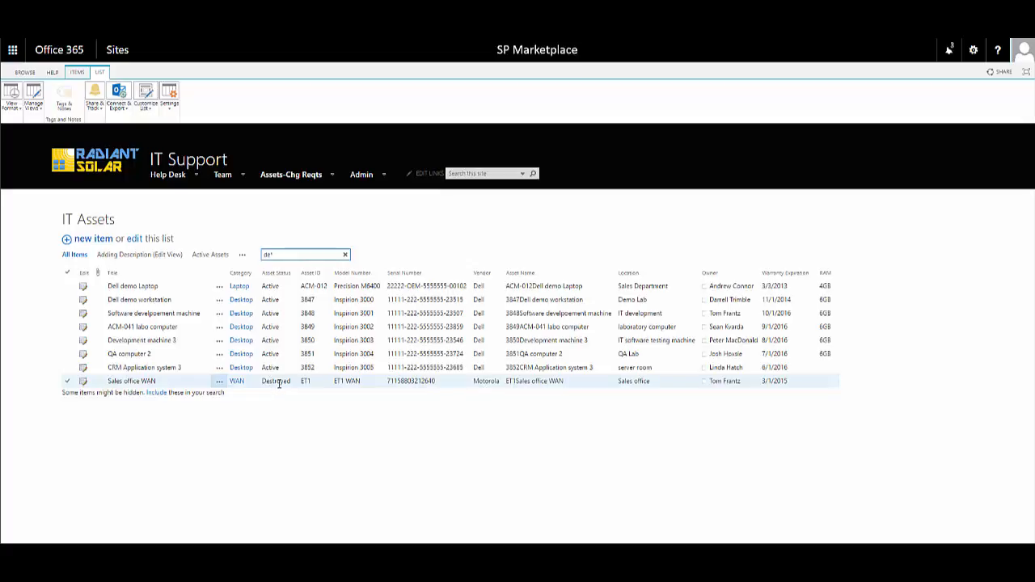
# Step: Search the IT Assets list with the wildcard term "ins*" to match model names
pyautogui.moveTo(280, 254); pyautogui.dragTo(256, 254)
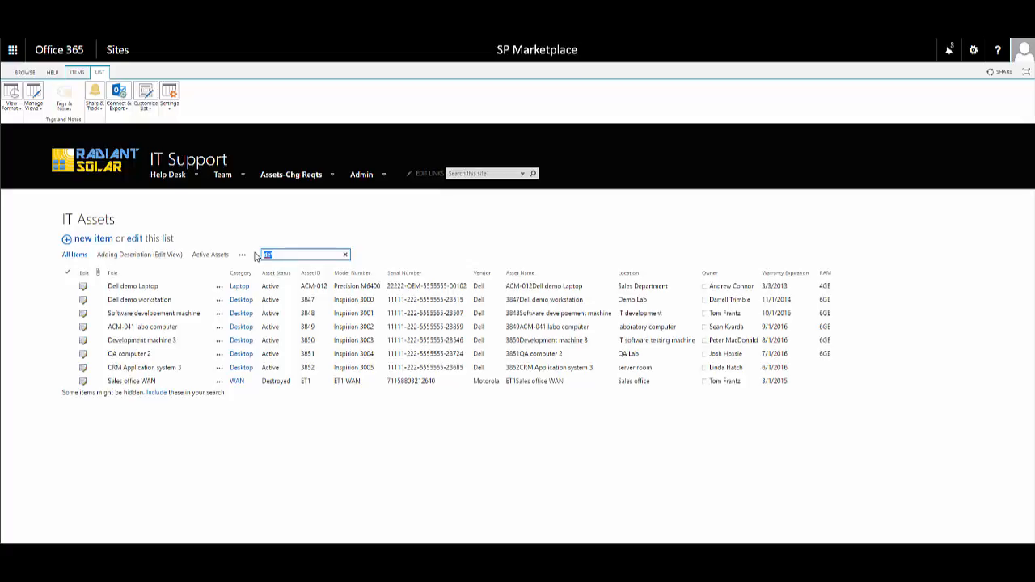
pyautogui.press('BackSpace')
pyautogui.write('h')
pyautogui.write('ns*')
pyautogui.press('Return')
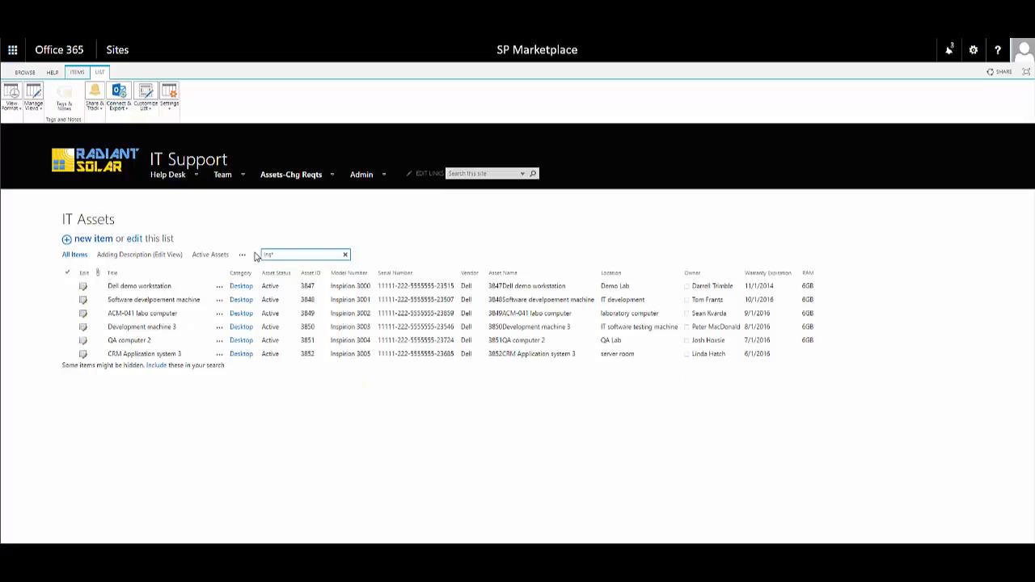
pyautogui.click(283, 211)
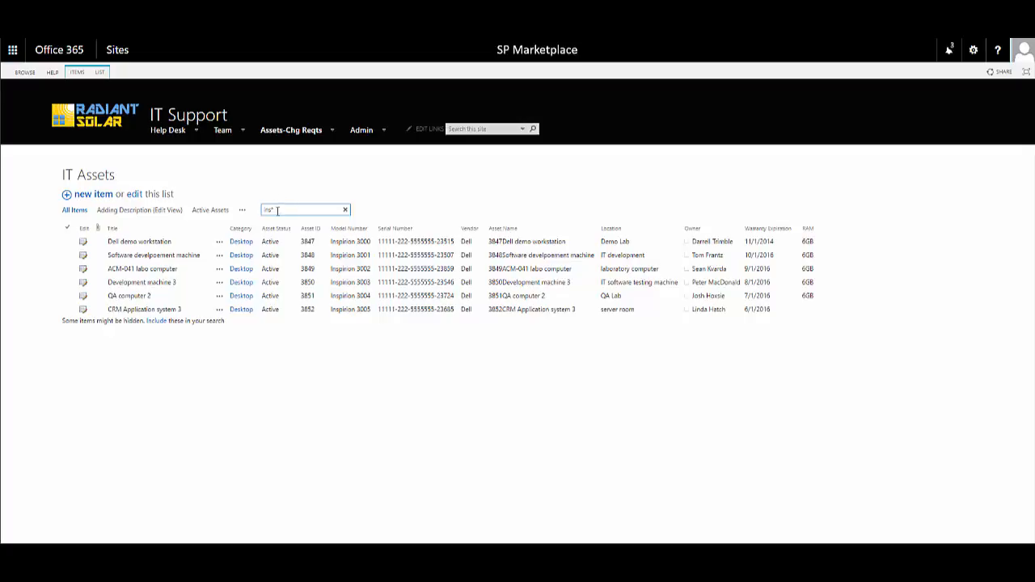
# Step: Search the IT Assets list for asset ID 3847, and broaden the search to "384*"
pyautogui.moveTo(279, 210); pyautogui.dragTo(254, 202)
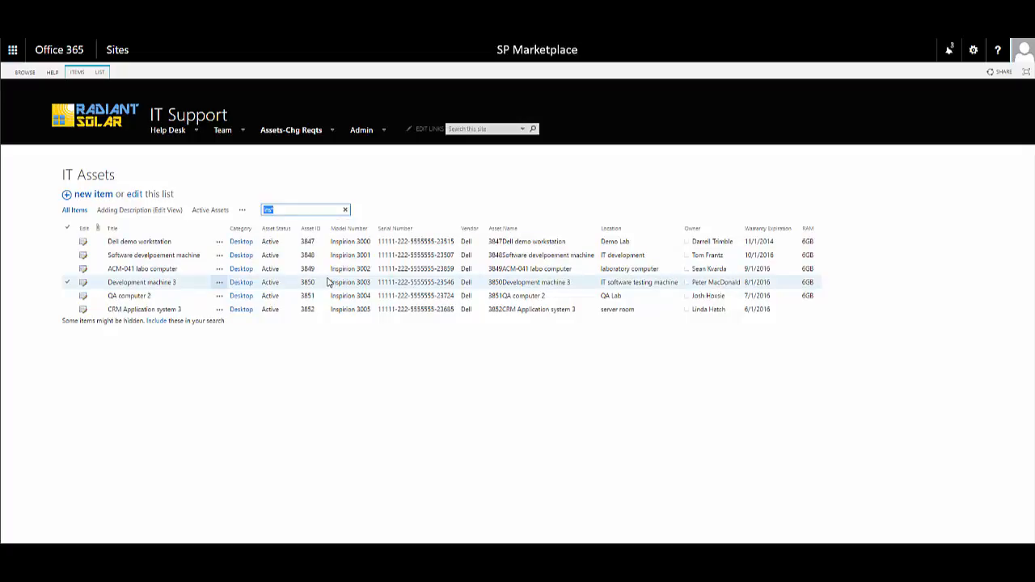
pyautogui.write('3847')
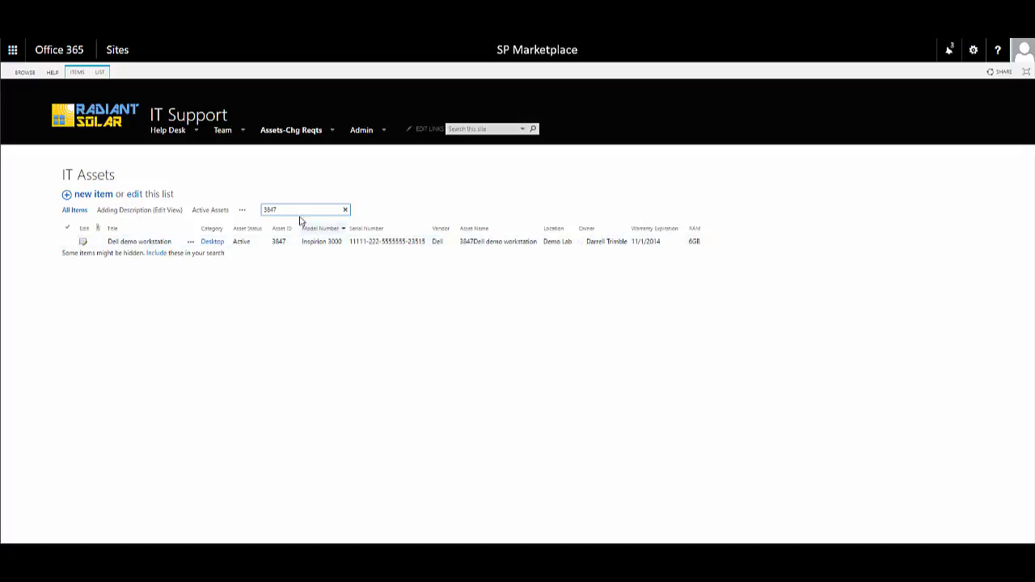
pyautogui.press('BackSpace')
pyautogui.write('*')
pyautogui.press('Return')
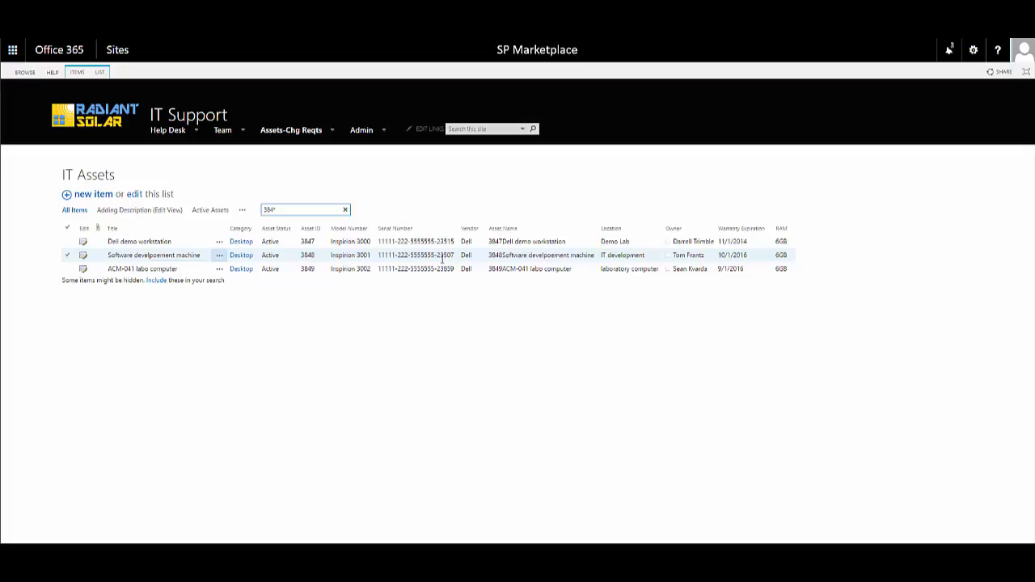
# Step: Search the IT Assets list by title for "software", "software develpoement" and the wildcard term "softwa*"
pyautogui.click(284, 209)
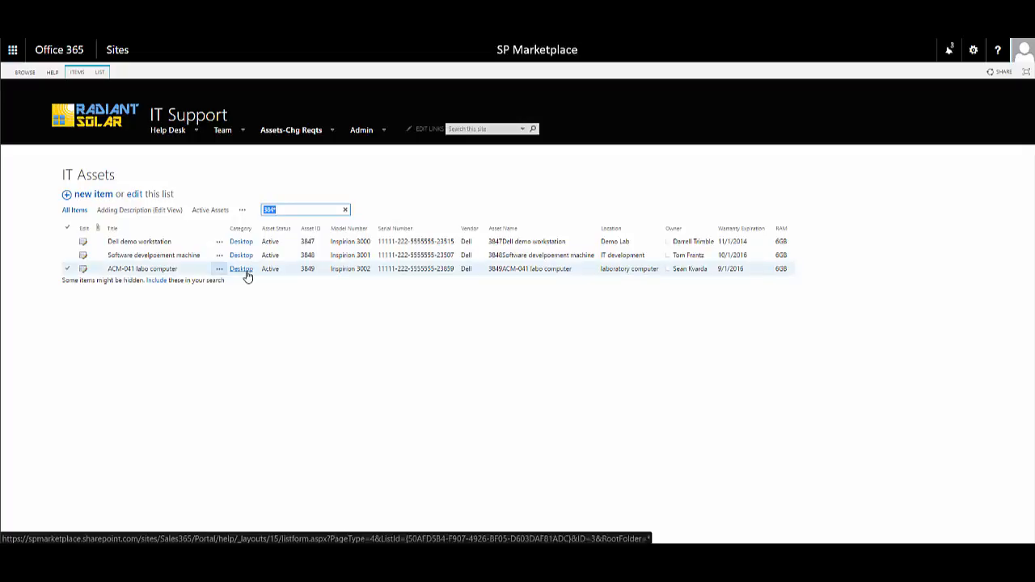
pyautogui.write('software')
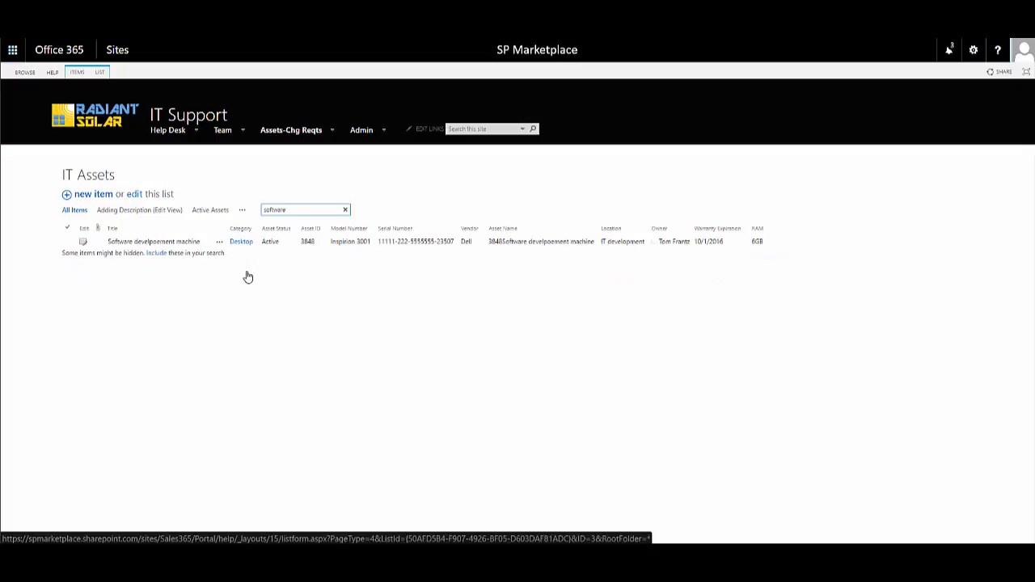
pyautogui.click(293, 210)
pyautogui.write('develpoement')
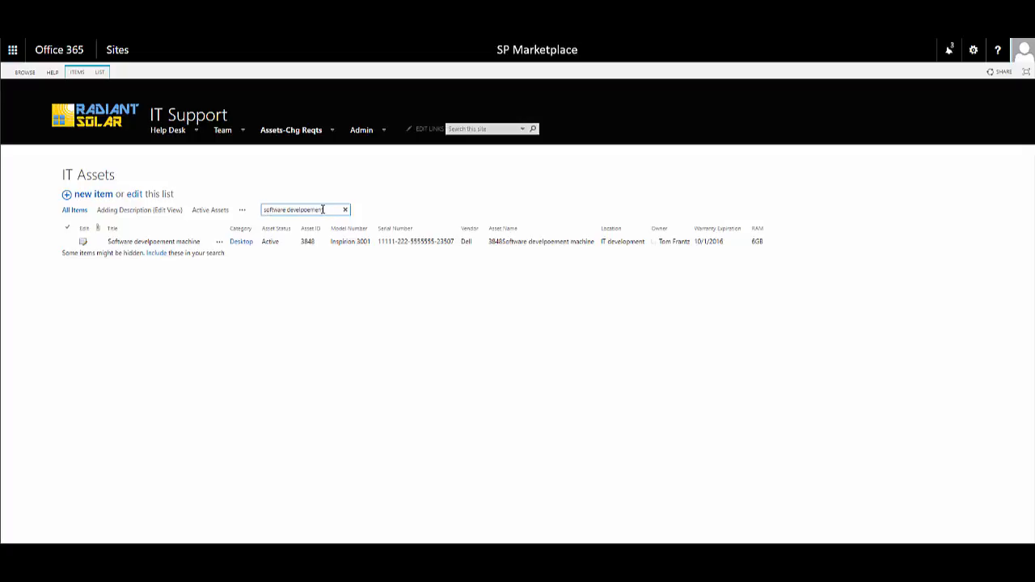
pyautogui.moveTo(326, 209); pyautogui.dragTo(280, 209)
pyautogui.press('BackSpace')
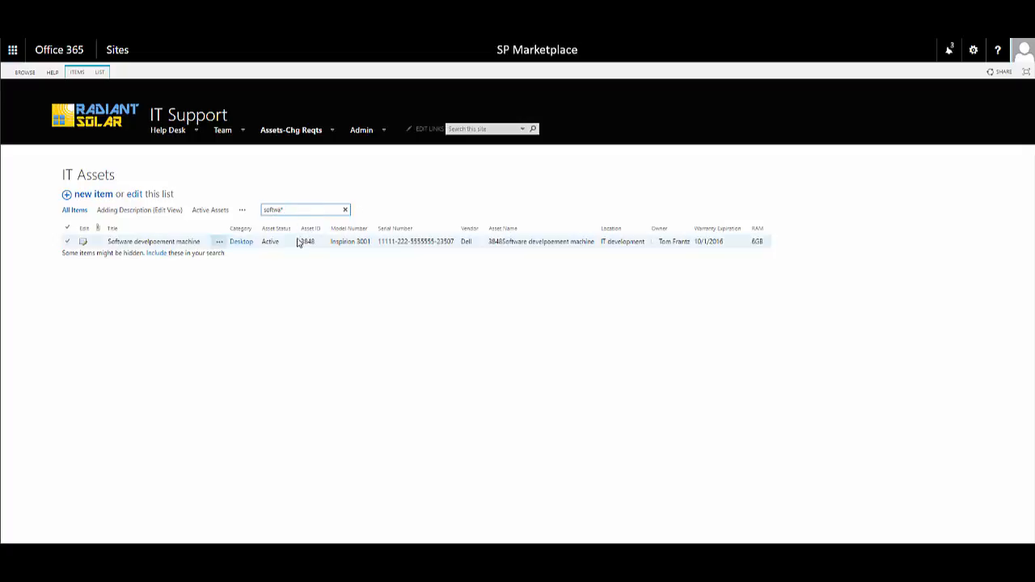
# Step: Search the IT Assets list for 3847 again, and widen the search to "38*"
pyautogui.moveTo(285, 210); pyautogui.dragTo(256, 212)
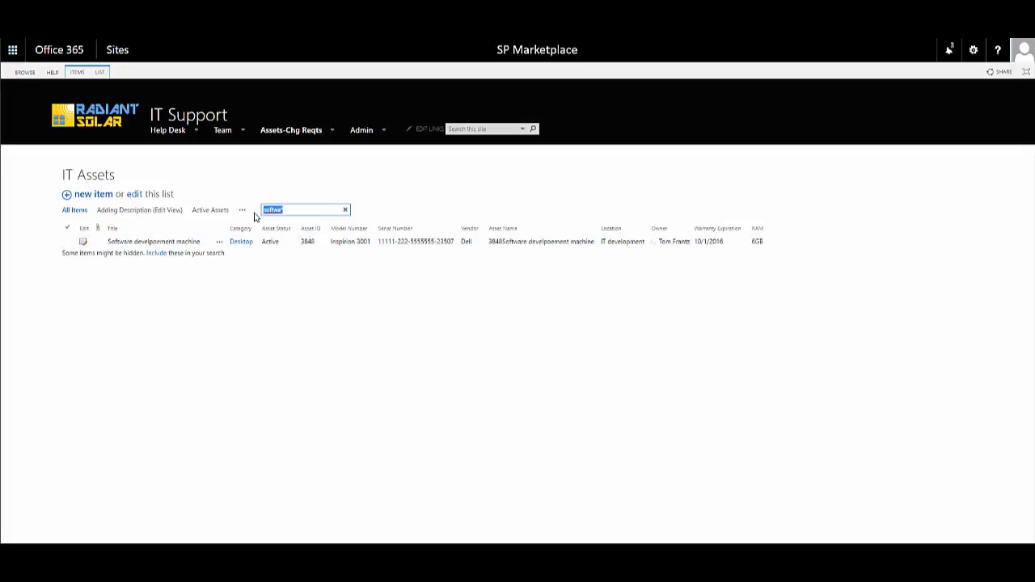
pyautogui.write('3847')
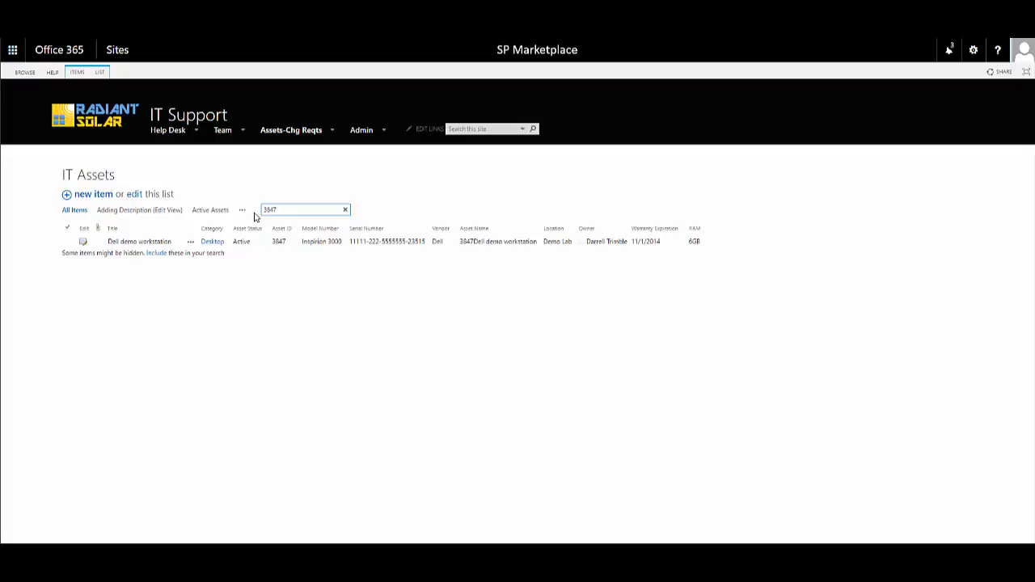
pyautogui.moveTo(288, 209); pyautogui.dragTo(249, 214)
pyautogui.write('38')
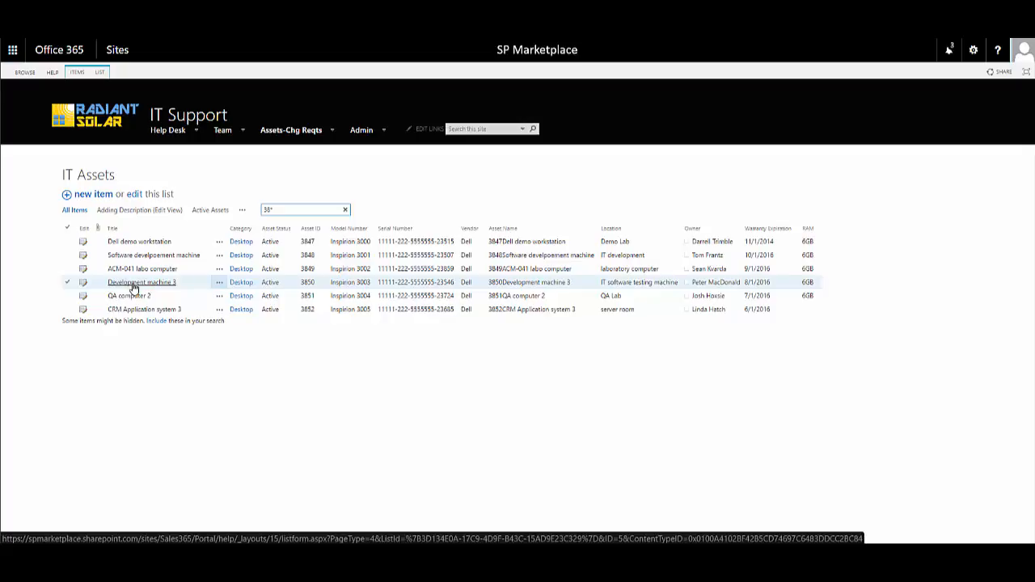
# Step: Delete only the Development machine 3 asset from the filtered list, sending it to the site Recycle Bin
pyautogui.click(68, 283)
pyautogui.click(68, 270)
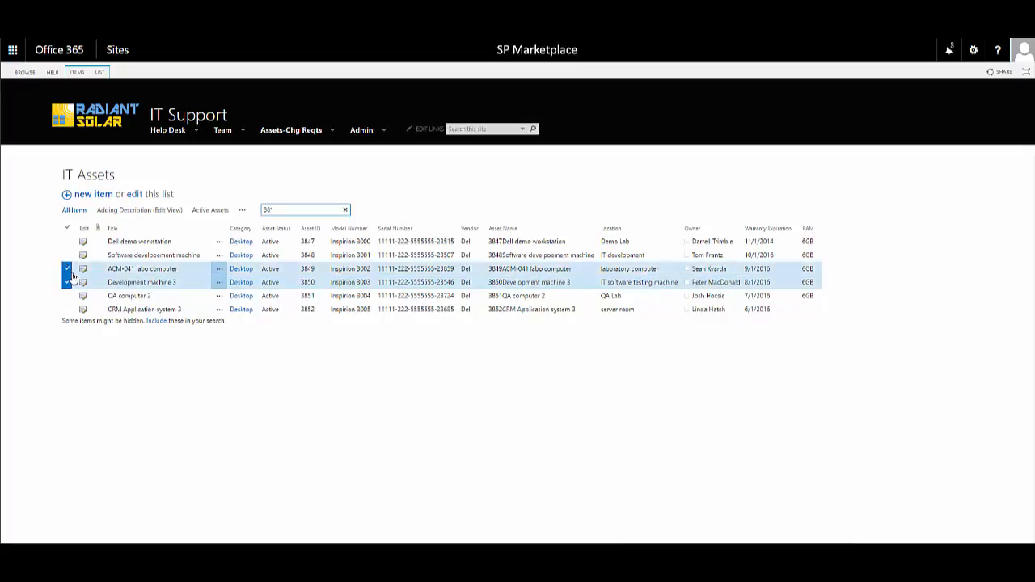
pyautogui.click(68, 255)
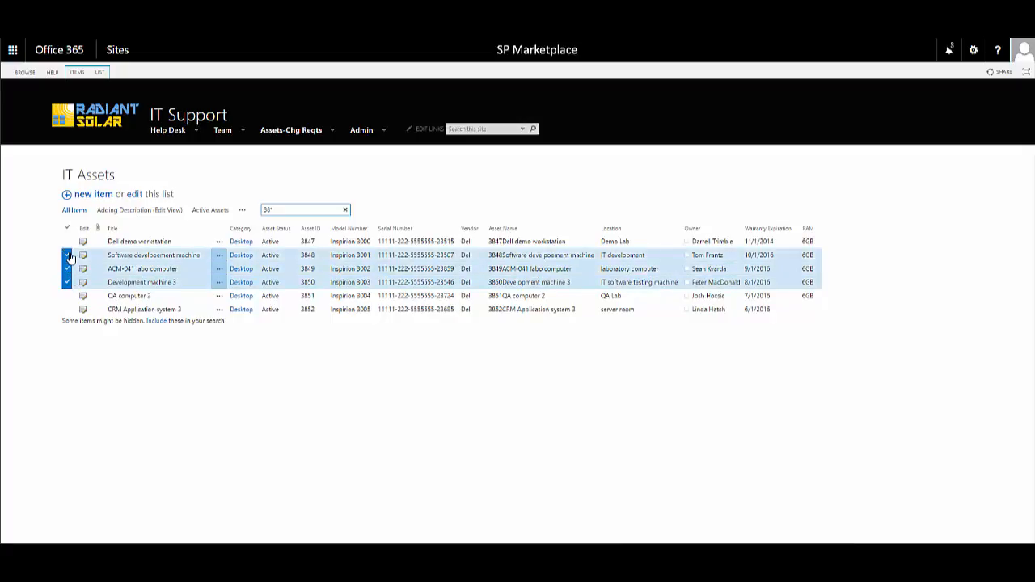
pyautogui.click(68, 255)
pyautogui.click(68, 270)
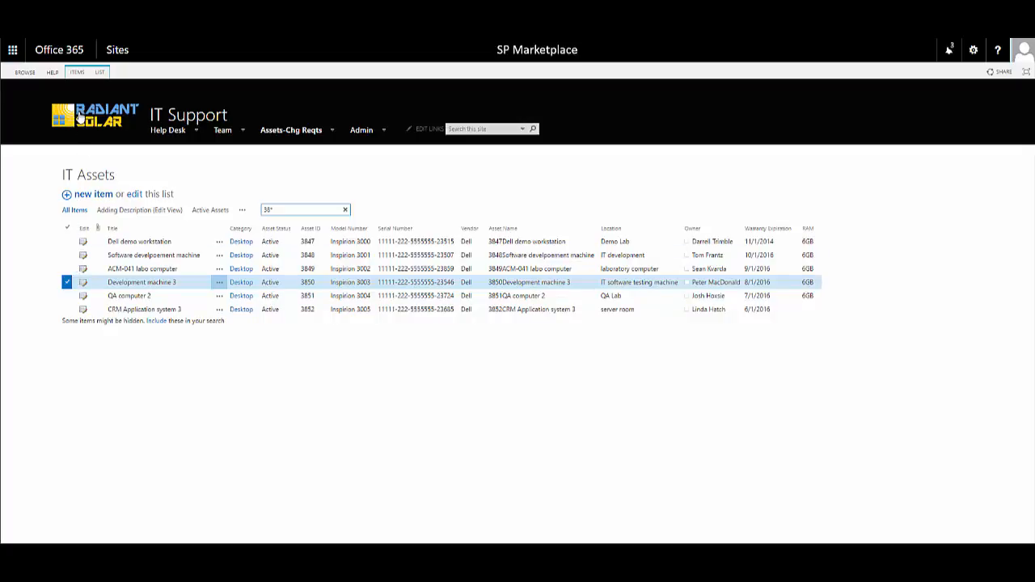
pyautogui.click(77, 73)
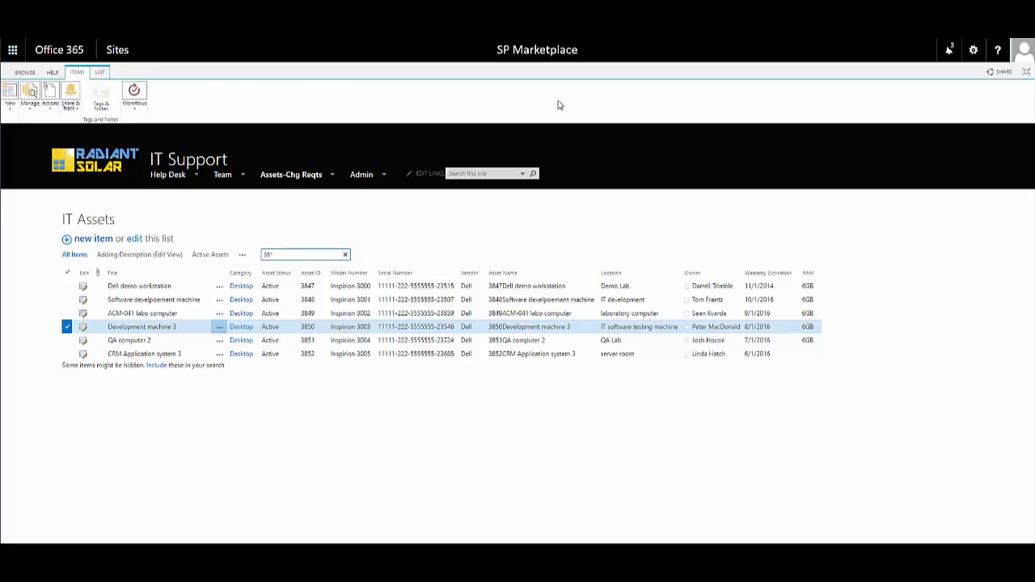
pyautogui.click(28, 110)
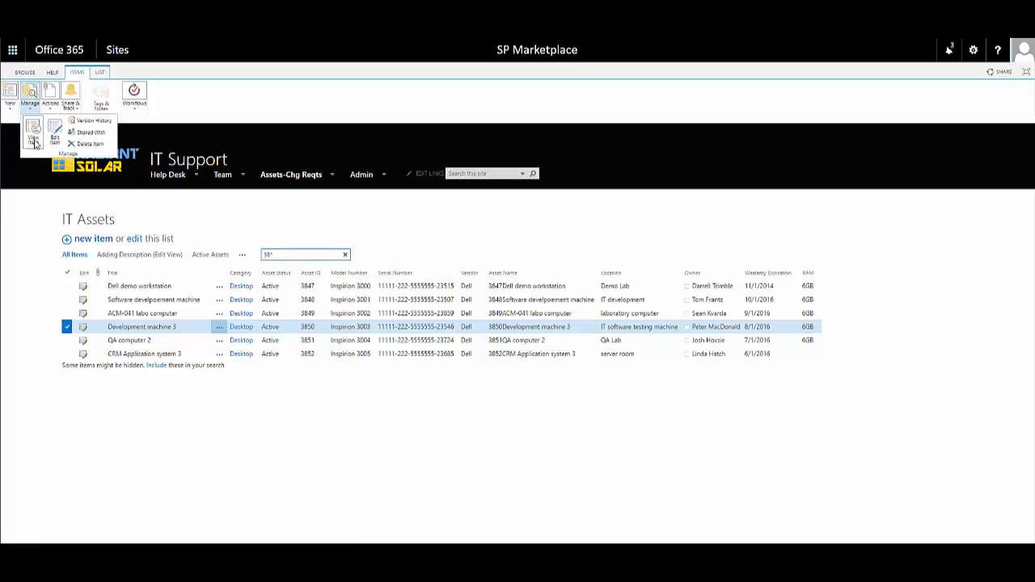
pyautogui.click(88, 144)
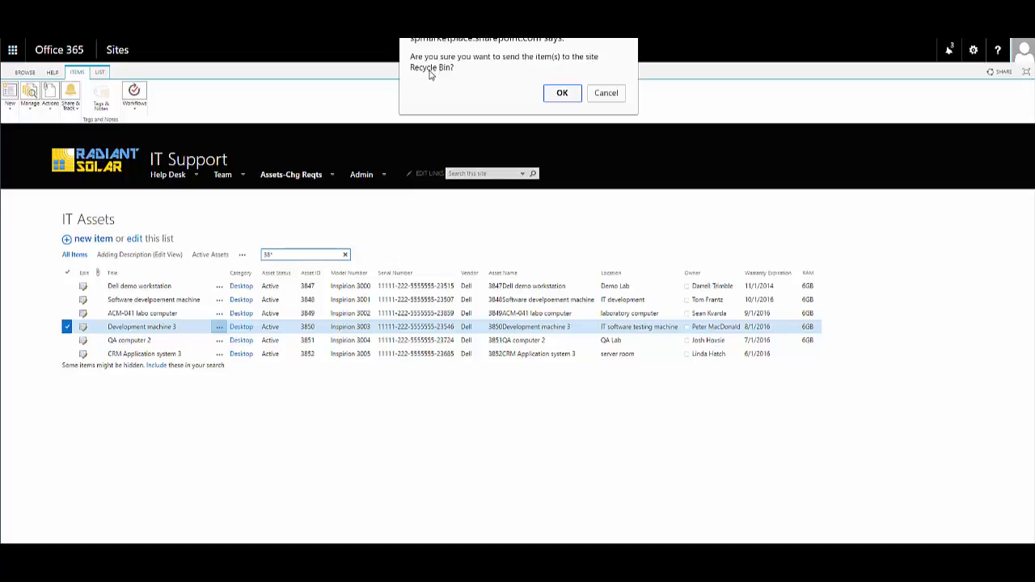
pyautogui.click(562, 93)
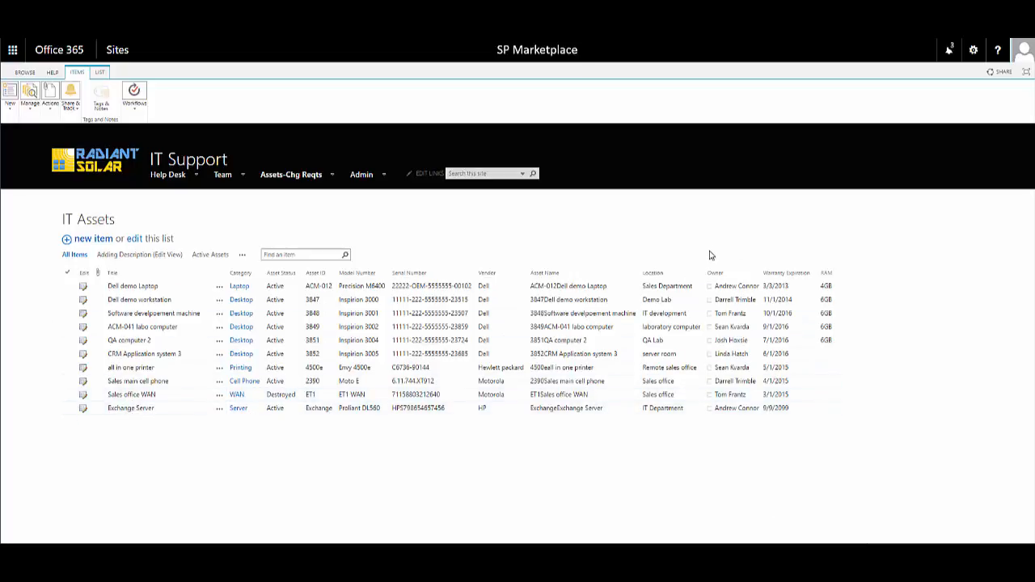
# Step: Restore the deleted IT Assets item (ID:5) from the site's Recycle Bin
pyautogui.click(974, 51)
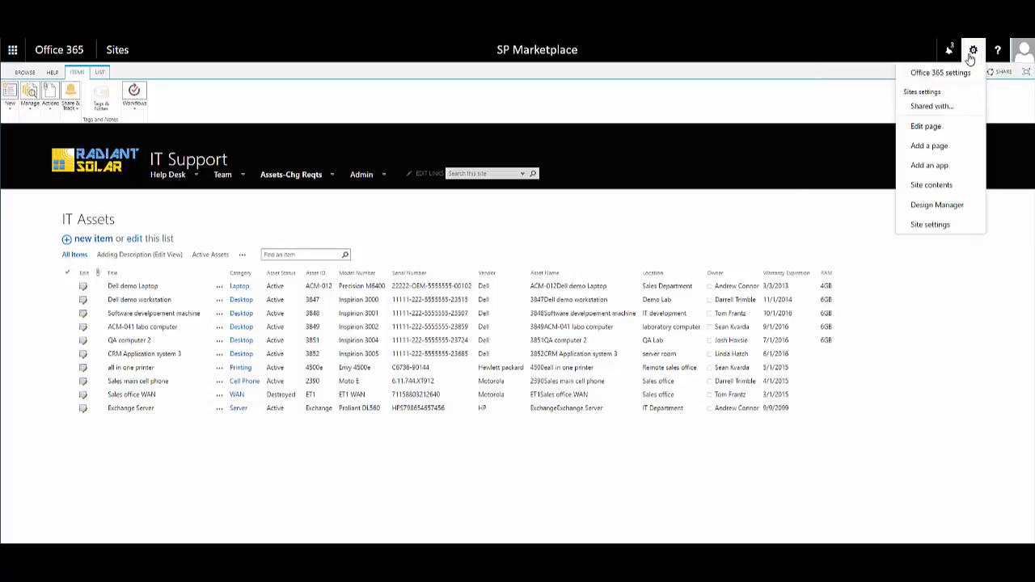
pyautogui.click(939, 186)
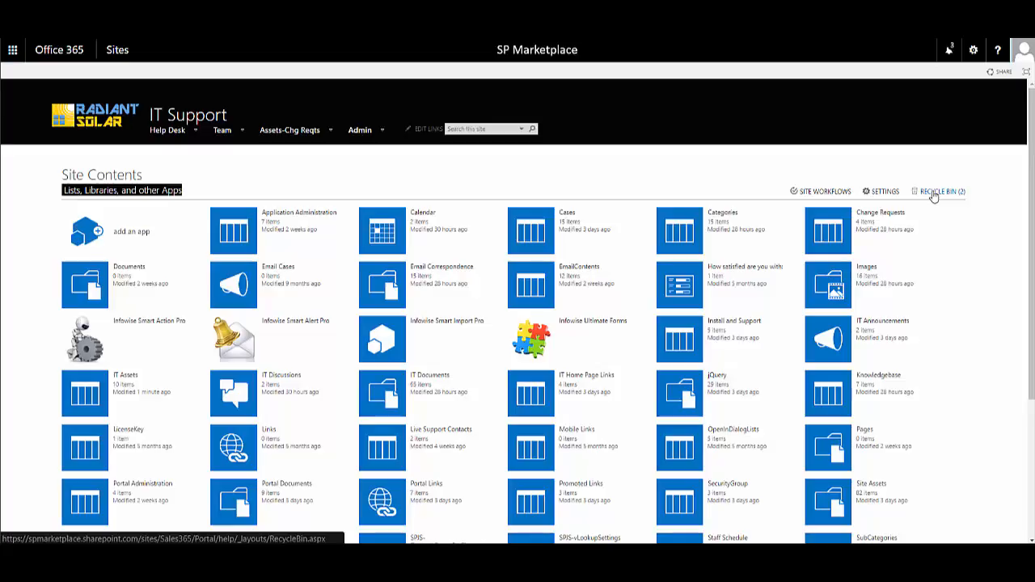
pyautogui.click(938, 192)
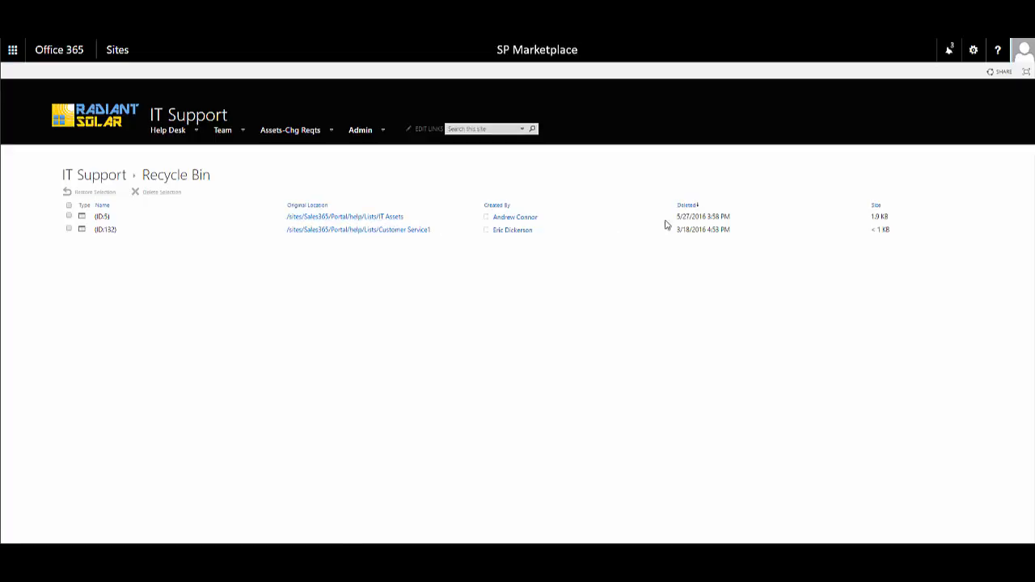
pyautogui.click(69, 218)
pyautogui.click(87, 195)
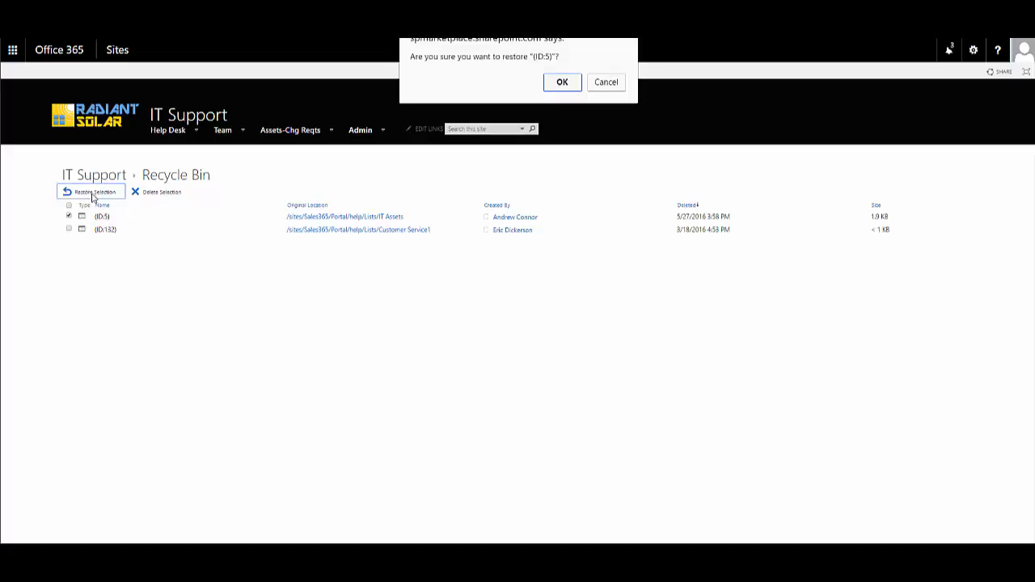
pyautogui.click(562, 83)
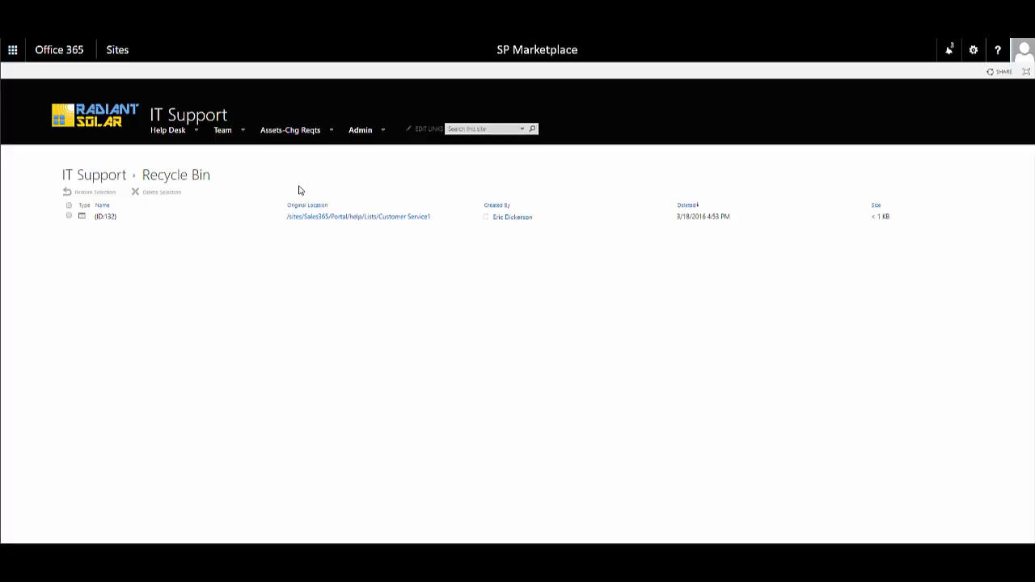
# Step: Return to the full list of all IT assets to check the restored item
pyautogui.moveTo(301, 134)
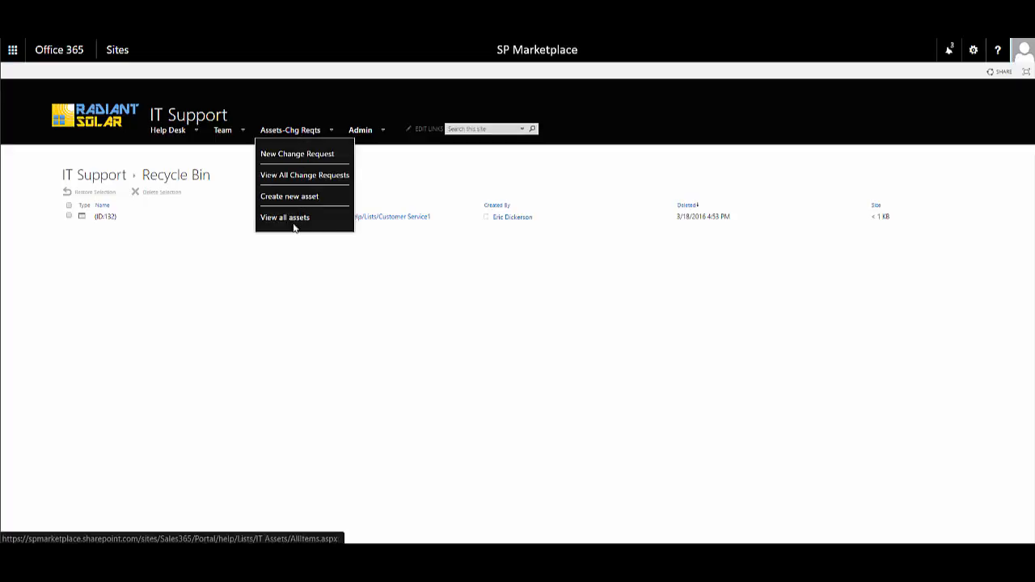
pyautogui.click(289, 217)
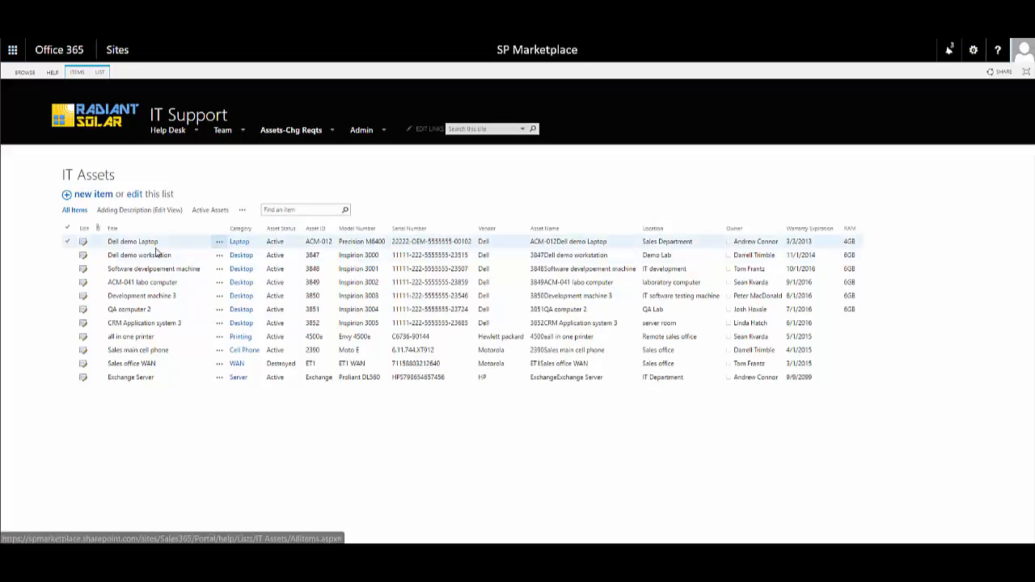
pyautogui.click(172, 352)
pyautogui.click(184, 323)
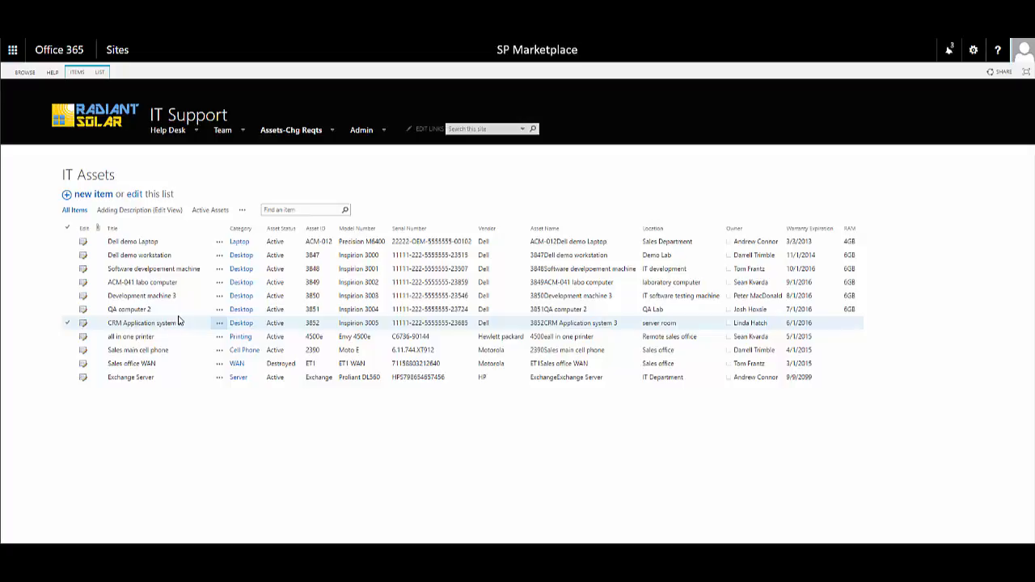
# Step: Select the Dell demo Laptop asset and examine the management and workflow commands available for it
pyautogui.click(67, 241)
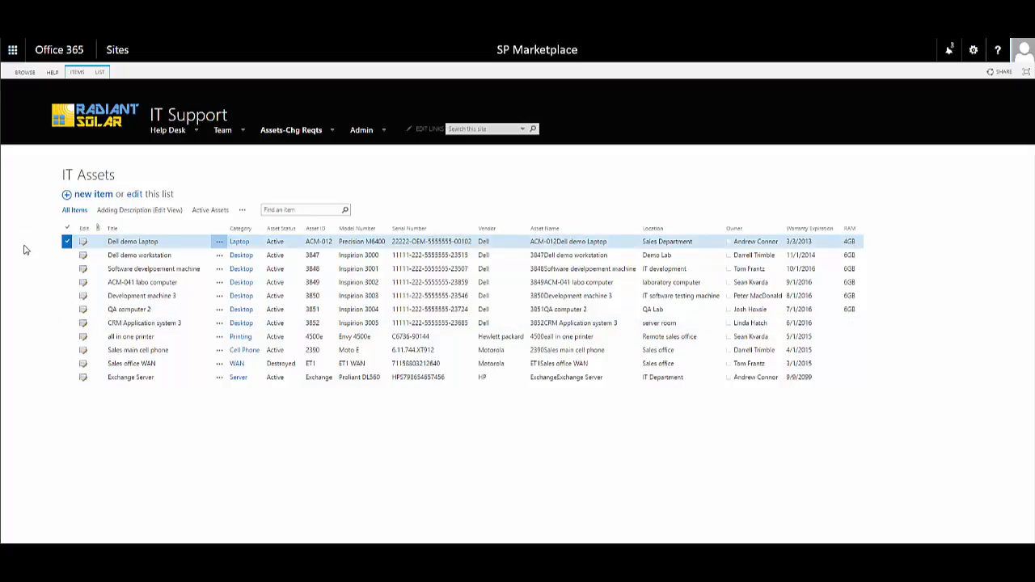
pyautogui.click(77, 72)
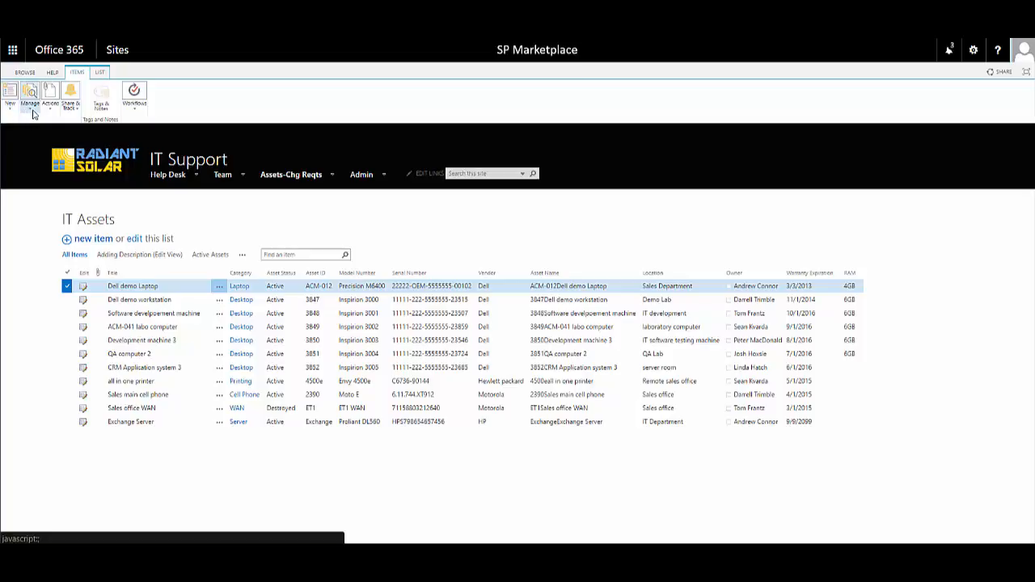
pyautogui.click(32, 115)
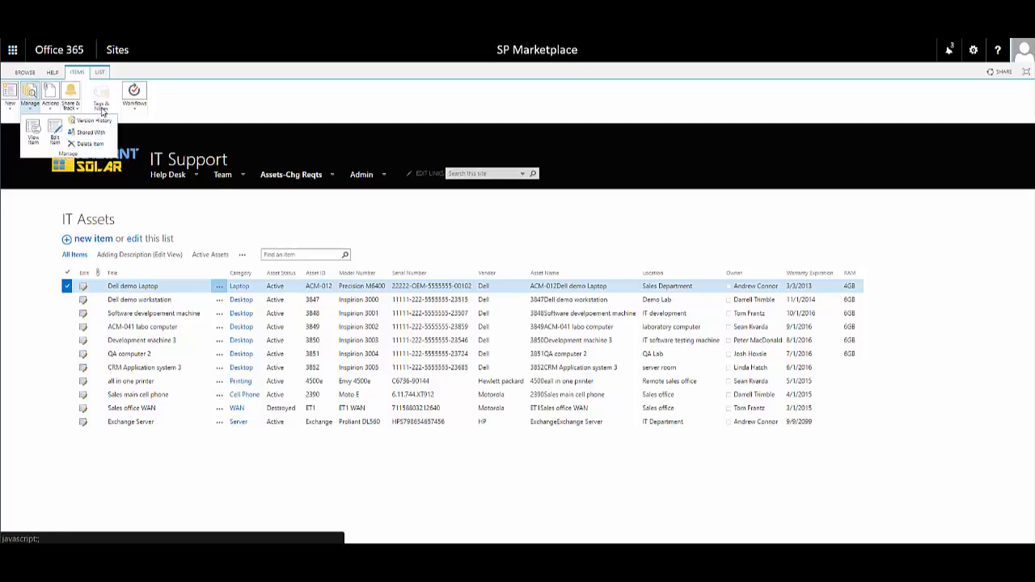
pyautogui.click(163, 106)
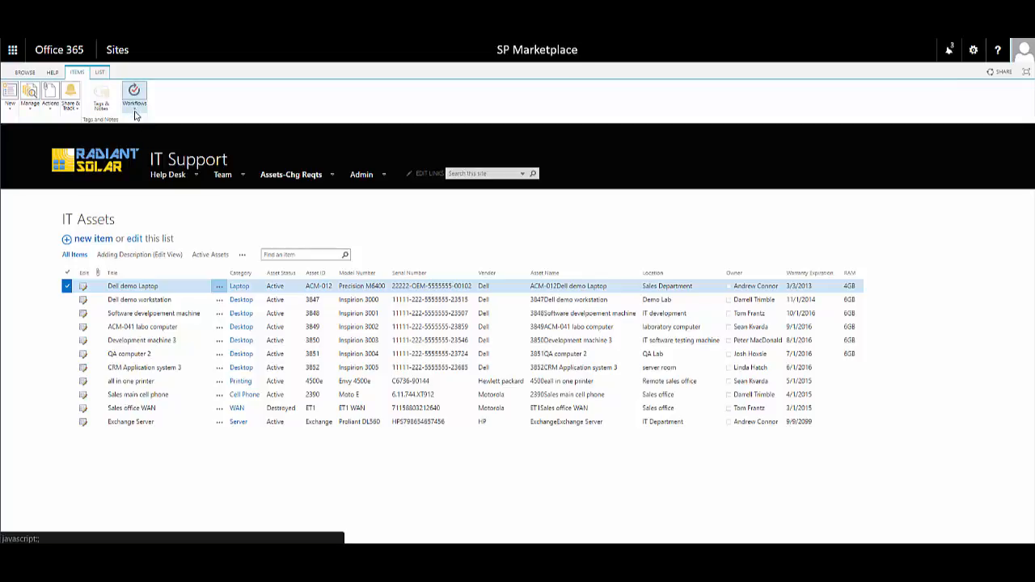
pyautogui.click(135, 109)
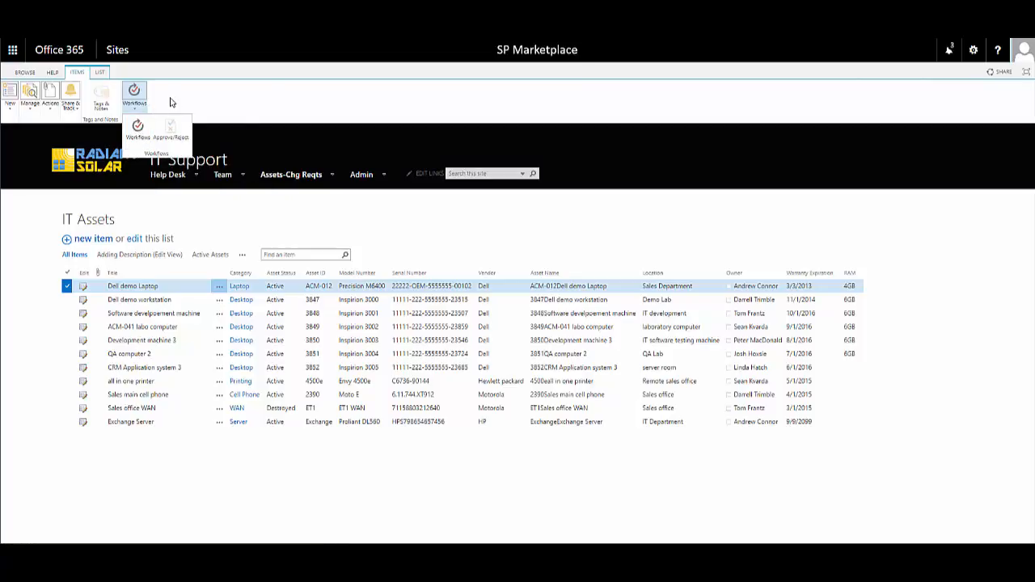
pyautogui.click(170, 102)
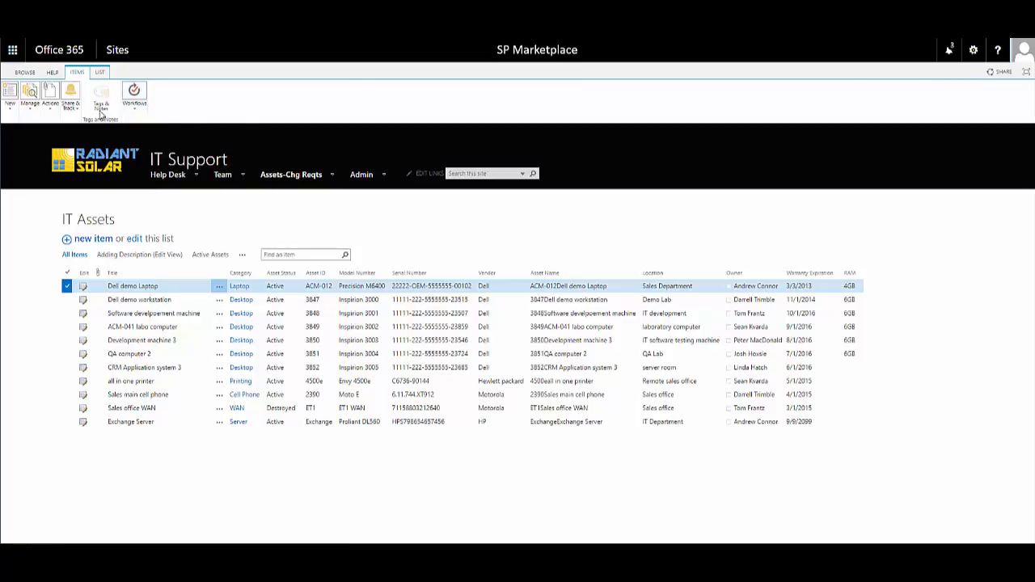
# Step: Check the Run Actions dialog for the Dell demo Laptop asset, and review its remaining sharing and tracking options
pyautogui.click(73, 108)
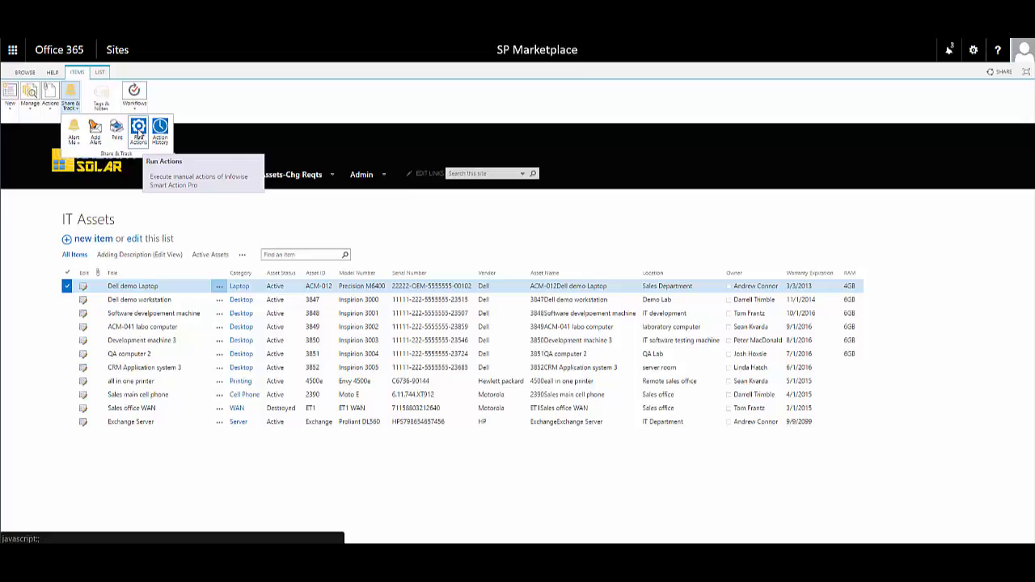
pyautogui.click(137, 132)
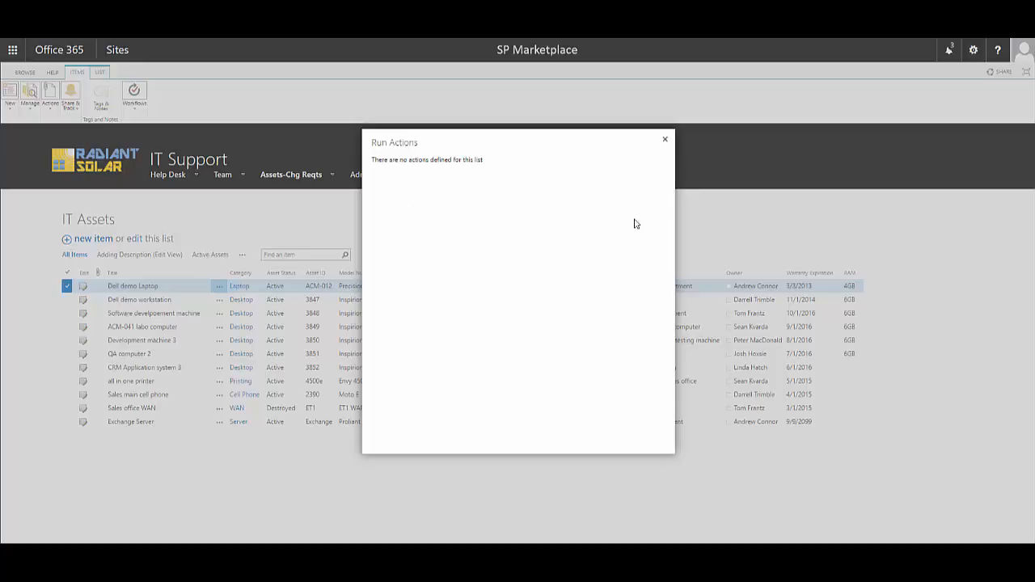
pyautogui.click(664, 144)
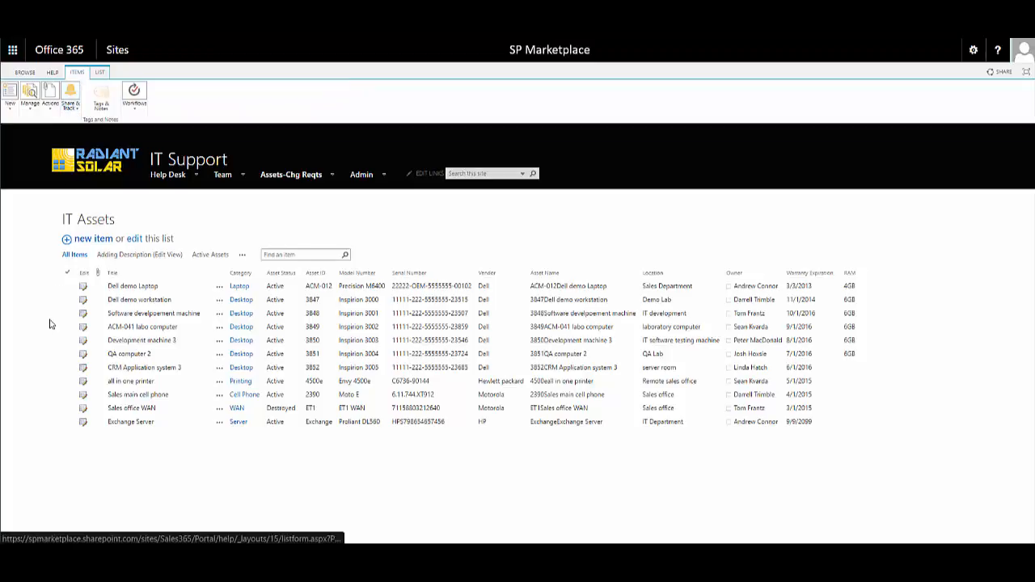
pyautogui.click(67, 287)
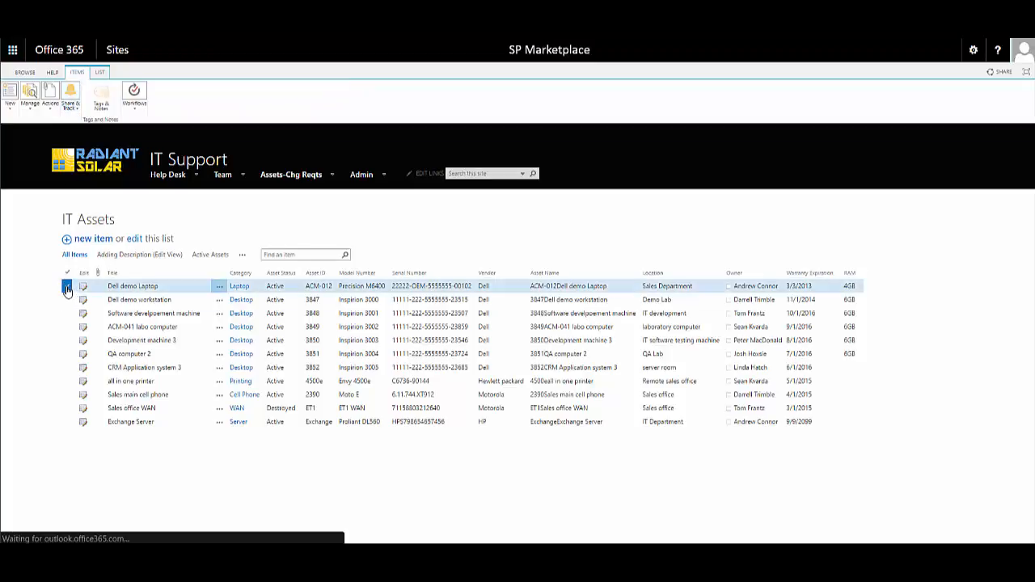
pyautogui.click(71, 104)
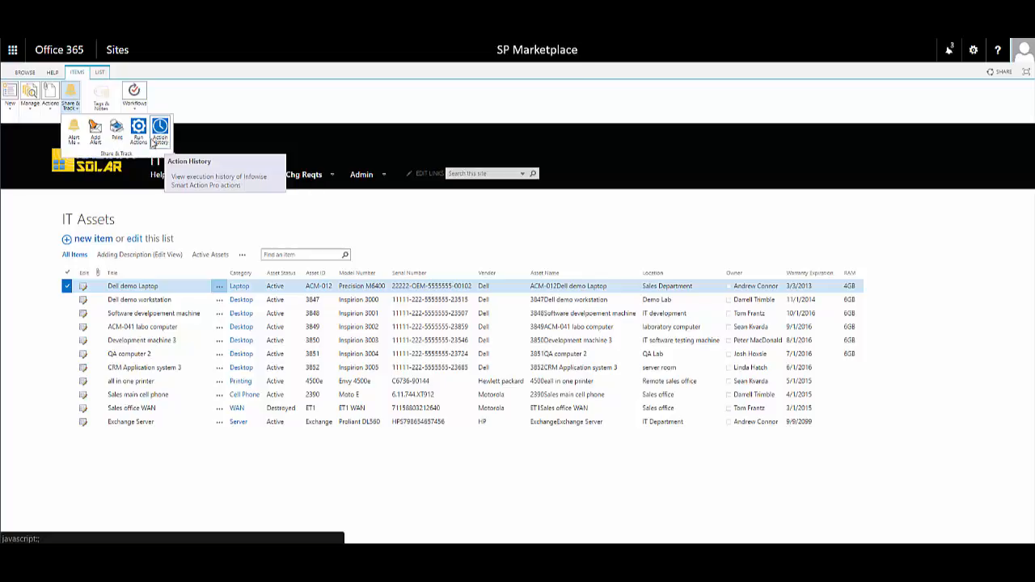
pyautogui.click(214, 103)
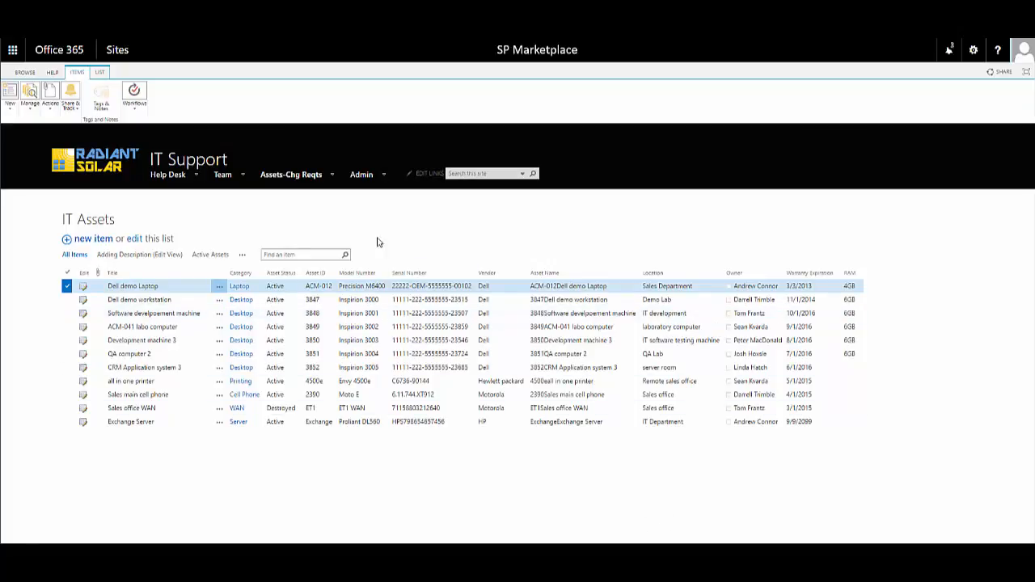
# Step: Open the "Printer wont print" case from the Help Desk Cases list for editing and review its general information
pyautogui.moveTo(173, 176)
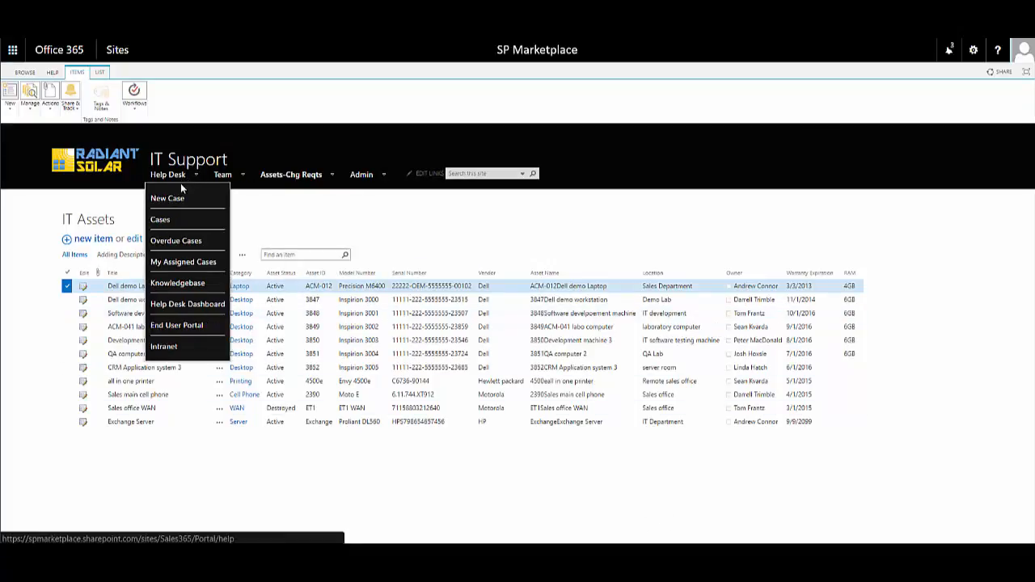
pyautogui.click(160, 224)
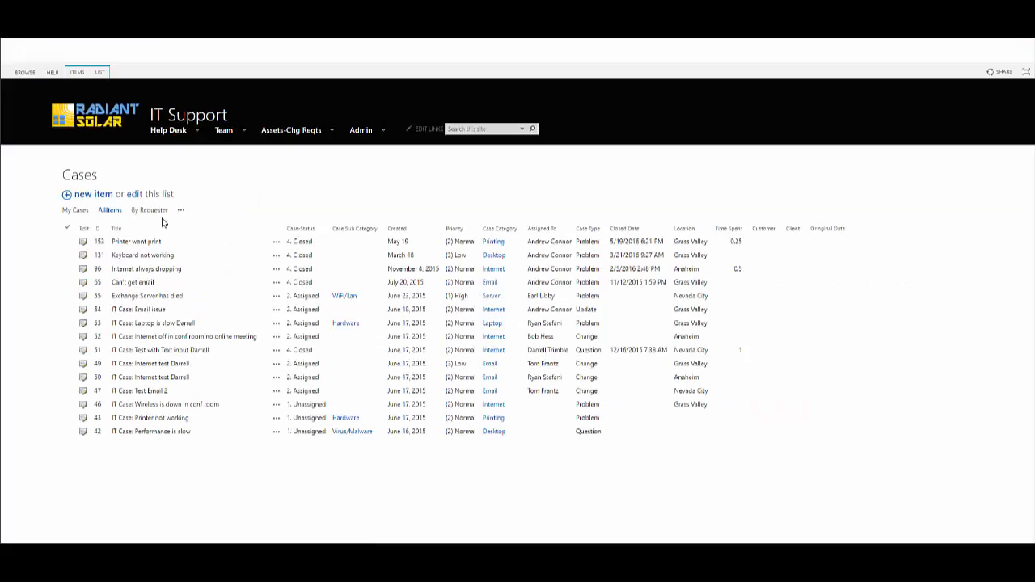
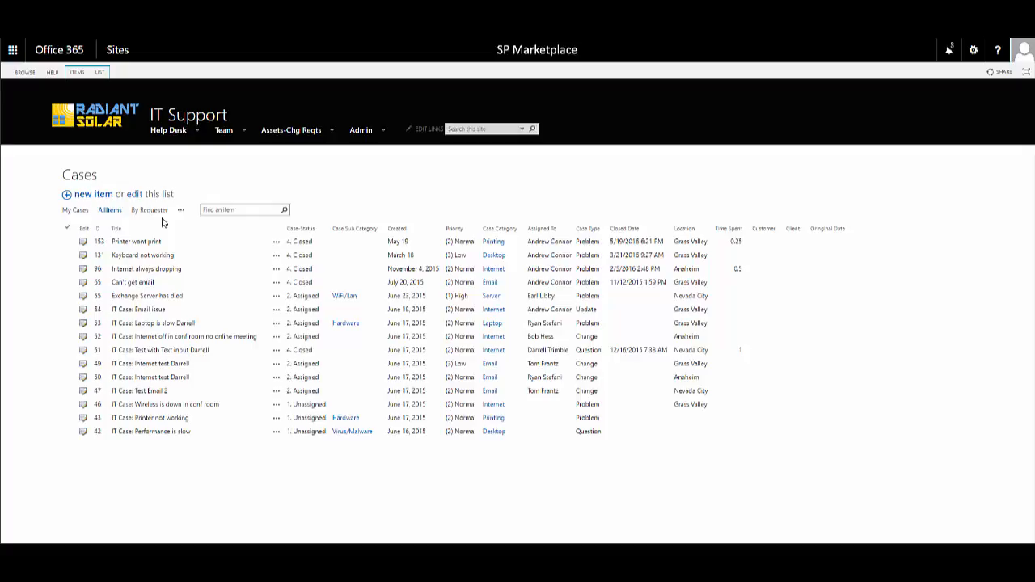
pyautogui.click(91, 242)
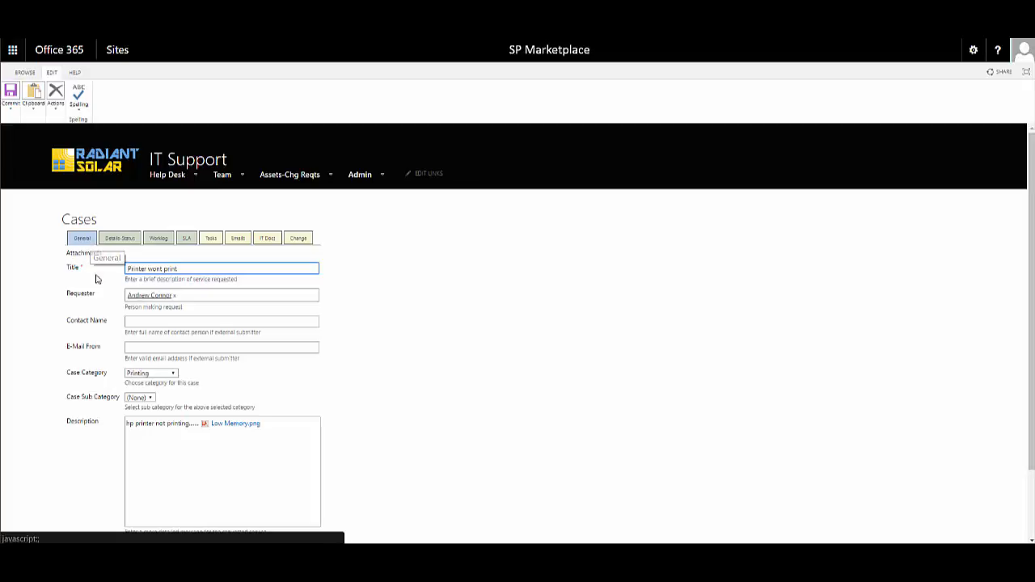
pyautogui.scroll(-1, 96, 288)
pyautogui.scroll(-1, 96, 288)
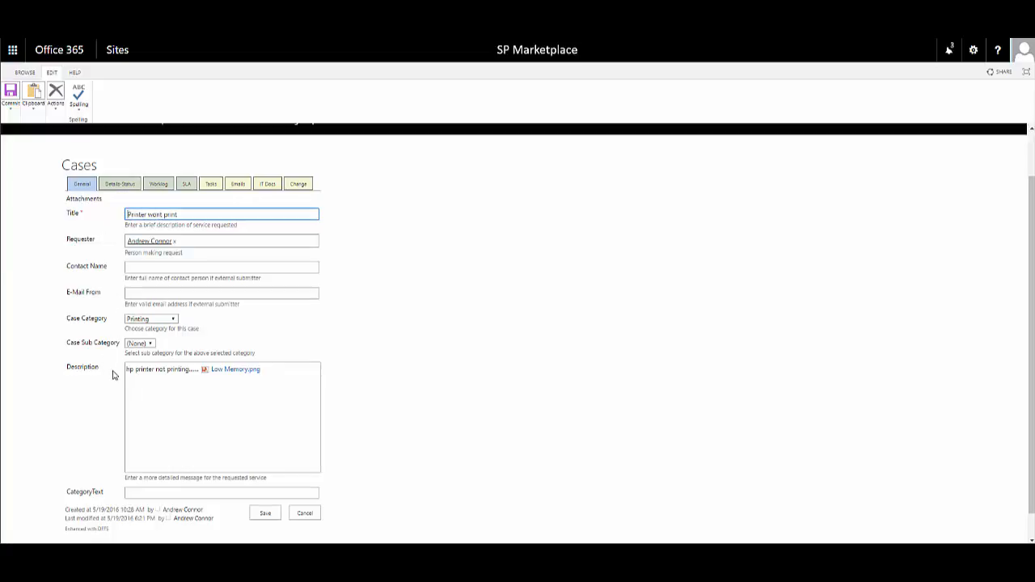
pyautogui.scroll(-1, 117, 368)
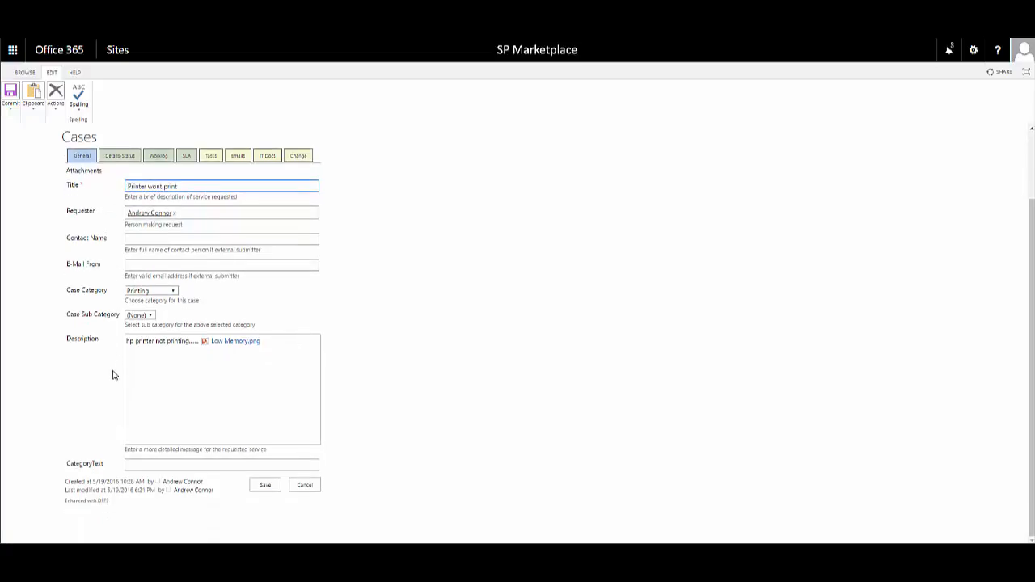
# Step: Examine the printer case's status details, worklog, SLA information and related tasks
pyautogui.click(119, 160)
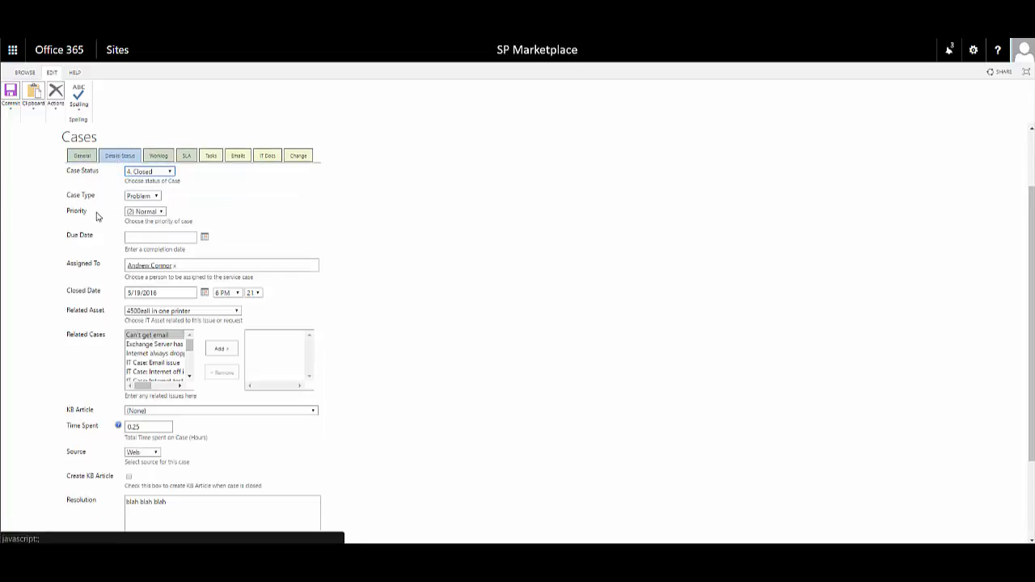
pyautogui.scroll(-2, 98, 218)
pyautogui.scroll(-2, 96, 220)
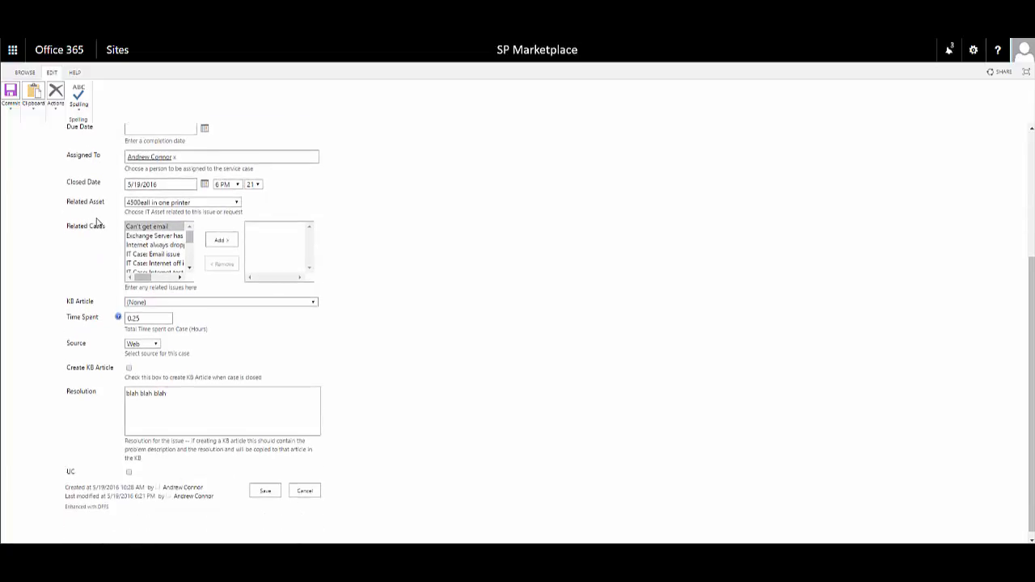
pyautogui.scroll(6, 96, 219)
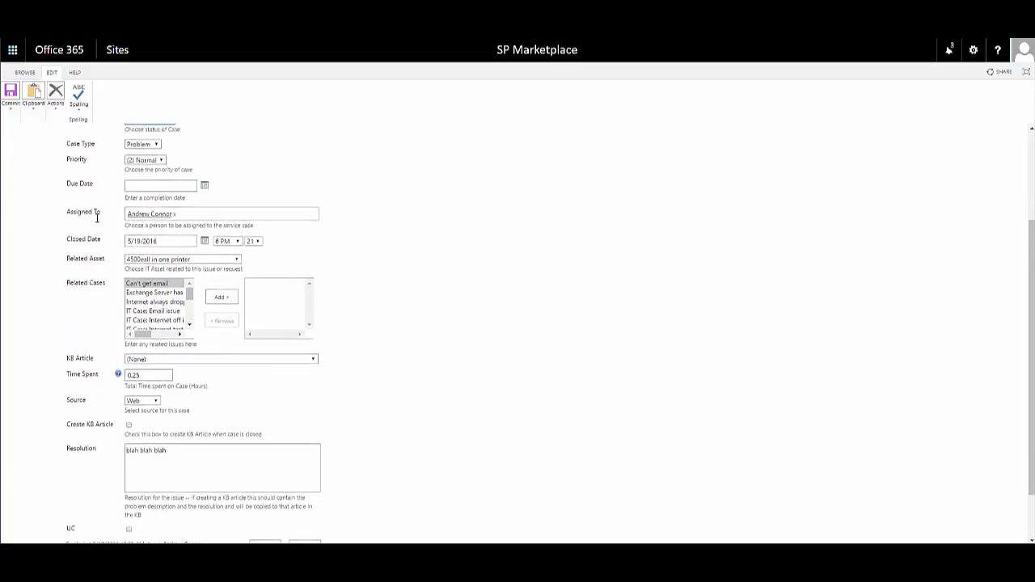
pyautogui.click(159, 238)
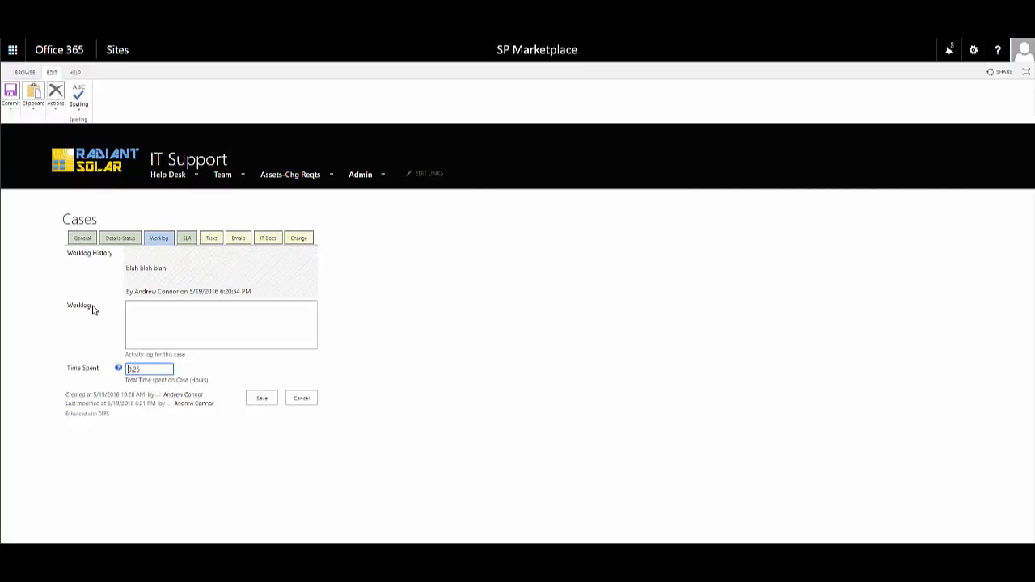
pyautogui.click(188, 239)
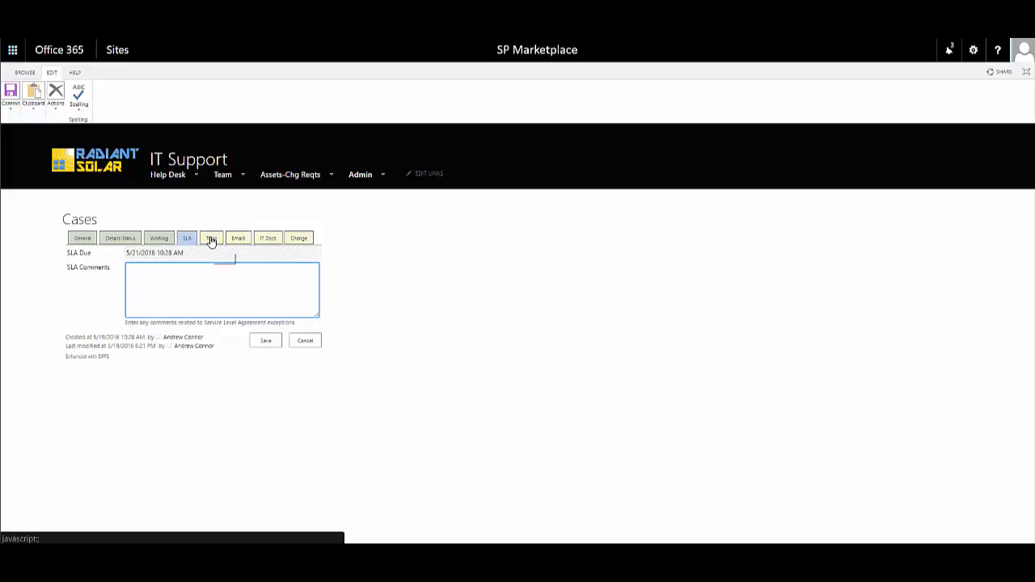
pyautogui.click(211, 240)
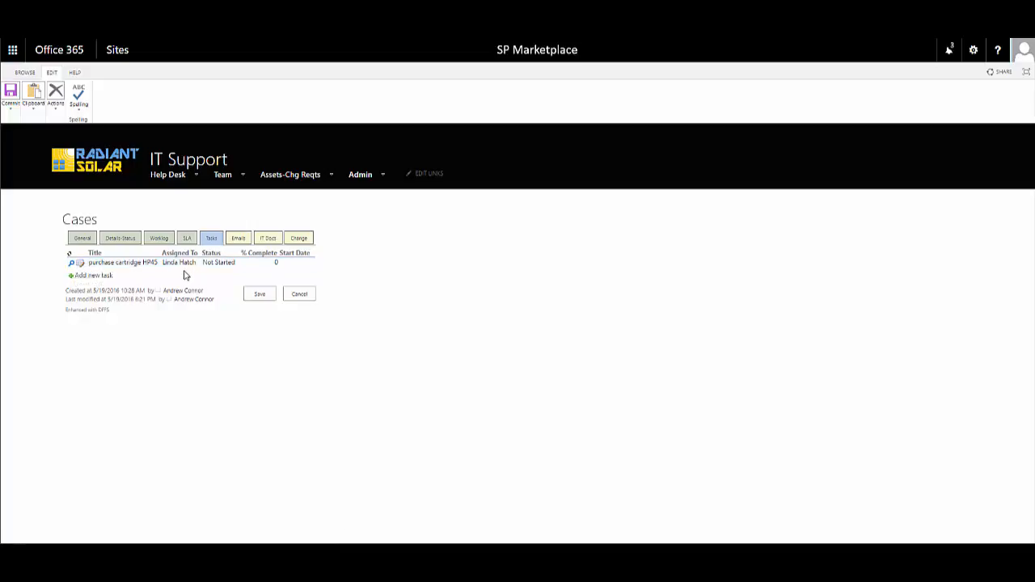
# Step: Revisit the printer case's general, status and worklog information, and compare the case title with its related task
pyautogui.click(83, 241)
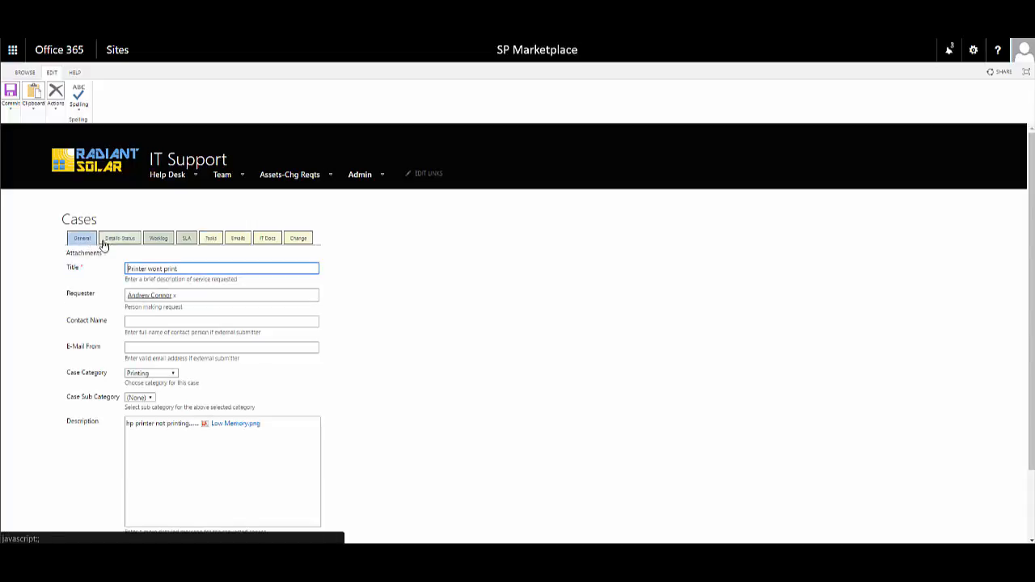
pyautogui.click(120, 240)
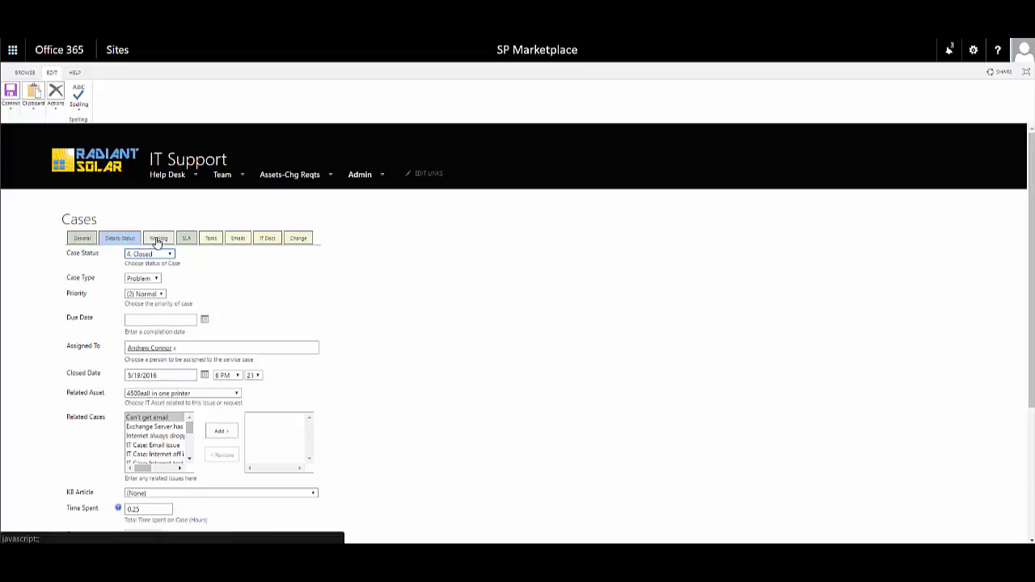
pyautogui.click(158, 241)
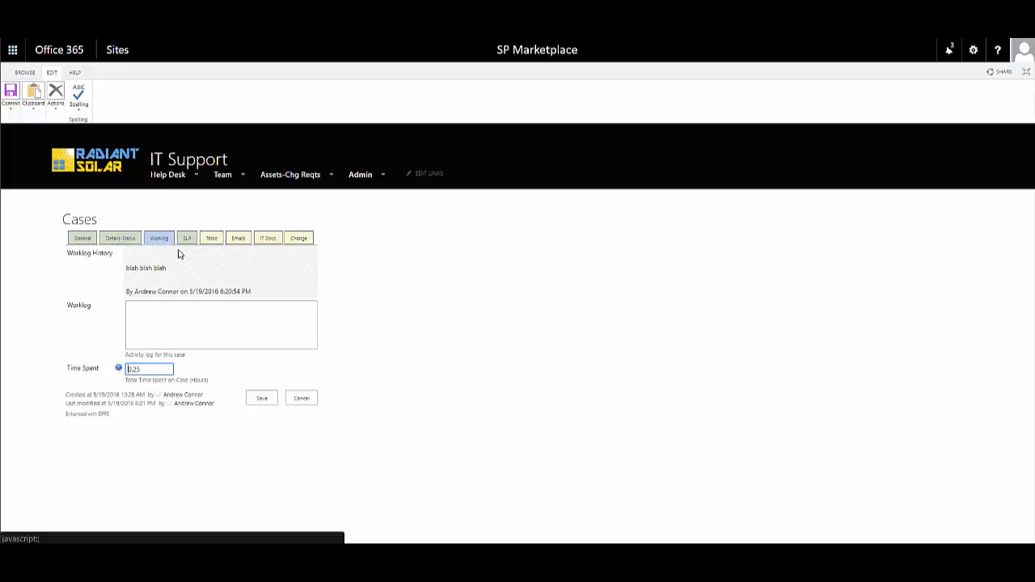
pyautogui.click(212, 240)
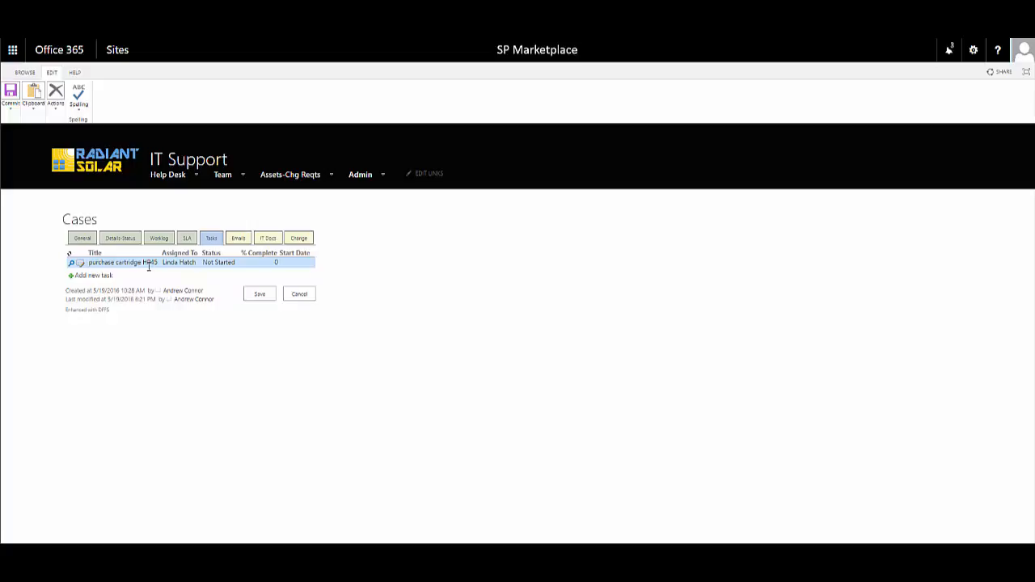
pyautogui.click(89, 243)
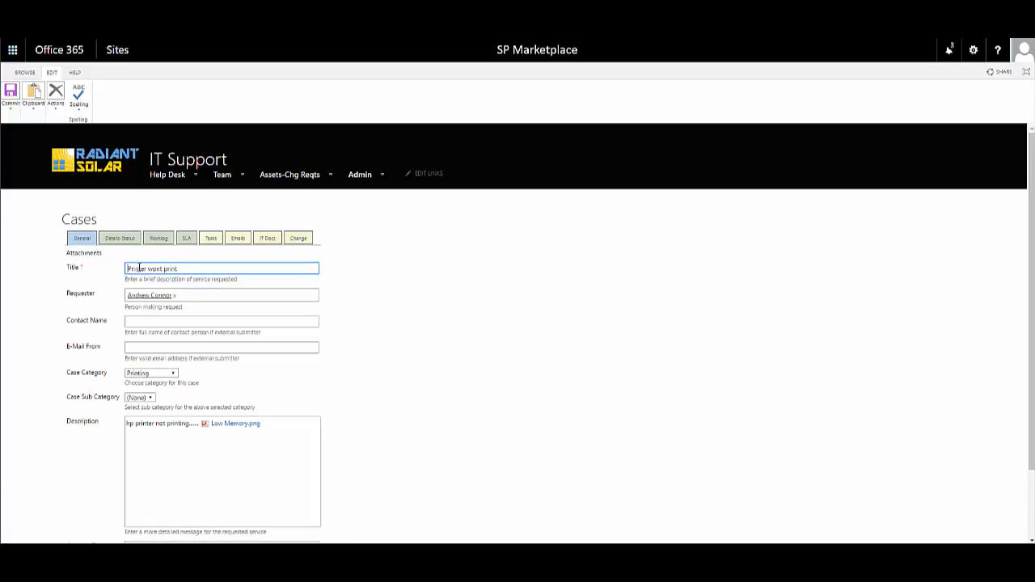
pyautogui.click(210, 241)
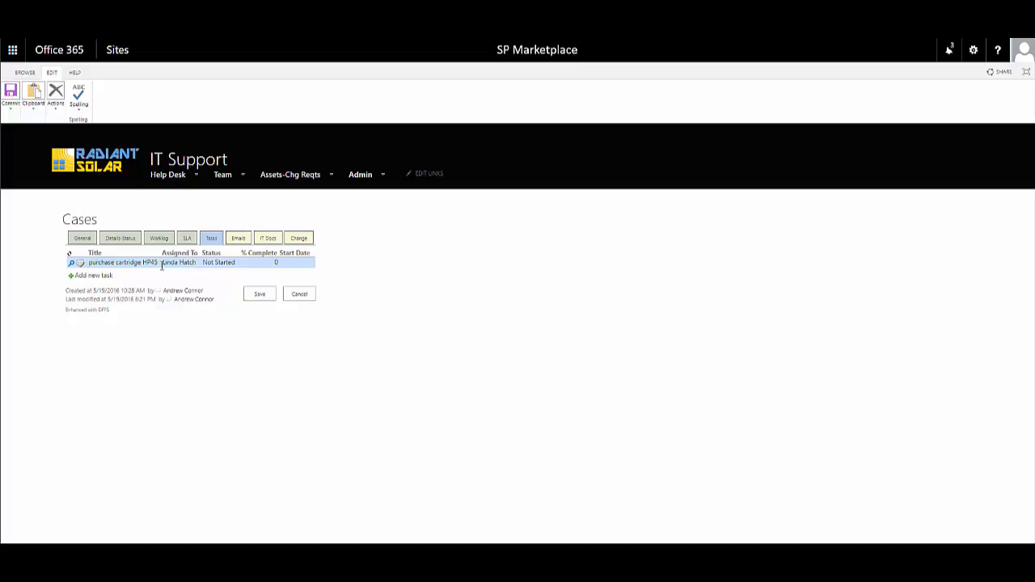
pyautogui.click(81, 240)
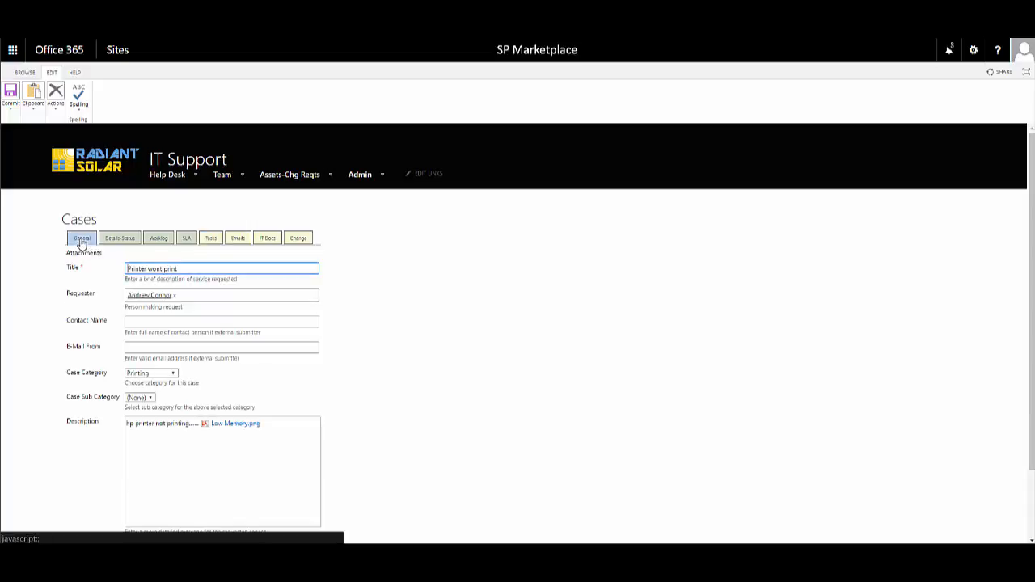
pyautogui.tripleClick(166, 268)
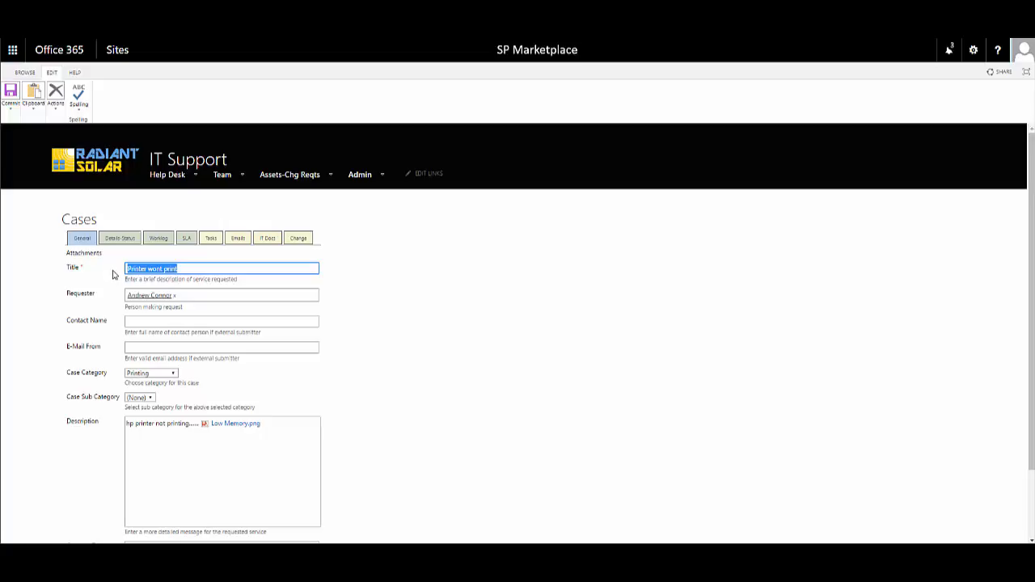
# Step: Add a new task named "Clean out of the printer" to the printer case, starting 5/31/2016 and due 6/1/2016
pyautogui.click(209, 243)
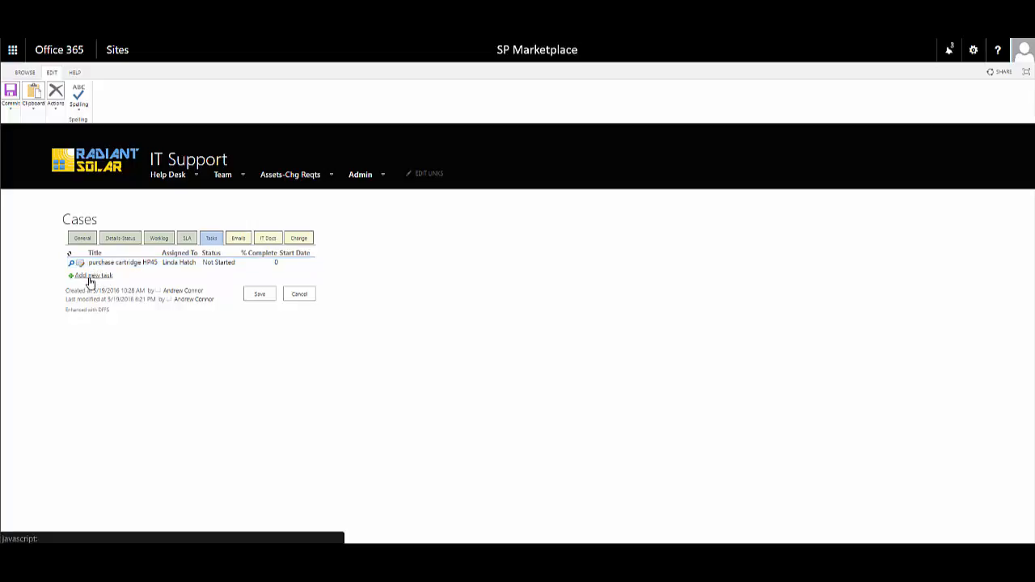
pyautogui.click(87, 278)
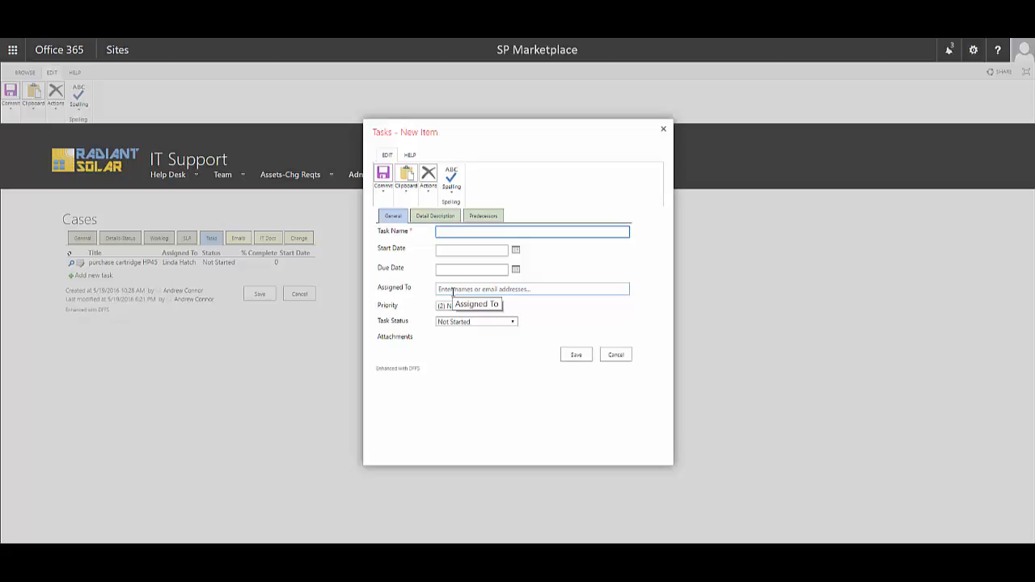
pyautogui.write('Clear')
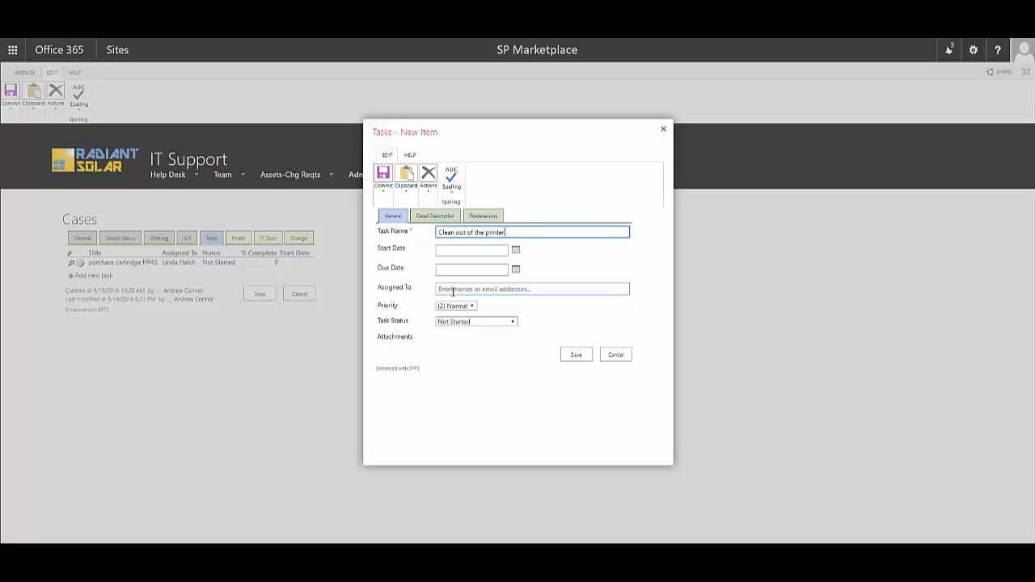
pyautogui.click(516, 252)
pyautogui.click(516, 274)
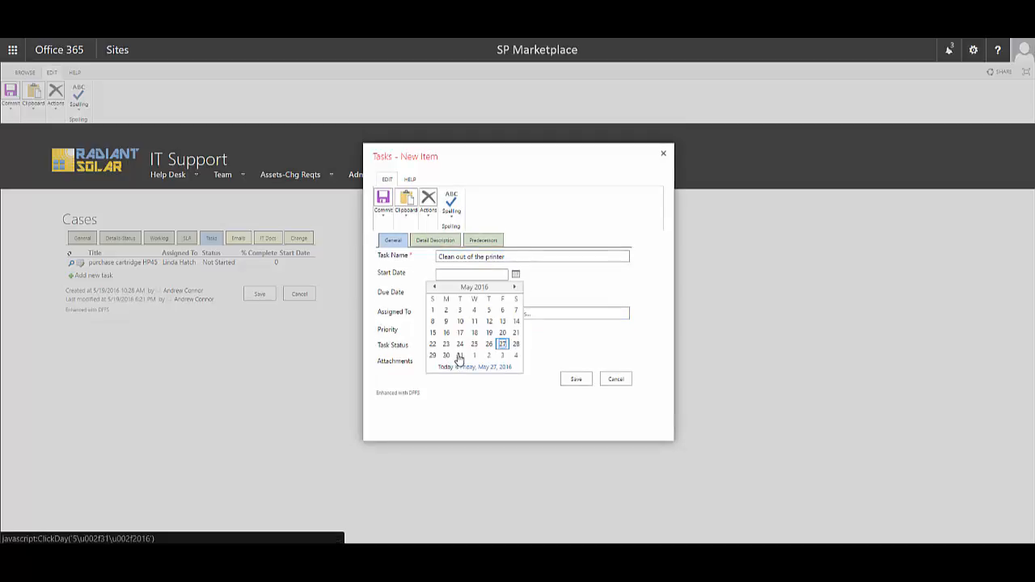
pyautogui.click(461, 358)
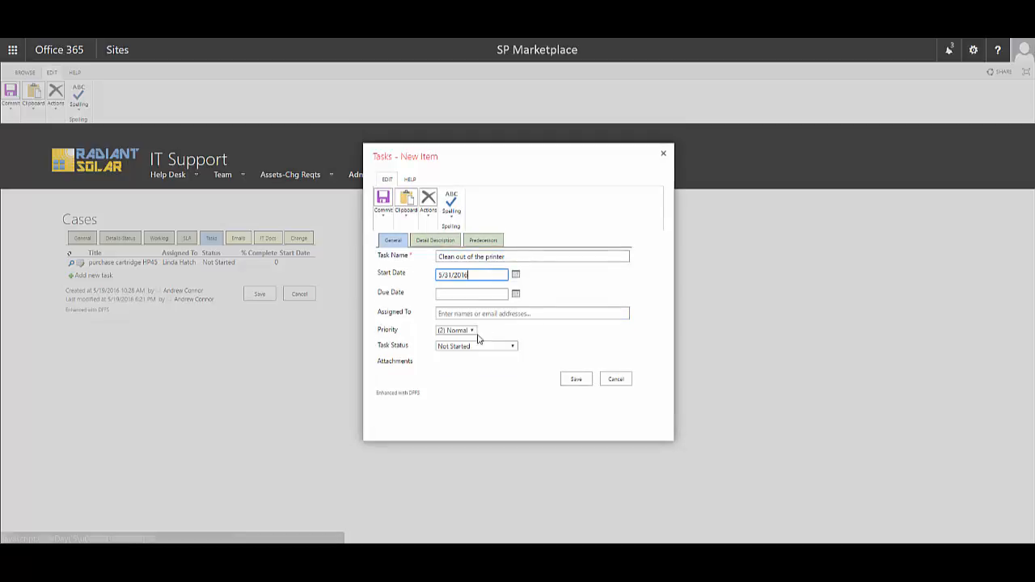
pyautogui.click(516, 295)
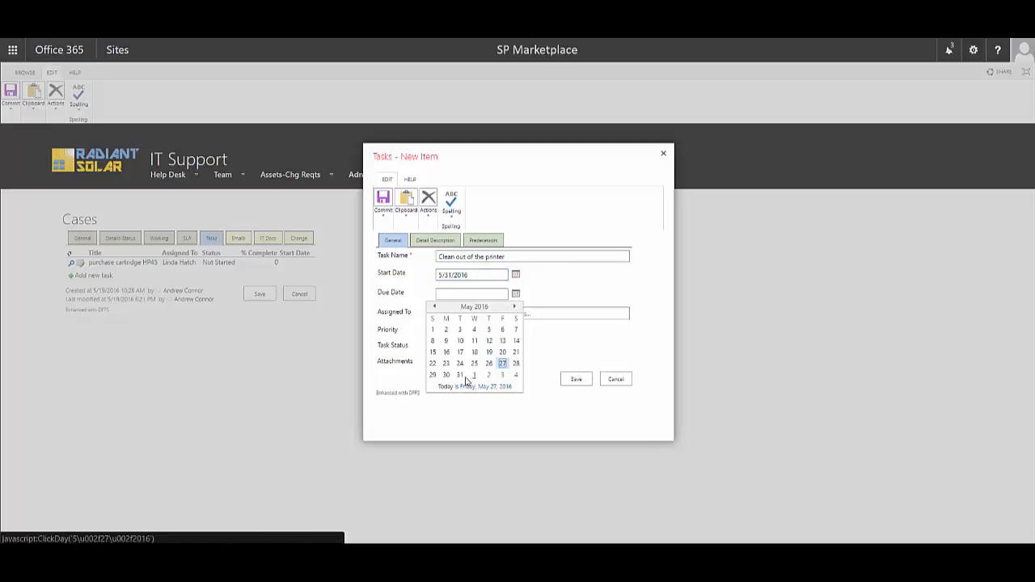
pyautogui.click(472, 375)
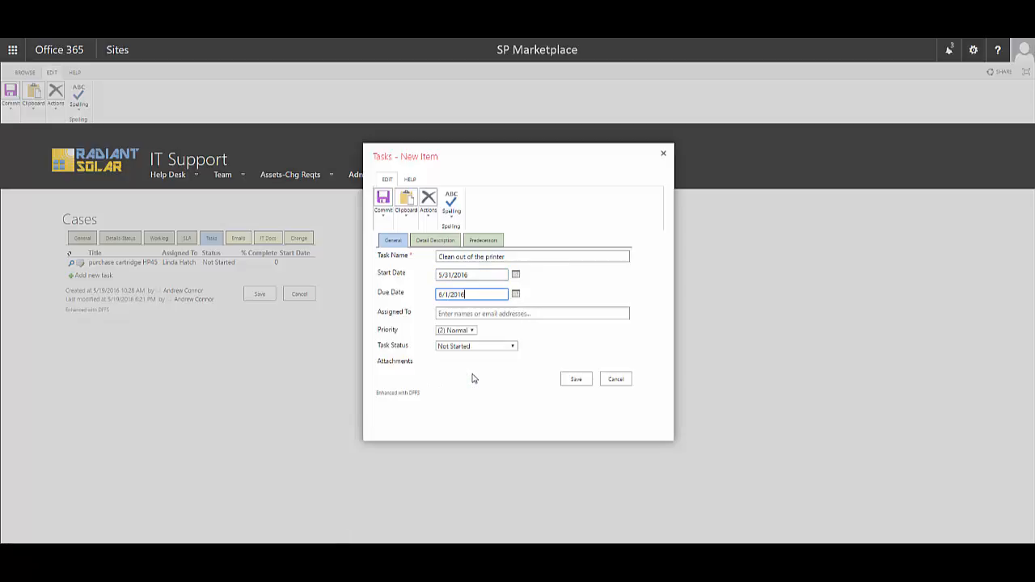
# Step: Assign the new task to the Services Manager and enter the description "Bring canned air and rags"
pyautogui.click(471, 314)
pyautogui.write('e')
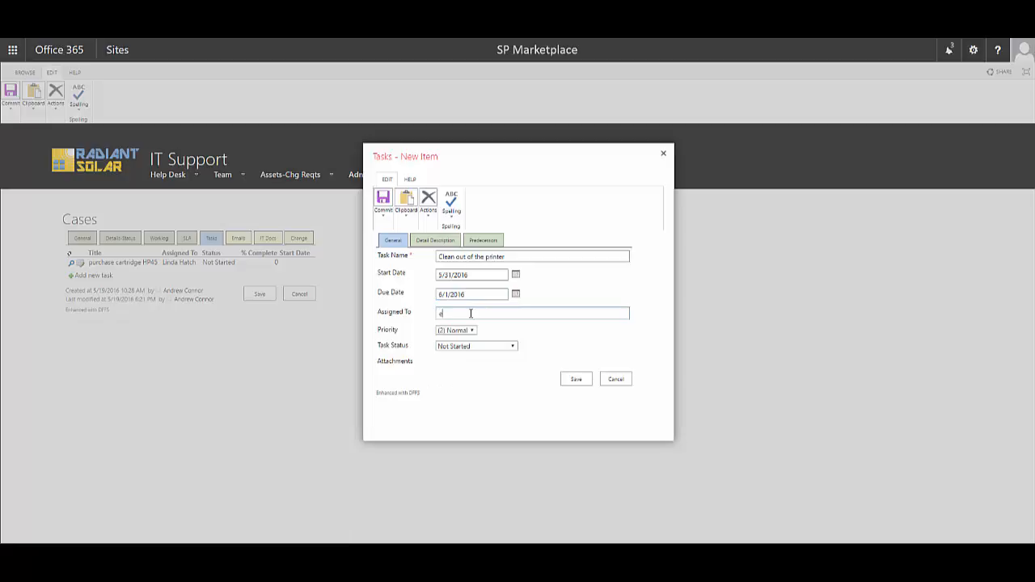
pyautogui.write('ric')
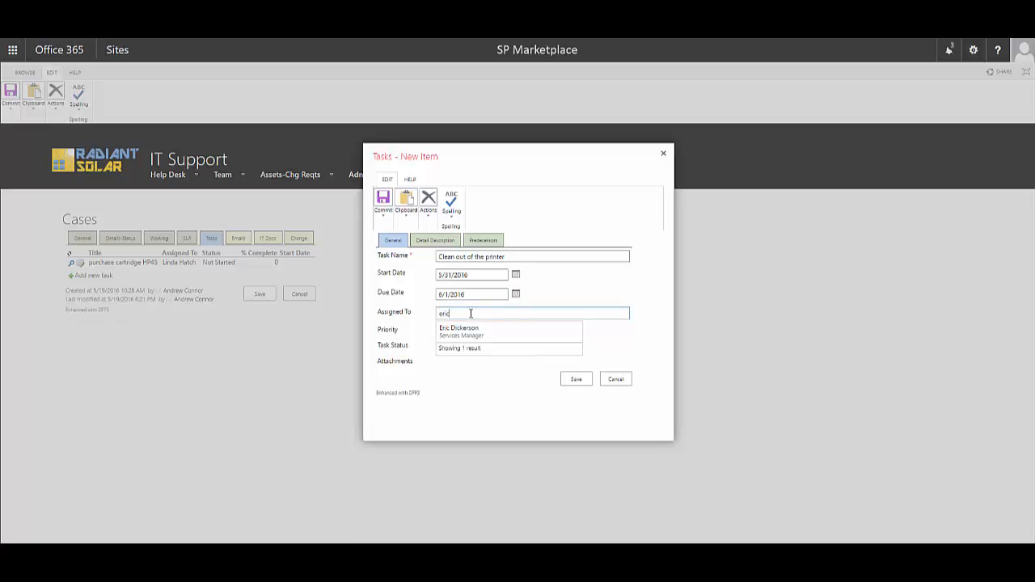
pyautogui.click(462, 333)
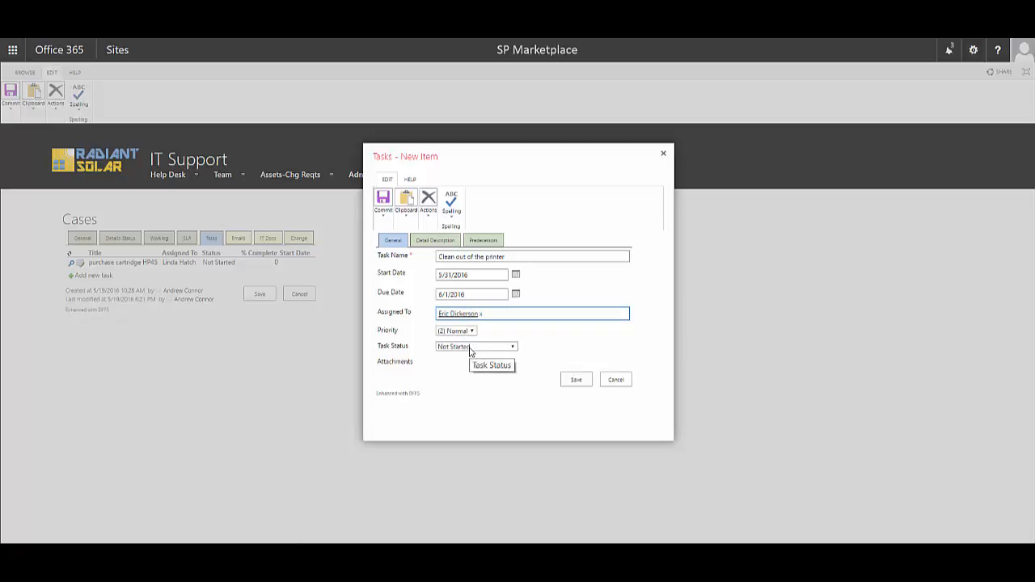
pyautogui.click(433, 242)
pyautogui.click(451, 257)
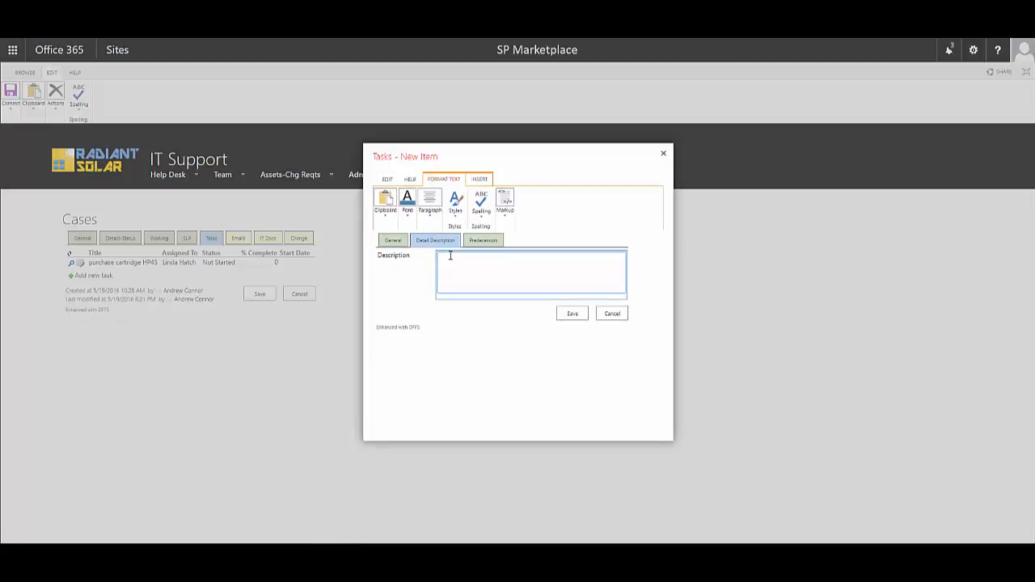
pyautogui.write('Bring canned air and rags')
# Step: Add "purchase cartridge HP45" as the new task's predecessor and save the task
pyautogui.click(480, 242)
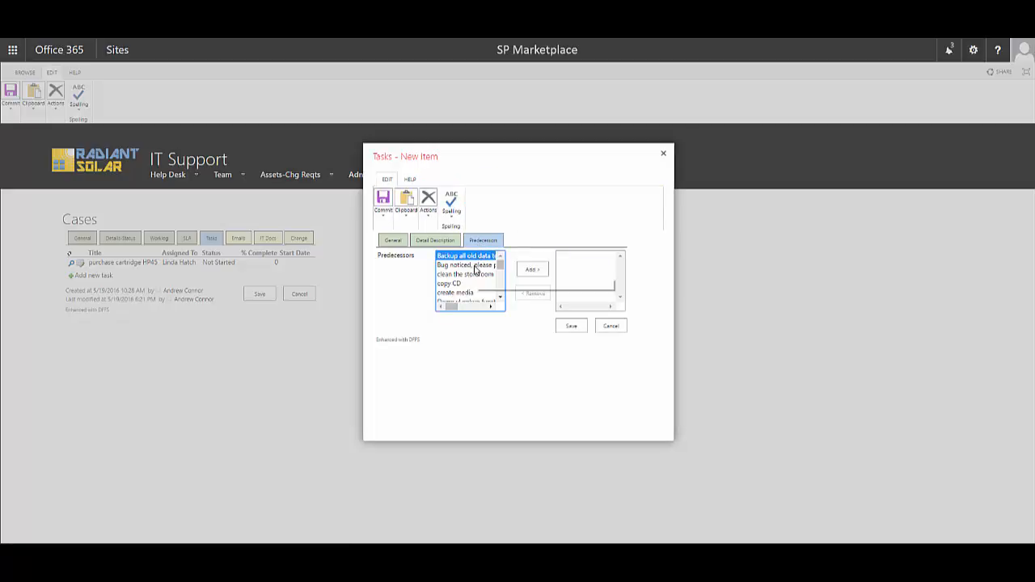
pyautogui.scroll(-2, 475, 275)
pyautogui.scroll(-1, 475, 275)
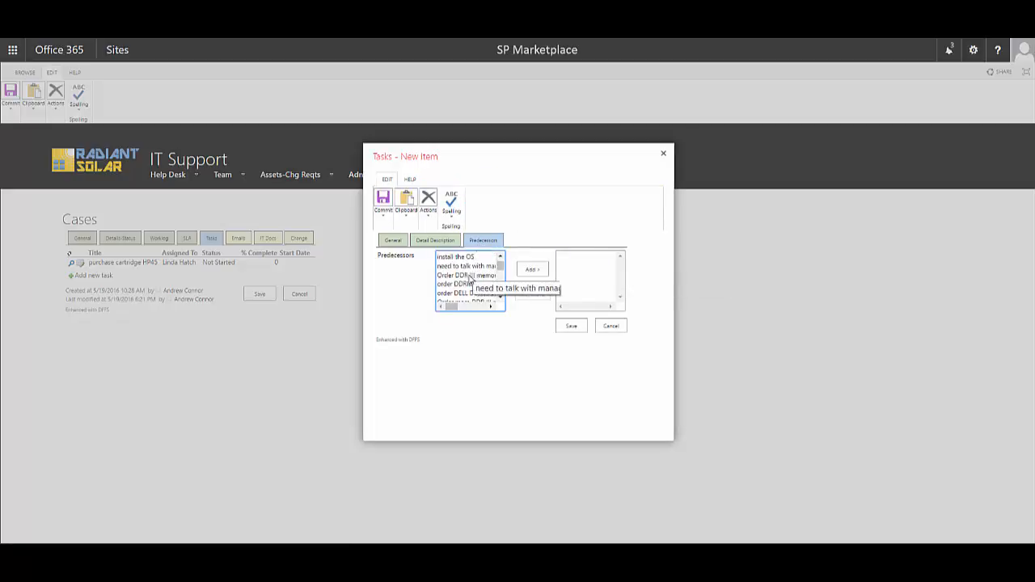
pyautogui.scroll(-4, 465, 283)
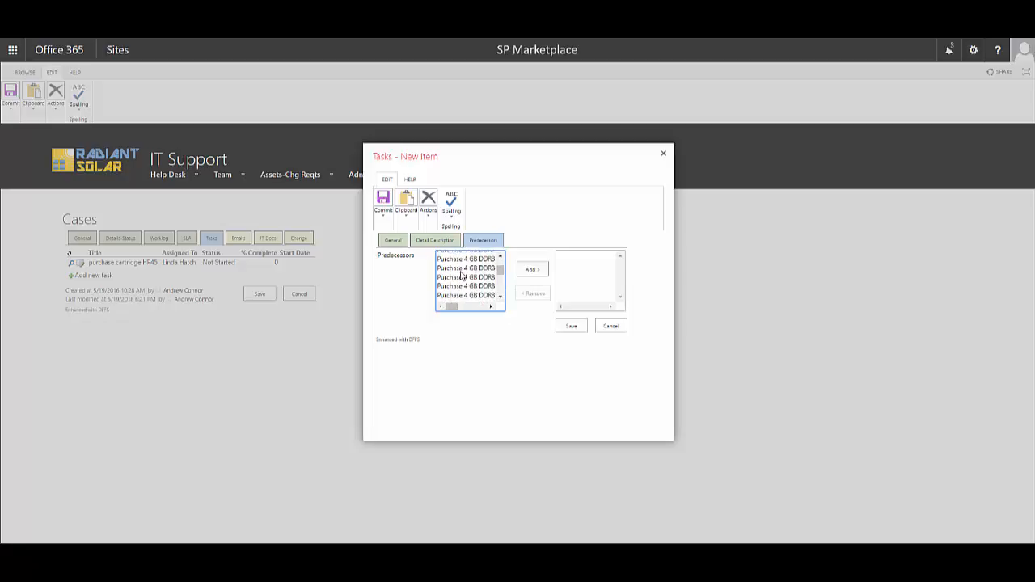
pyautogui.scroll(-2, 462, 277)
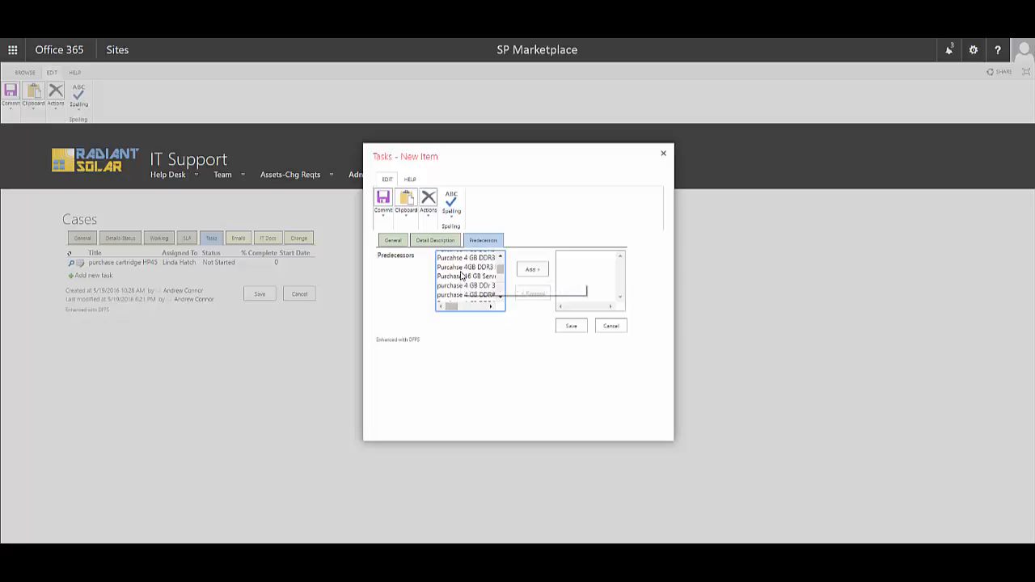
pyautogui.scroll(2, 462, 277)
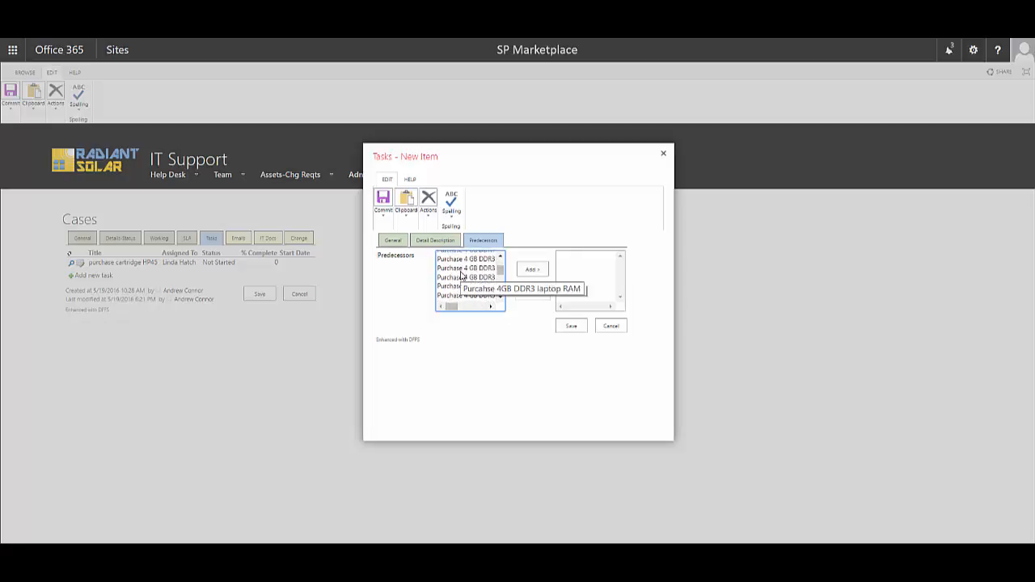
pyautogui.scroll(3, 462, 276)
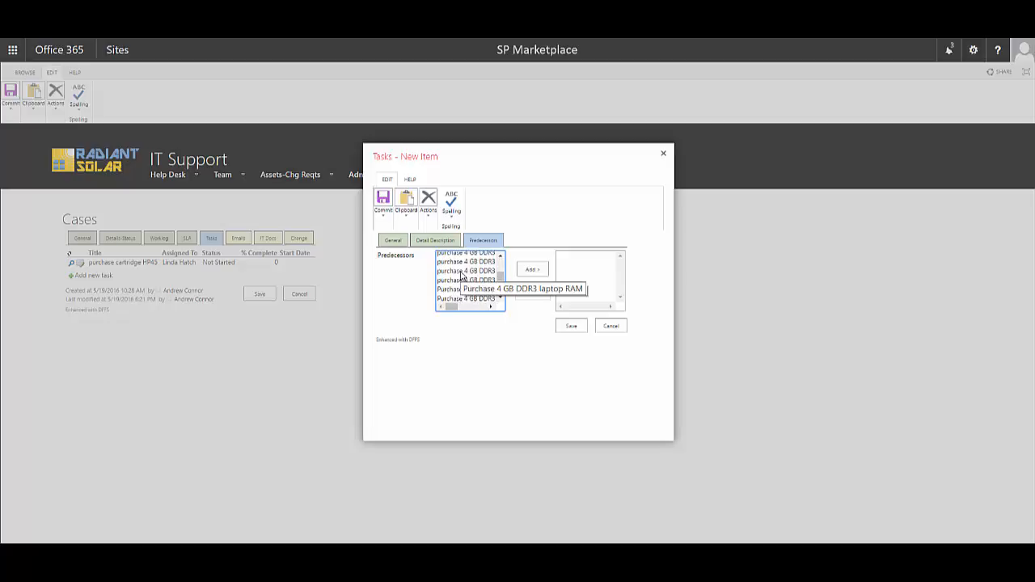
pyautogui.scroll(-4, 463, 276)
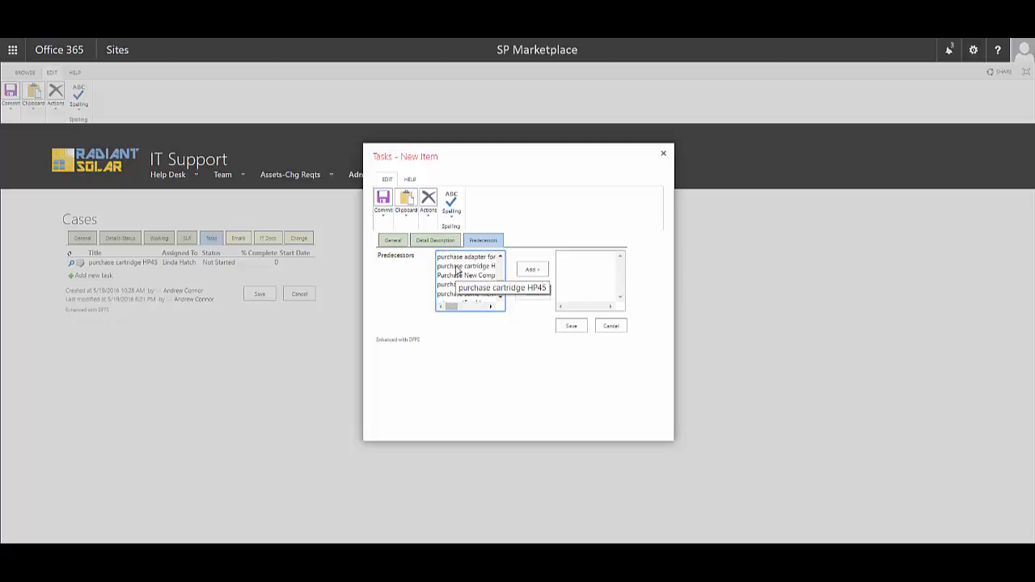
pyautogui.click(458, 267)
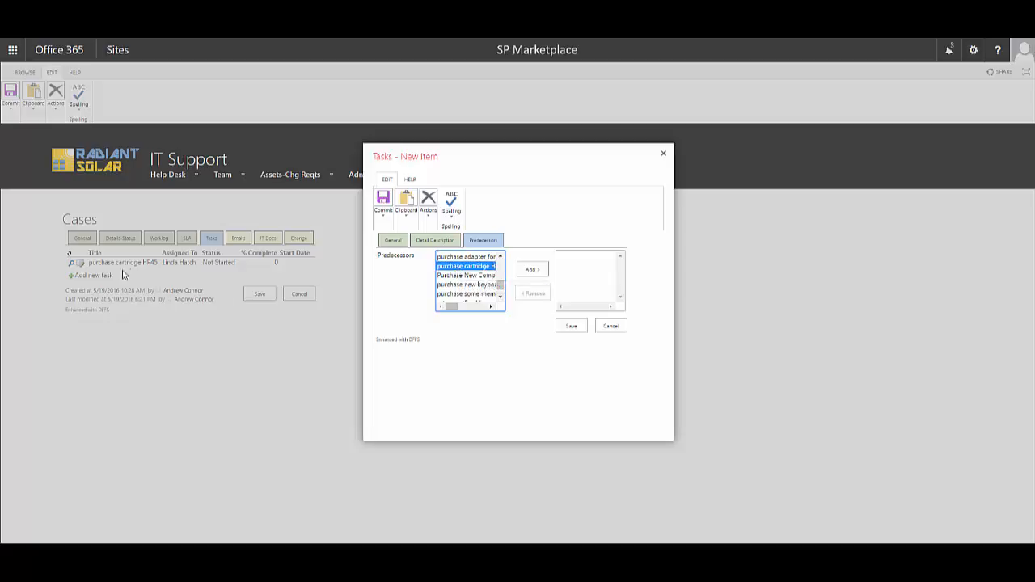
pyautogui.click(532, 272)
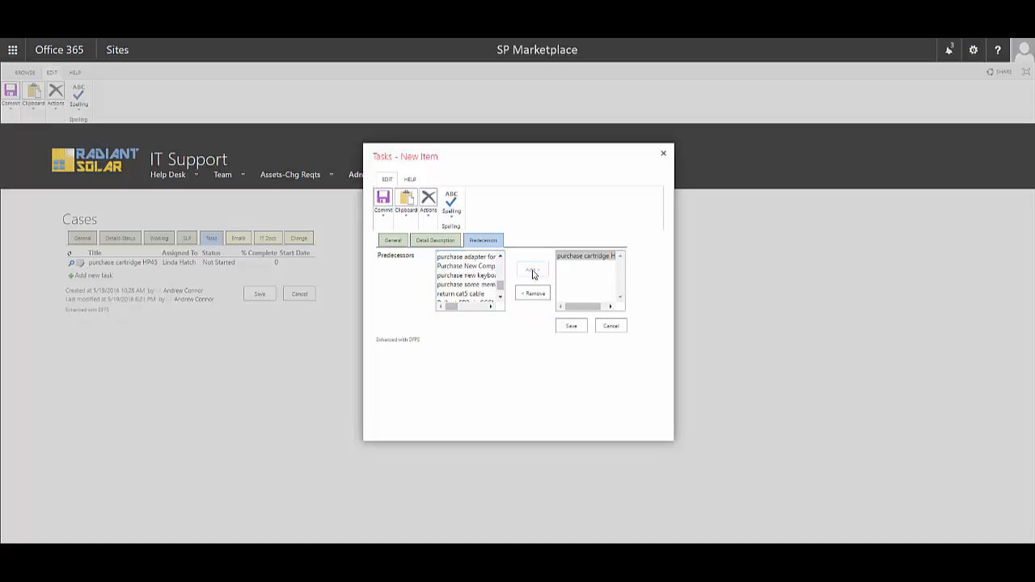
pyautogui.click(566, 327)
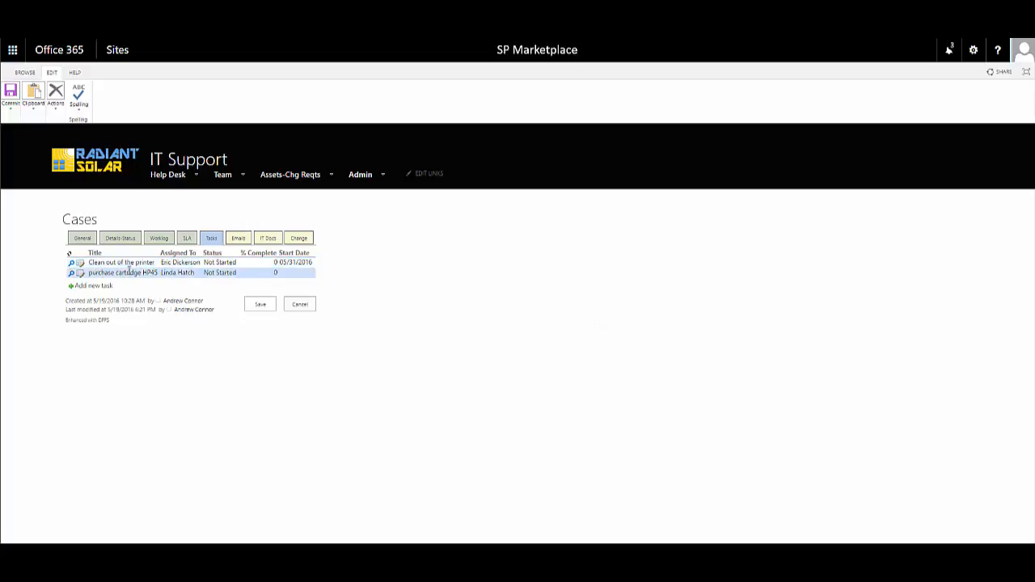
# Step: View the "purchase cartridge HP45" task's description, predecessors and related items, follow its related case link, and close the task
pyautogui.click(73, 275)
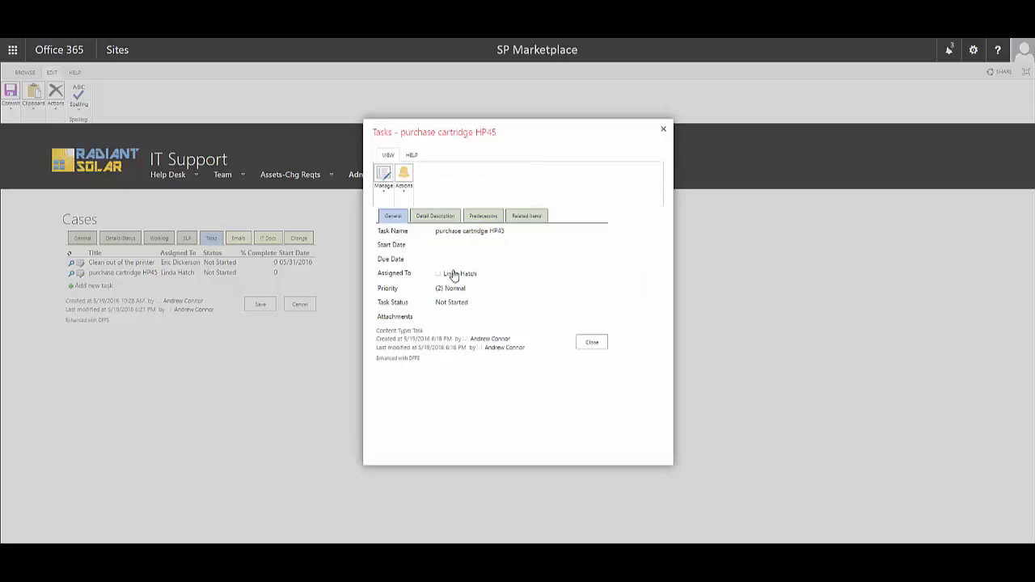
pyautogui.click(427, 215)
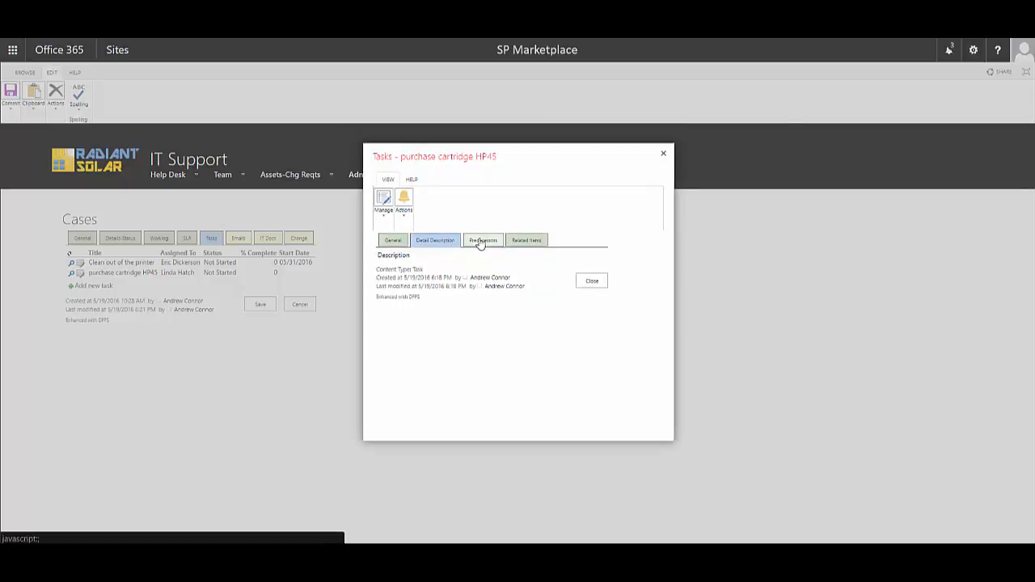
pyautogui.click(480, 242)
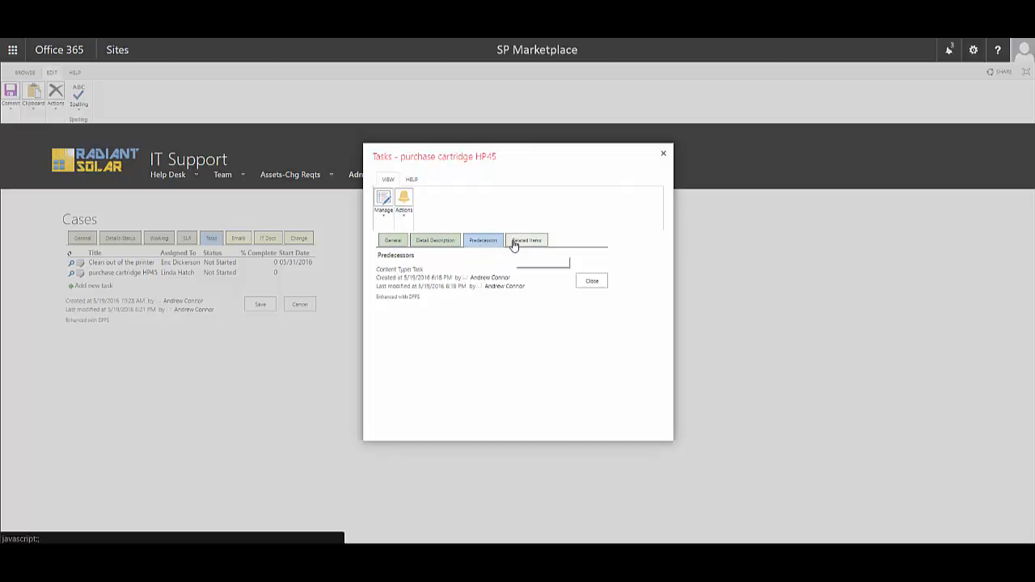
pyautogui.click(518, 242)
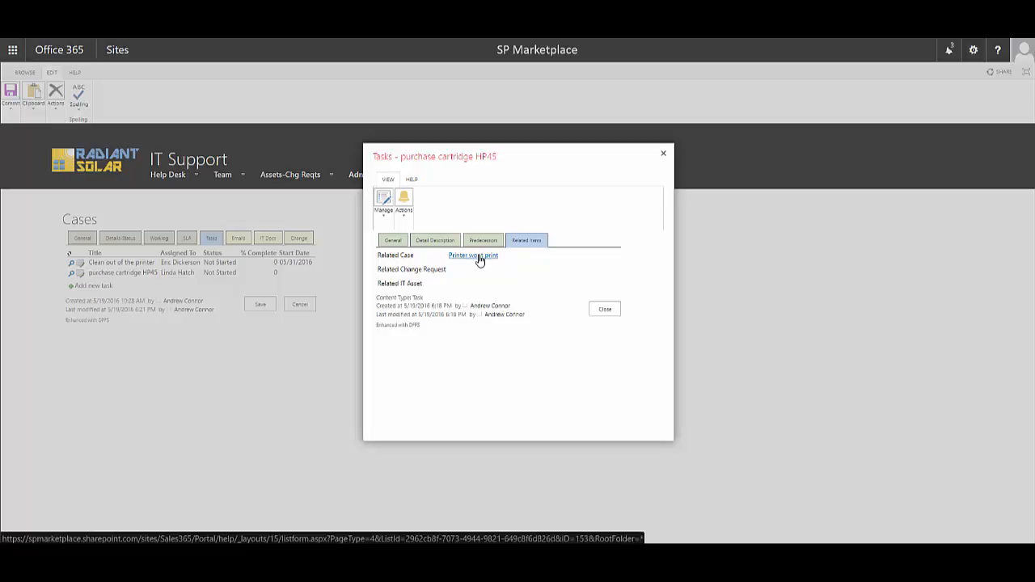
pyautogui.click(479, 258)
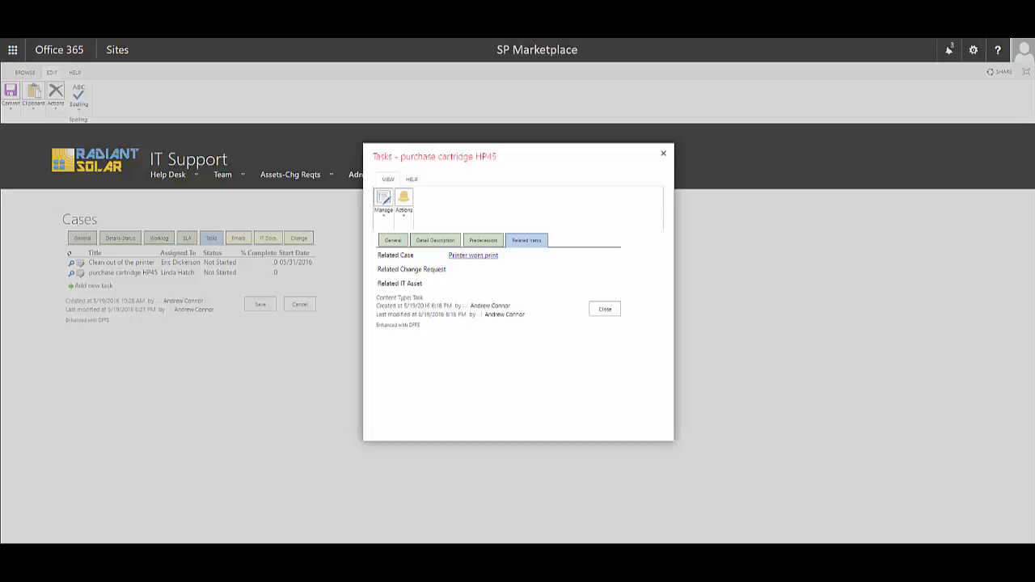
pyautogui.click(602, 310)
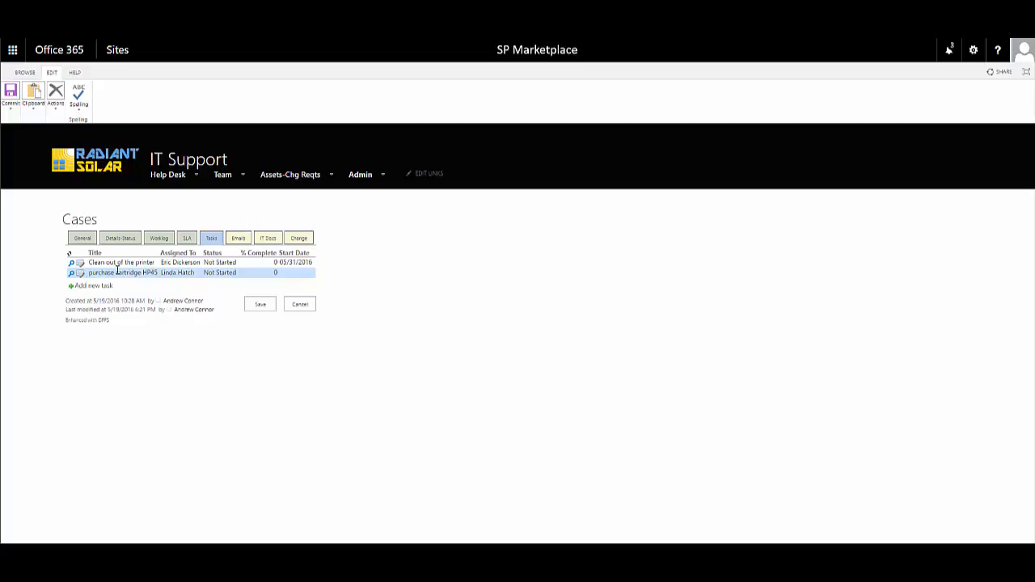
# Step: Examine the printer case's IT documents and change requests, and review its general information and status details, including the related asset and cases
pyautogui.click(268, 240)
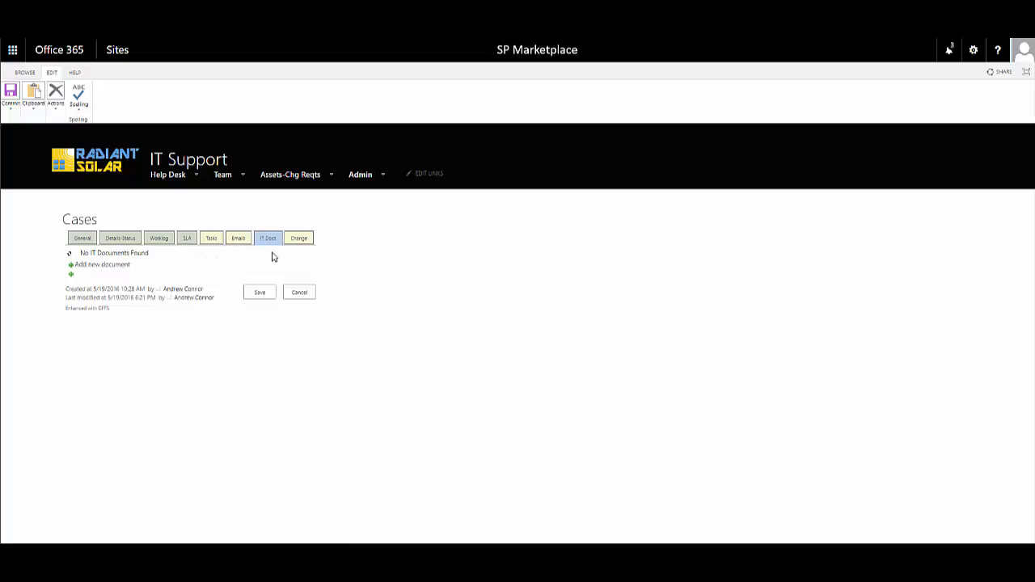
pyautogui.click(298, 239)
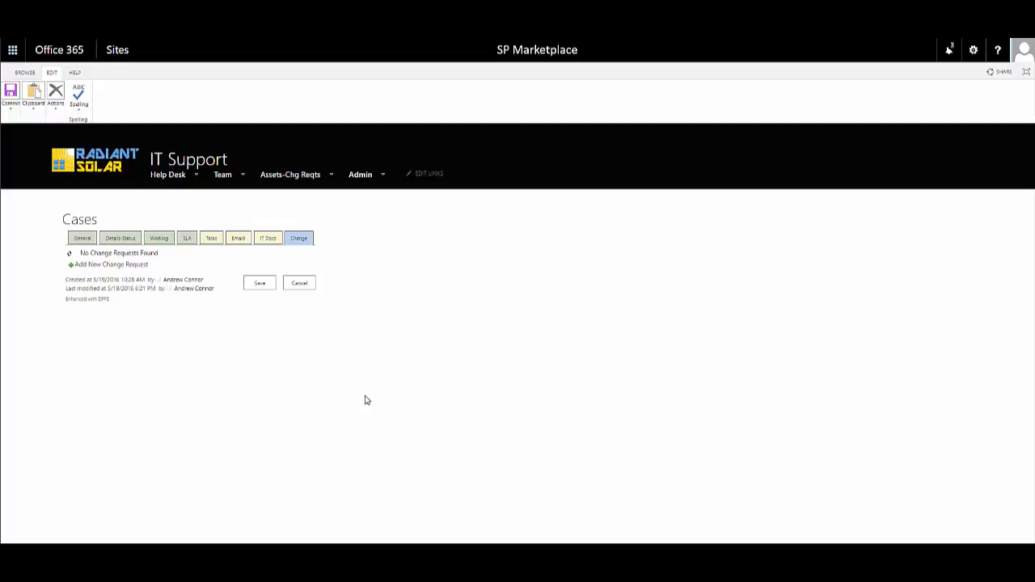
pyautogui.click(82, 240)
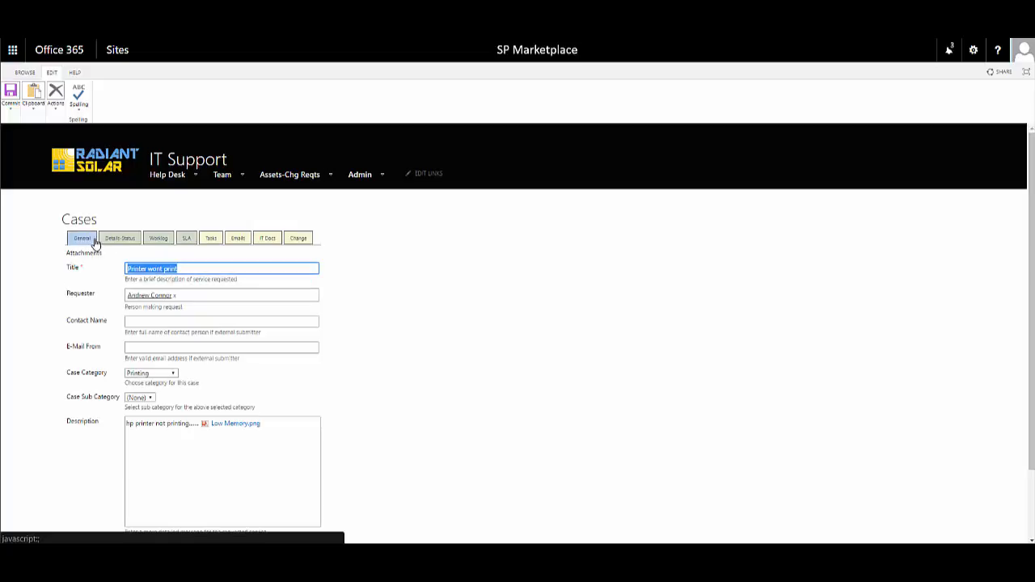
pyautogui.click(110, 240)
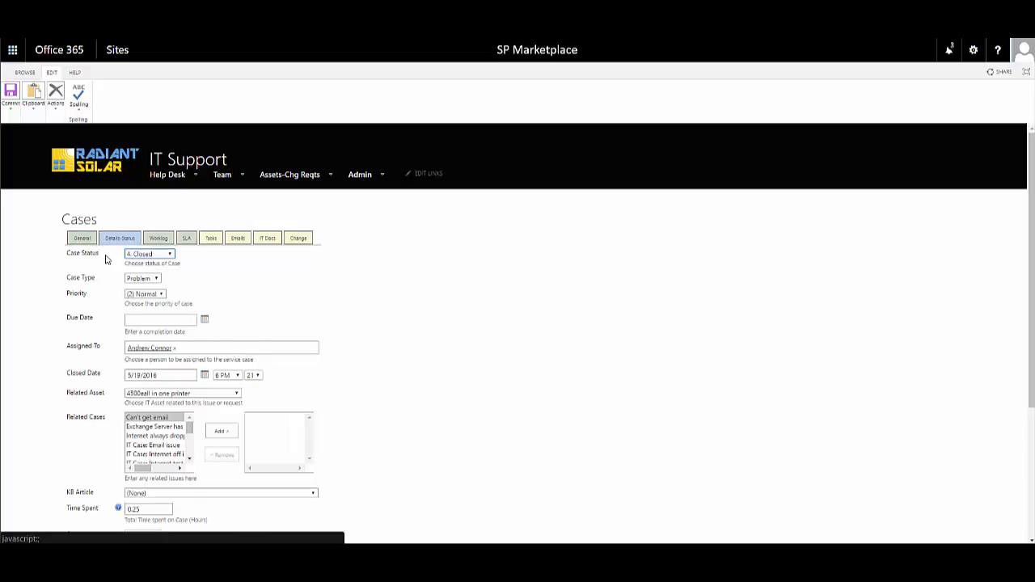
pyautogui.scroll(-3, 346, 310)
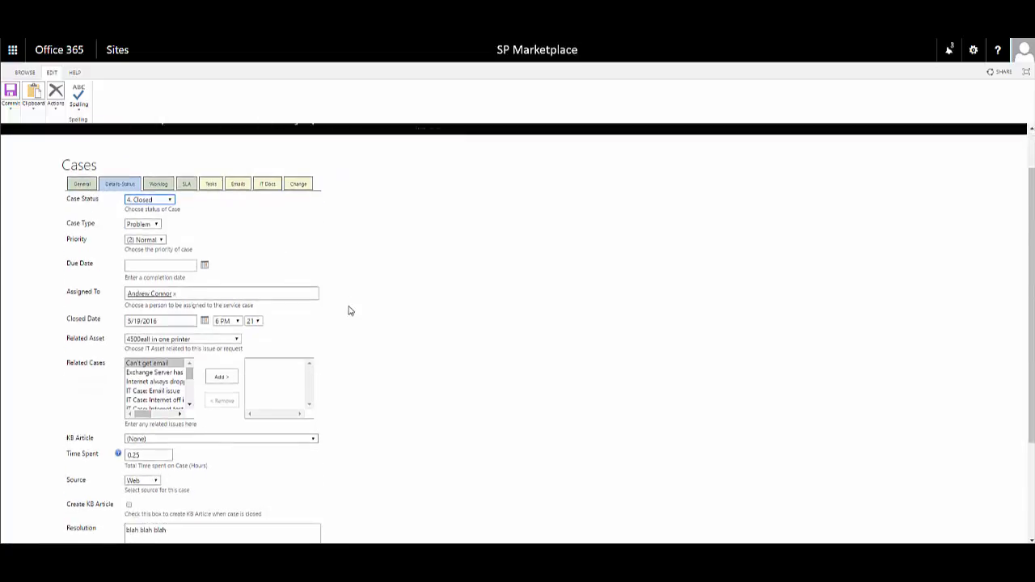
pyautogui.scroll(-1, 360, 302)
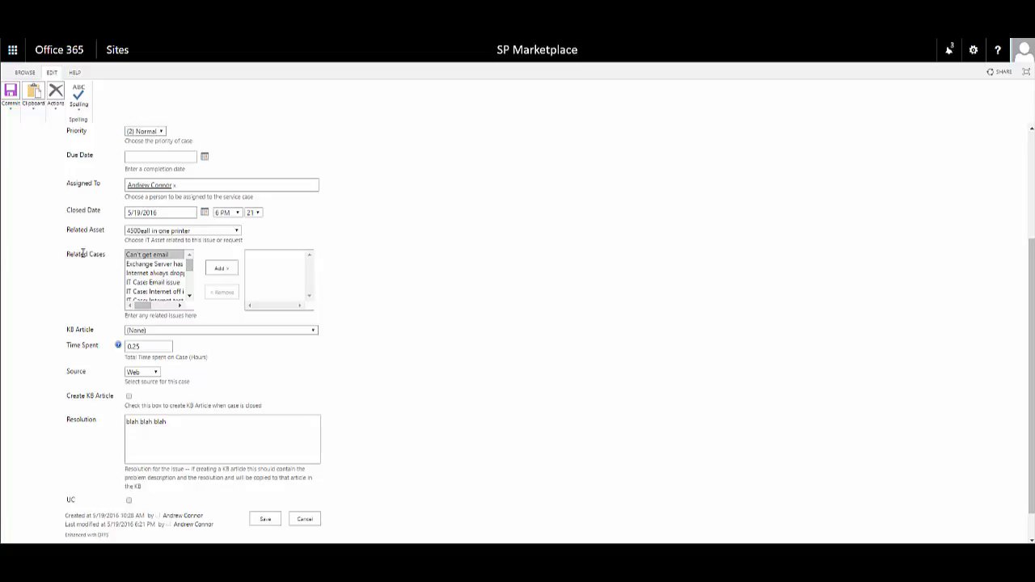
pyautogui.scroll(3, 82, 258)
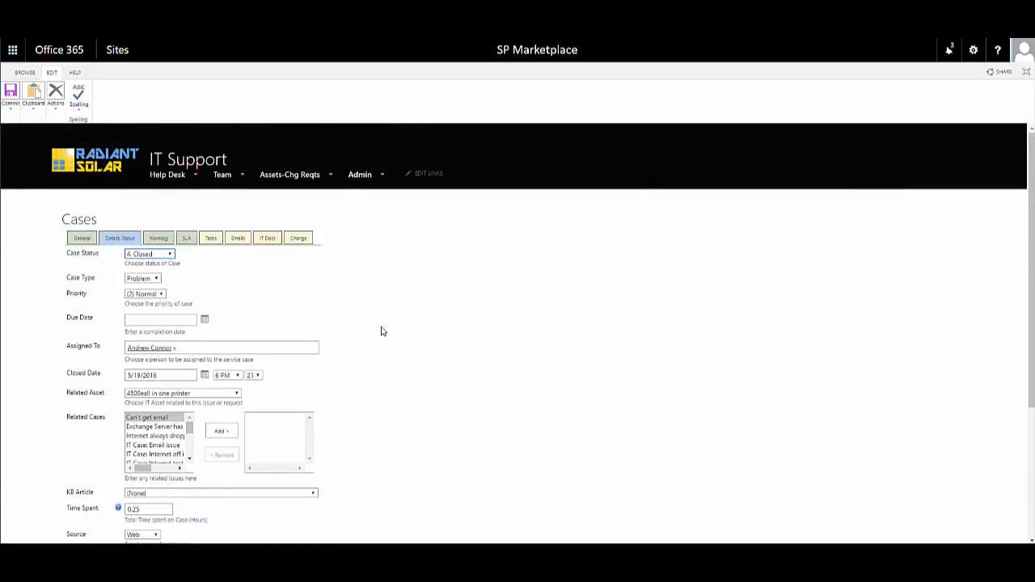
pyautogui.scroll(-2, 382, 332)
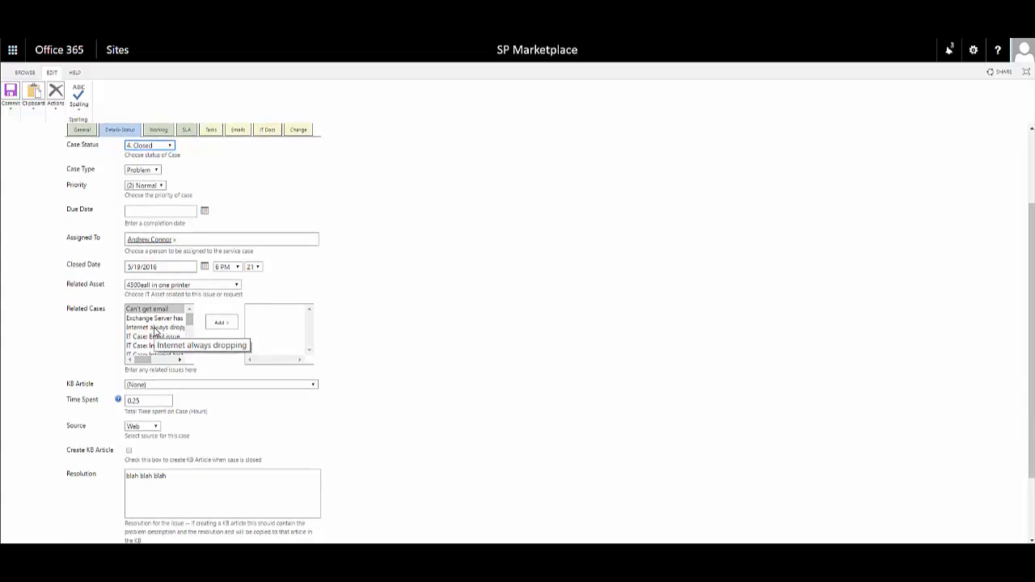
# Step: Look through the available related cases for the printer case and add "Can't get email" as a related case
pyautogui.scroll(-2, 154, 331)
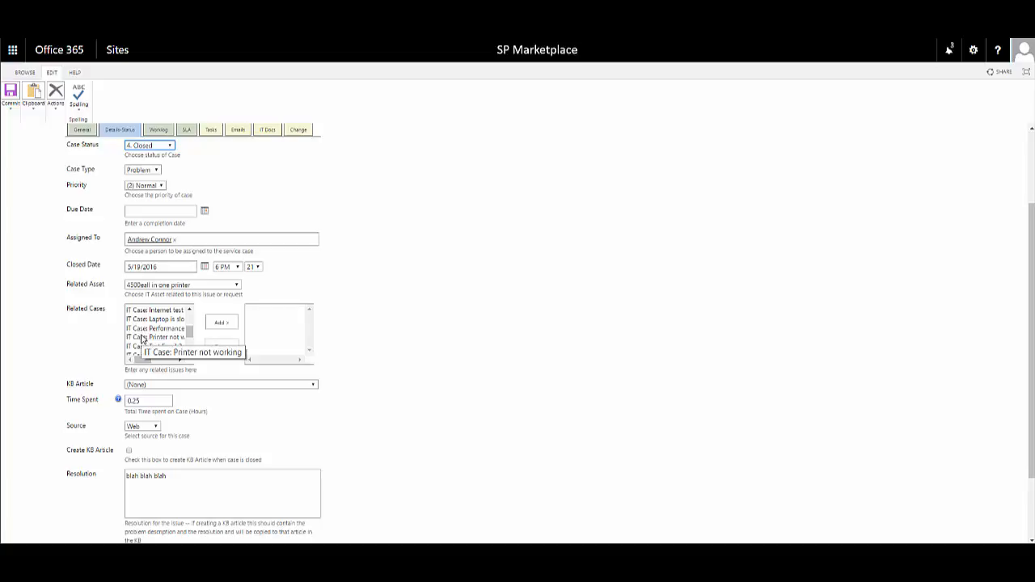
pyautogui.scroll(-5, 141, 338)
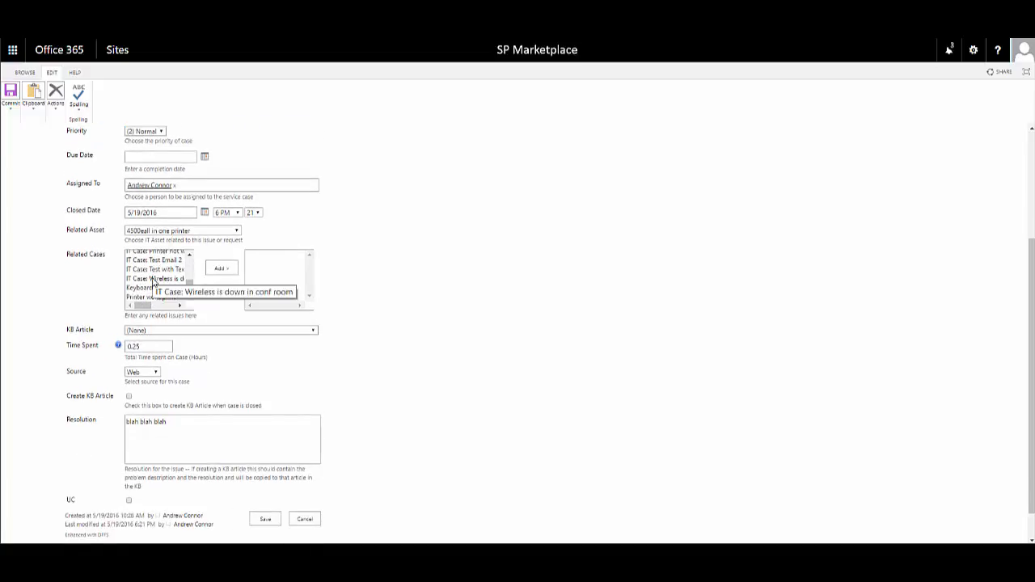
pyautogui.scroll(-1, 153, 282)
pyautogui.scroll(5, 152, 257)
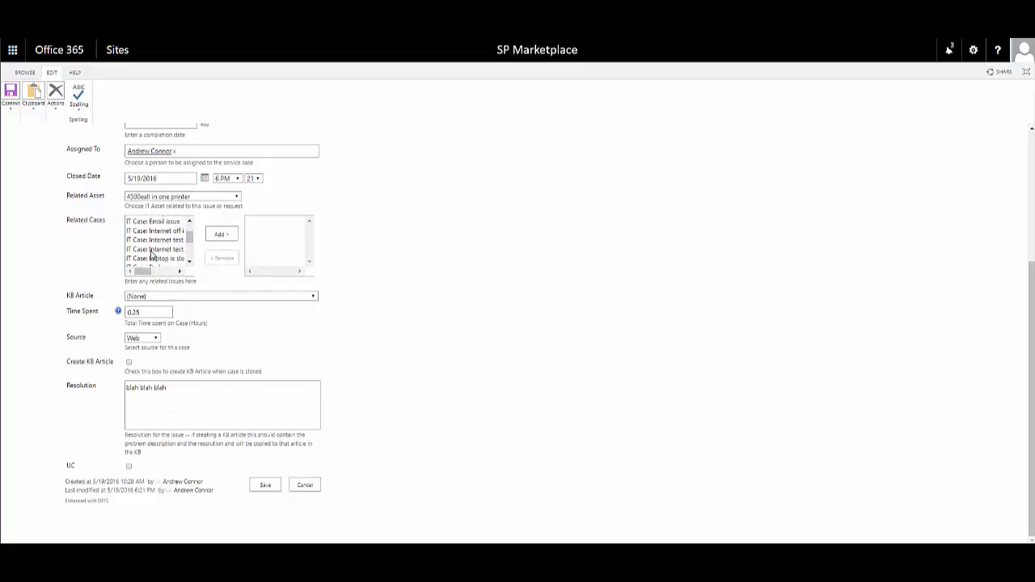
pyautogui.scroll(1, 149, 261)
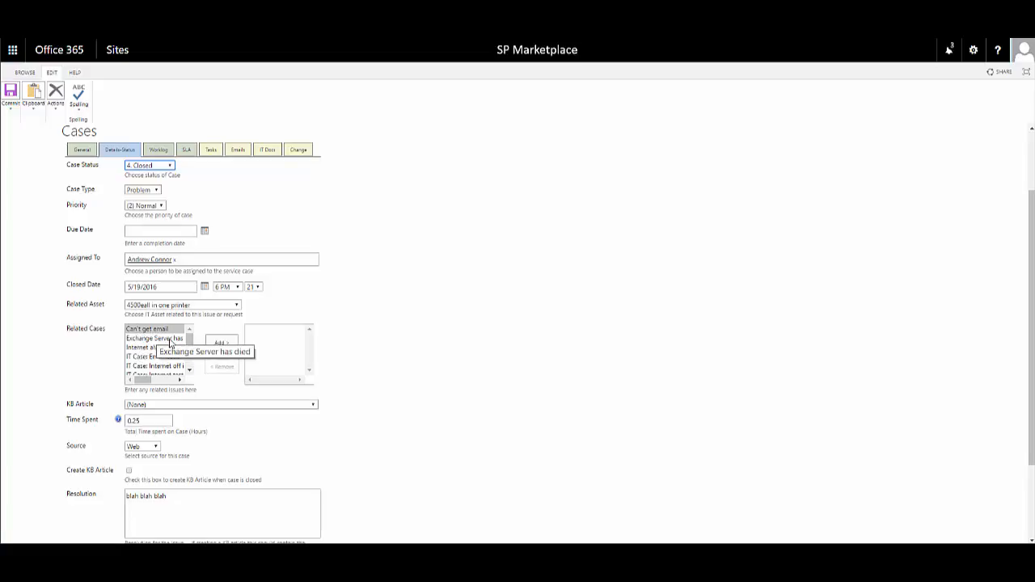
pyautogui.click(219, 346)
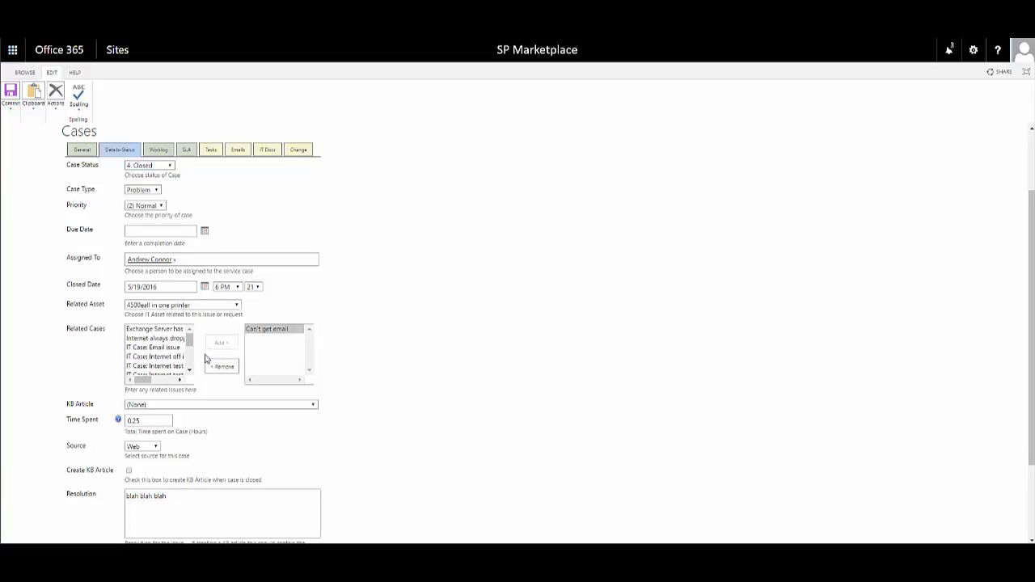
# Step: Add "IT Case: Email issue" to the printer case's related cases and remove it again
pyautogui.click(156, 348)
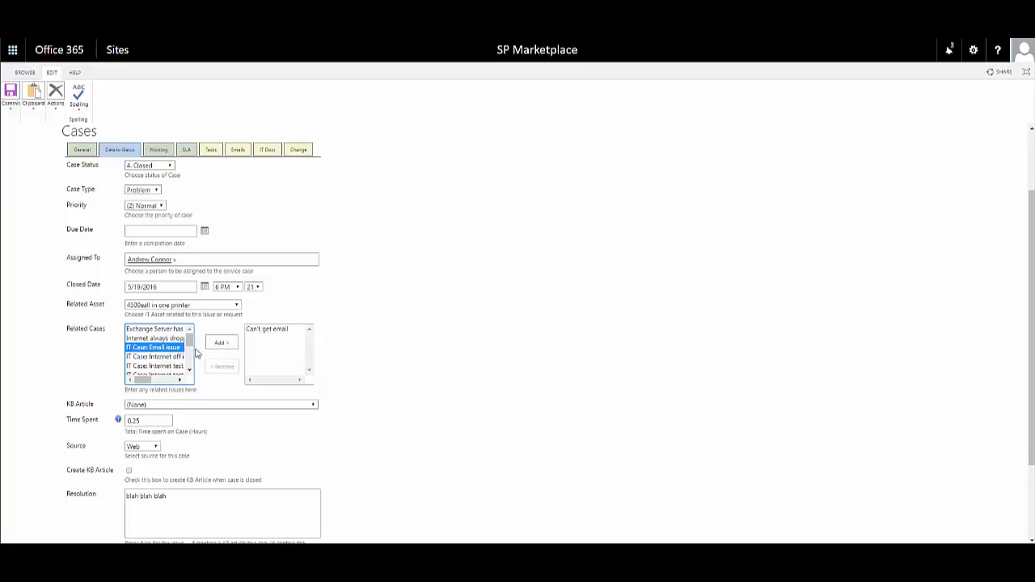
pyautogui.click(223, 345)
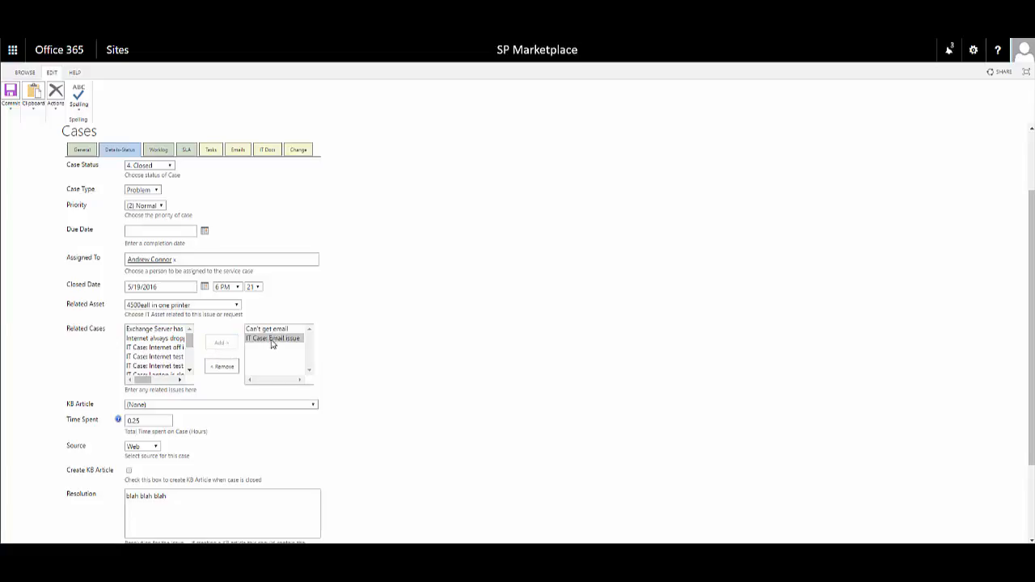
pyautogui.click(224, 367)
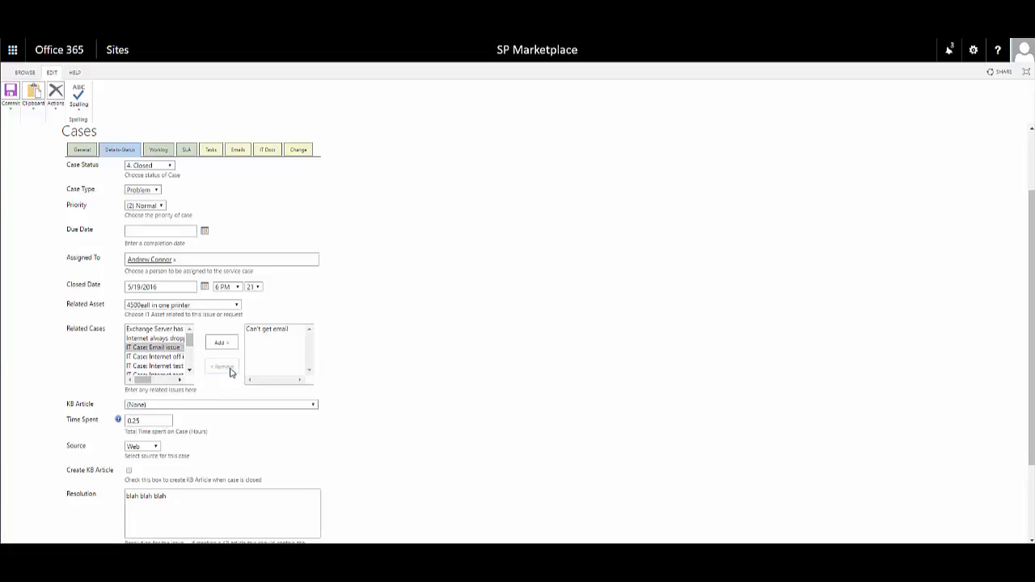
pyautogui.scroll(-1, 159, 370)
pyautogui.scroll(-3, 159, 371)
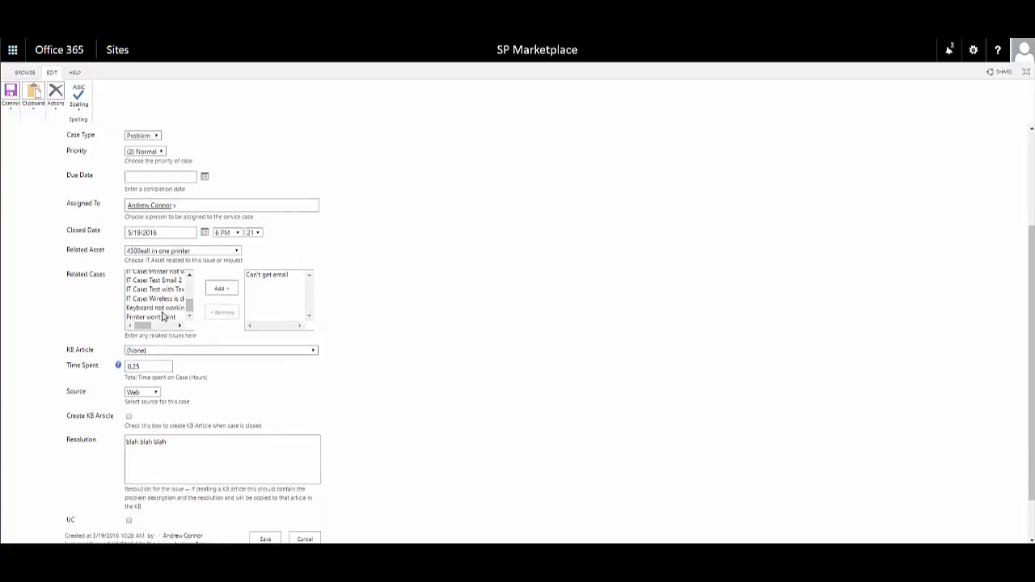
pyautogui.scroll(2, 159, 310)
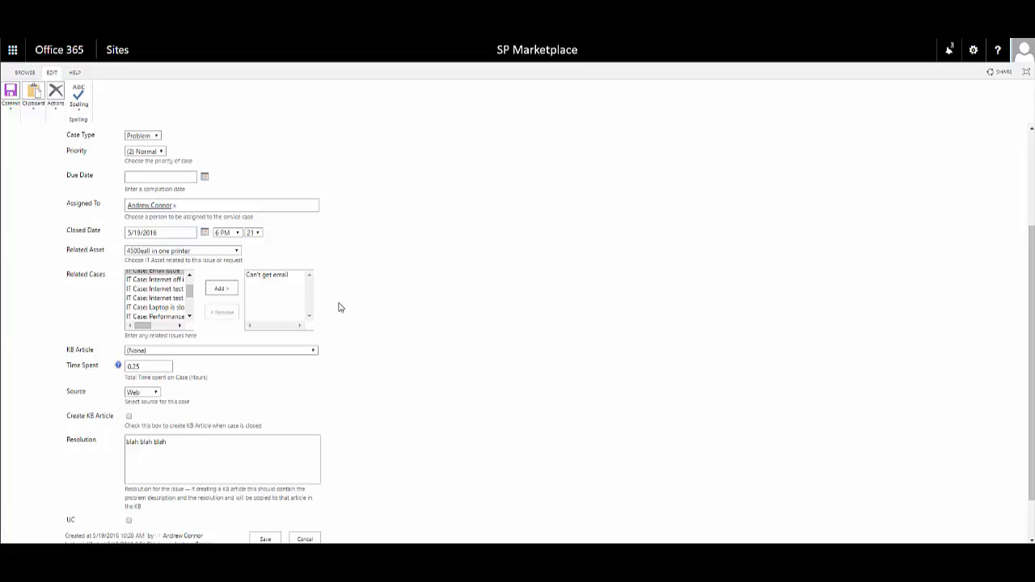
# Step: Add a new change request titled "Test" to the printer case and save it
pyautogui.scroll(3, 340, 307)
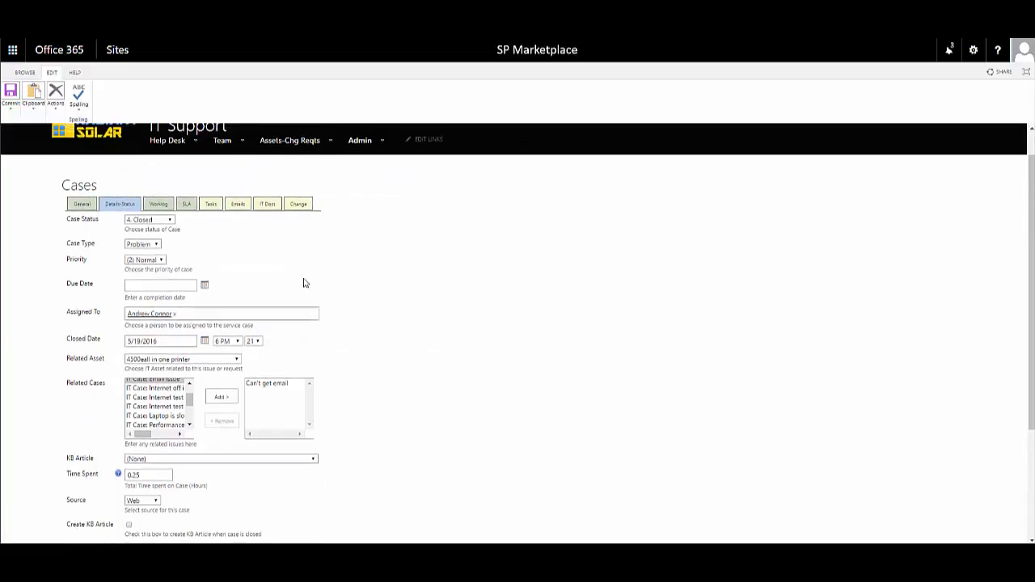
pyautogui.click(290, 204)
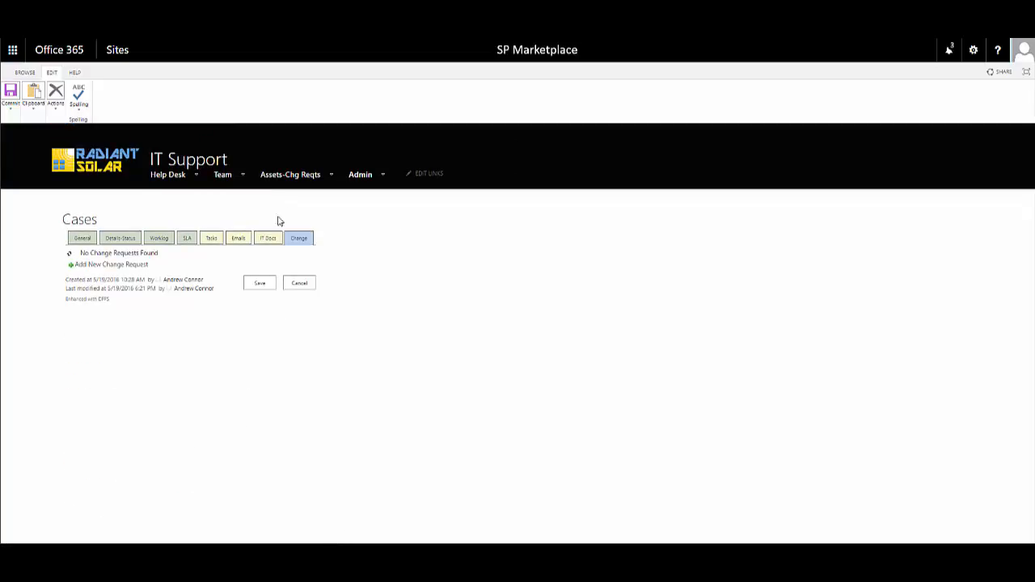
pyautogui.click(93, 266)
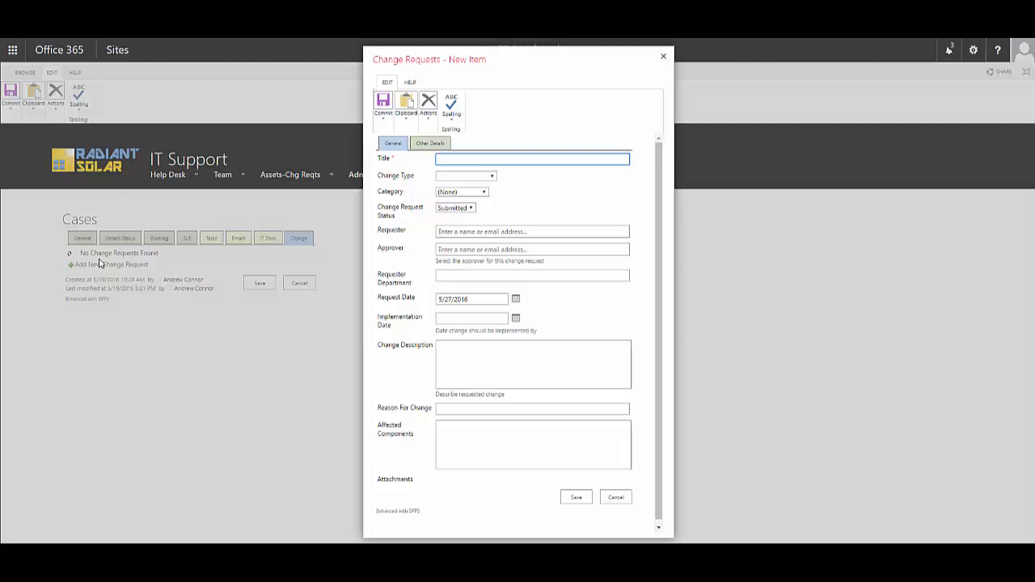
pyautogui.write('Test')
pyautogui.click(576, 498)
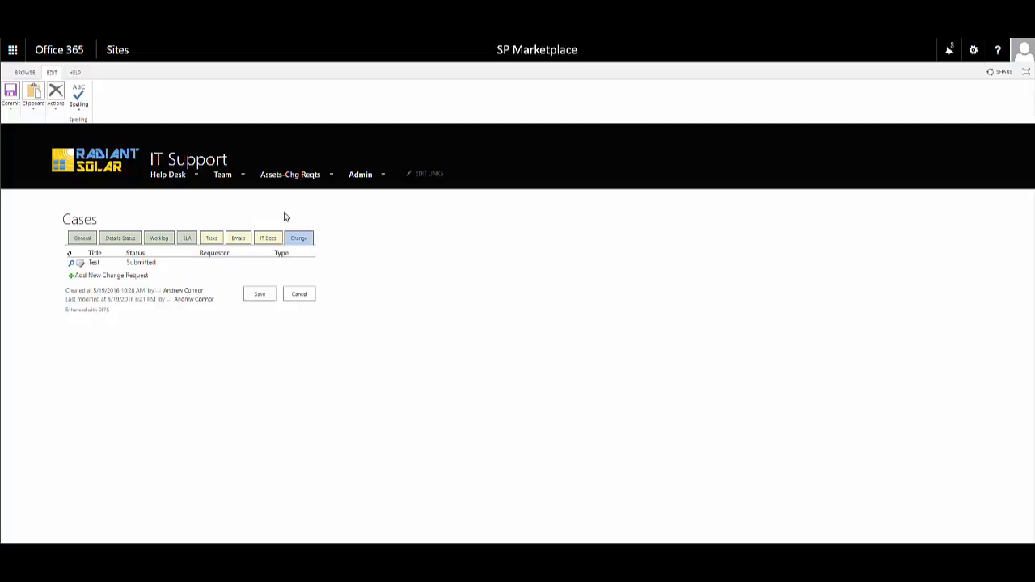
# Step: Open the team's IT Documents library and look over its files
pyautogui.moveTo(231, 183)
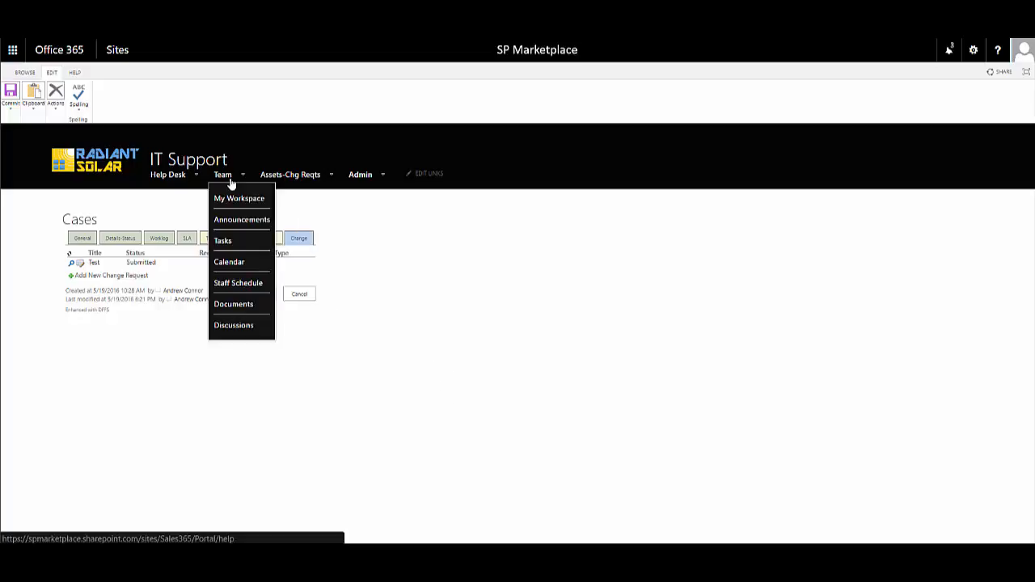
pyautogui.click(231, 305)
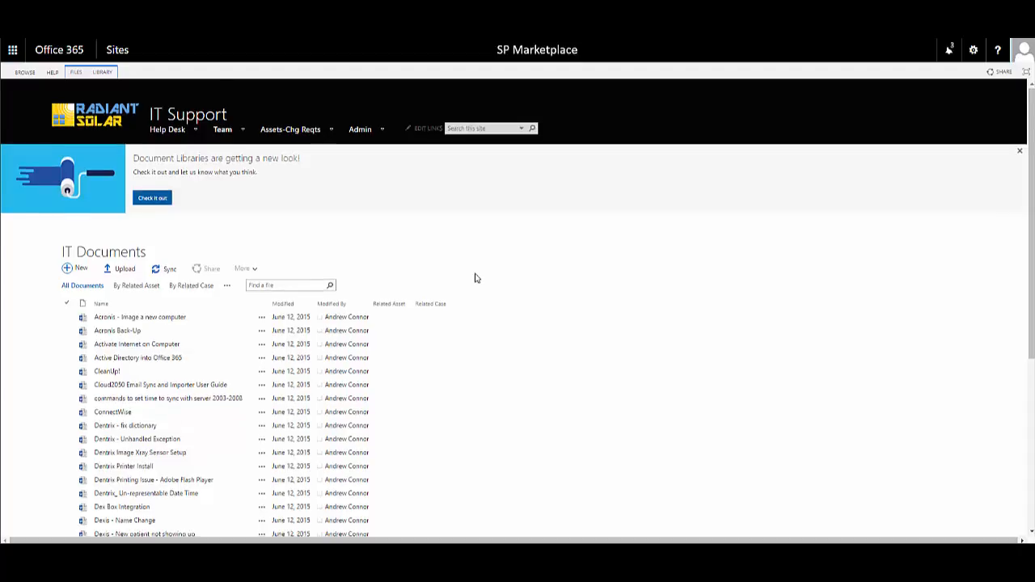
pyautogui.scroll(-2, 474, 277)
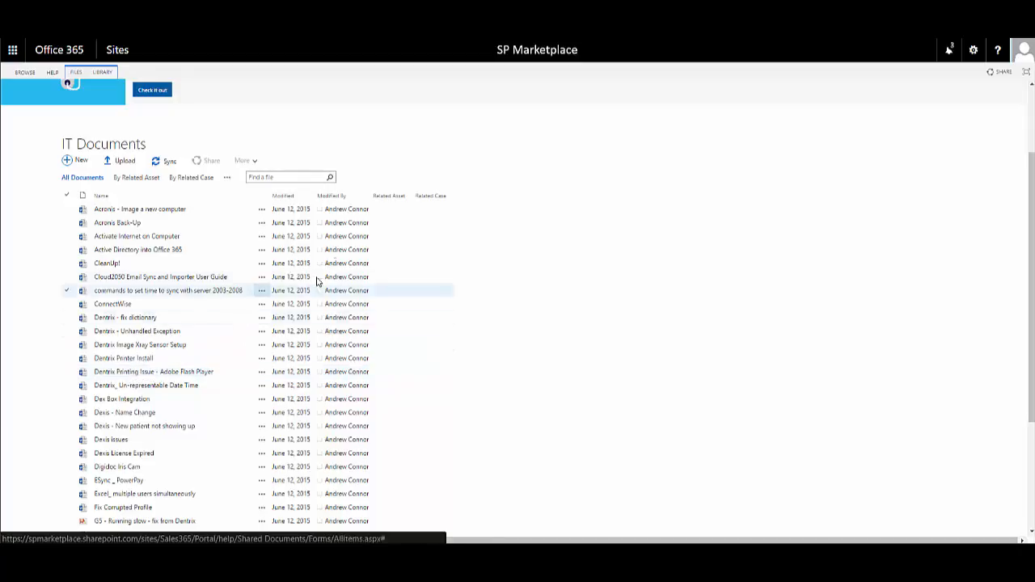
# Step: Filter the IT Documents library to files whose related asset is "ACM-012Dell demo Laptop"
pyautogui.click(410, 198)
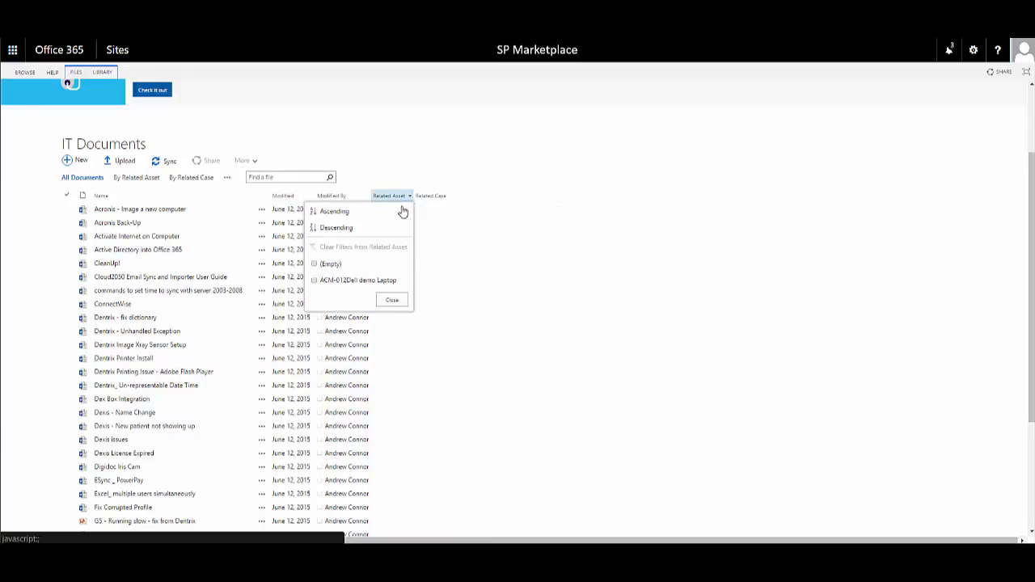
pyautogui.click(314, 283)
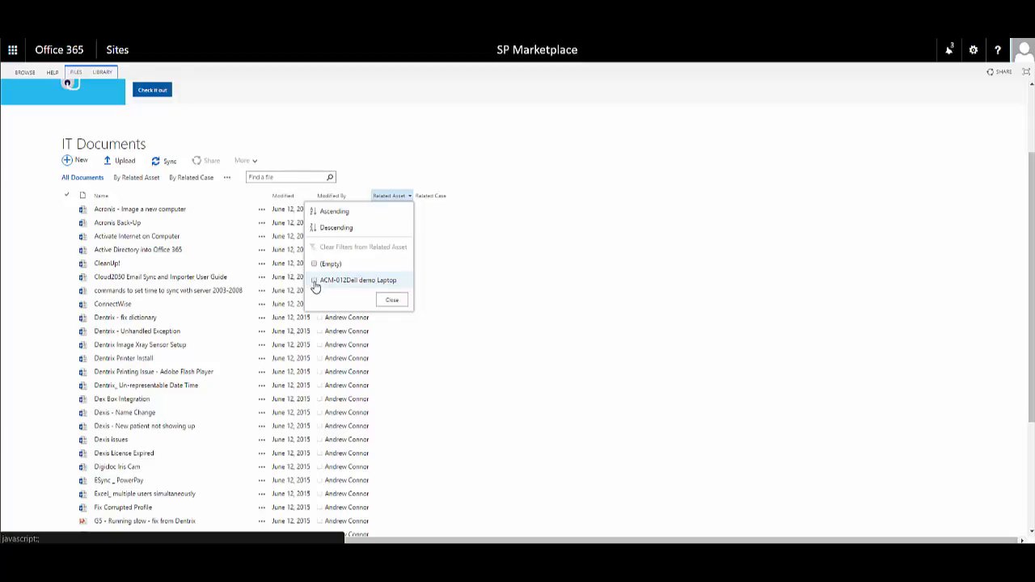
pyautogui.click(314, 282)
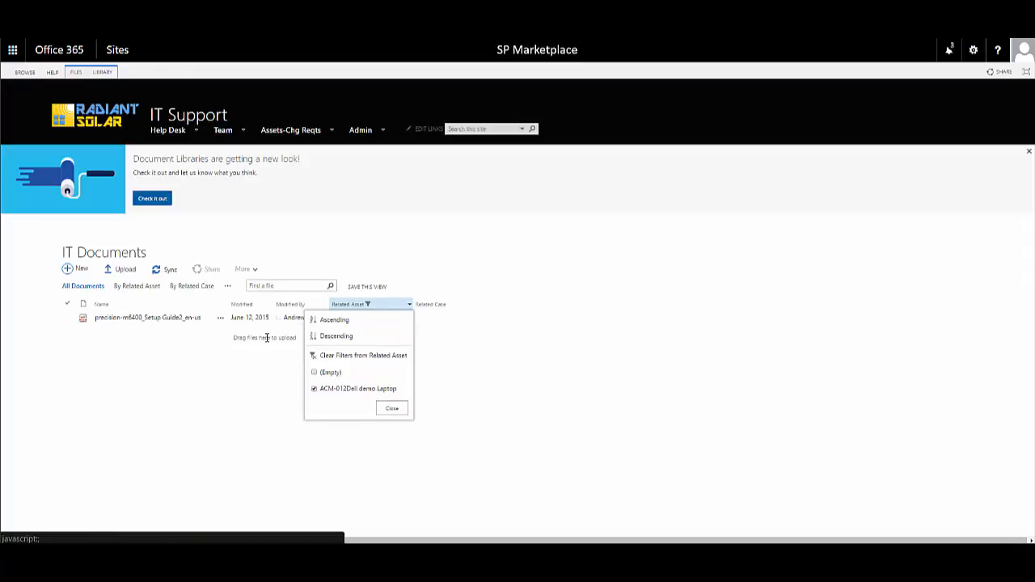
pyautogui.click(394, 411)
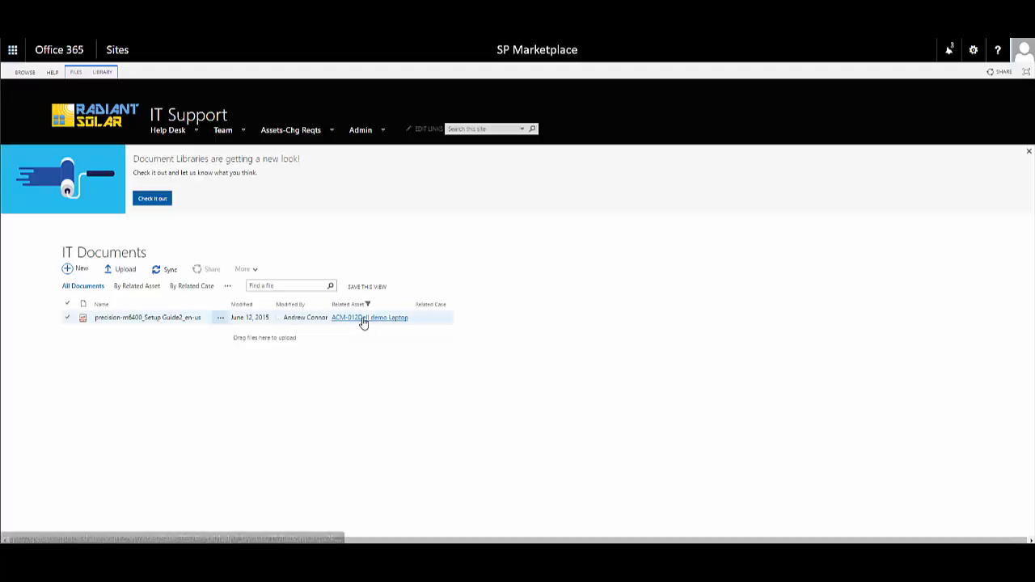
# Step: Clear the Related Asset filter from the library and check the filter choices for Related Case
pyautogui.click(411, 308)
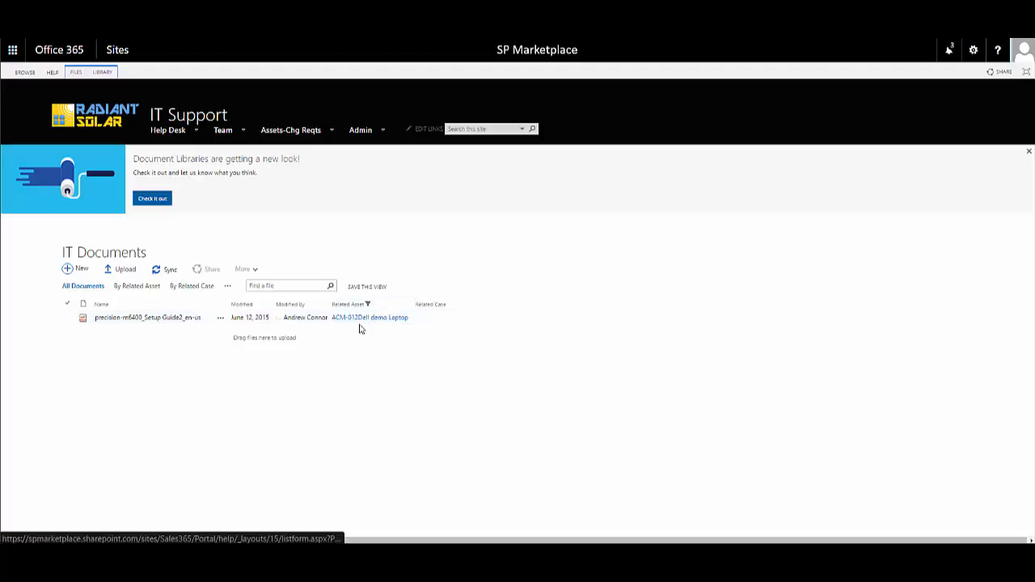
pyautogui.click(410, 309)
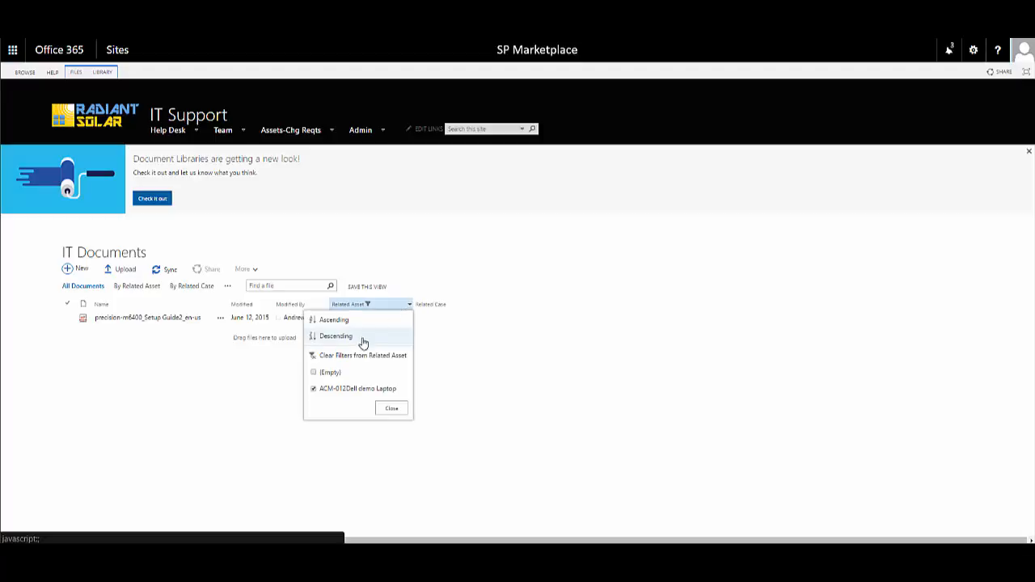
pyautogui.click(346, 357)
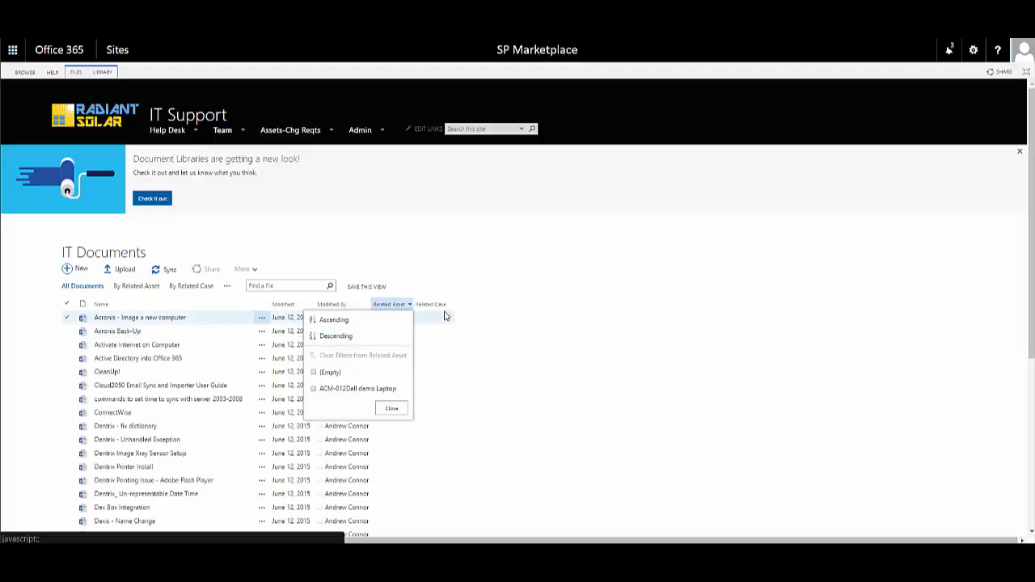
pyautogui.click(391, 407)
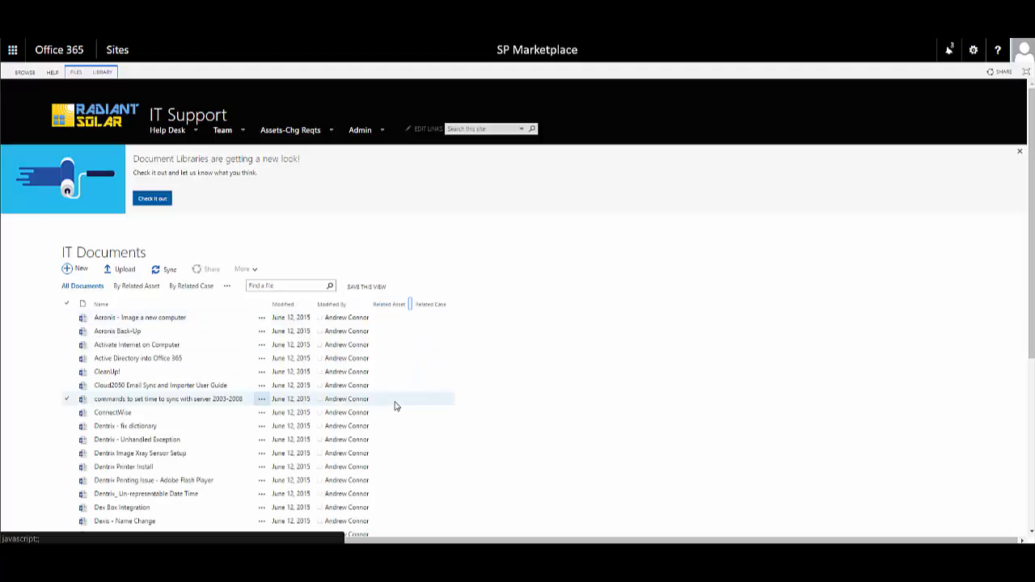
pyautogui.click(450, 307)
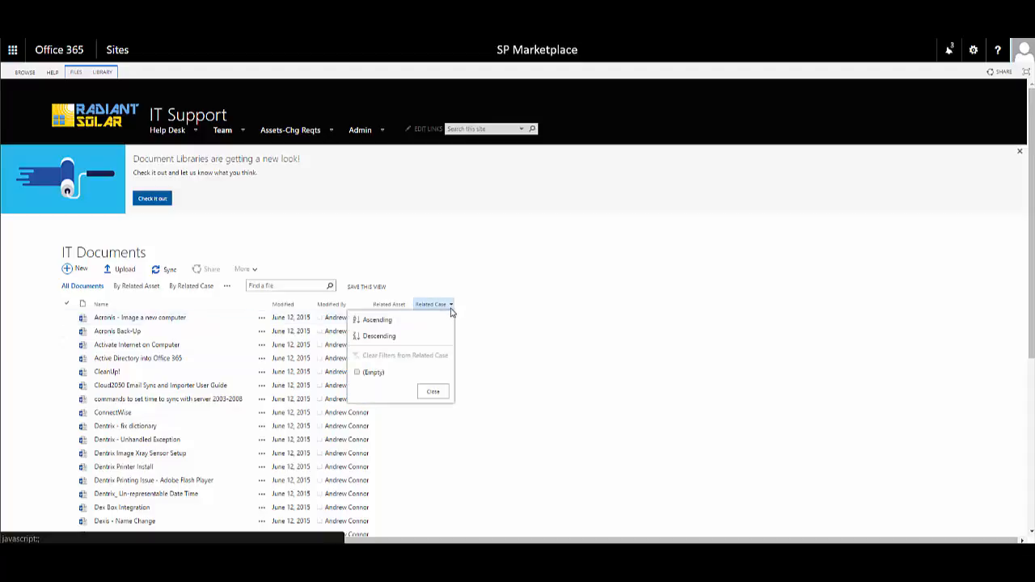
pyautogui.click(433, 393)
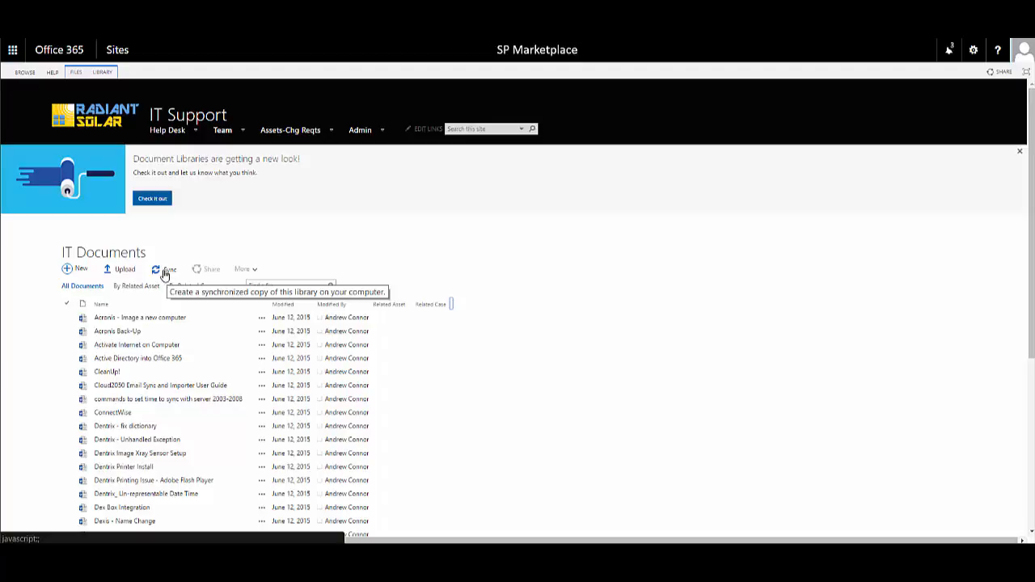
# Step: Inspect the document upload options and the additional views of the IT Documents library without uploading anything
pyautogui.click(68, 272)
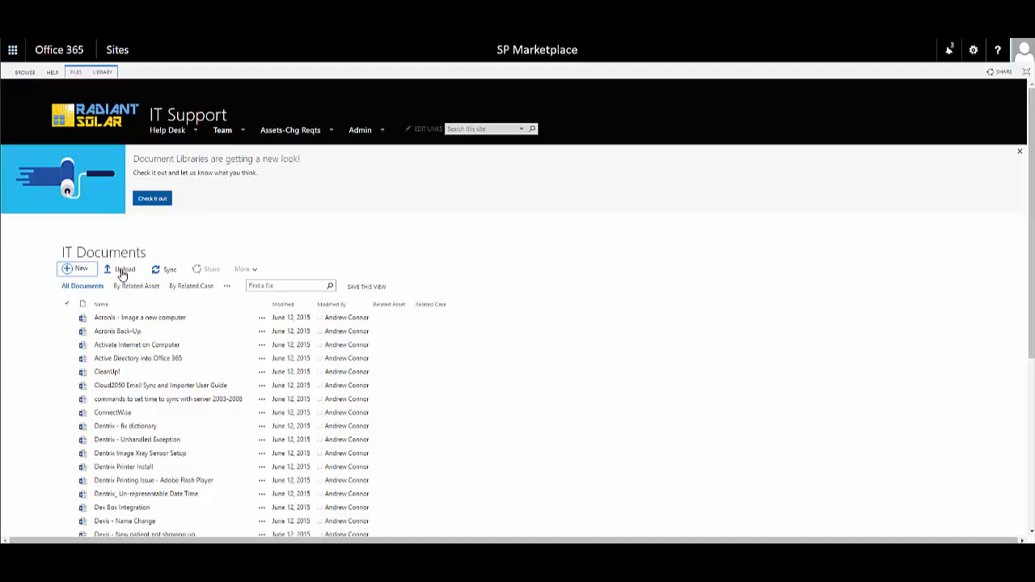
pyautogui.click(122, 273)
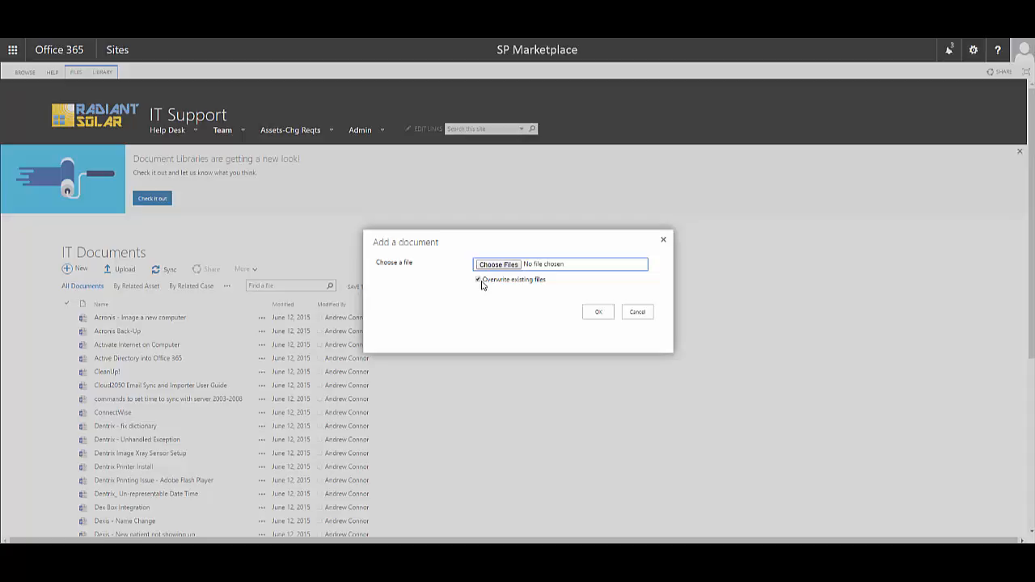
pyautogui.click(635, 313)
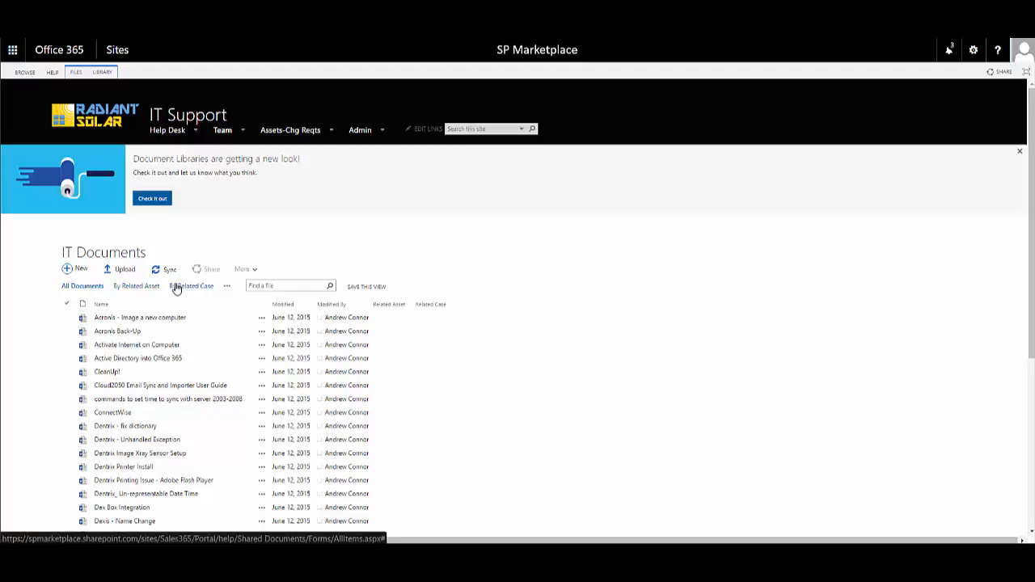
pyautogui.click(229, 291)
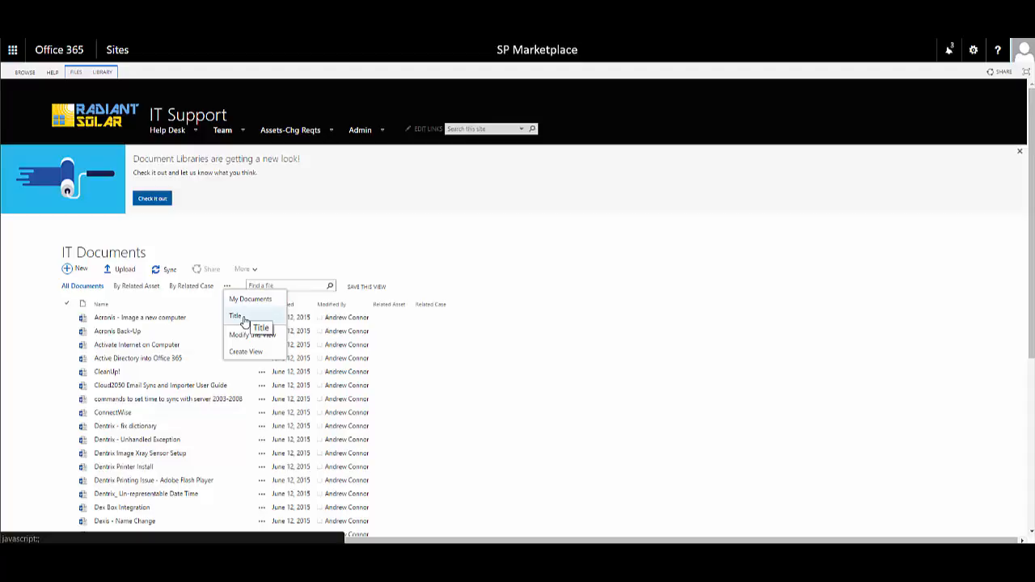
pyautogui.click(295, 247)
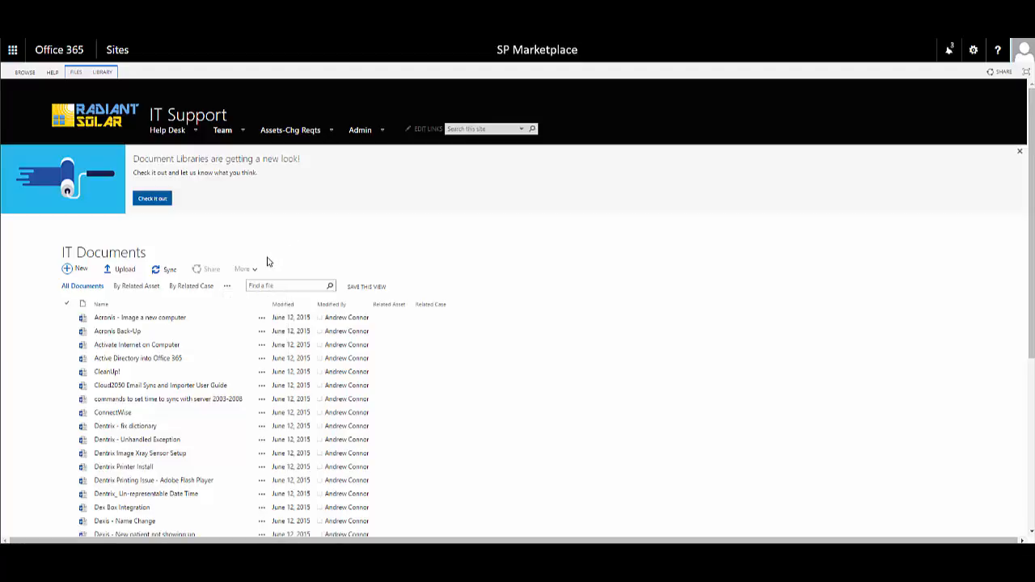
# Step: View the "Dentrix - fix dictionary" document in Word Online and return to the IT Documents library
pyautogui.scroll(-1, 267, 260)
pyautogui.scroll(-2, 267, 261)
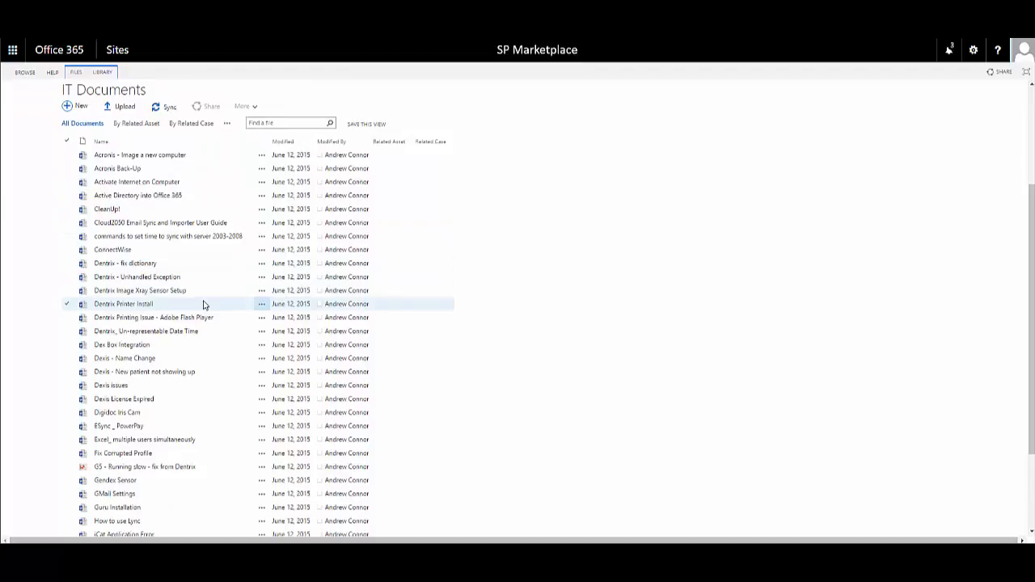
pyautogui.click(104, 270)
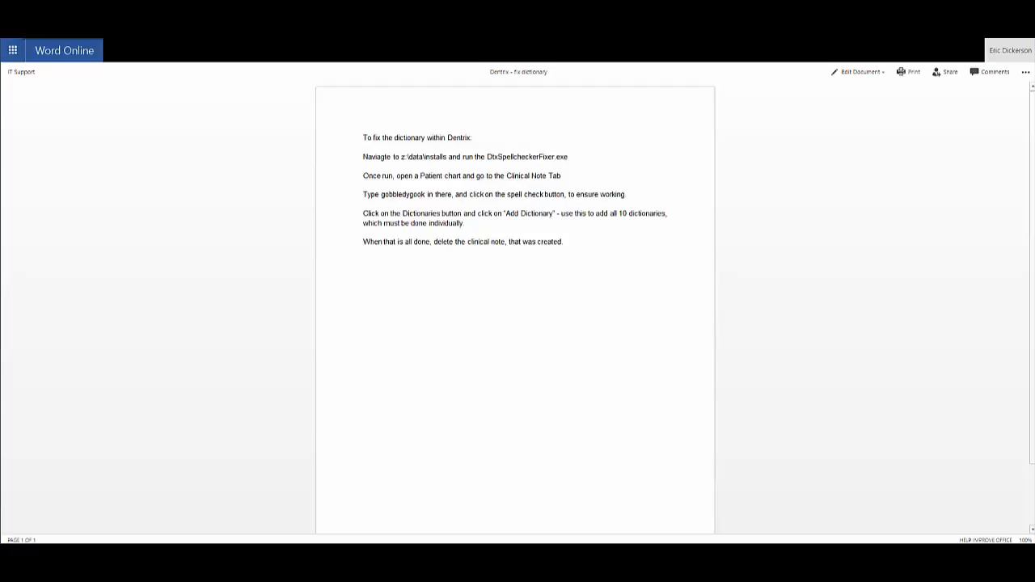
pyautogui.click(16, 27)
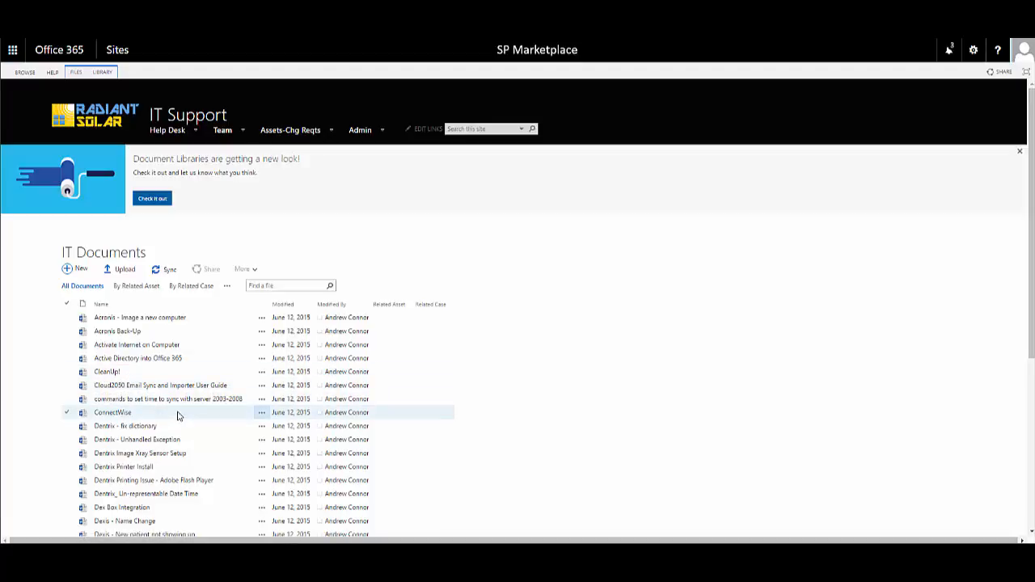
# Step: Filter the IT Documents library to files whose related asset is the ACM-012Dell demo Laptop
pyautogui.scroll(-2, 174, 420)
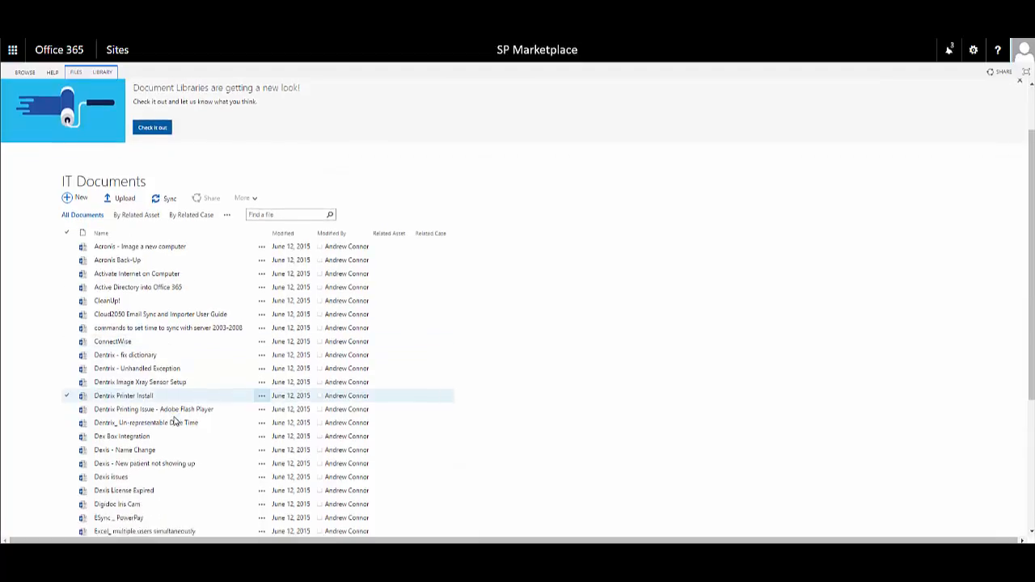
pyautogui.scroll(-2, 174, 420)
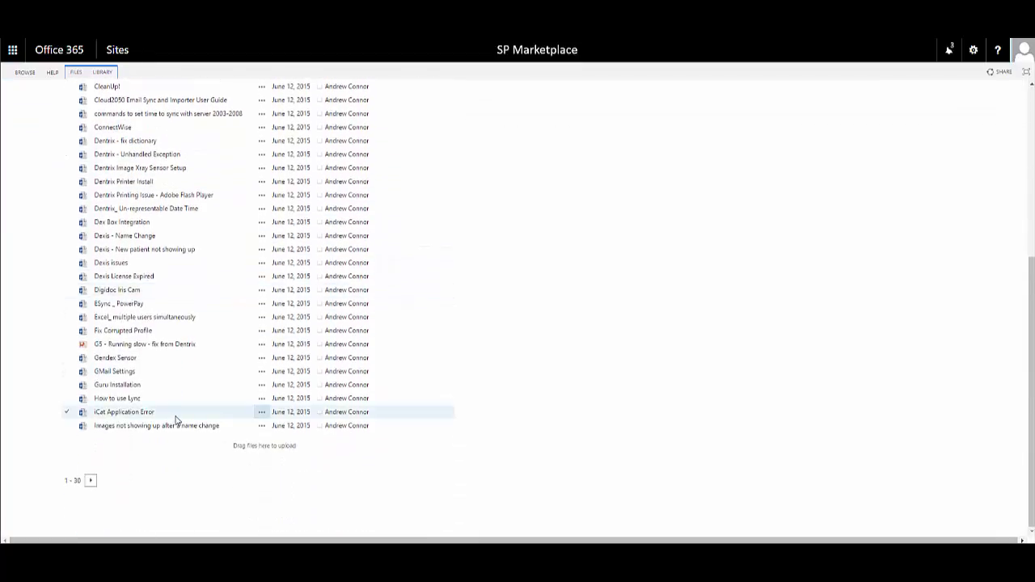
pyautogui.scroll(5, 174, 417)
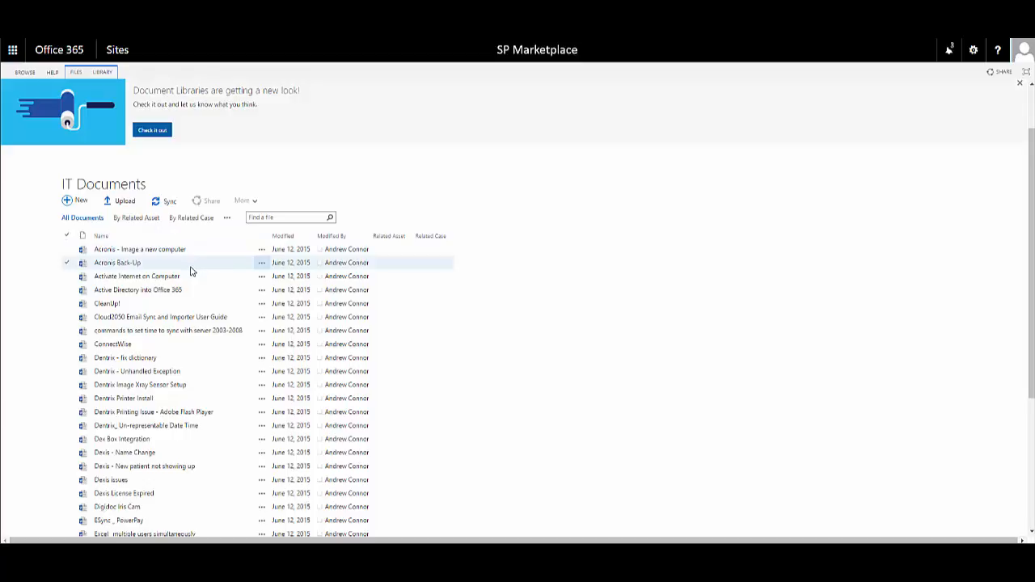
pyautogui.click(410, 237)
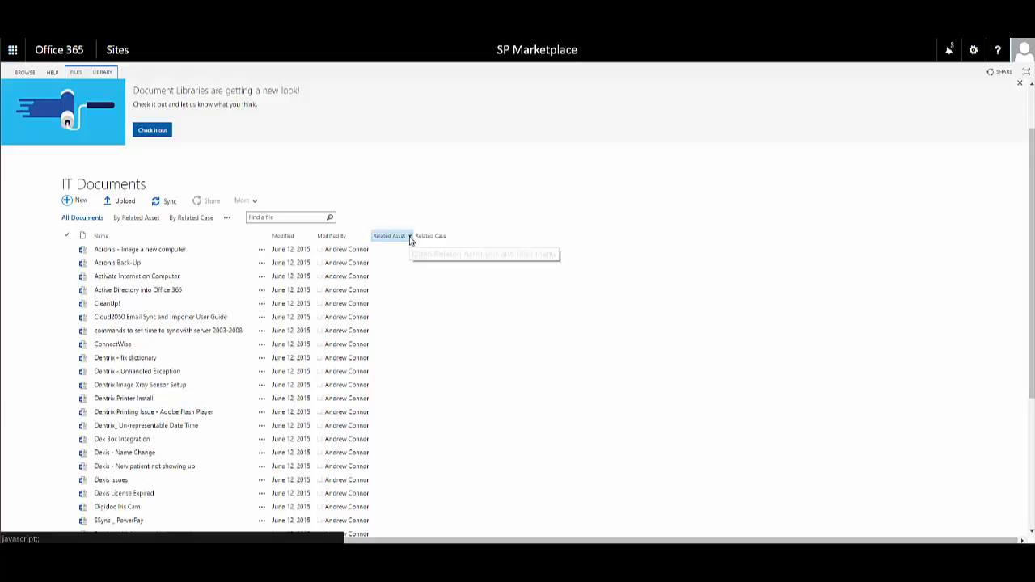
pyautogui.click(349, 321)
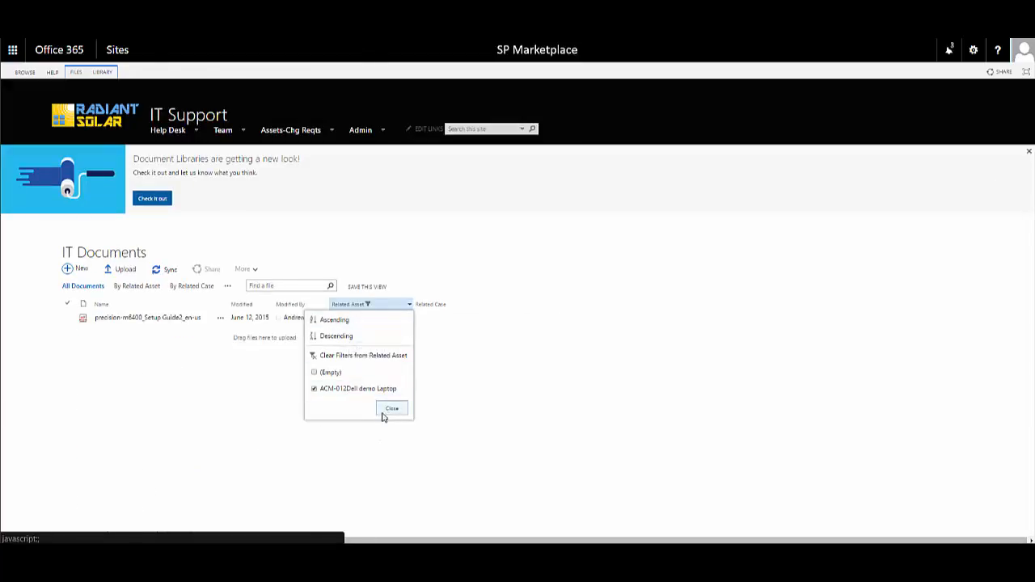
pyautogui.click(242, 416)
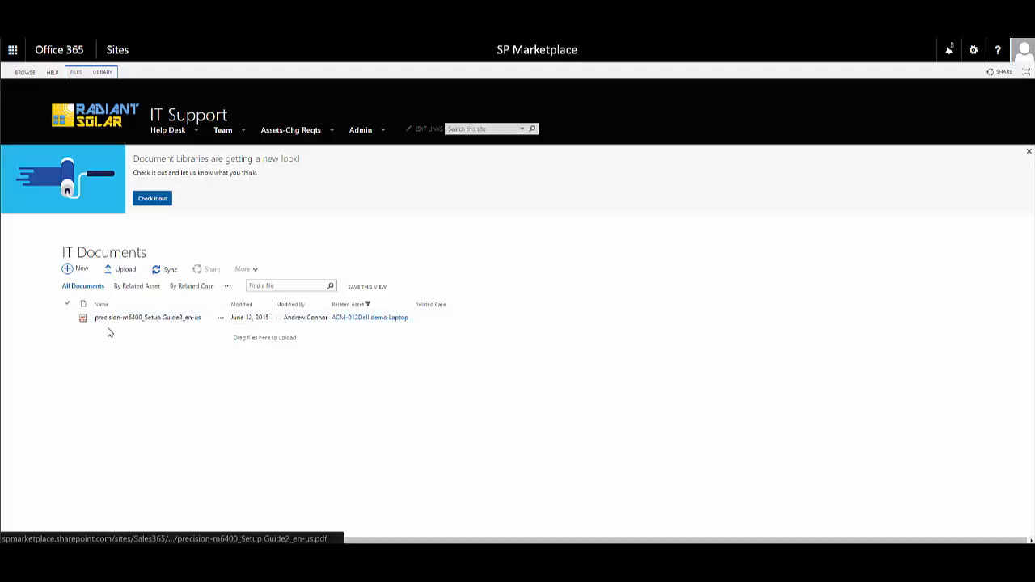
pyautogui.moveTo(83, 321); pyautogui.dragTo(114, 340)
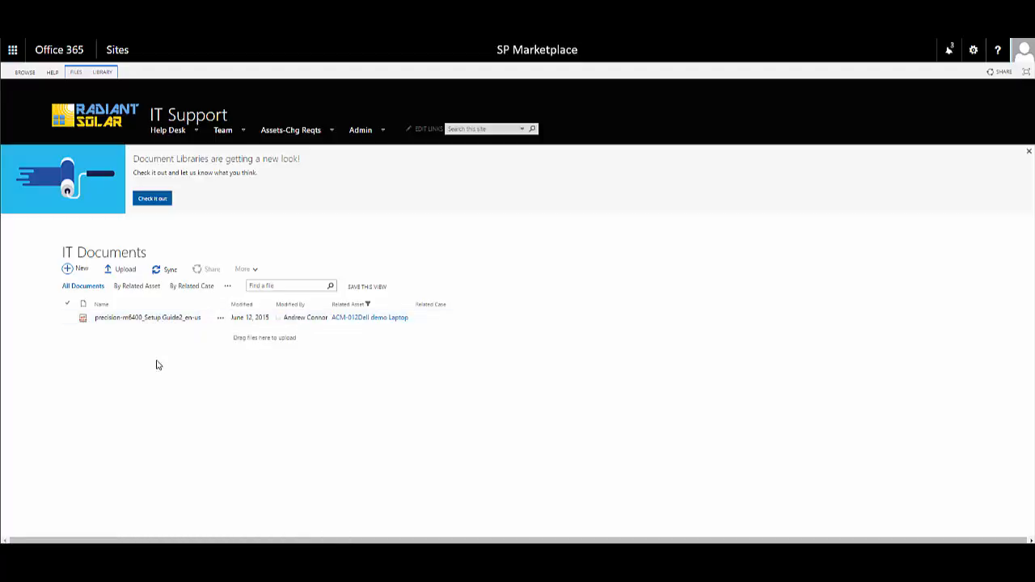
# Step: Preview the precision-m6400_Setup Guide2_en-us file from the library and examine its contents pages and laptop diagrams
pyautogui.click(220, 321)
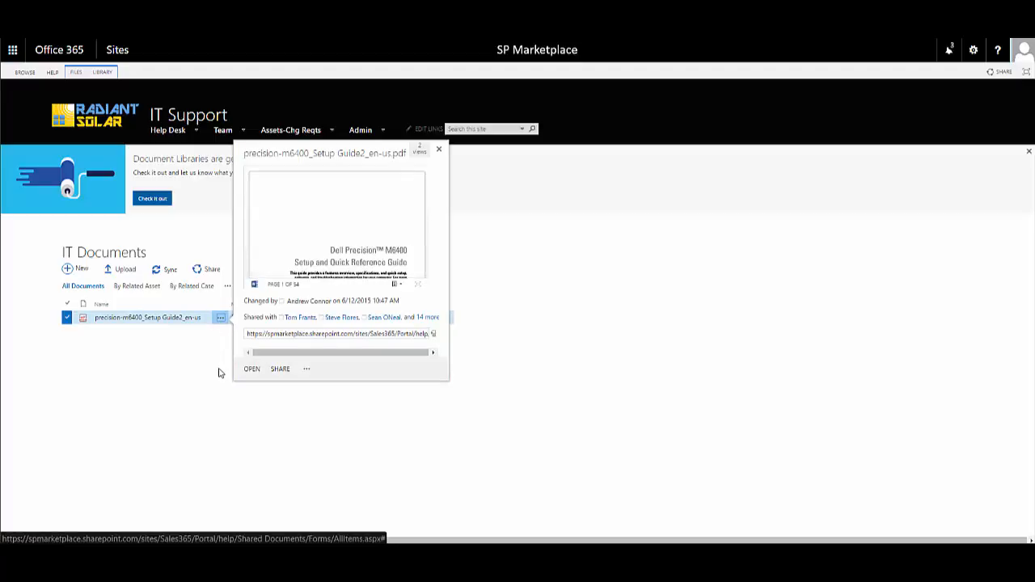
pyautogui.scroll(-1, 329, 247)
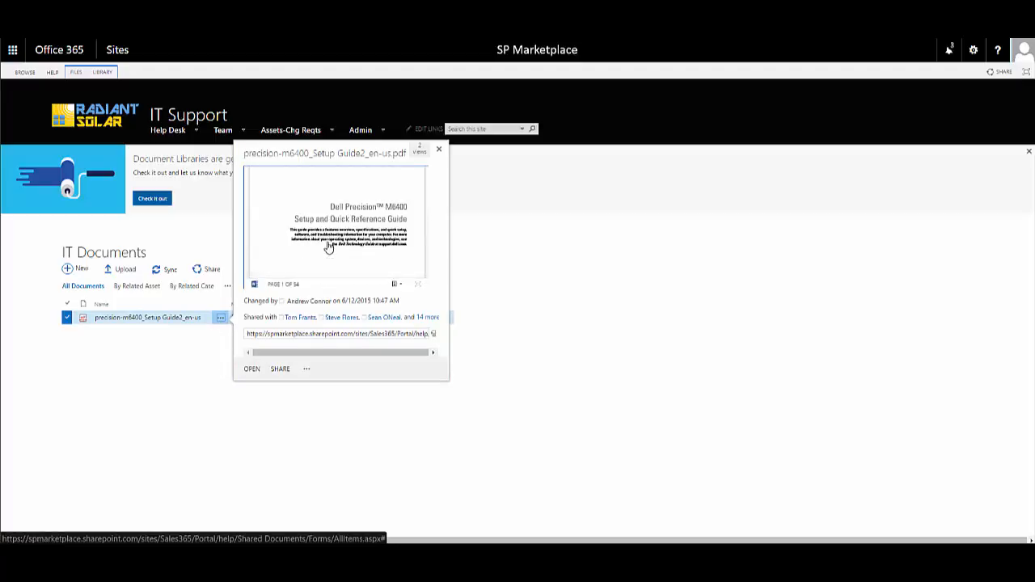
pyautogui.scroll(-2, 329, 247)
pyautogui.scroll(-2, 328, 248)
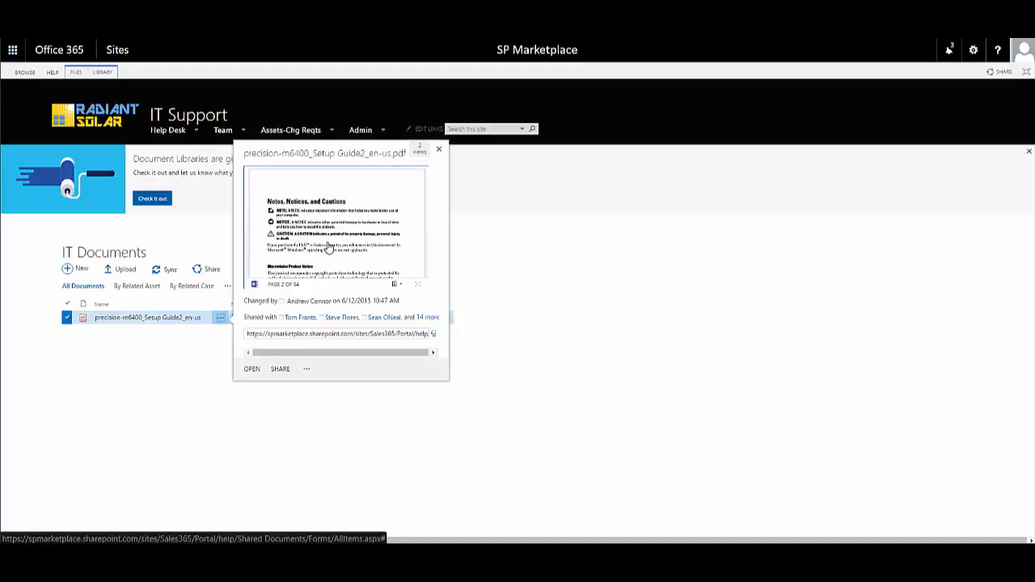
pyautogui.scroll(-1, 327, 247)
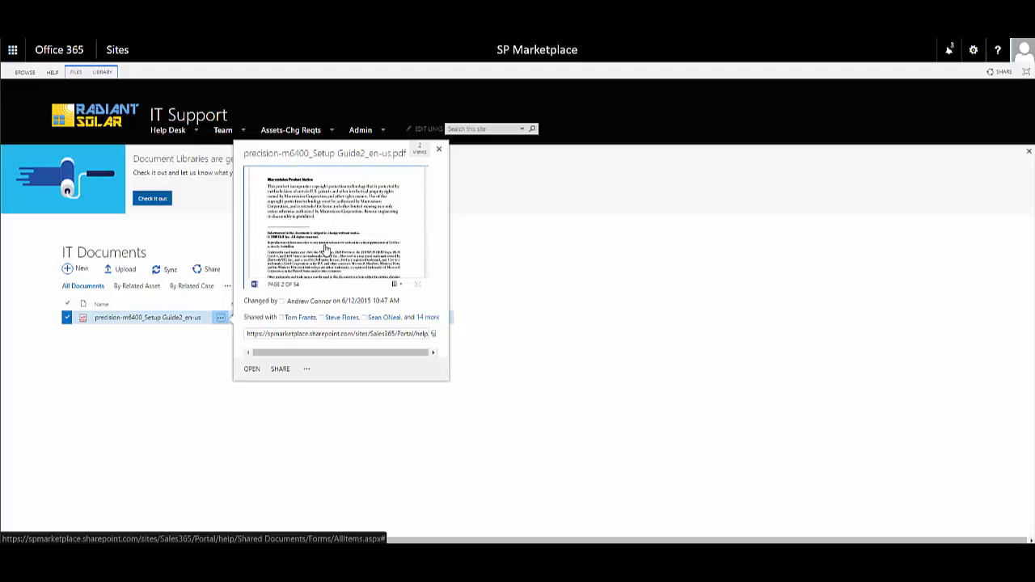
pyautogui.scroll(-5, 326, 249)
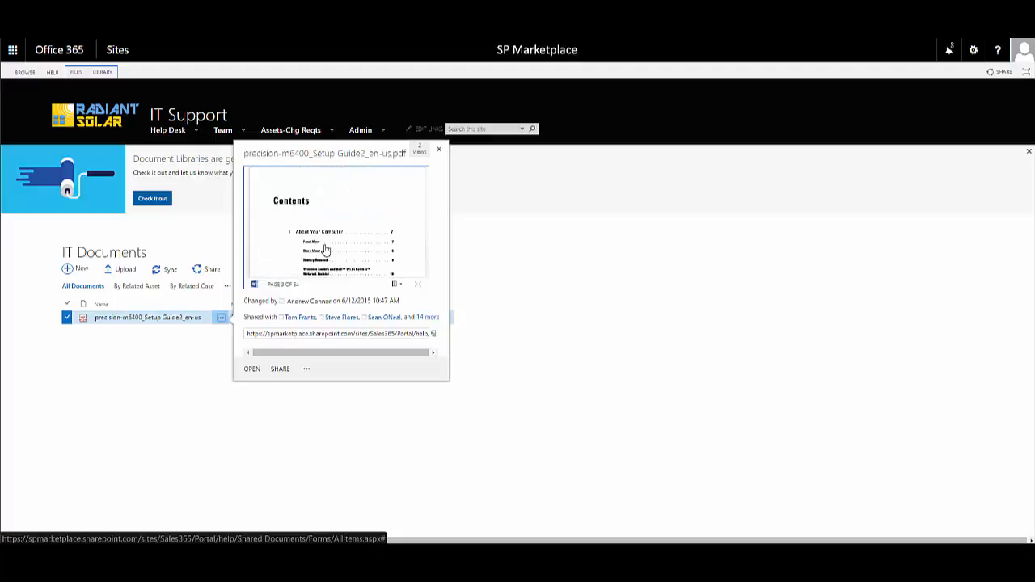
pyautogui.scroll(-10, 322, 244)
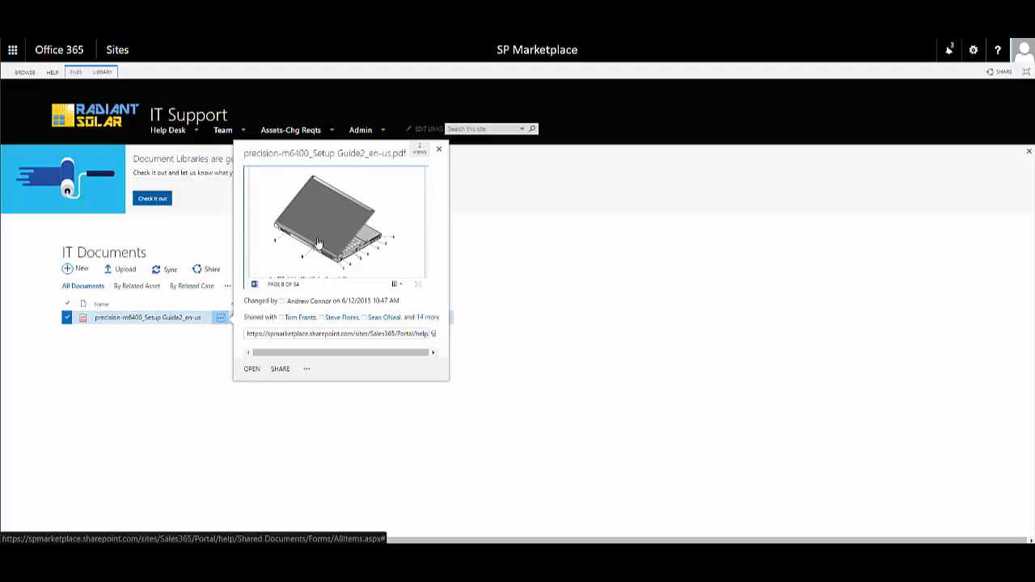
pyautogui.scroll(3, 318, 243)
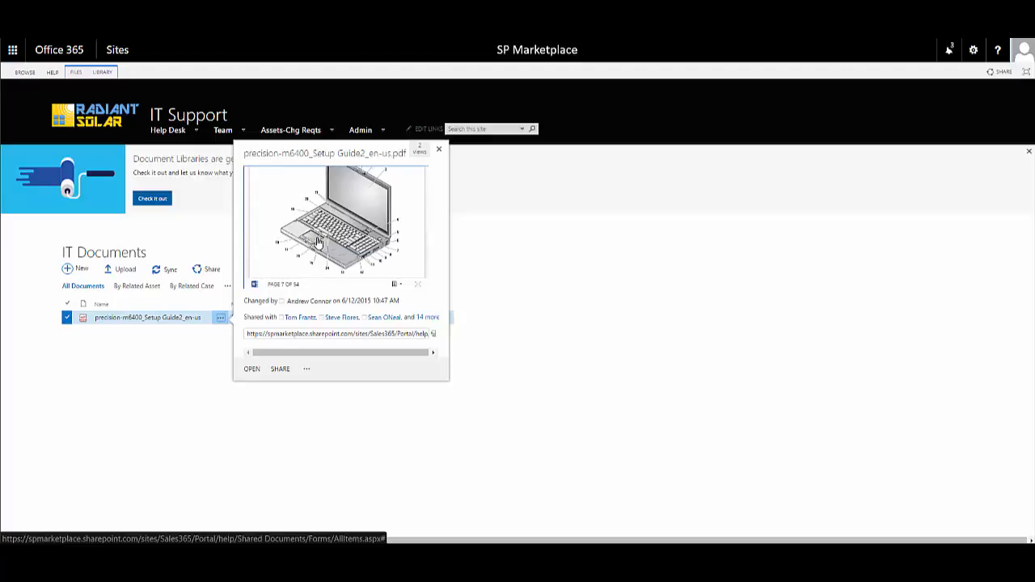
pyautogui.scroll(2, 318, 242)
pyautogui.scroll(-2, 318, 243)
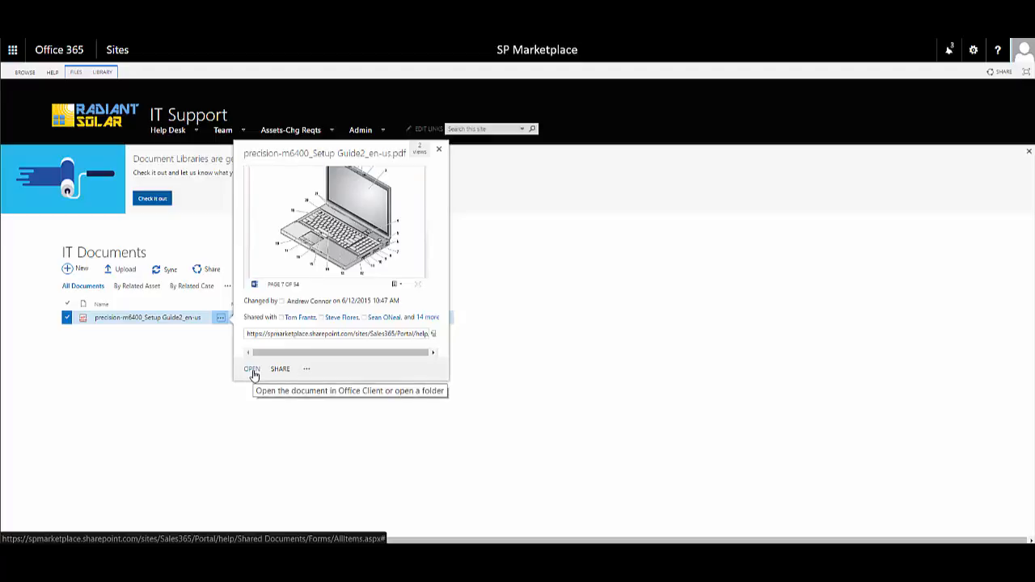
# Step: Edit the precision-m6400 setup guide's properties to set Related Case to "Keyboard not working" and save them
pyautogui.click(308, 370)
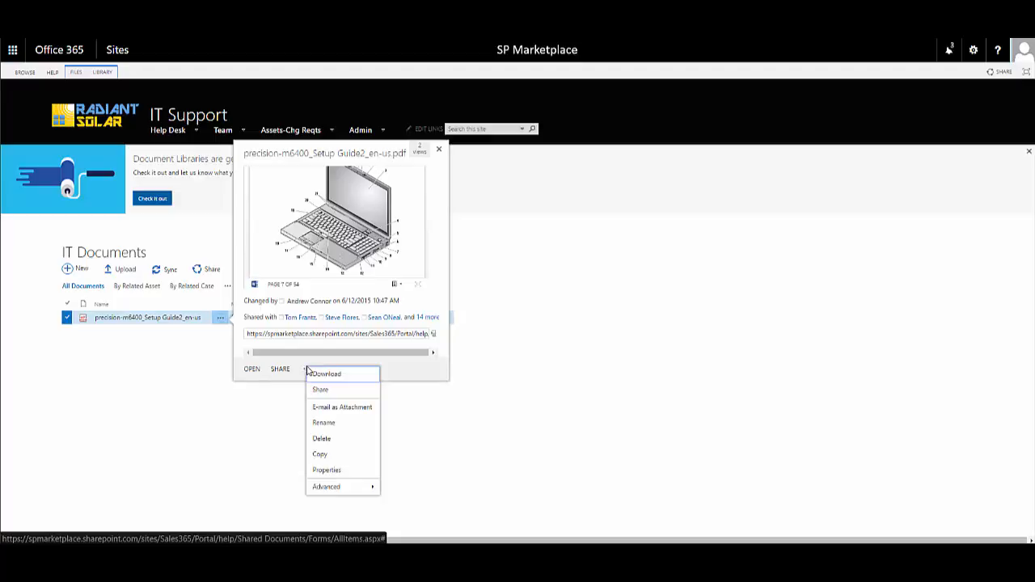
pyautogui.moveTo(316, 491)
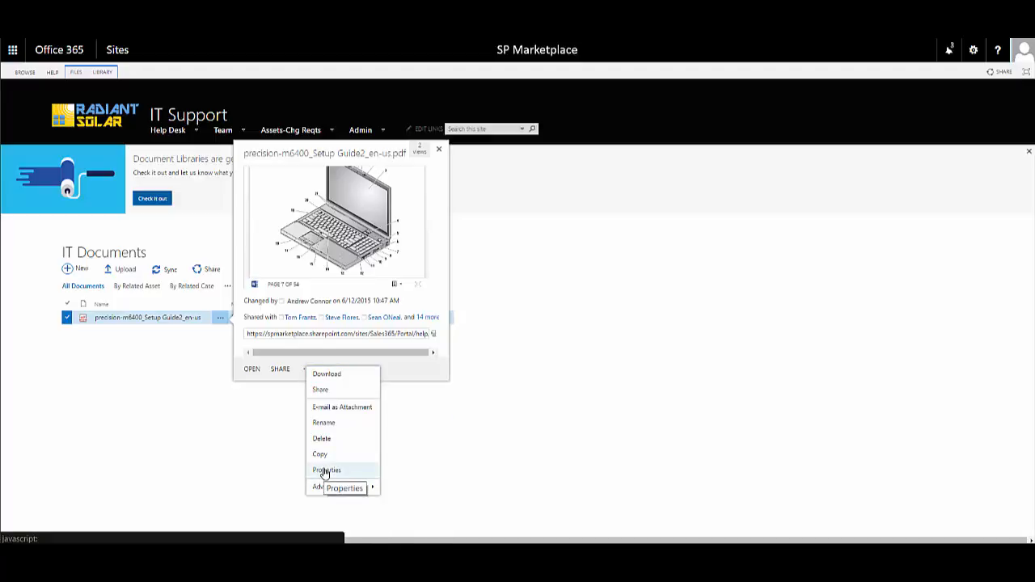
pyautogui.click(325, 471)
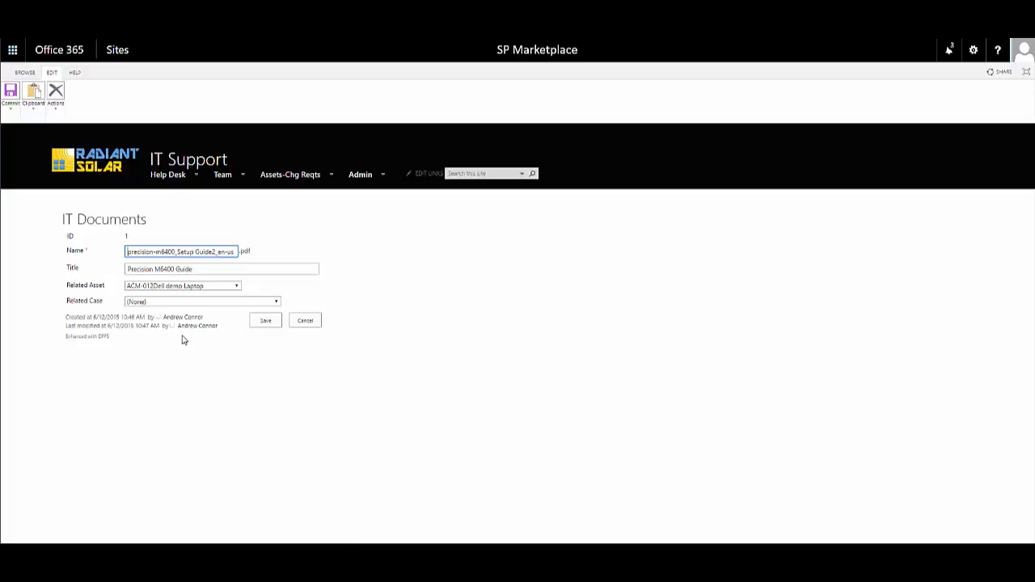
pyautogui.click(220, 301)
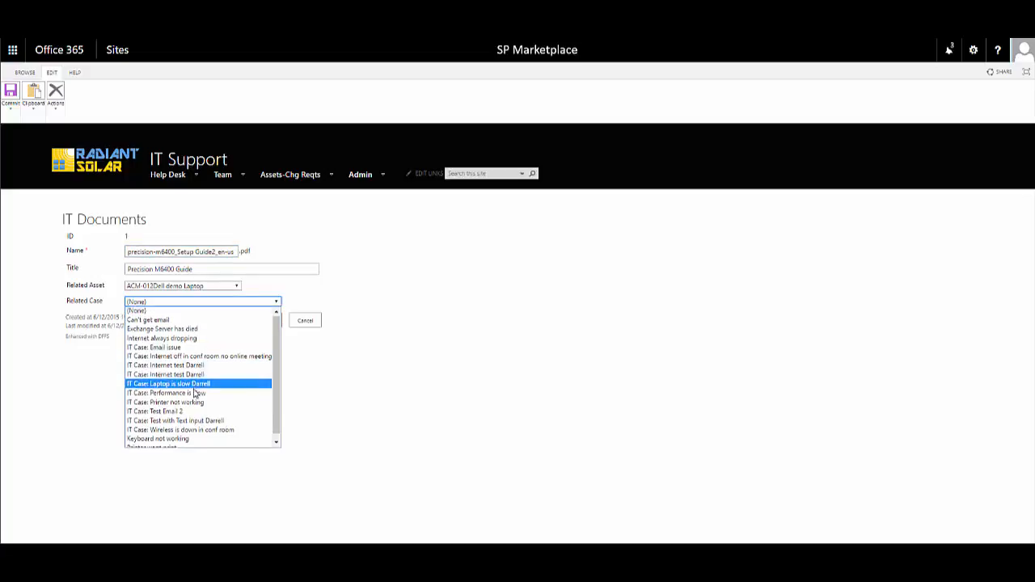
pyautogui.scroll(-1, 197, 393)
pyautogui.click(194, 438)
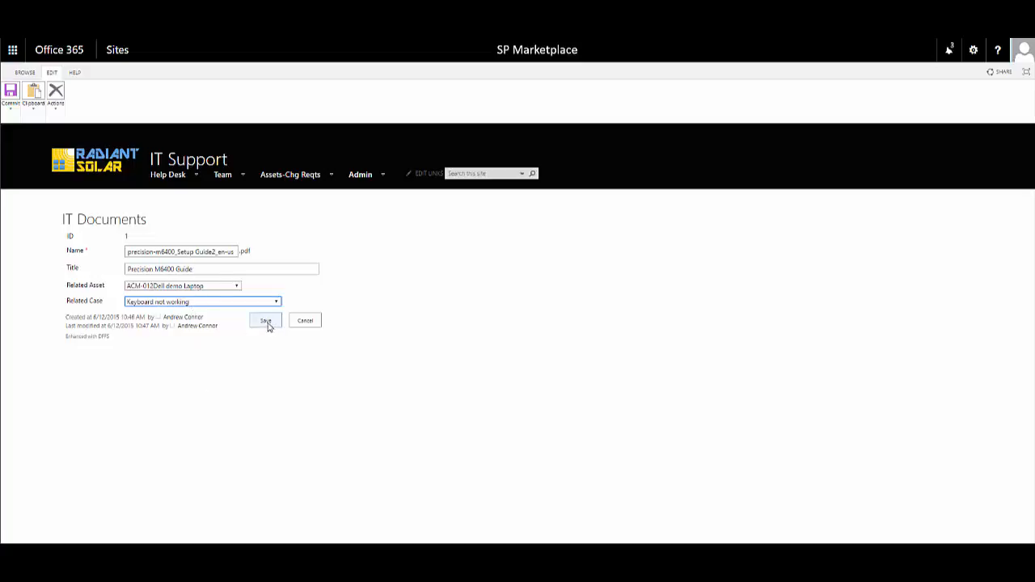
pyautogui.click(265, 321)
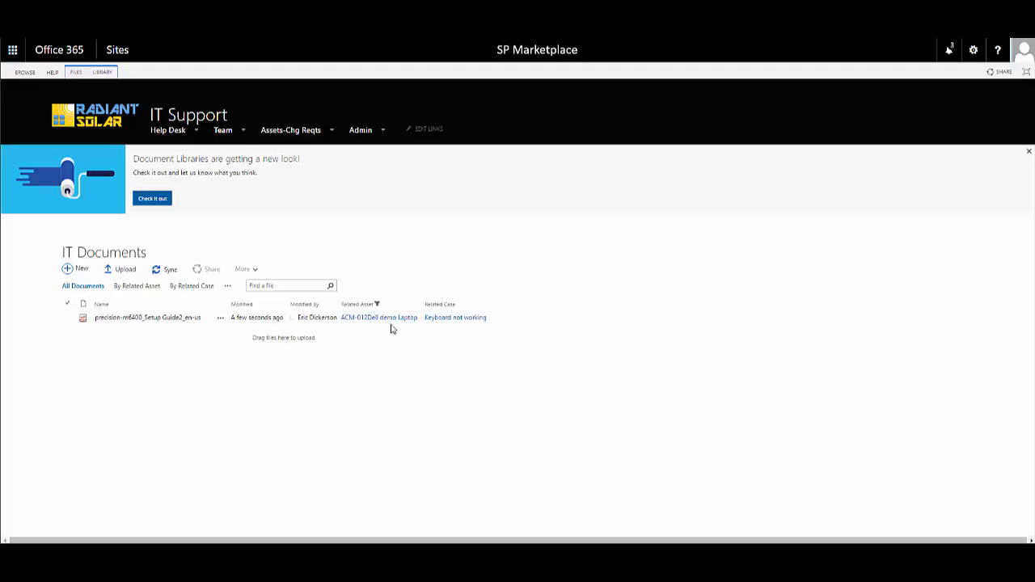
# Step: View the precision-m6400 setup guide PDF, return to IT Documents and remove the ACM-012Dell demo Laptop filter
pyautogui.click(120, 318)
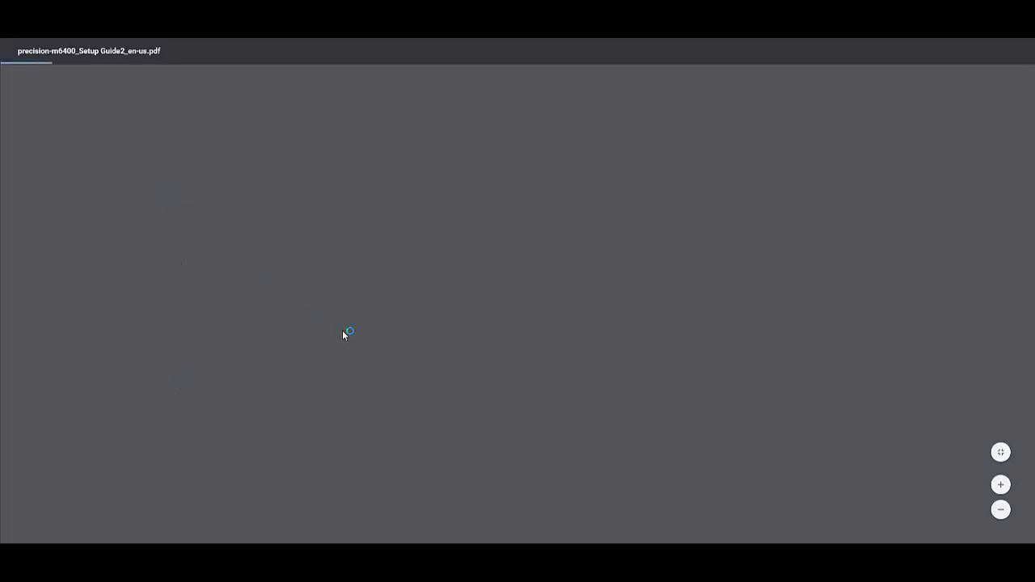
pyautogui.click(17, 38)
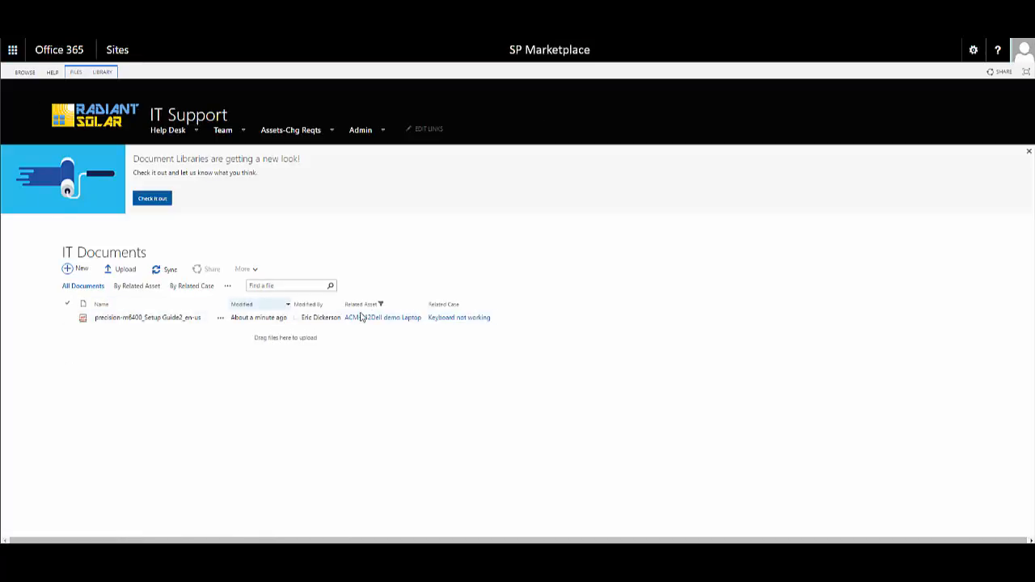
pyautogui.click(413, 306)
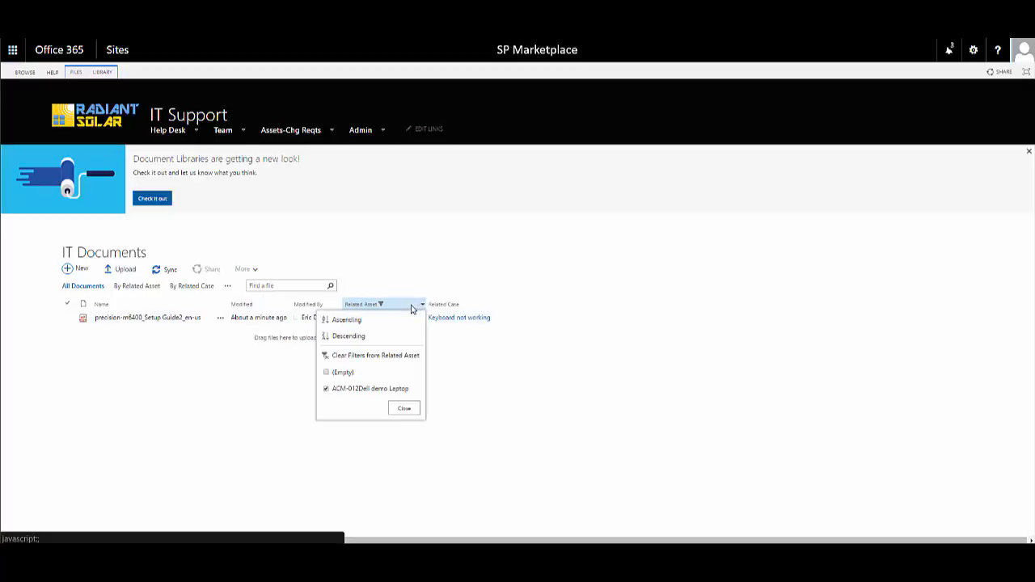
pyautogui.click(348, 391)
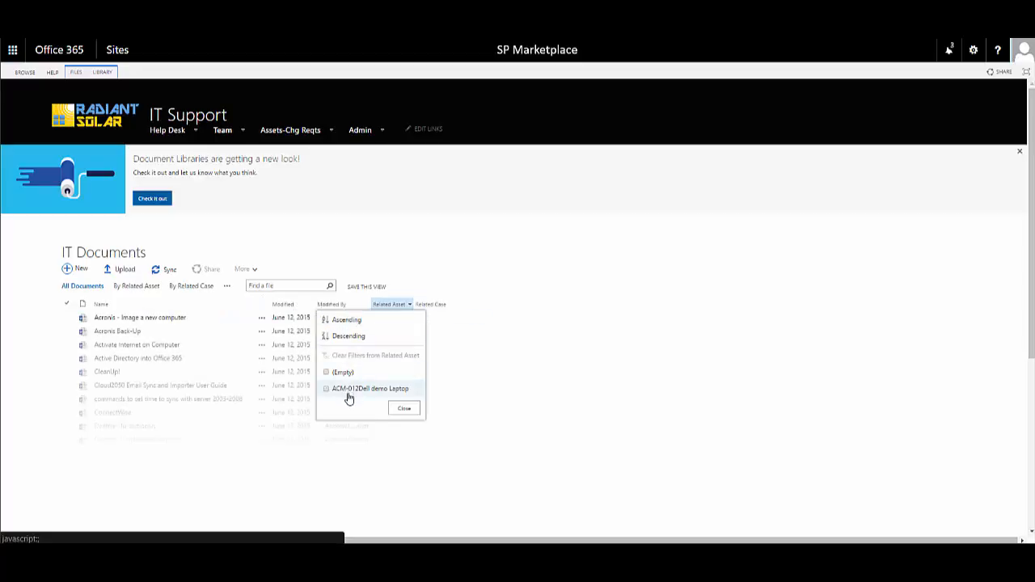
pyautogui.click(404, 408)
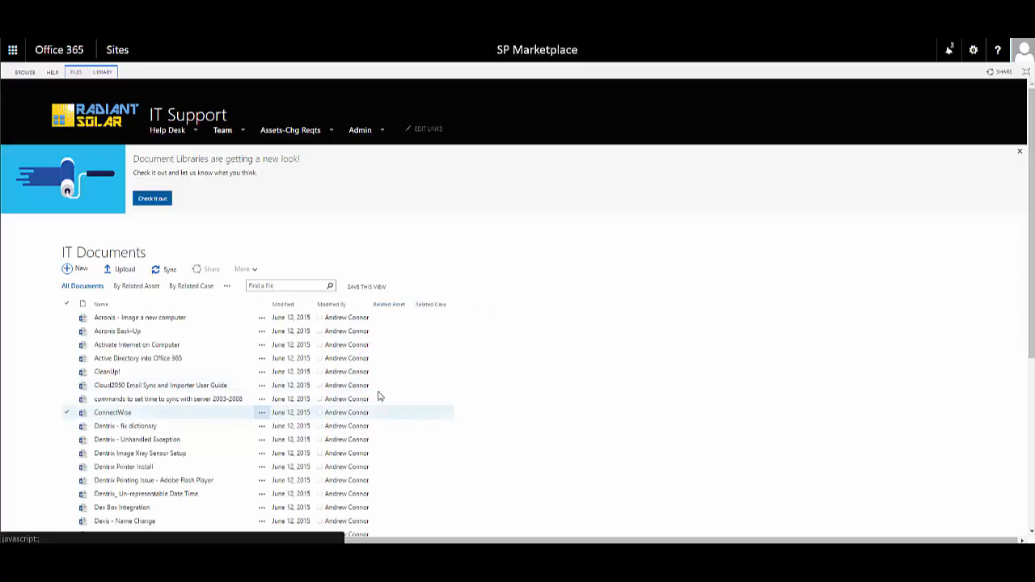
# Step: Open the "Acronis - Image a new computer" document and start editing it in the browser with Word Online
pyautogui.click(103, 322)
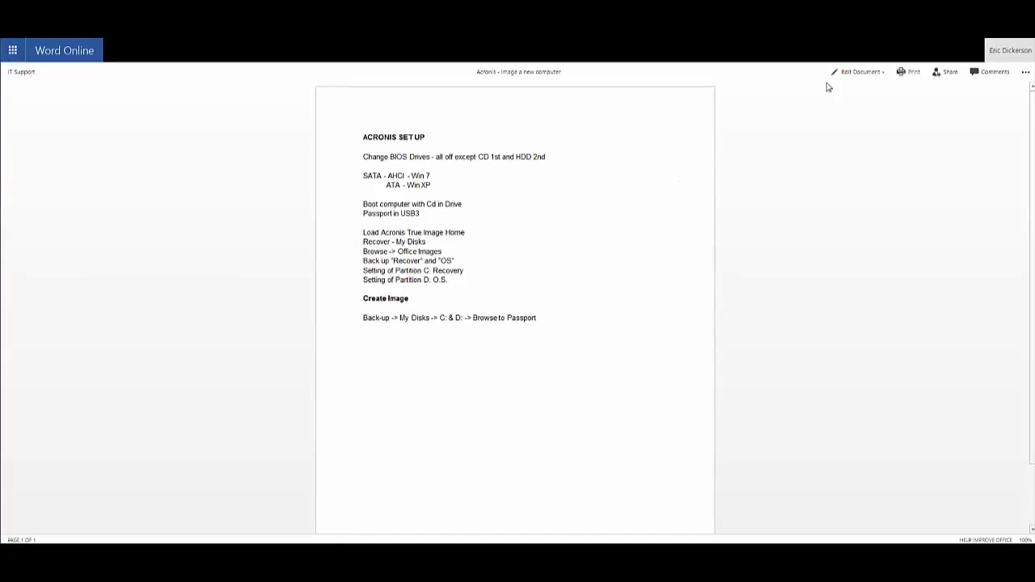
pyautogui.click(859, 73)
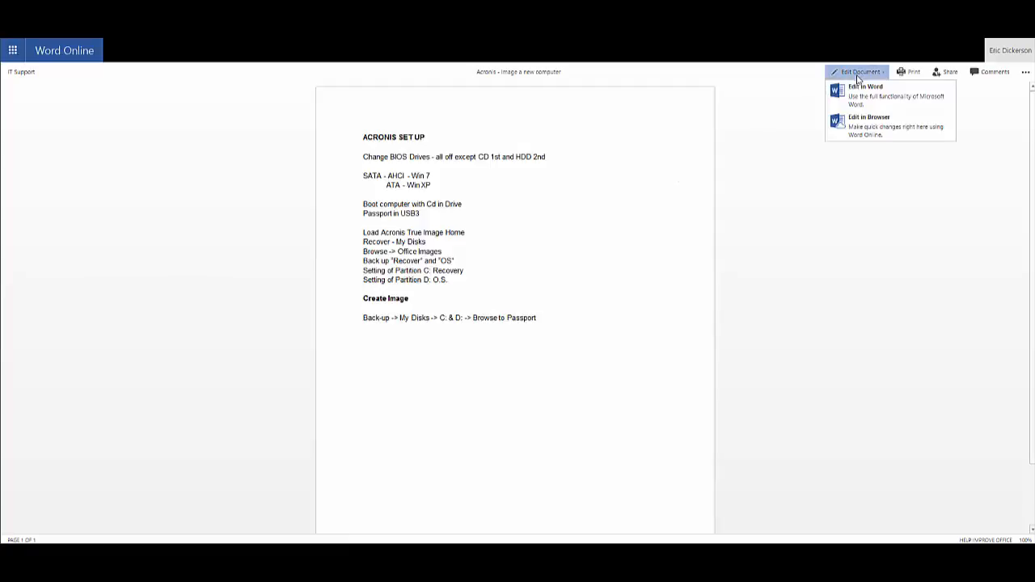
pyautogui.click(871, 128)
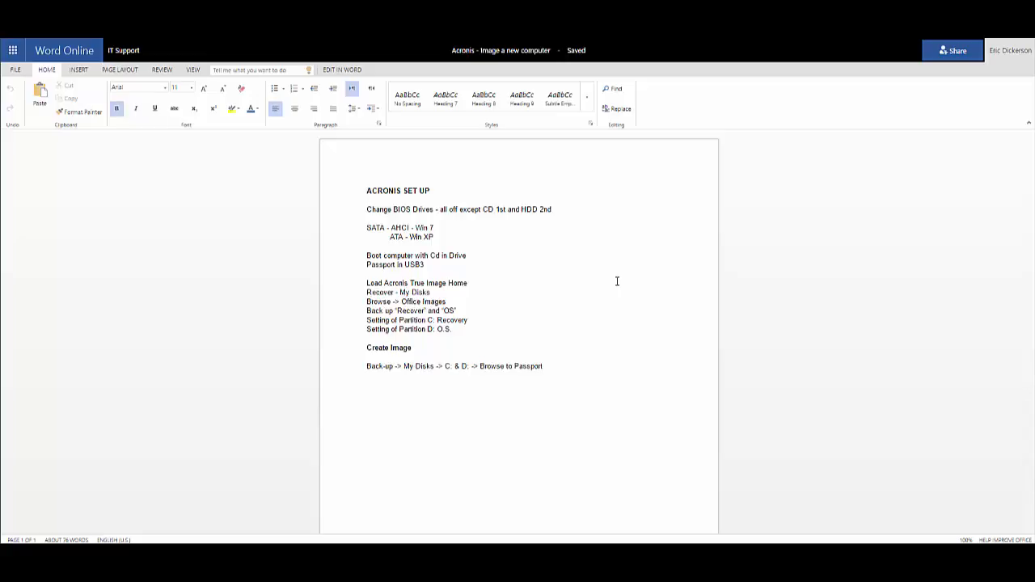
# Step: Format the "ACRONIS SET UP" heading in dark red at font size 18 with centered alignment
pyautogui.moveTo(431, 191); pyautogui.dragTo(363, 193)
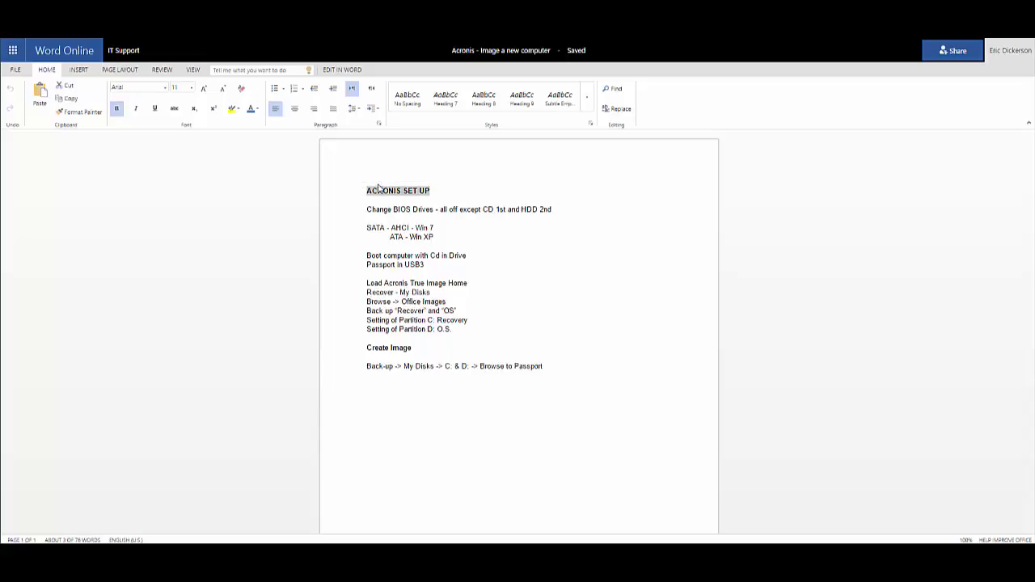
pyautogui.click(257, 108)
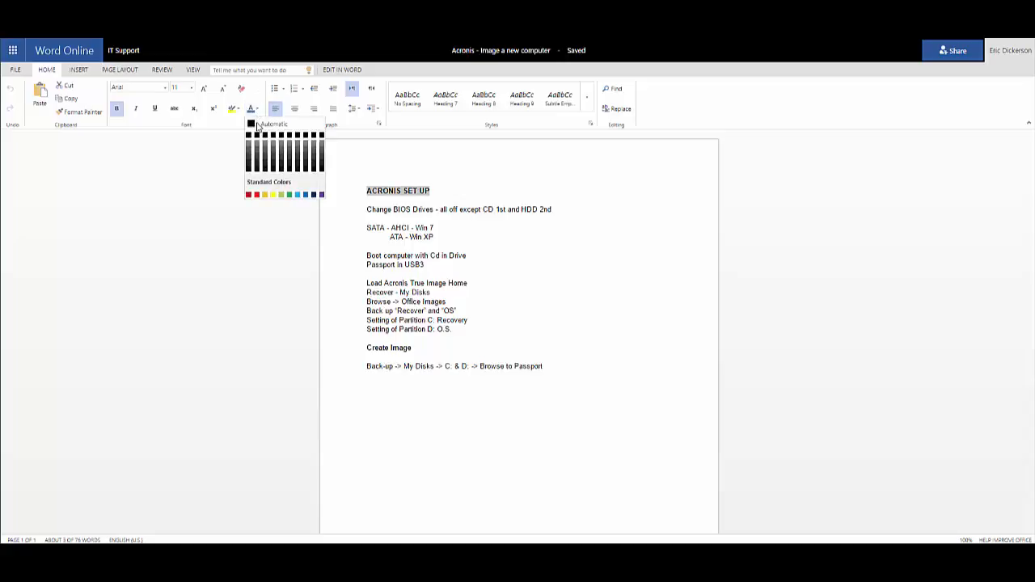
pyautogui.click(249, 195)
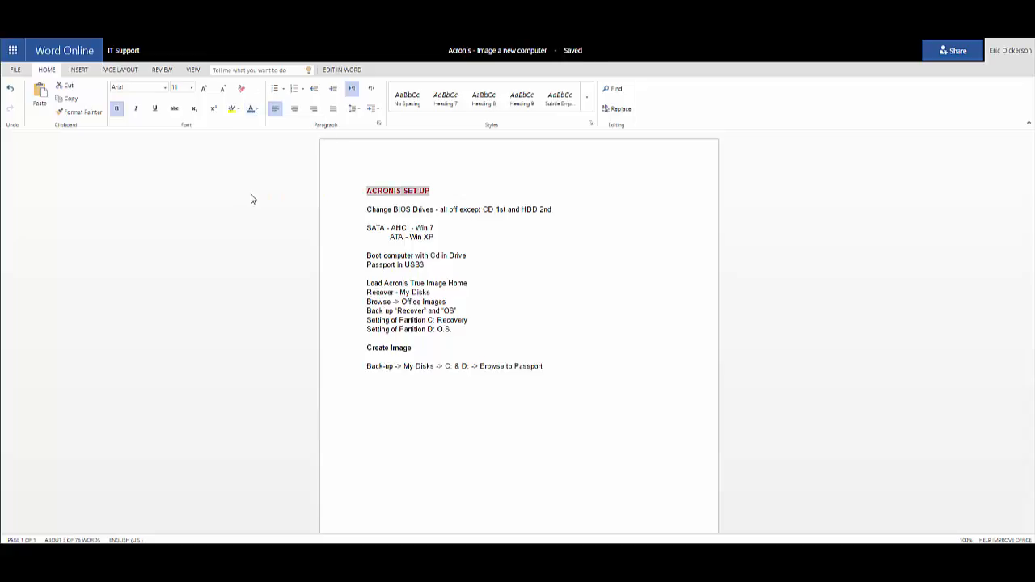
pyautogui.click(192, 88)
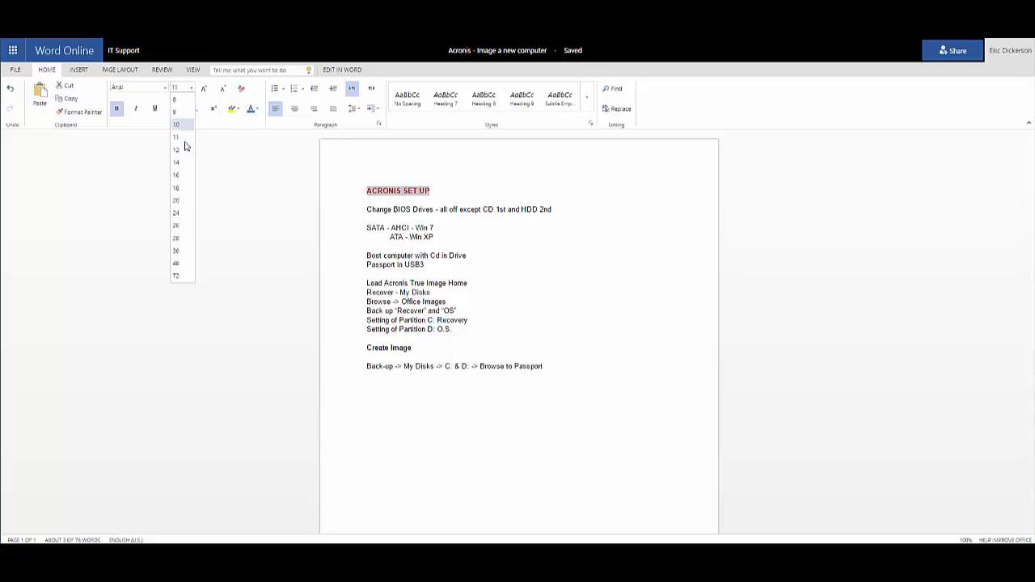
pyautogui.click(177, 189)
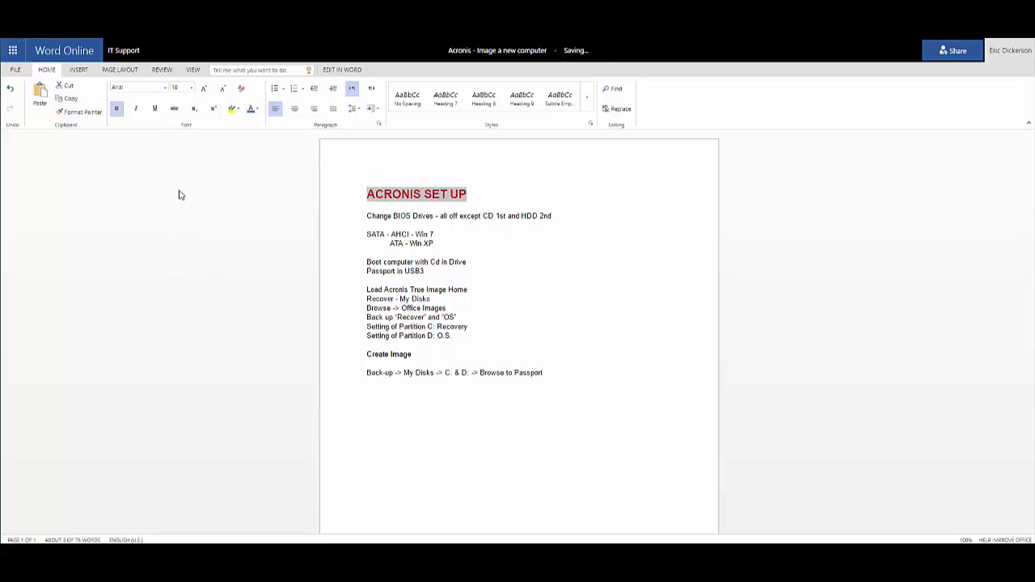
pyautogui.click(294, 109)
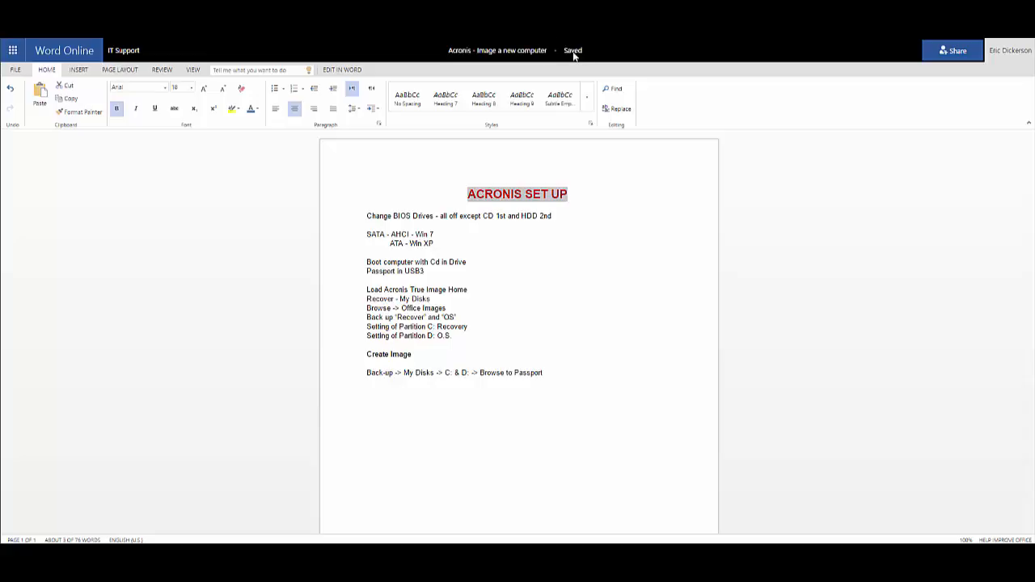
# Step: Insert the filler text "flkskdflgkksjd" into the "ACRONIS SET UP" heading to test automatic saving, and remove it again
pyautogui.click(563, 197)
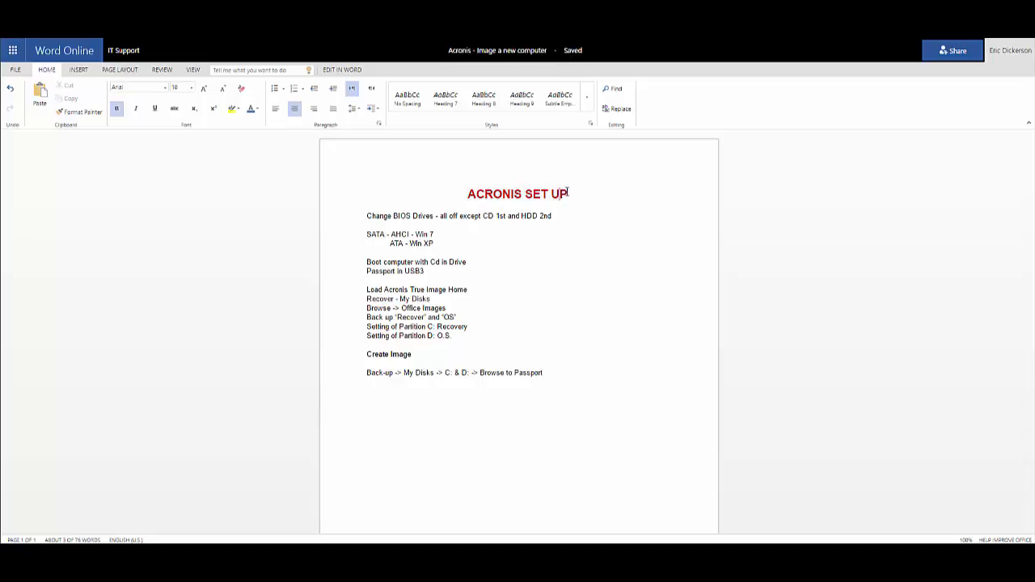
pyautogui.write('flkskdflgkksjd')
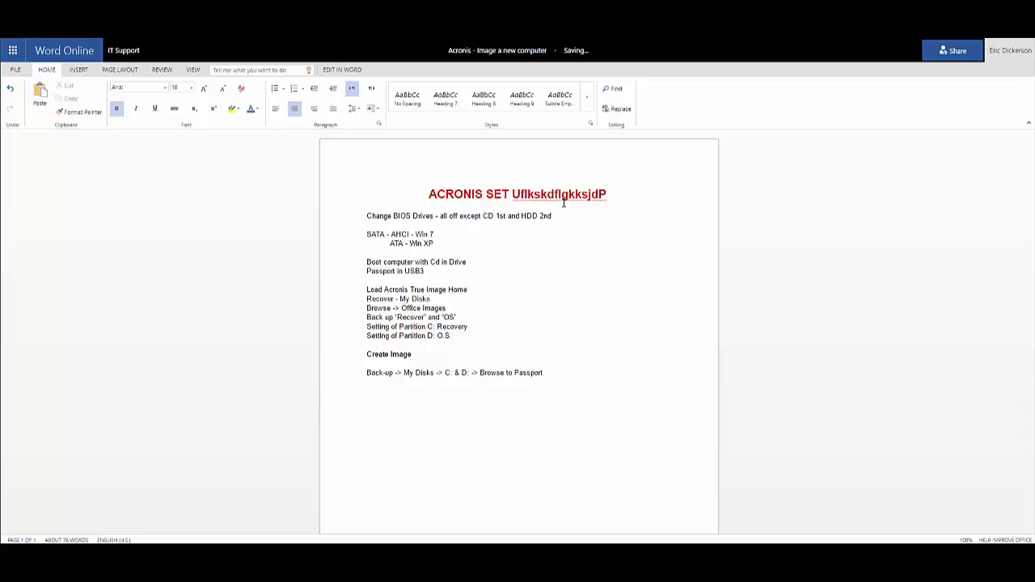
pyautogui.click(556, 216)
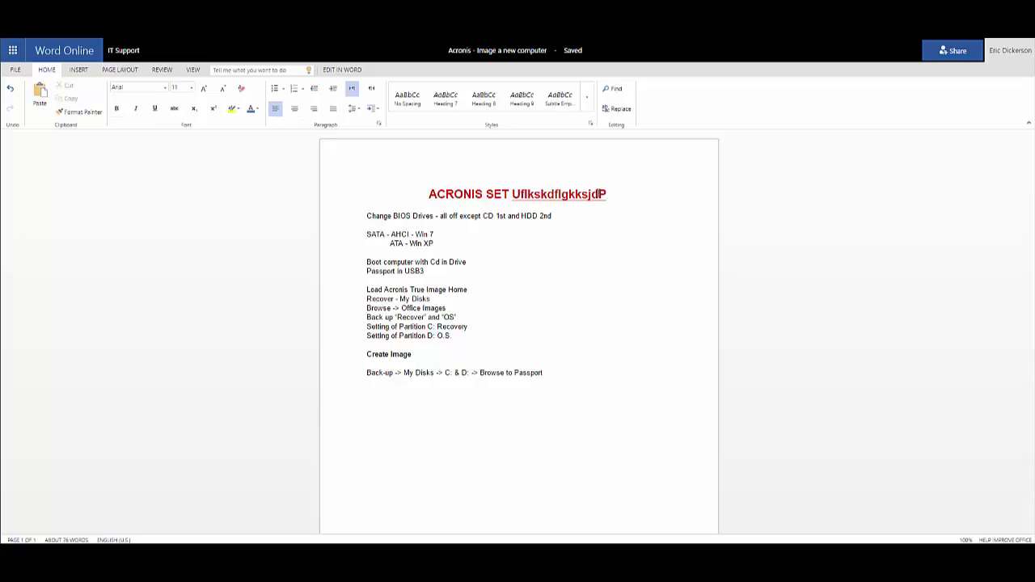
pyautogui.moveTo(605, 195); pyautogui.dragTo(520, 190)
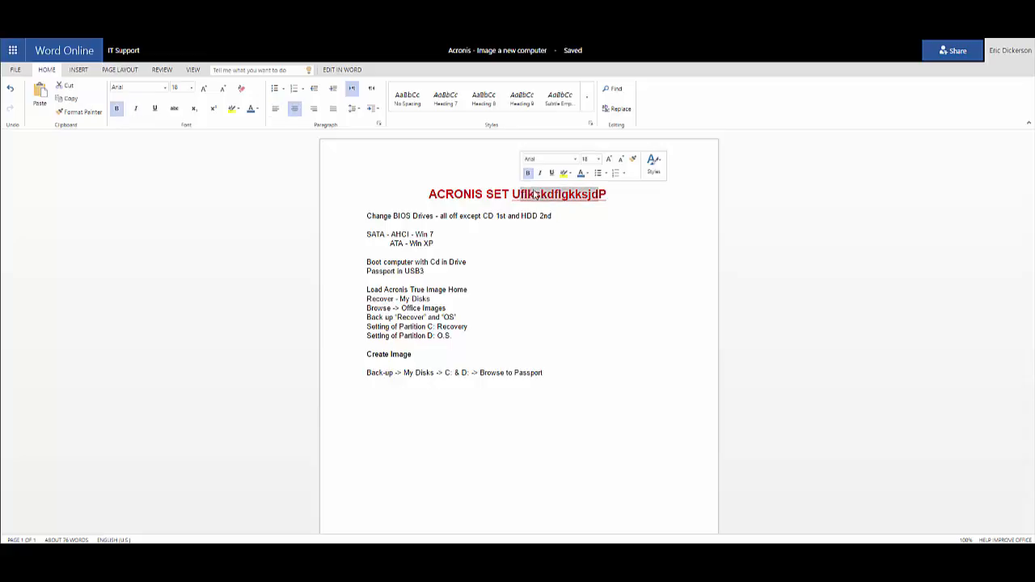
pyautogui.write('P')
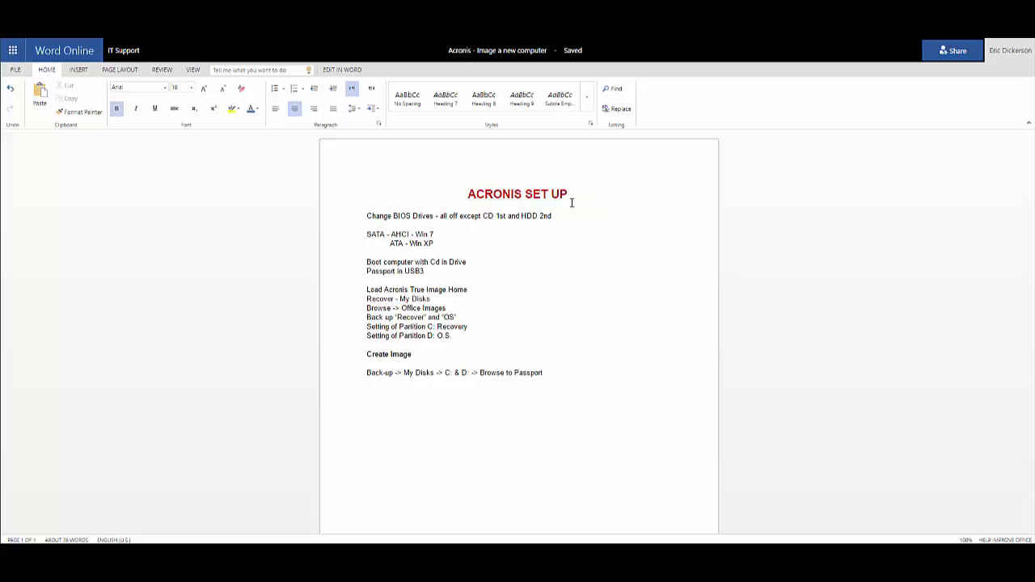
pyautogui.click(567, 219)
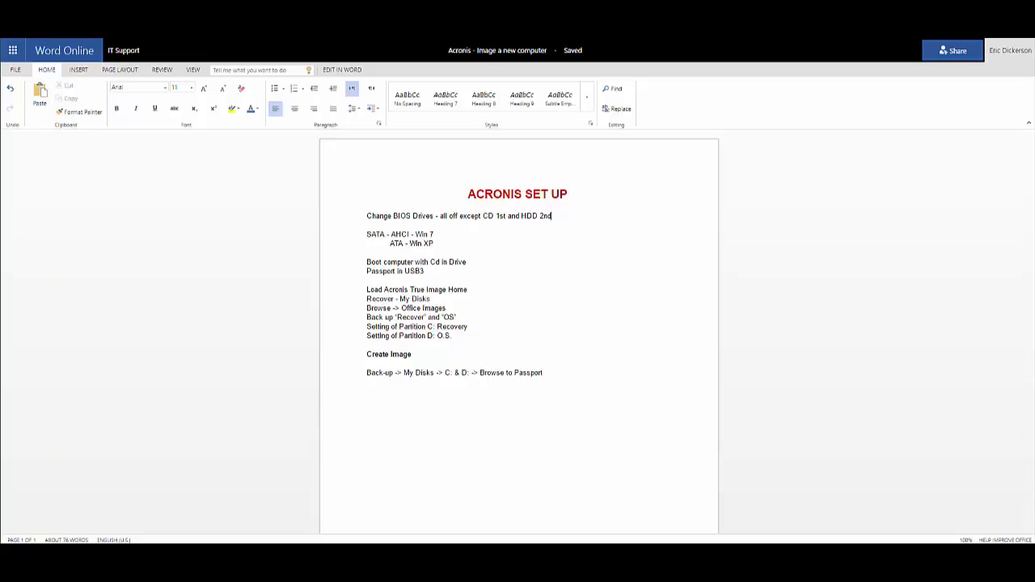
# Step: Leave the Word Online editor and return to the IT Documents library
pyautogui.click(16, 70)
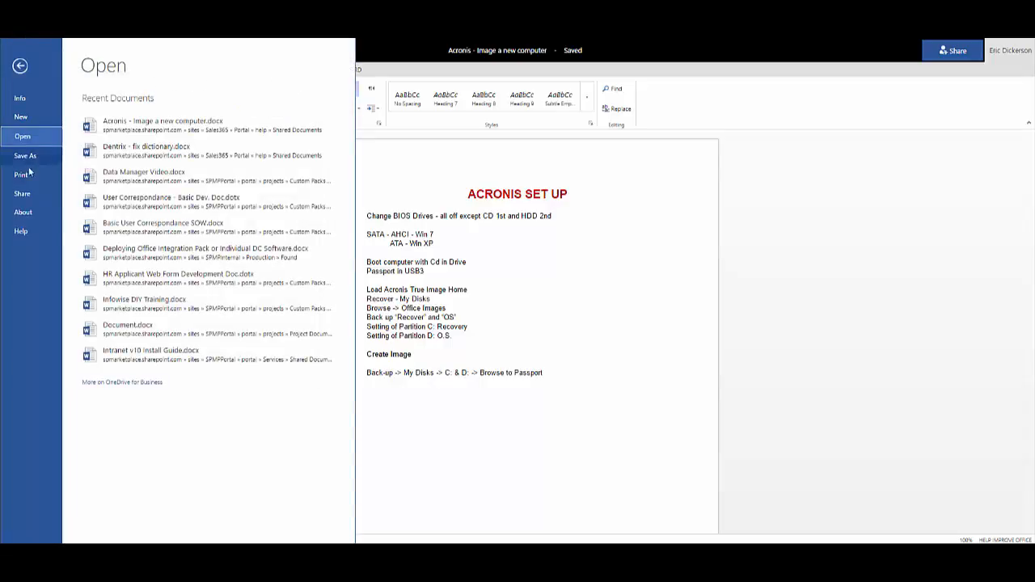
pyautogui.click(19, 66)
pyautogui.hotkey('alt', 'Left')
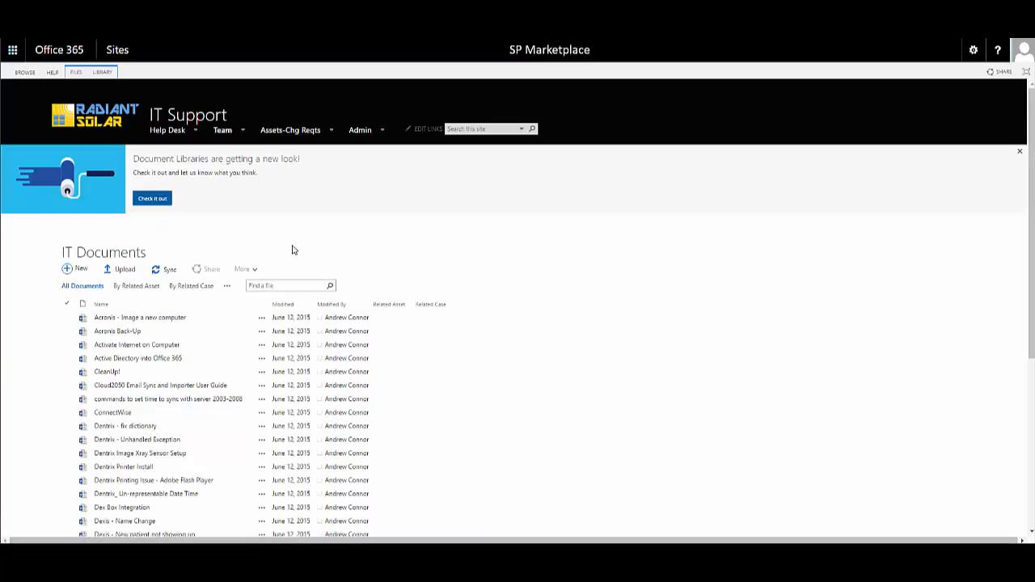
# Step: View the saved "Acronis - Image a new computer" document, return to IT Documents and switch the library to its new look
pyautogui.scroll(-1, 283, 270)
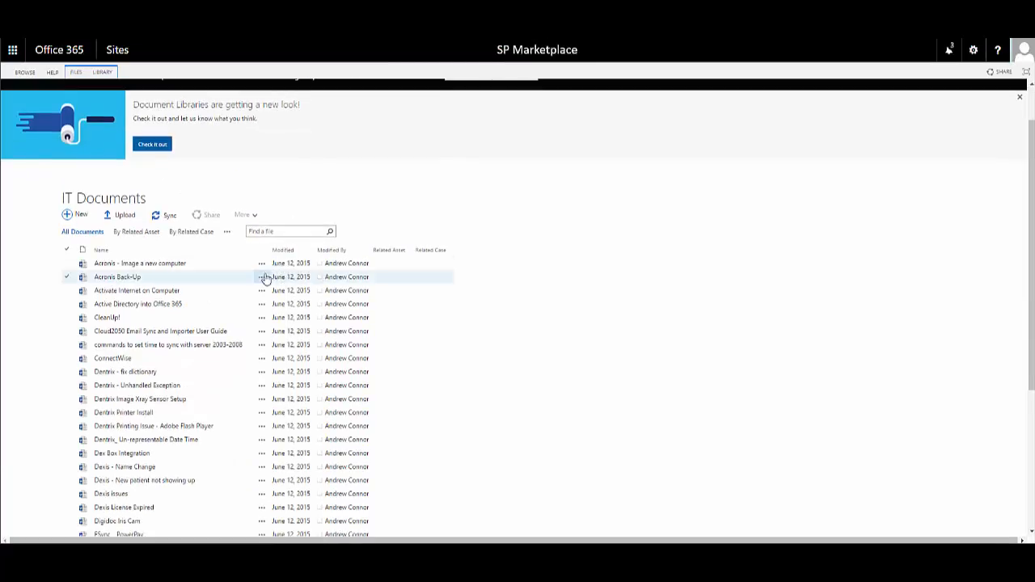
pyautogui.click(118, 269)
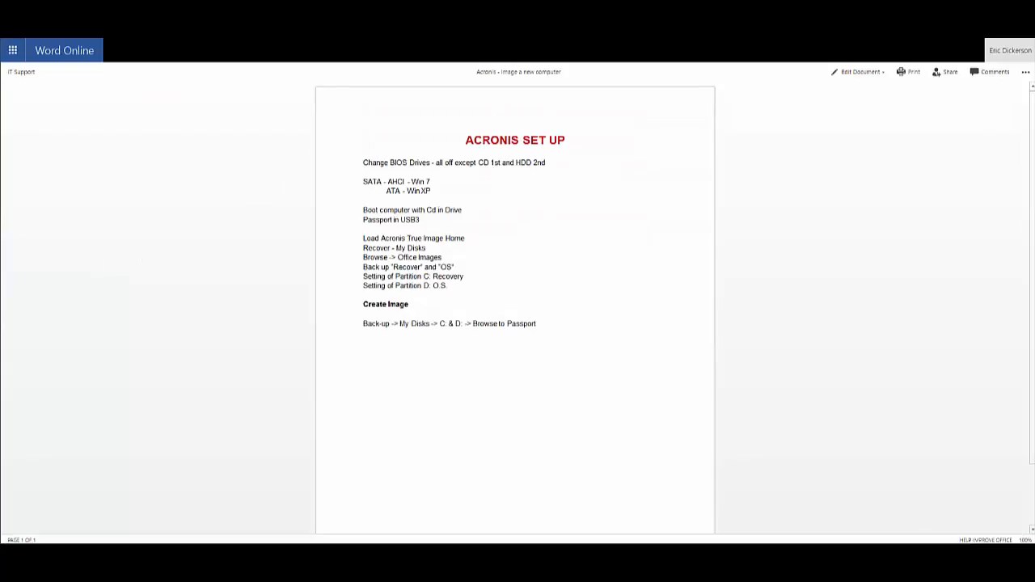
pyautogui.hotkey('alt', 'Left')
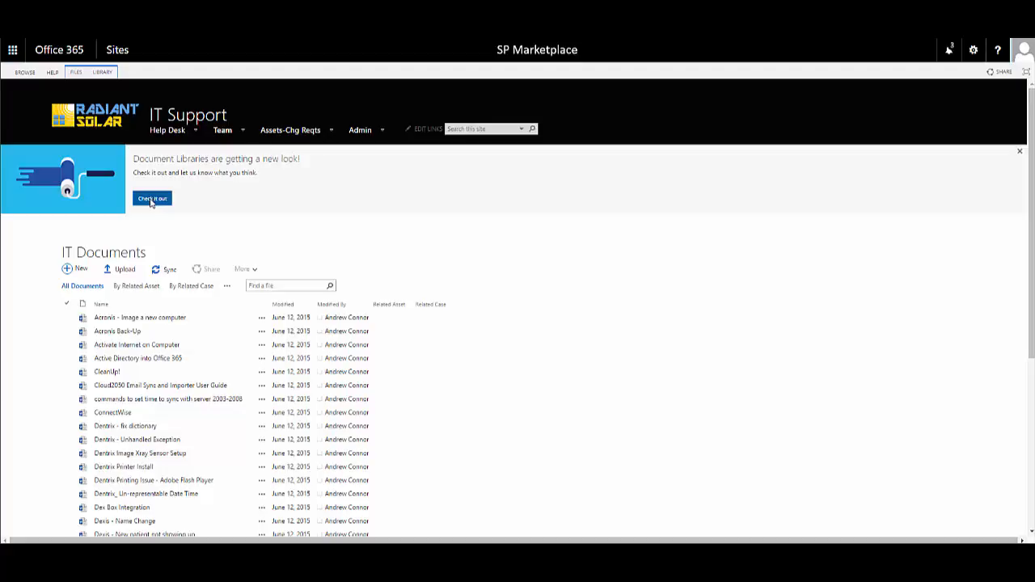
pyautogui.click(151, 200)
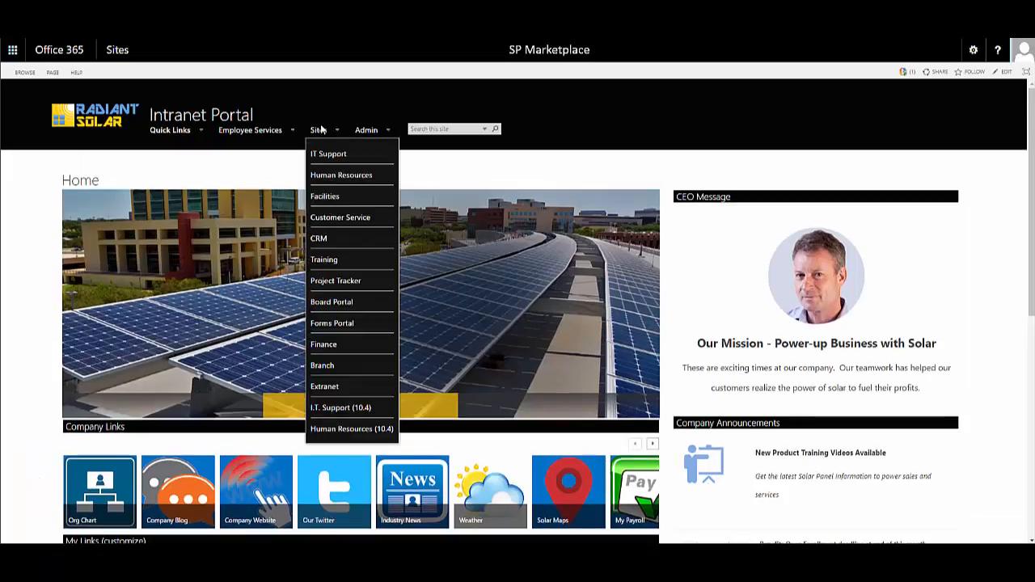
# Step: Open the intranet portal's Document Center, view the Safety Policies folder under Company Policies, and return to Intranet Home
pyautogui.moveTo(262, 133)
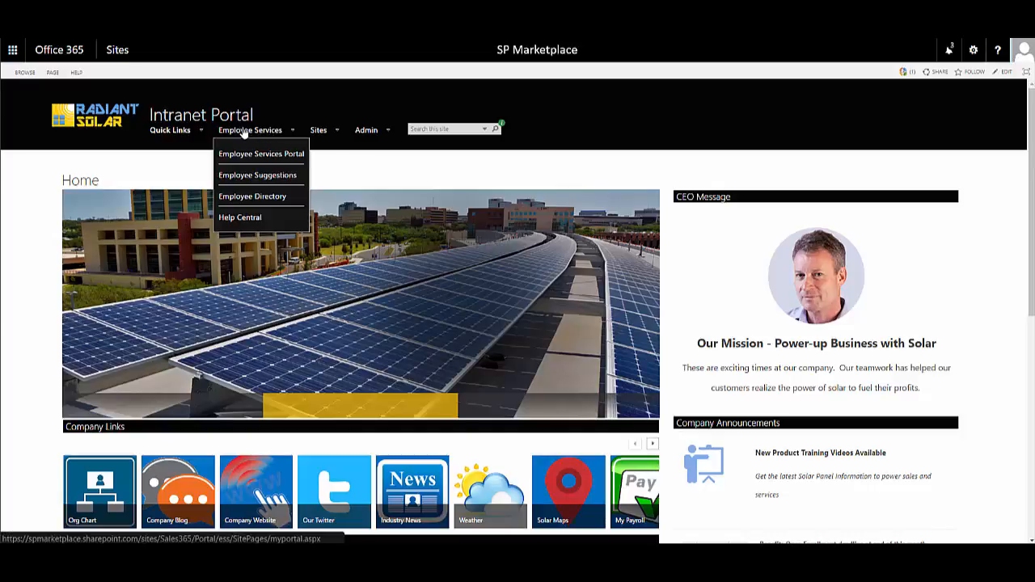
pyautogui.moveTo(202, 133)
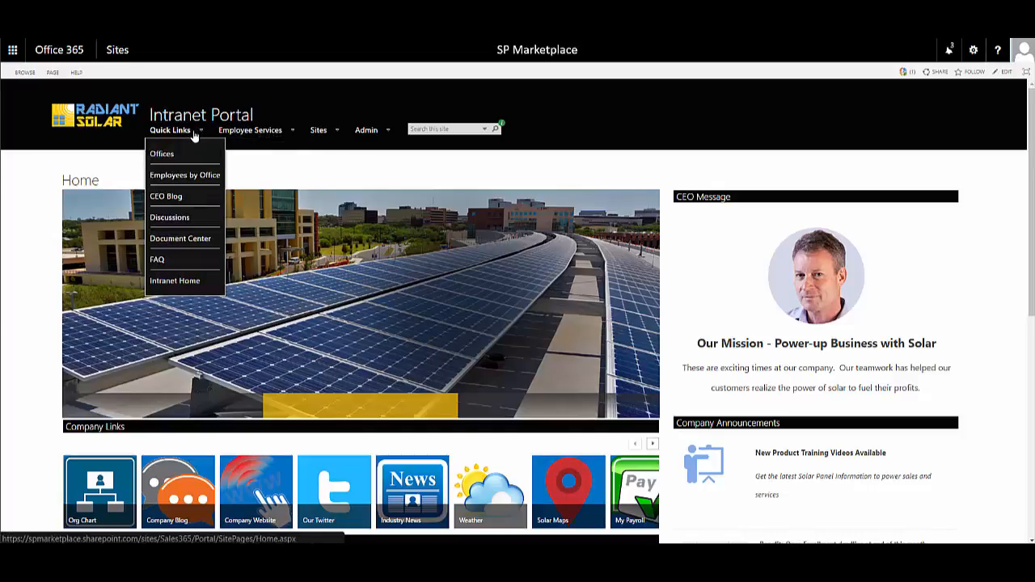
pyautogui.click(174, 245)
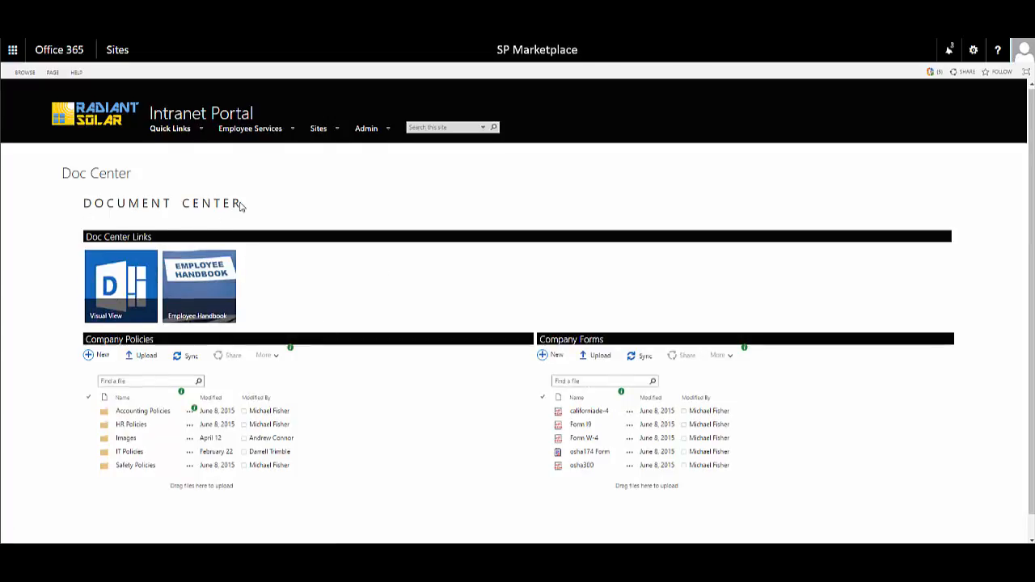
pyautogui.scroll(-1, 267, 226)
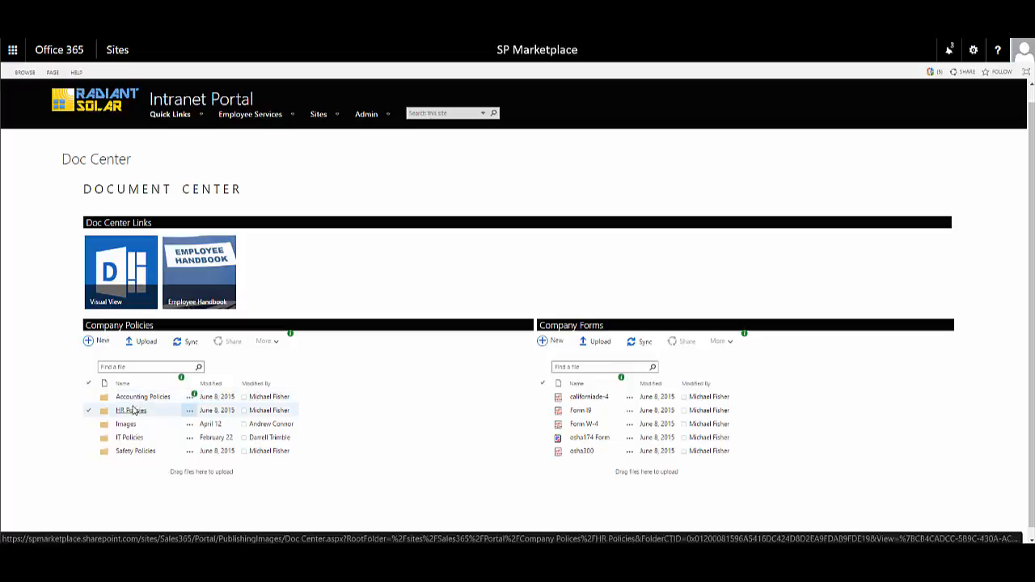
pyautogui.click(134, 452)
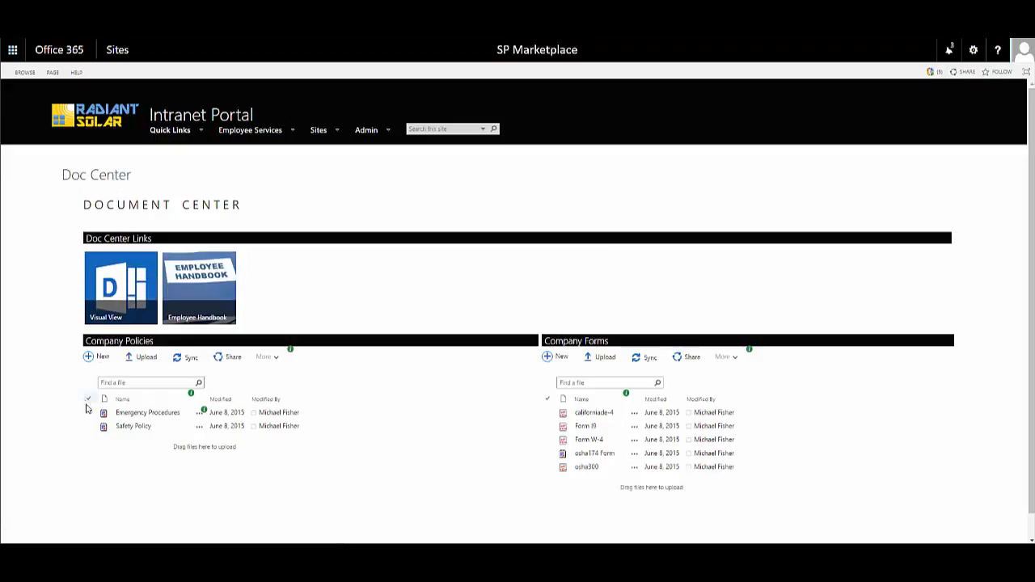
pyautogui.scroll(-1, 79, 428)
pyautogui.scroll(1, 109, 410)
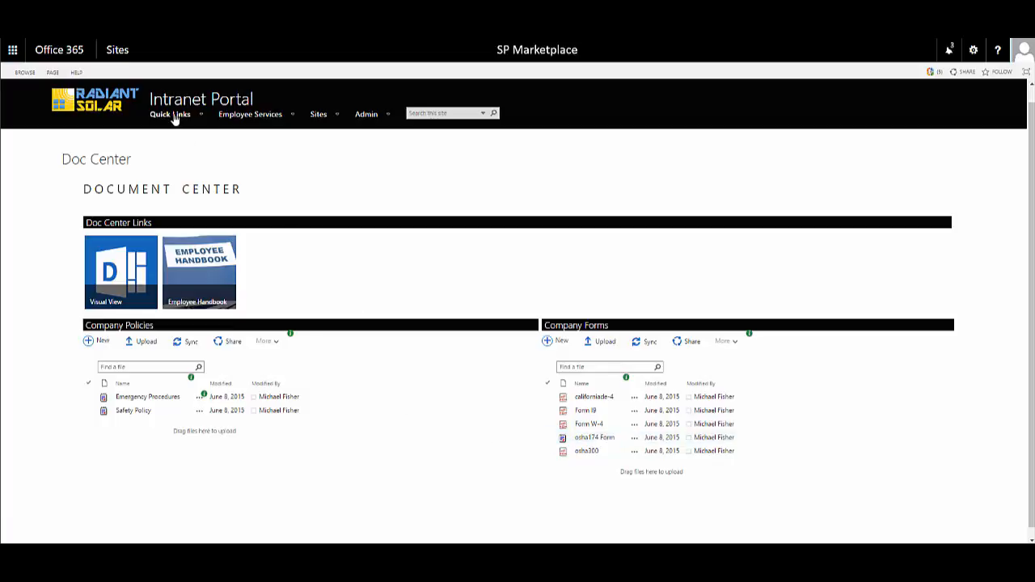
pyautogui.moveTo(171, 129)
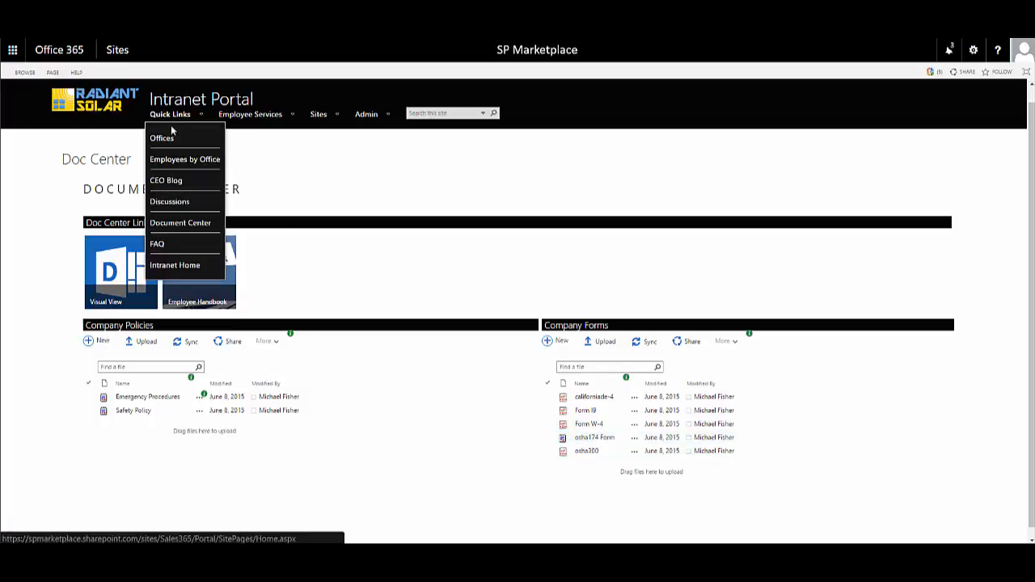
pyautogui.click(172, 270)
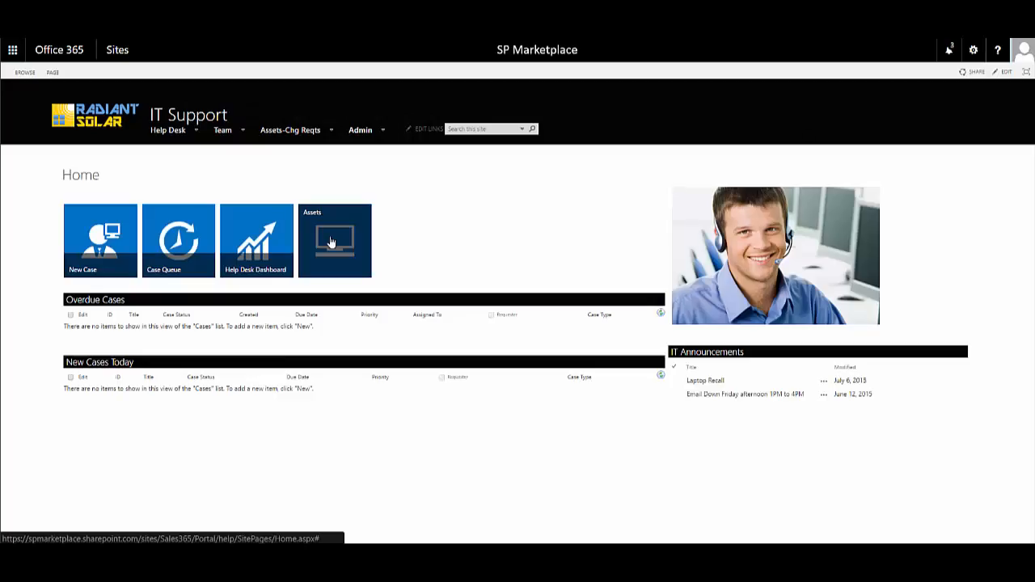
# Step: View the IT Assets list and its list commands from the IT Support home page, and close it
pyautogui.click(331, 242)
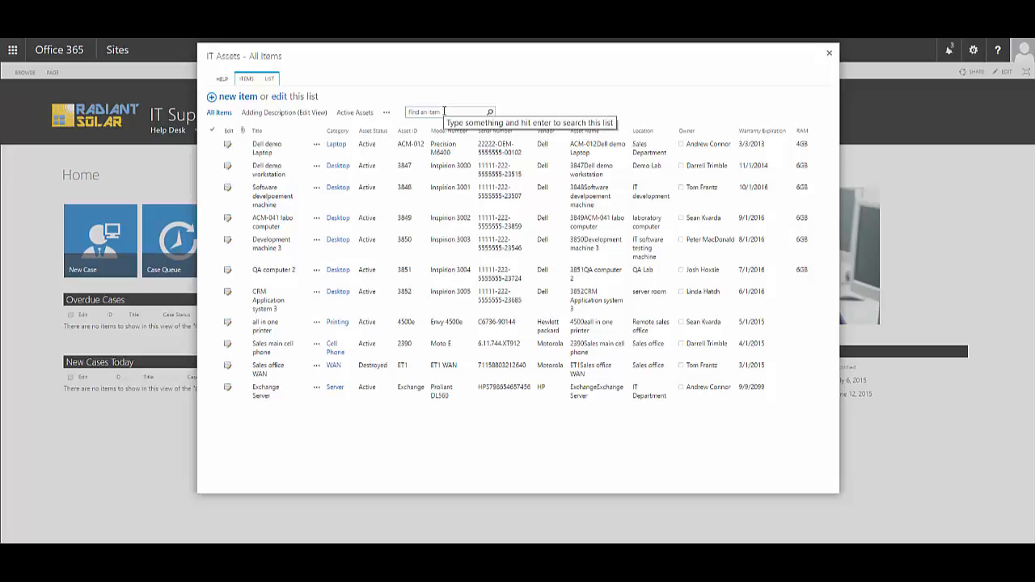
pyautogui.click(269, 79)
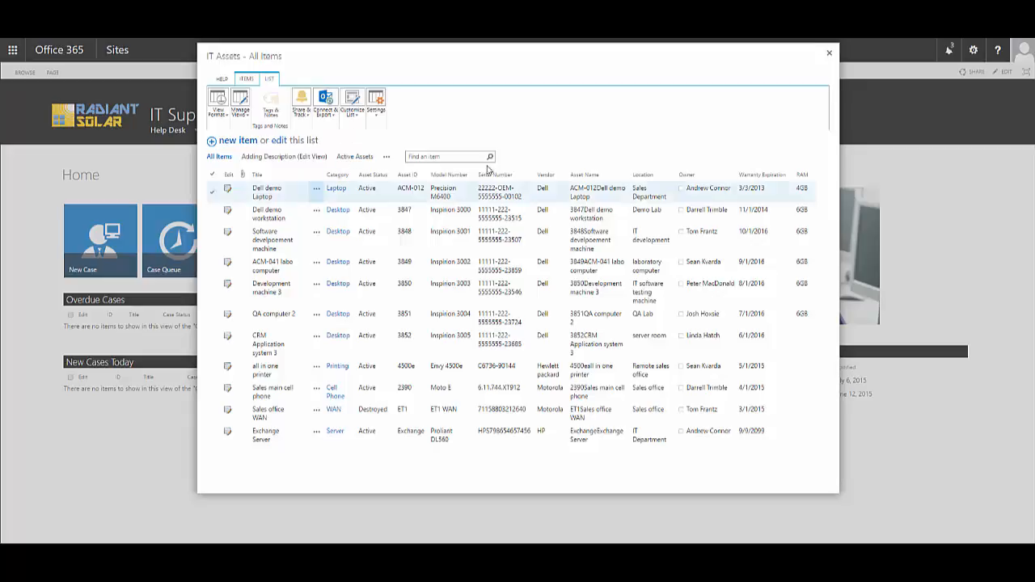
pyautogui.click(829, 54)
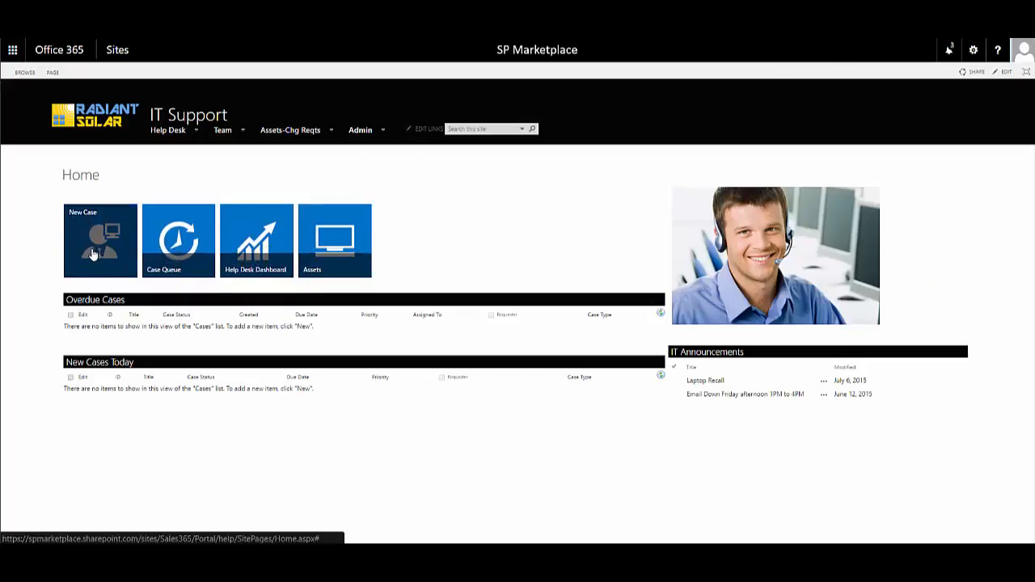
# Step: Open "IT Case: Wireless is down in conf room" for editing from the case queue and view its tasks
pyautogui.click(174, 245)
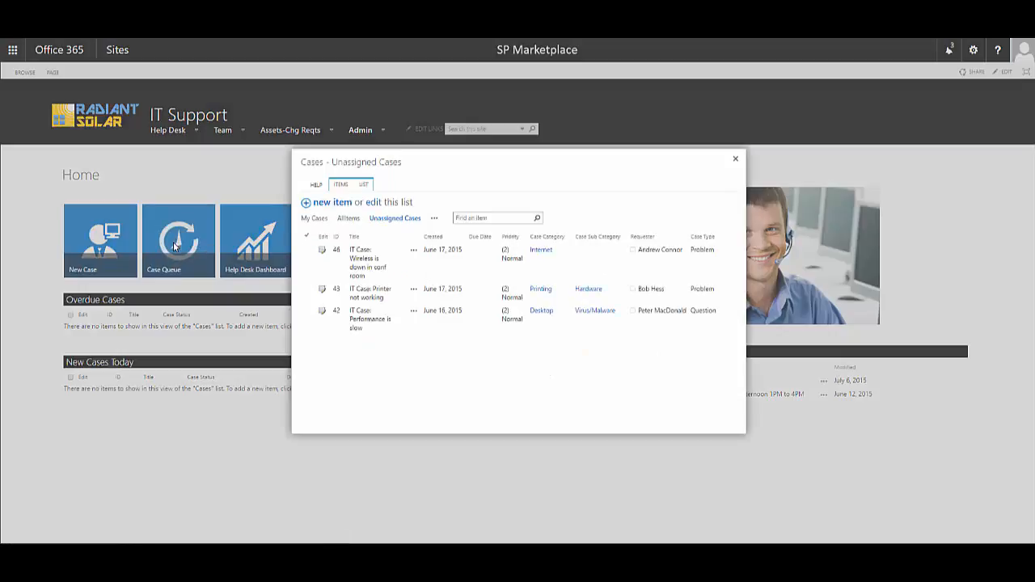
pyautogui.click(323, 253)
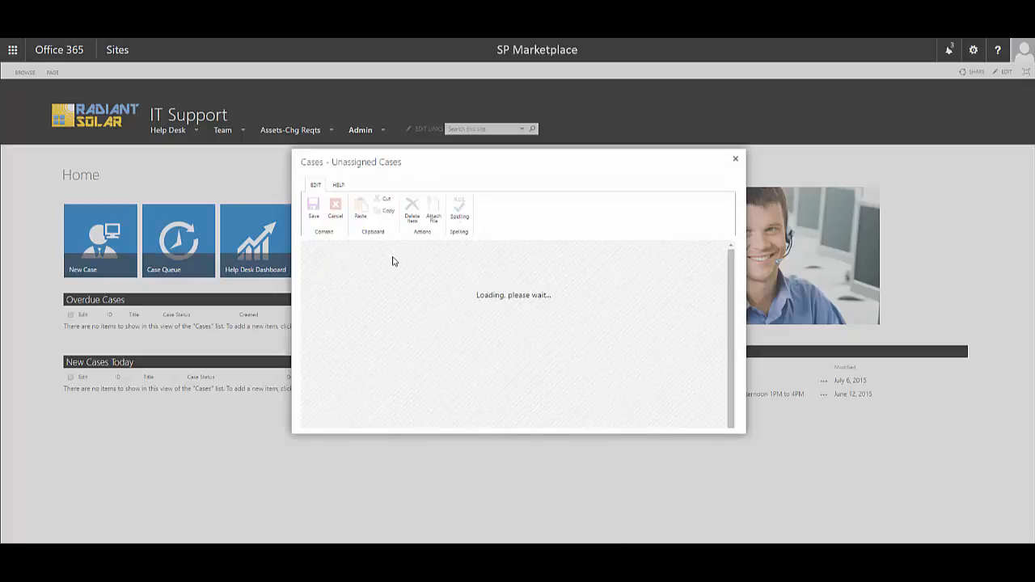
pyautogui.click(523, 147)
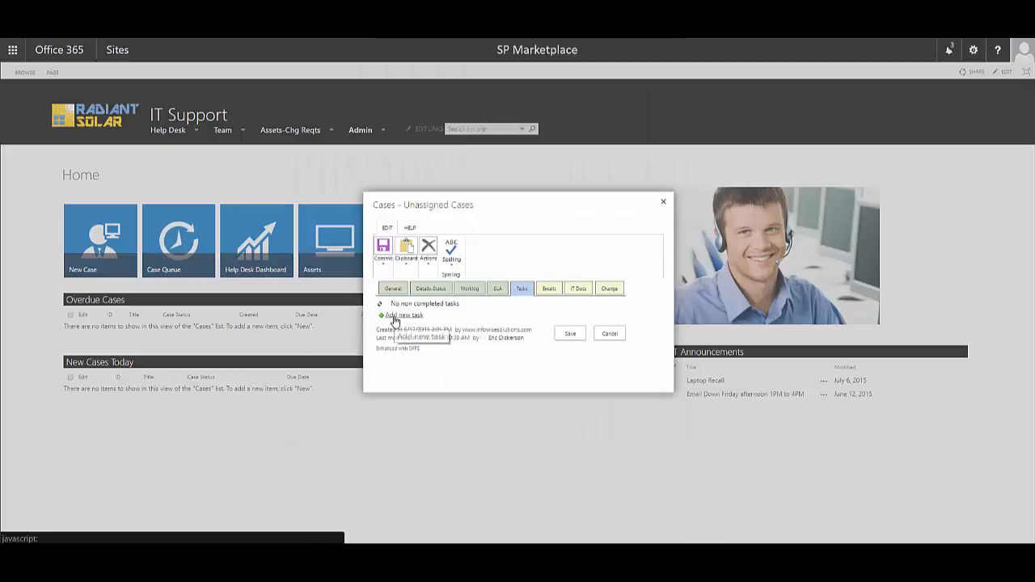
# Step: Add the case starting with "Exchange Server has" to the wireless case's Related Cases and remove it again
pyautogui.click(431, 289)
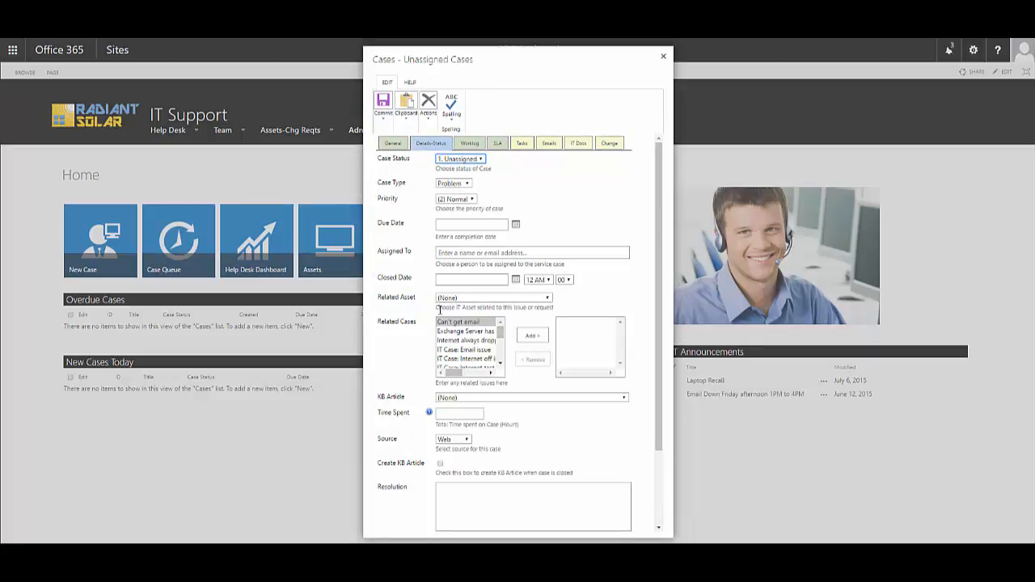
pyautogui.click(466, 332)
pyautogui.click(530, 336)
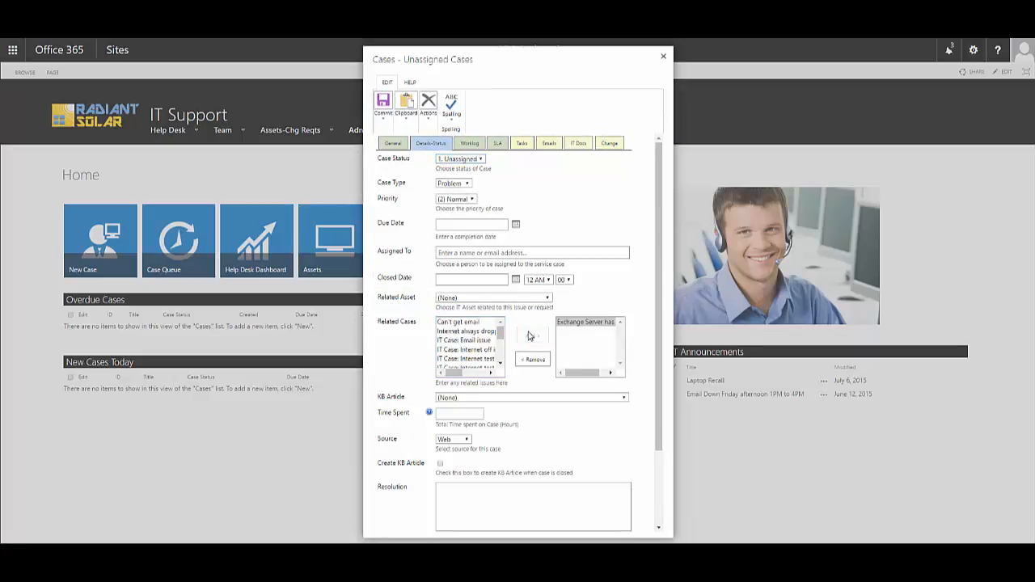
pyautogui.click(533, 359)
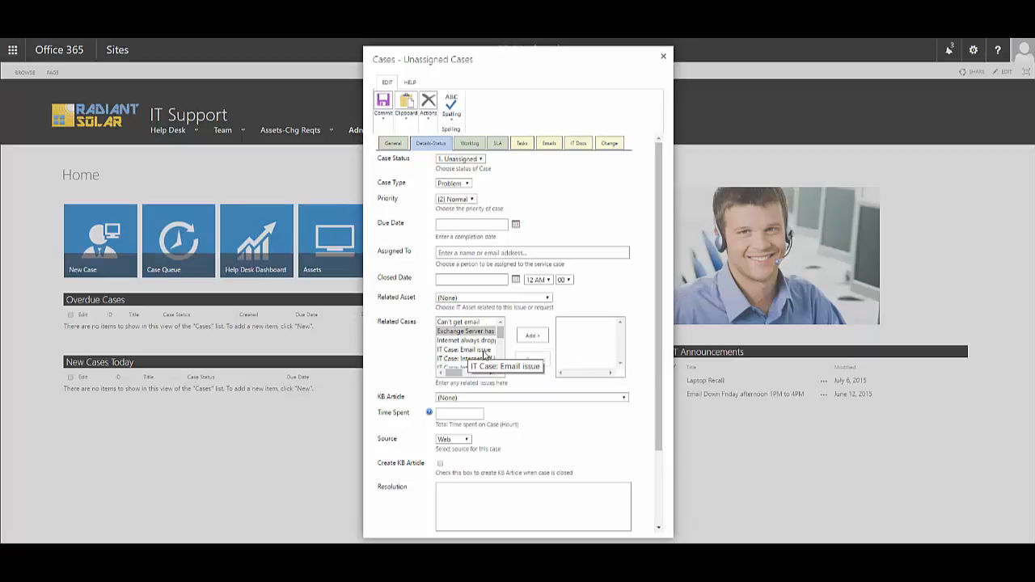
# Step: View the wireless case's tasks and change requests, and cancel editing the case
pyautogui.click(522, 144)
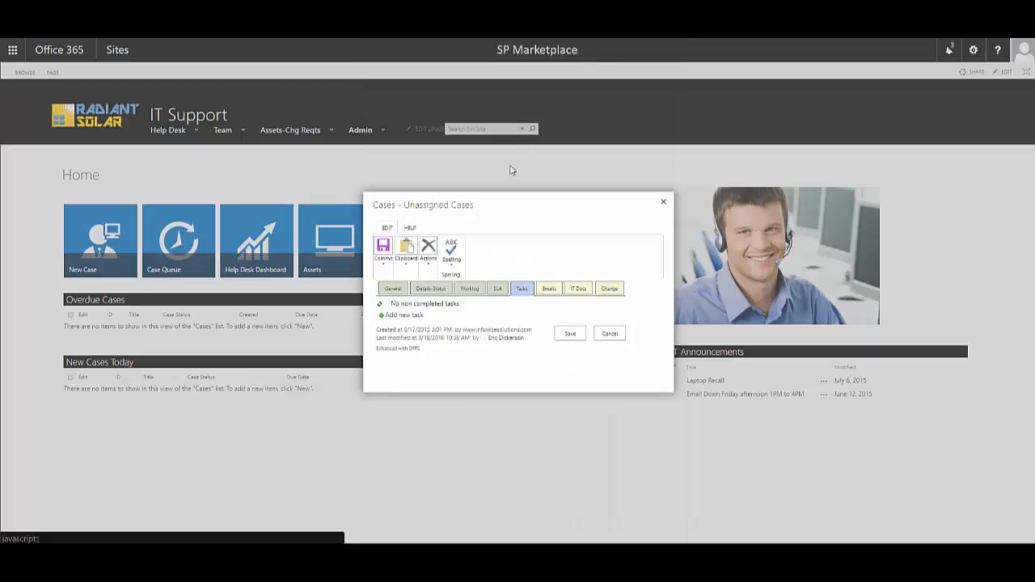
pyautogui.click(610, 290)
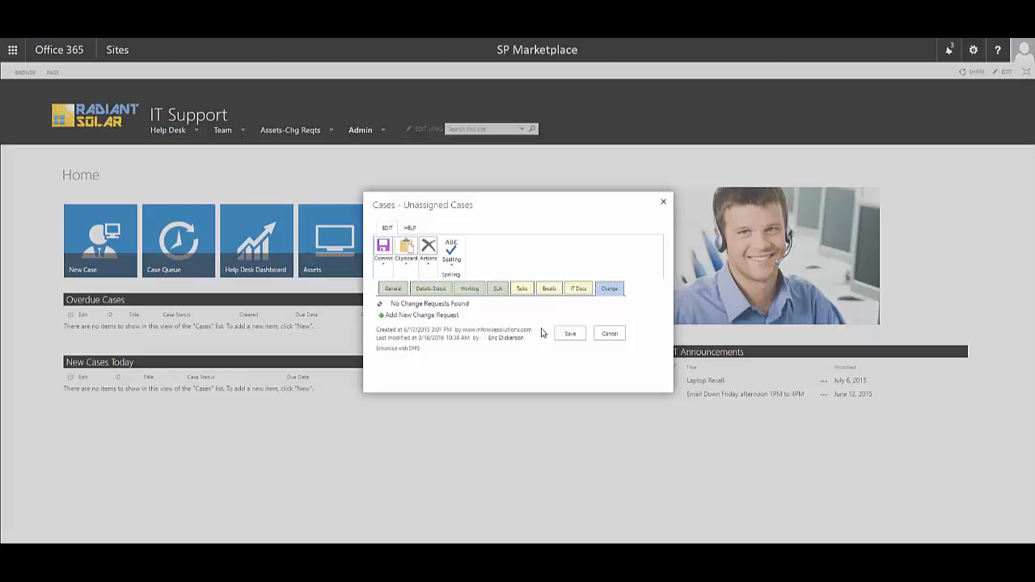
pyautogui.click(609, 334)
# Step: Open "Dexis - New patient not showing up" from the team's IT Documents and start editing it in the browser with Word Online
pyautogui.moveTo(217, 136)
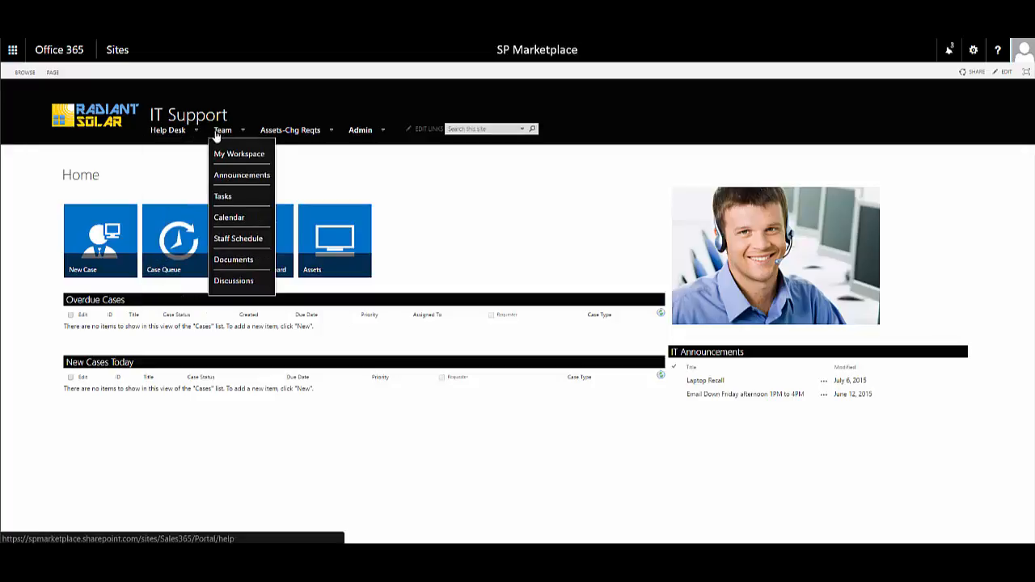
pyautogui.click(237, 262)
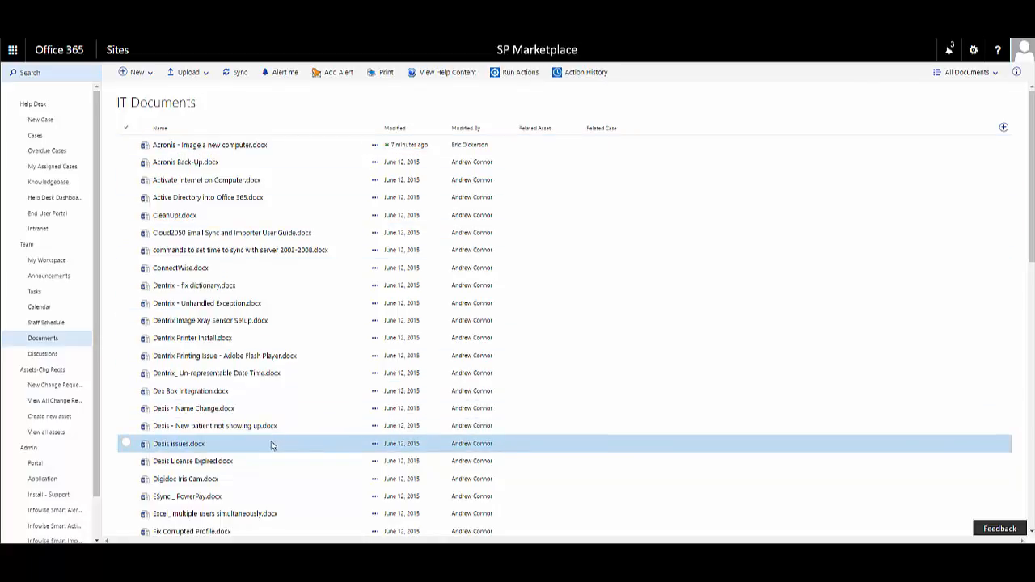
pyautogui.click(202, 430)
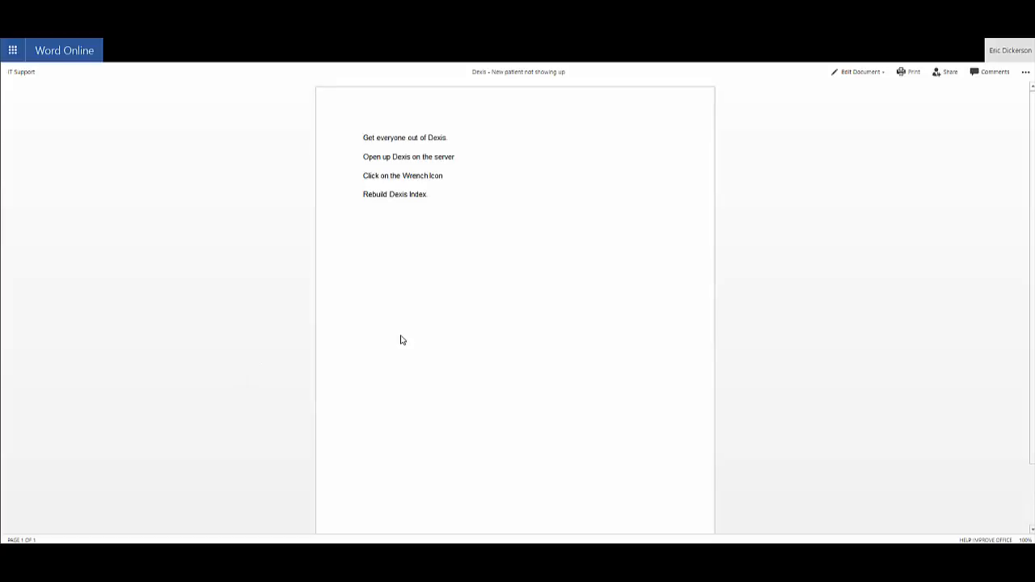
pyautogui.click(862, 78)
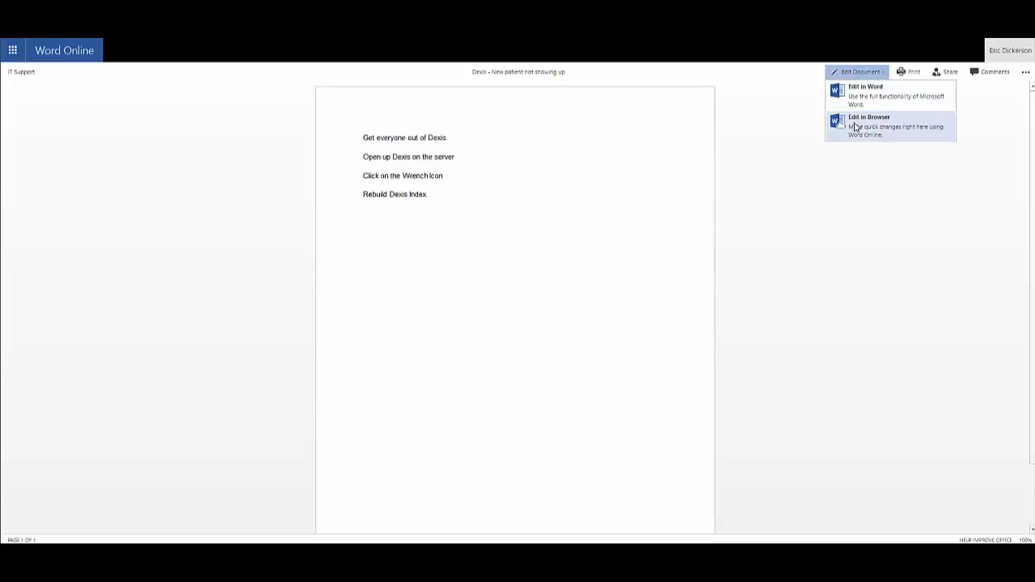
pyautogui.click(856, 127)
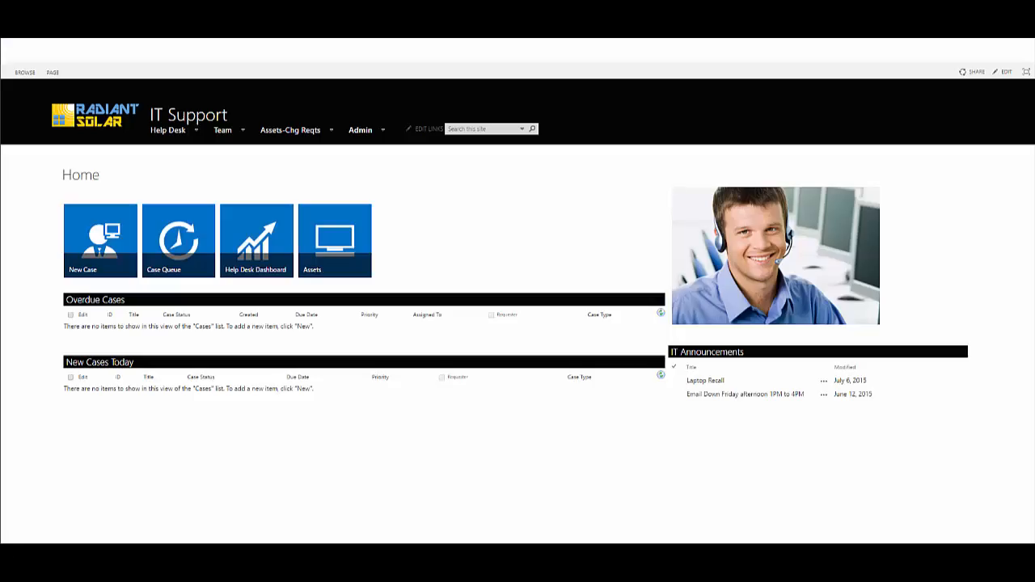
# Step: Go from the IT Support site to the company intranet portal
pyautogui.moveTo(171, 138)
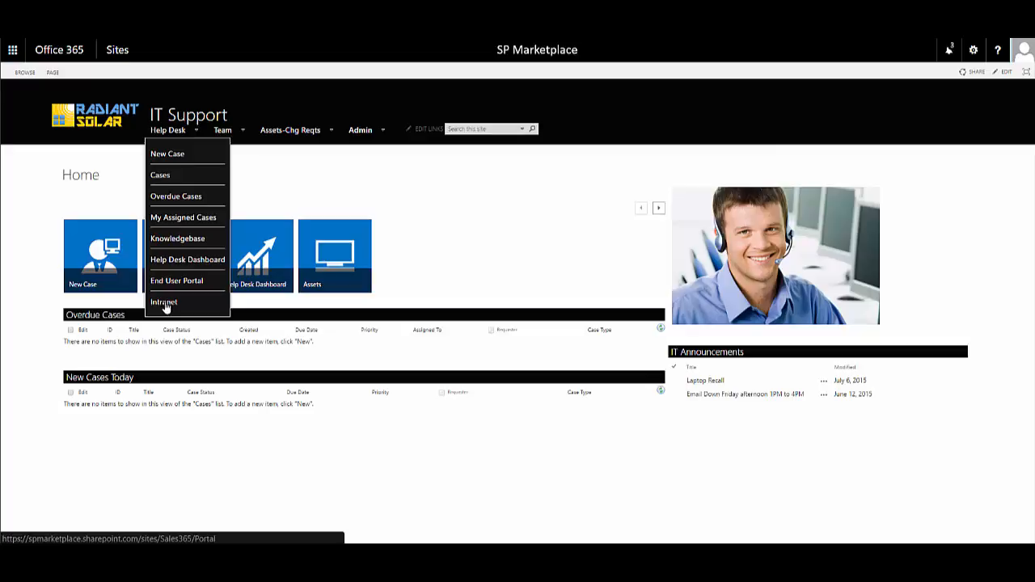
pyautogui.click(165, 303)
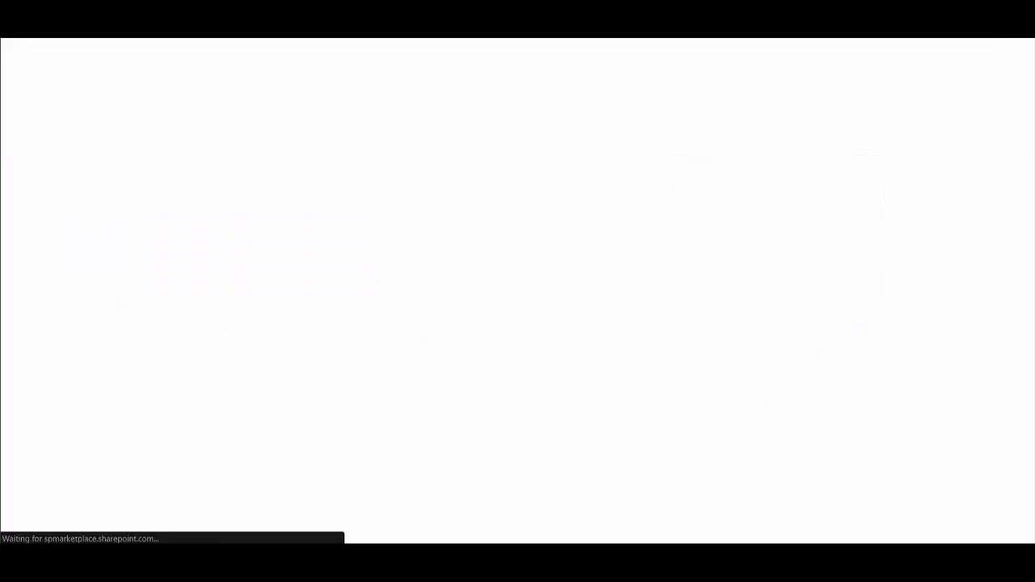